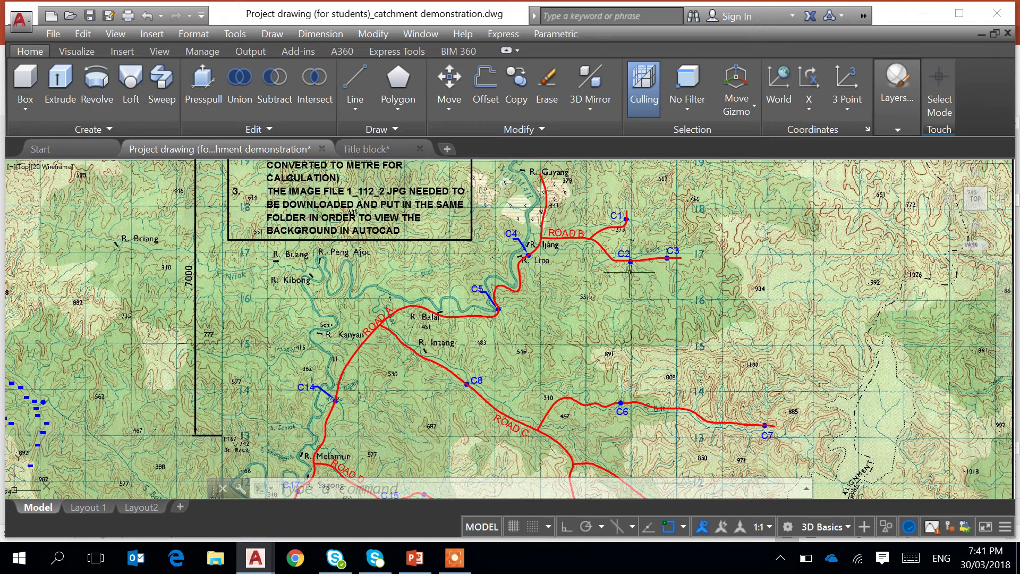
- Zoom out over the road network and caption, then zoom in on the blue contour labels by the culvert
{"action": "scroll", "coordinate": [615, 233], "scroll_direction": "up", "scroll_amount": 2}
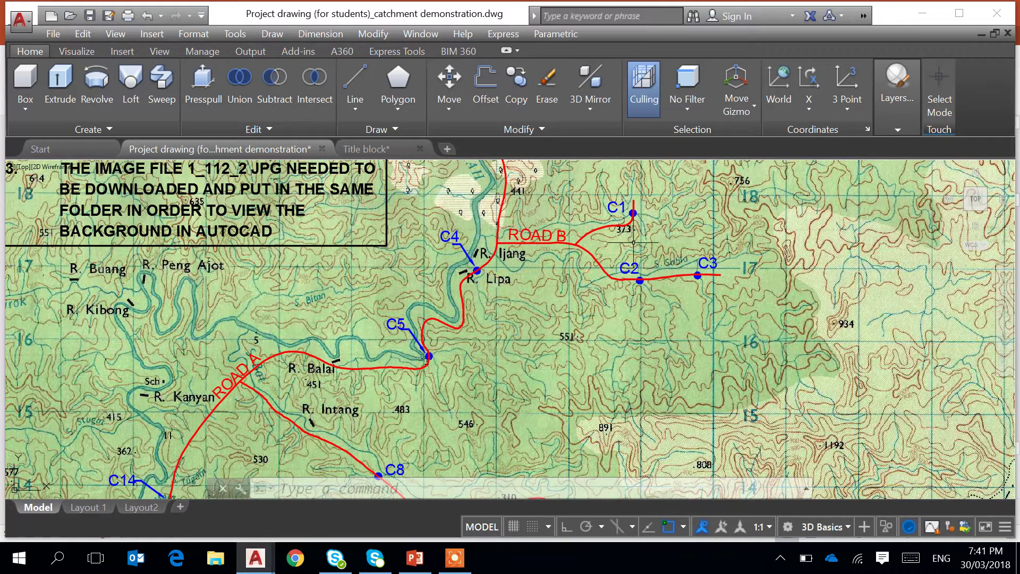
{"action": "scroll", "coordinate": [633, 242], "scroll_direction": "down", "scroll_amount": 5}
{"action": "middle_click_drag", "start_coordinate": [584, 386], "coordinate": [594, 255]}
{"action": "middle_click_drag", "start_coordinate": [496, 426], "coordinate": [503, 393]}
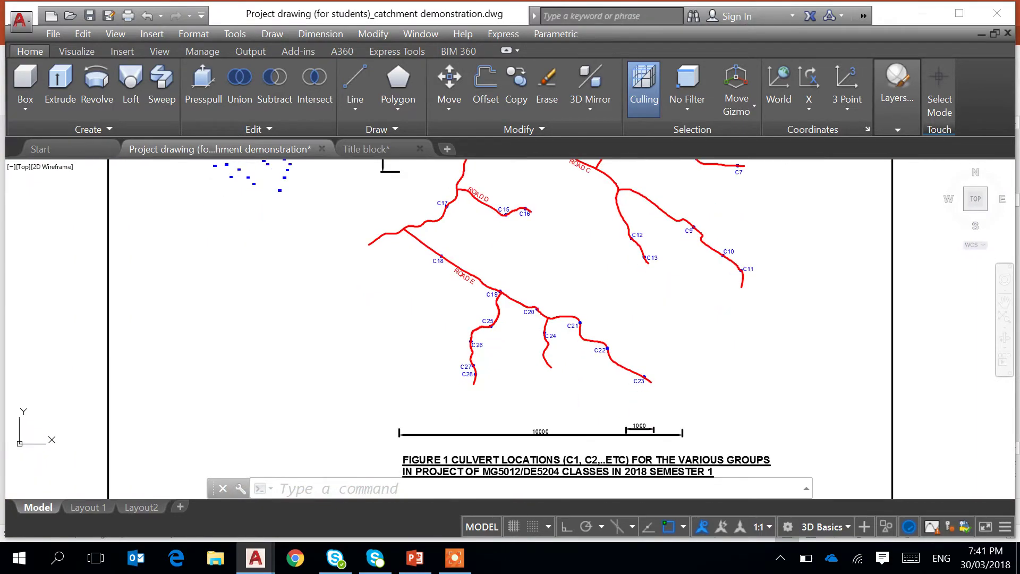
{"action": "scroll", "coordinate": [468, 375], "scroll_direction": "up", "scroll_amount": 6}
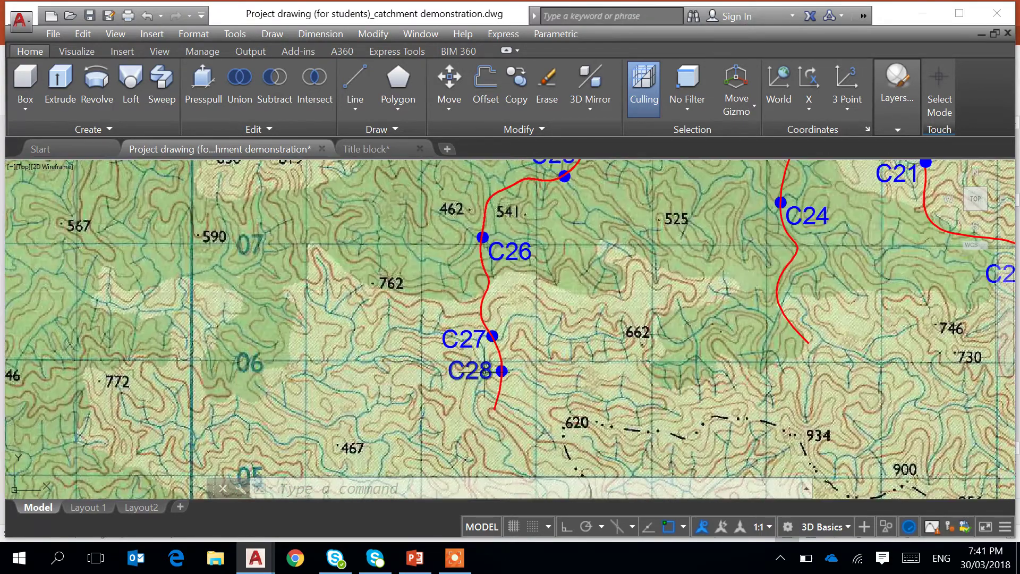
{"action": "scroll", "coordinate": [483, 371], "scroll_direction": "down", "scroll_amount": 5}
{"action": "scroll", "coordinate": [417, 314], "scroll_direction": "up", "scroll_amount": 1}
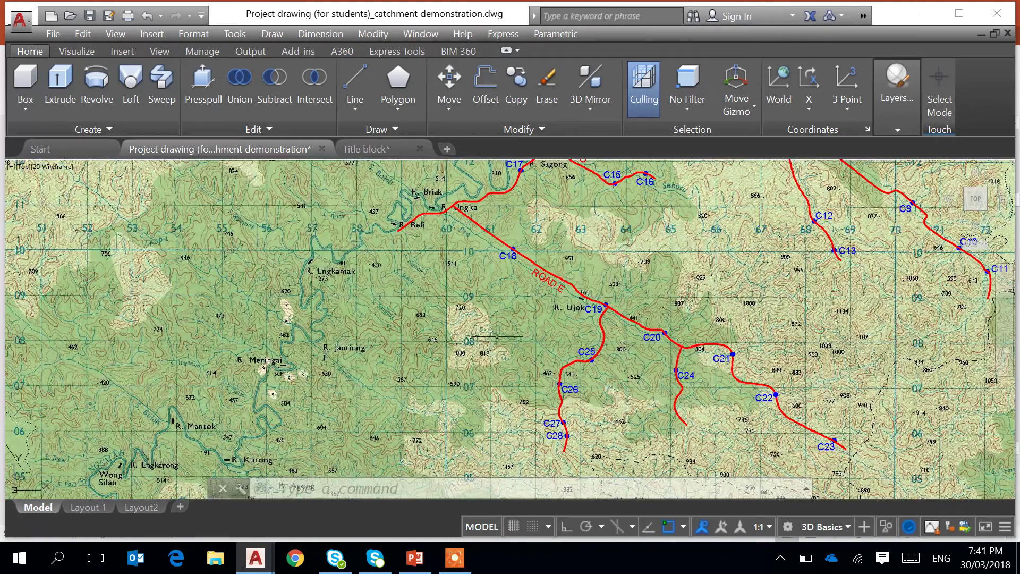
{"action": "scroll", "coordinate": [386, 313], "scroll_direction": "down", "scroll_amount": 3}
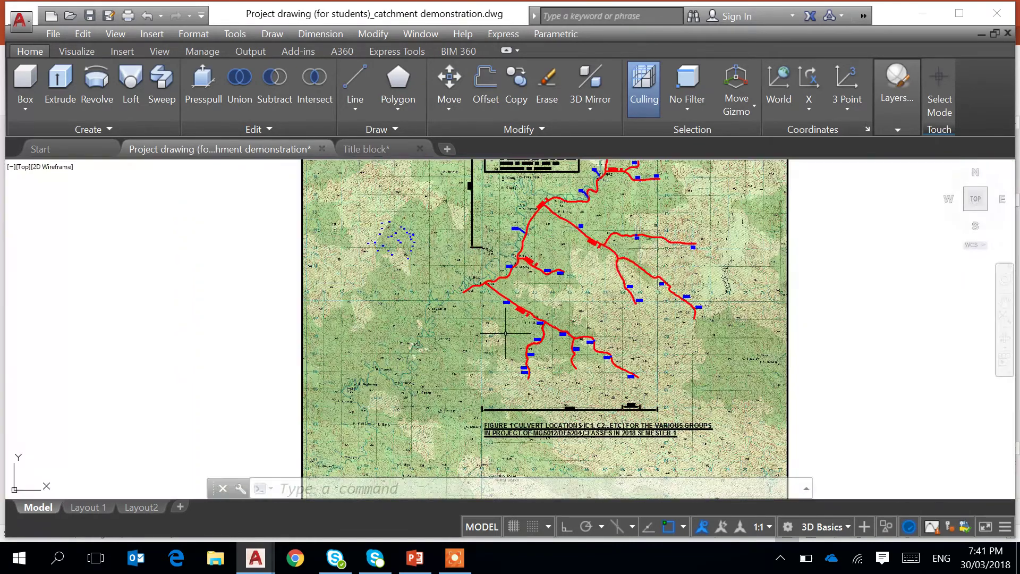
{"action": "scroll", "coordinate": [387, 313], "scroll_direction": "up", "scroll_amount": 8}
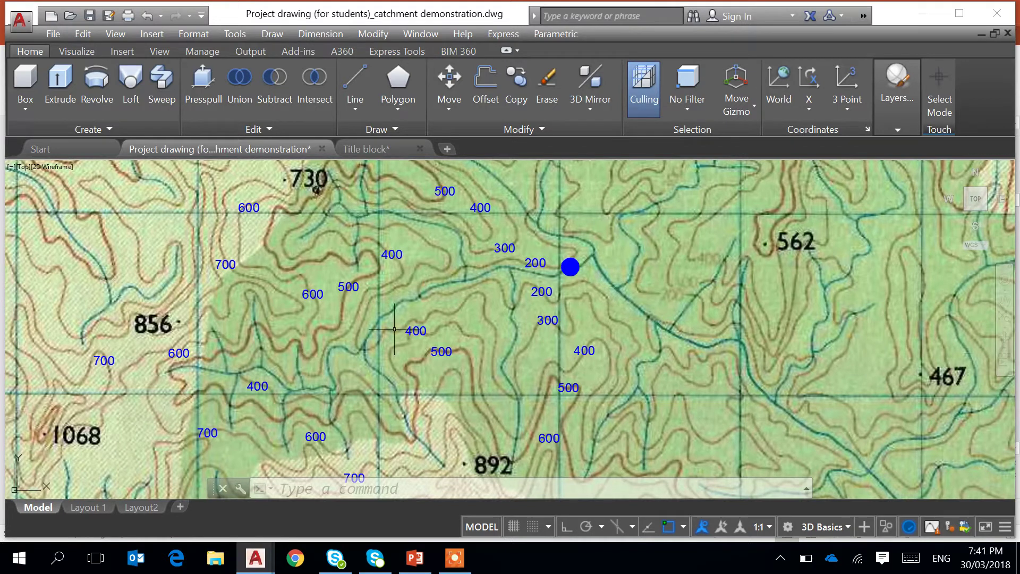
- Pan to show more terrain below, then close the command line window, confirming Yes
{"action": "scroll", "coordinate": [508, 332], "scroll_direction": "down", "scroll_amount": 1}
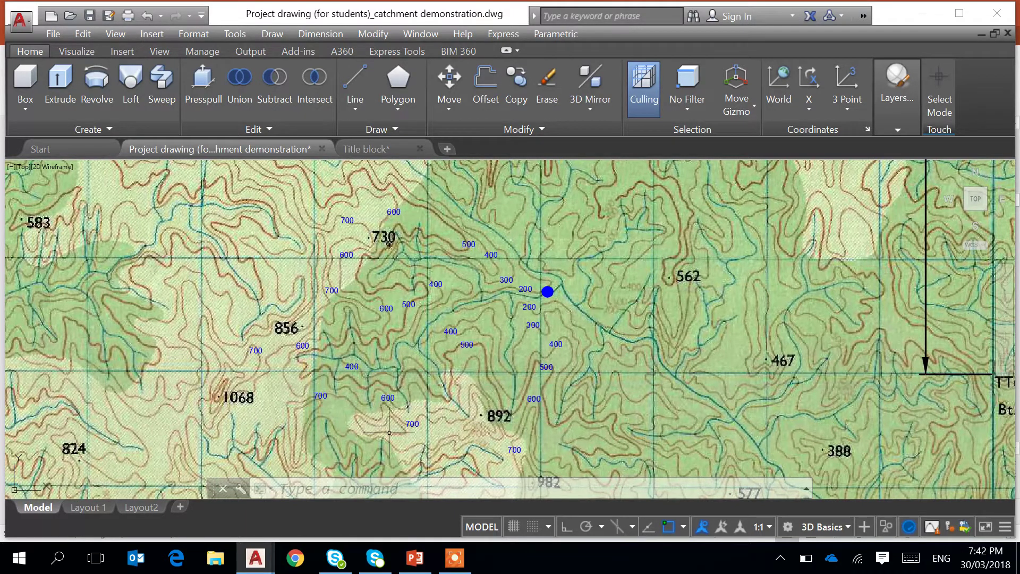
{"action": "middle_click_drag", "start_coordinate": [462, 451], "coordinate": [451, 401]}
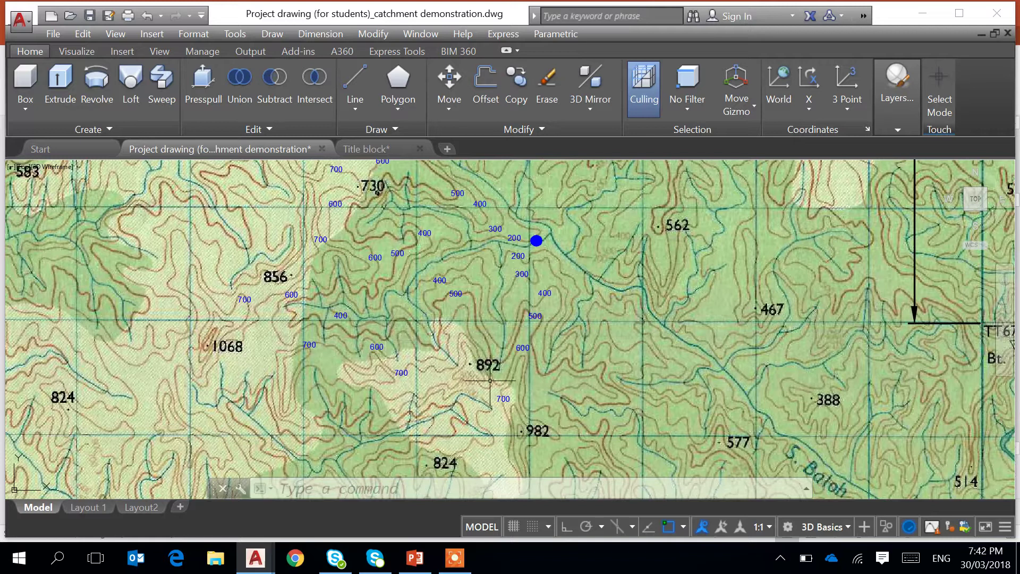
{"action": "scroll", "coordinate": [486, 372], "scroll_direction": "up", "scroll_amount": 2}
{"action": "scroll", "coordinate": [486, 372], "scroll_direction": "down", "scroll_amount": 2}
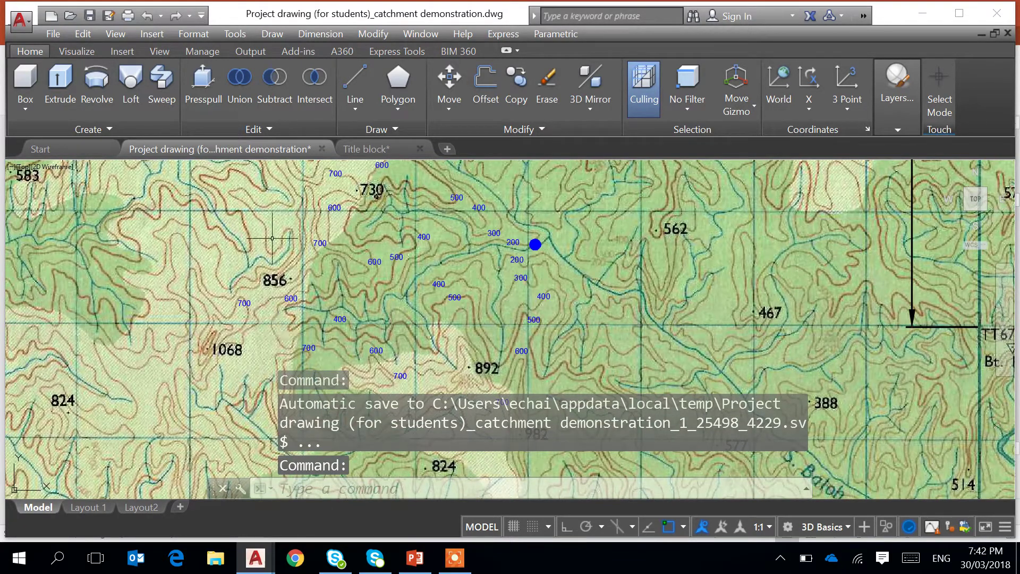
{"action": "left_click", "coordinate": [223, 488]}
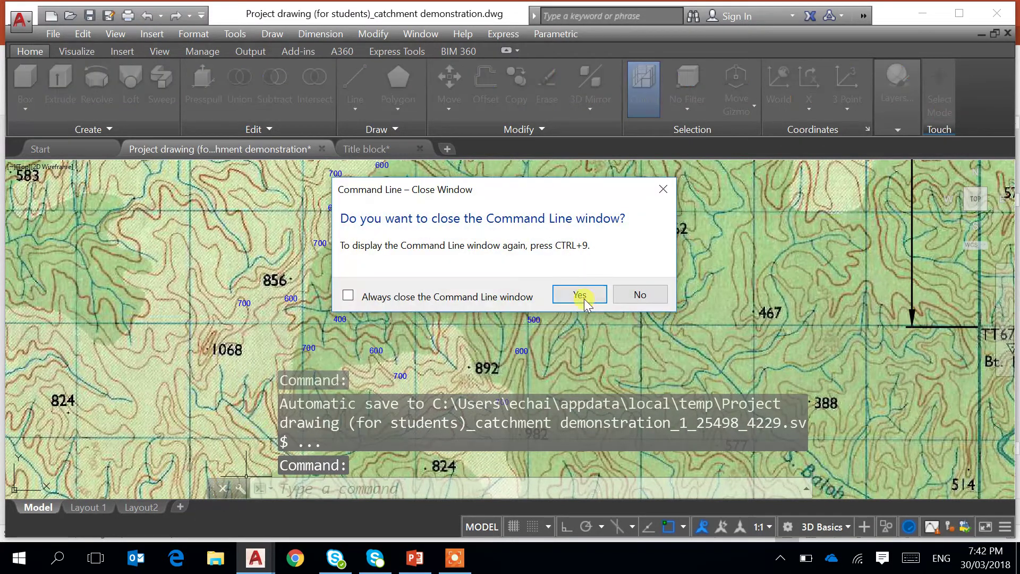
{"action": "left_click", "coordinate": [581, 294]}
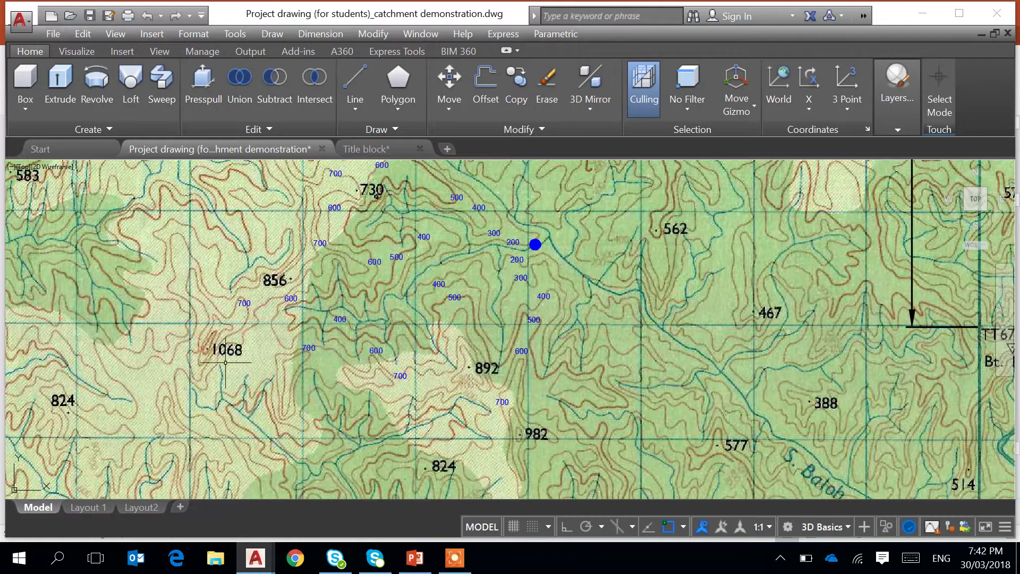
{"action": "scroll", "coordinate": [376, 196], "scroll_direction": "up", "scroll_amount": 2}
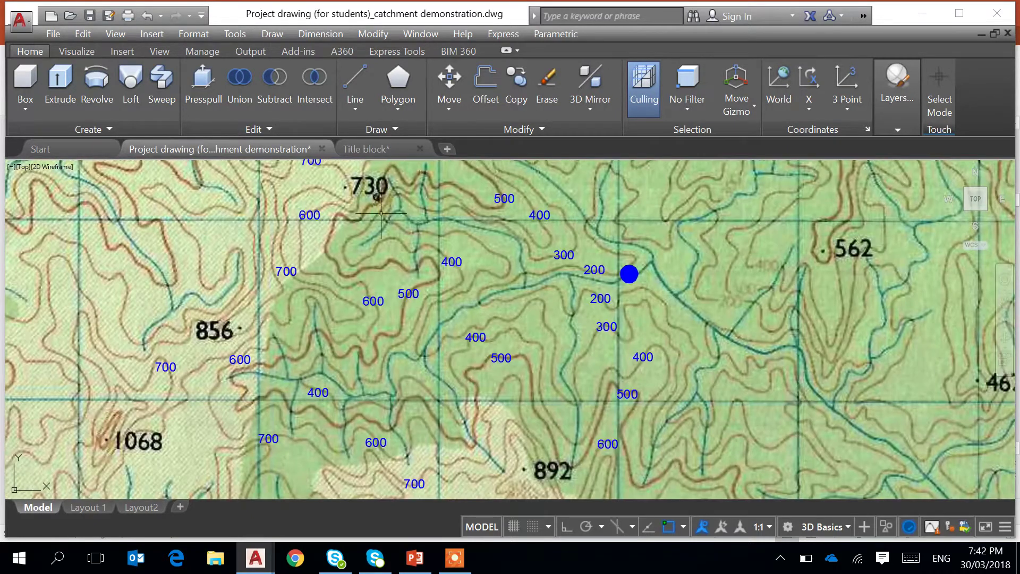
{"action": "scroll", "coordinate": [378, 199], "scroll_direction": "down", "scroll_amount": 2}
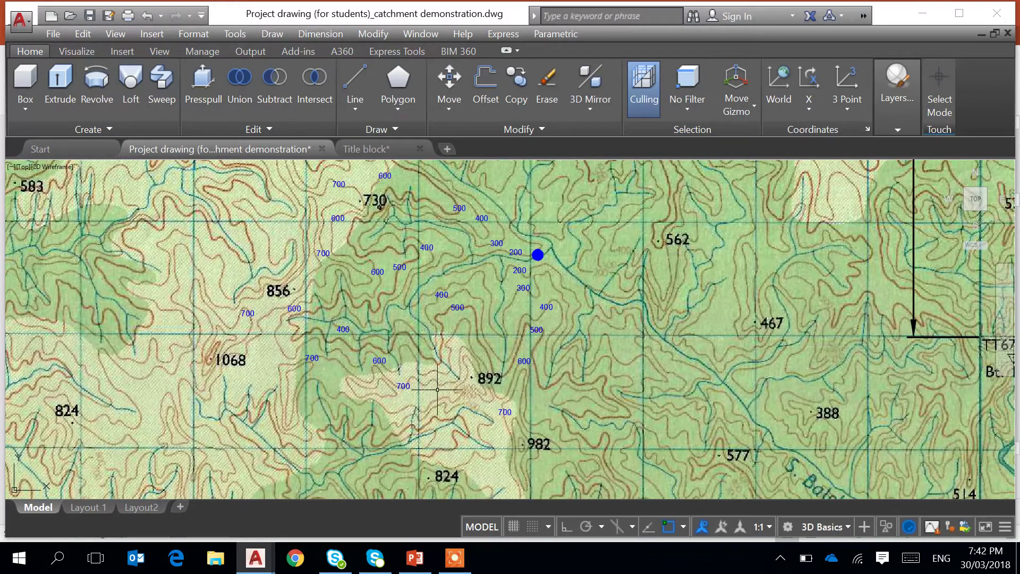
{"action": "scroll", "coordinate": [437, 390], "scroll_direction": "up", "scroll_amount": 2}
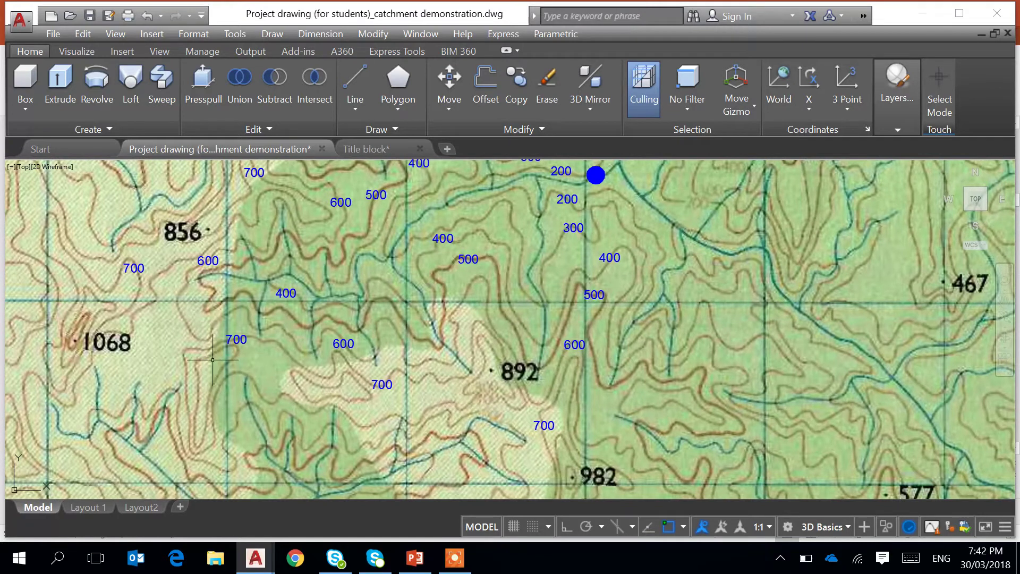
{"action": "middle_click_drag", "start_coordinate": [245, 405], "coordinate": [216, 321]}
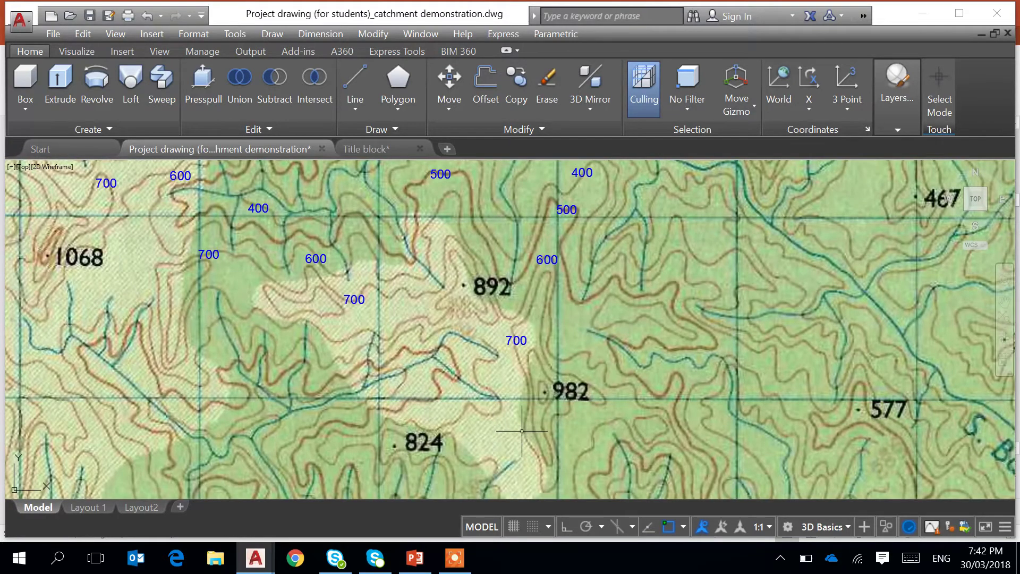
{"action": "scroll", "coordinate": [522, 428], "scroll_direction": "down", "scroll_amount": 1}
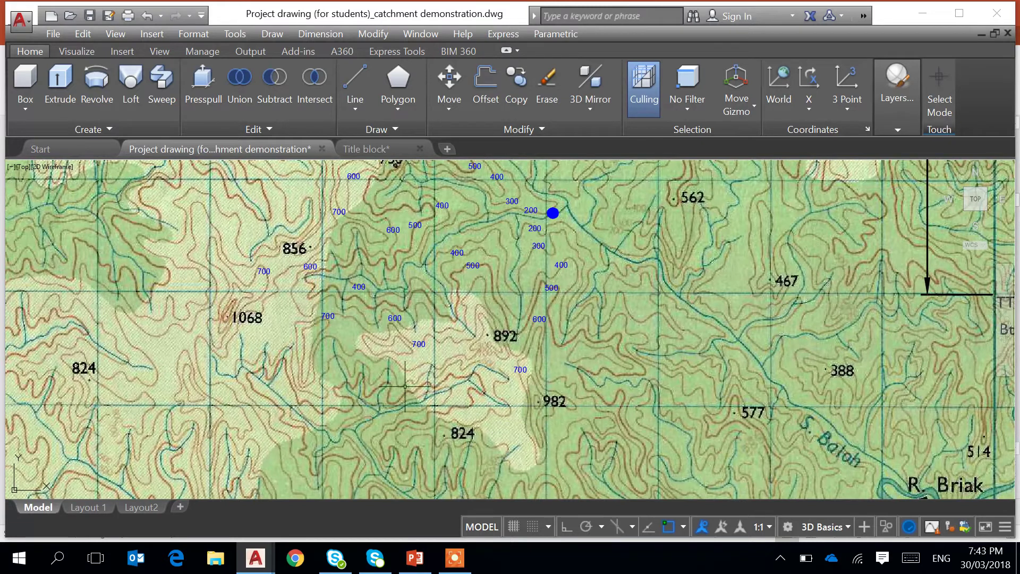
{"action": "scroll", "coordinate": [325, 324], "scroll_direction": "up", "scroll_amount": 1}
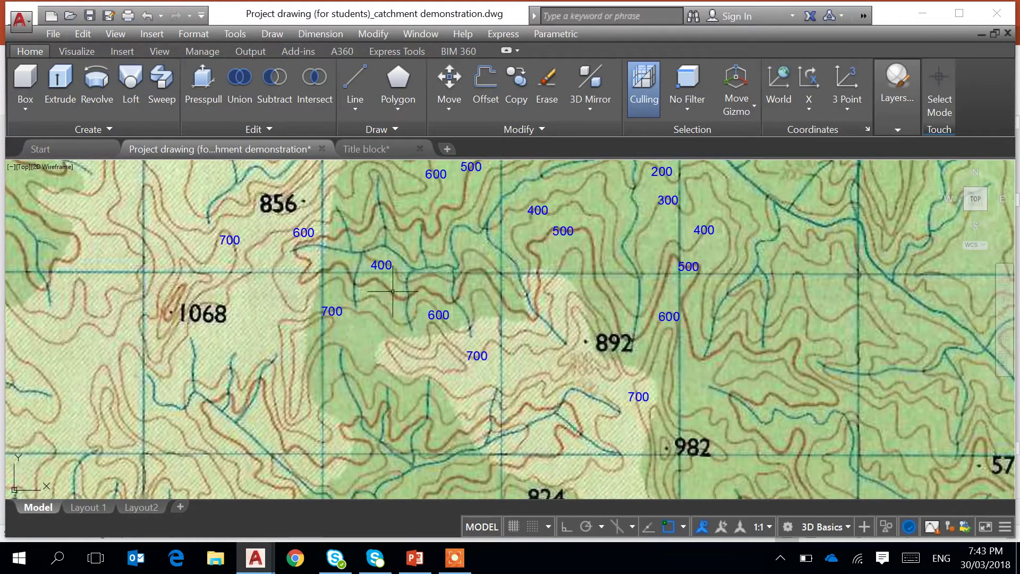
{"action": "middle_click_drag", "start_coordinate": [492, 299], "coordinate": [488, 329]}
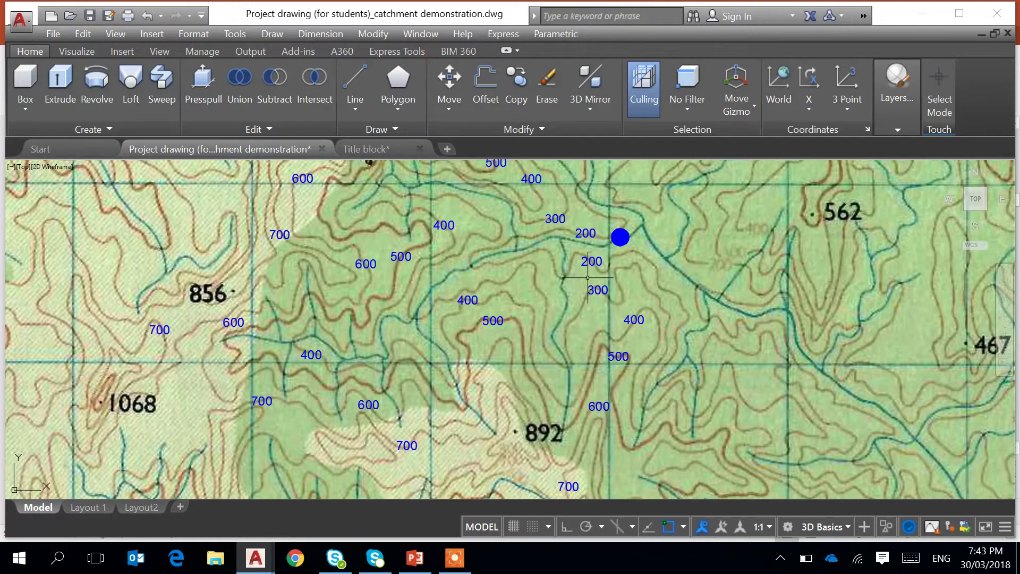
{"action": "middle_click_drag", "start_coordinate": [599, 291], "coordinate": [591, 351]}
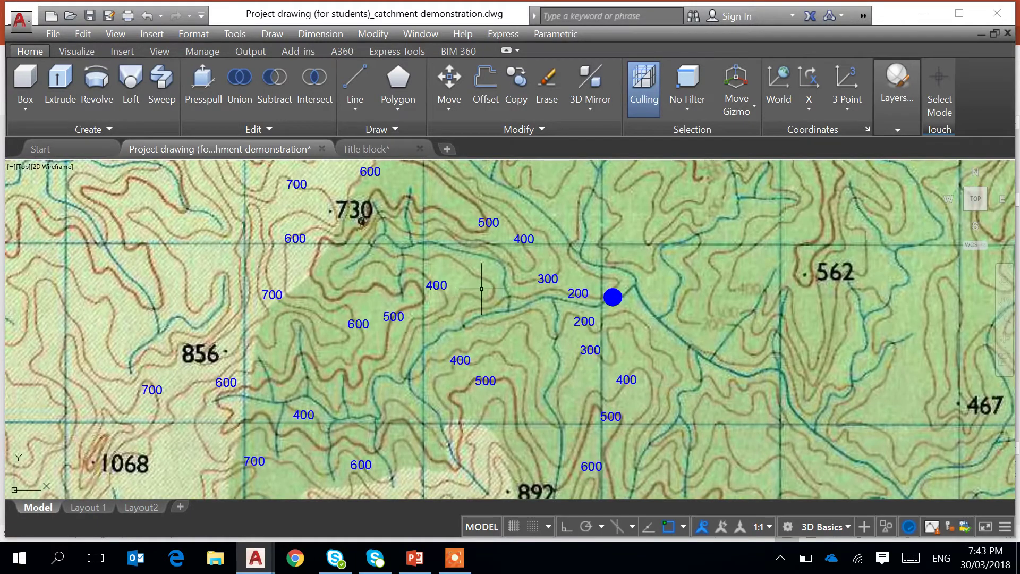
{"action": "scroll", "coordinate": [559, 351], "scroll_direction": "down", "scroll_amount": 2}
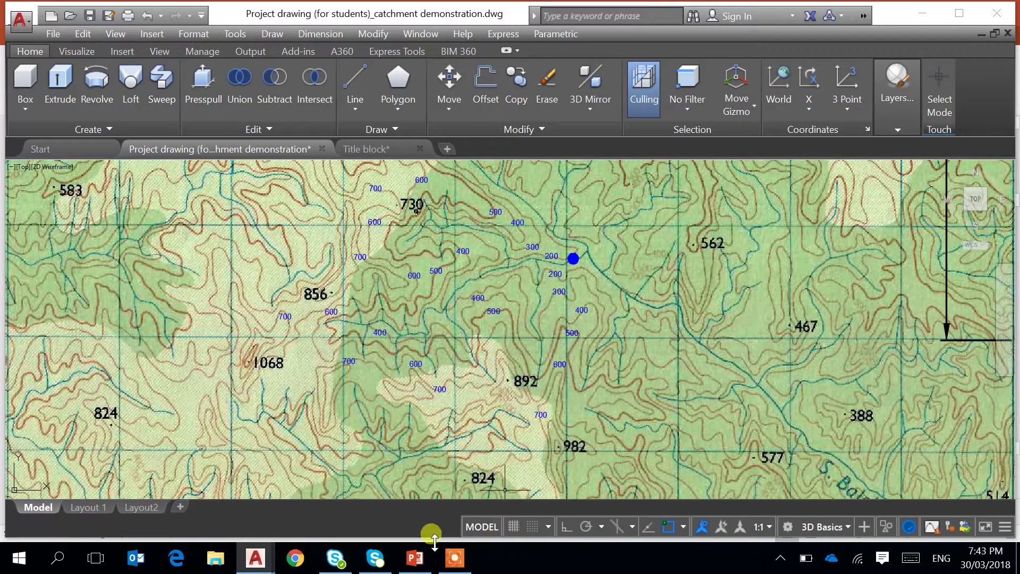
{"action": "left_click", "coordinate": [416, 564]}
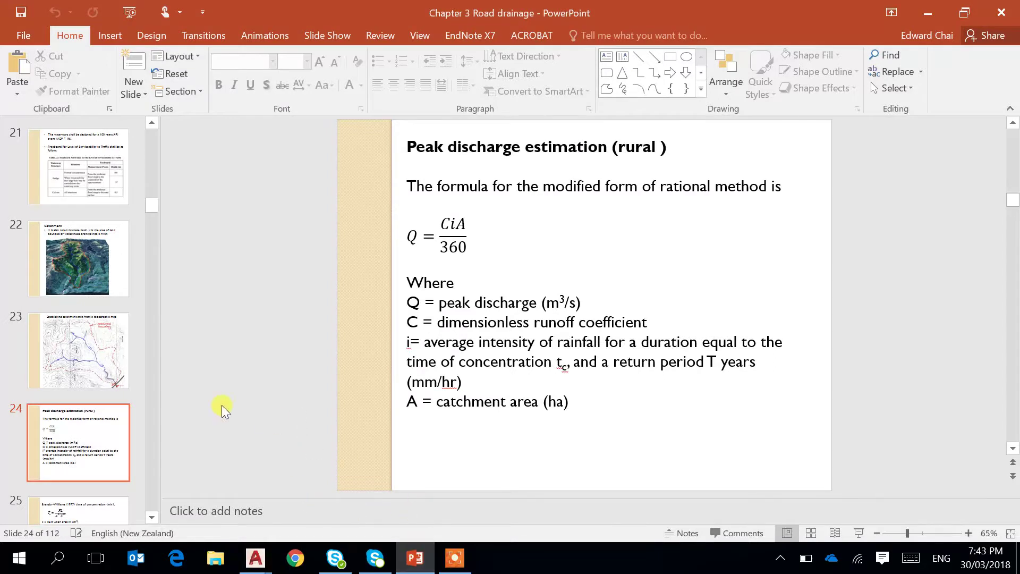
{"action": "left_click", "coordinate": [68, 284]}
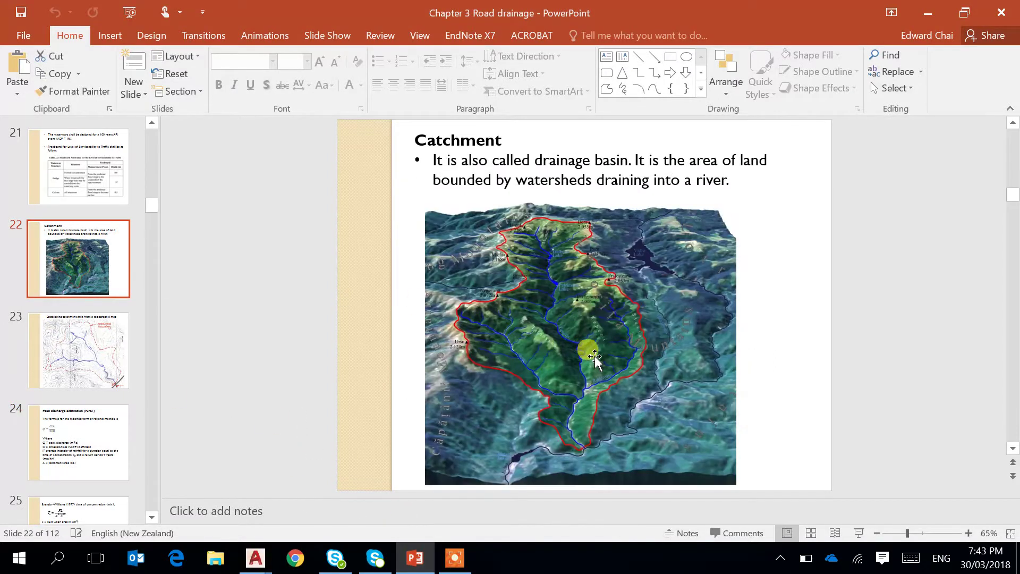
{"action": "left_click", "coordinate": [858, 533]}
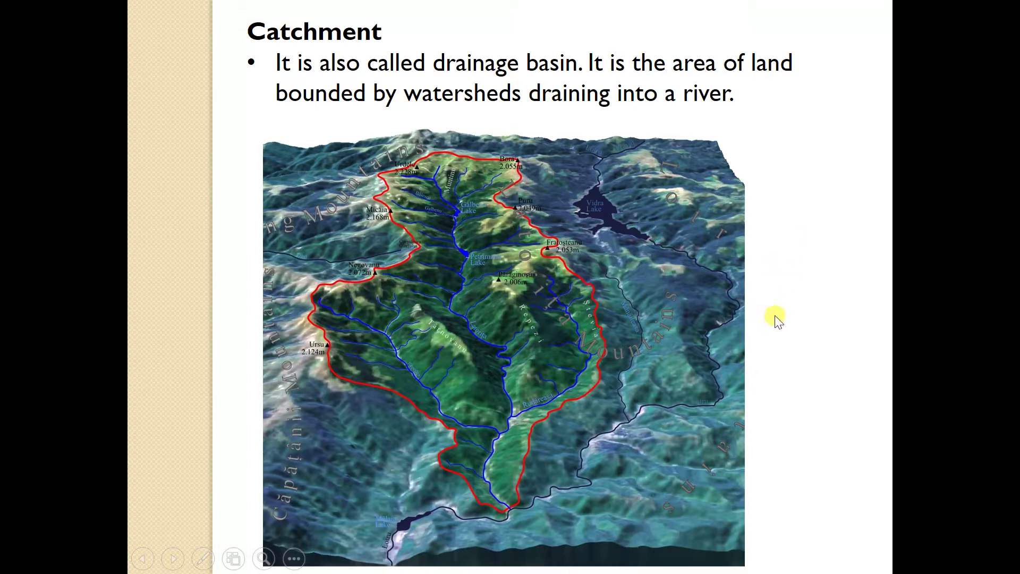
{"action": "key", "text": "Escape"}
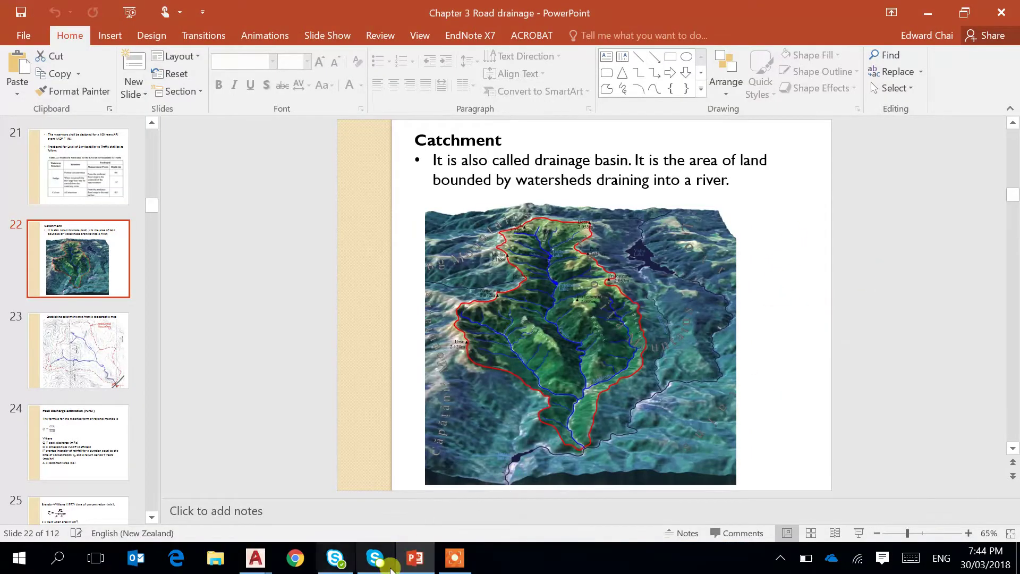
{"action": "mouse_move", "coordinate": [262, 564]}
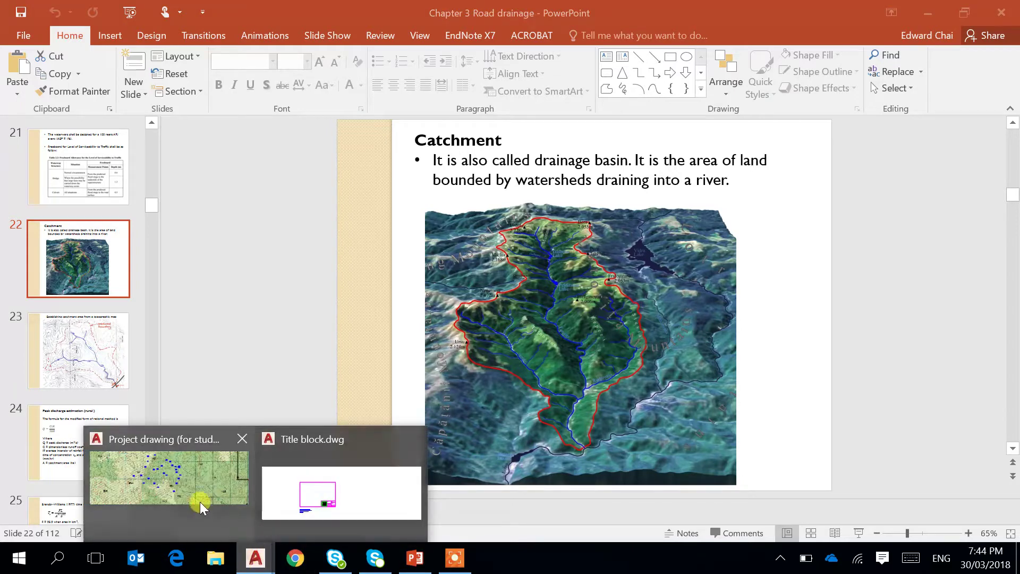
{"action": "left_click", "coordinate": [228, 507]}
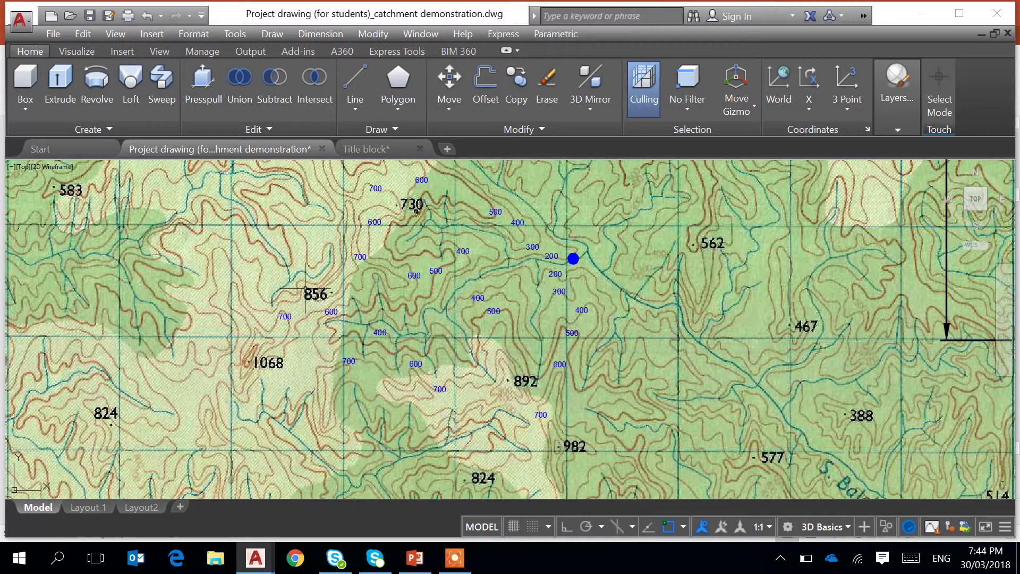
- In Layer Properties, set Catchment boundary lineweight to 0.35 mm and Stream to 0.30 mm
{"action": "left_click", "coordinate": [200, 35]}
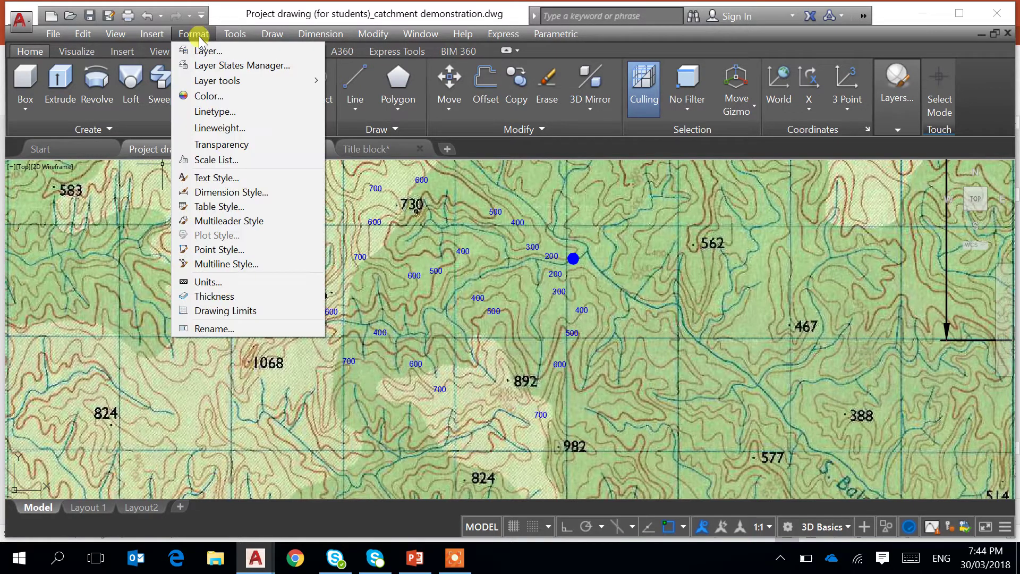
{"action": "left_click", "coordinate": [204, 50]}
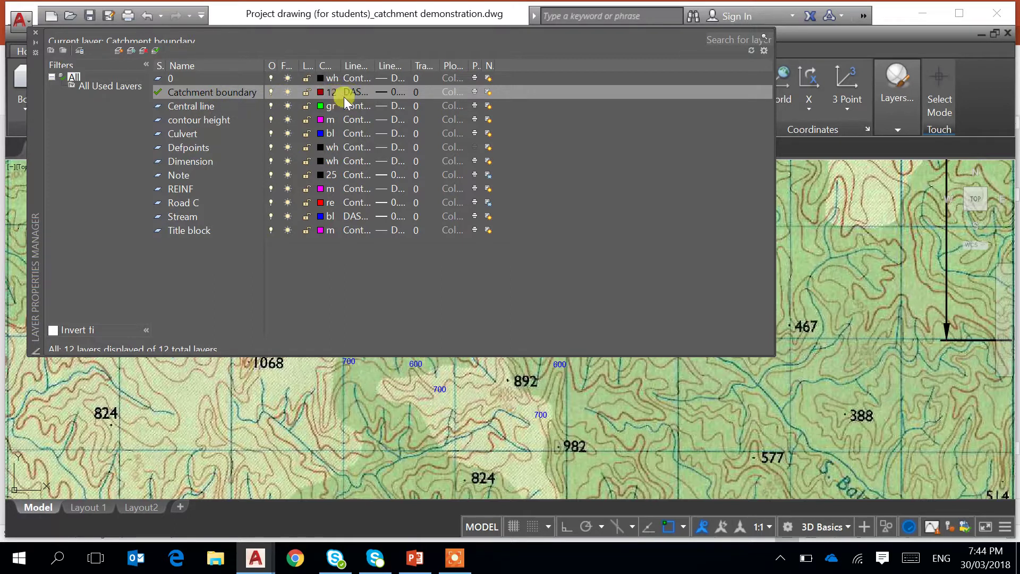
{"action": "left_click", "coordinate": [393, 94]}
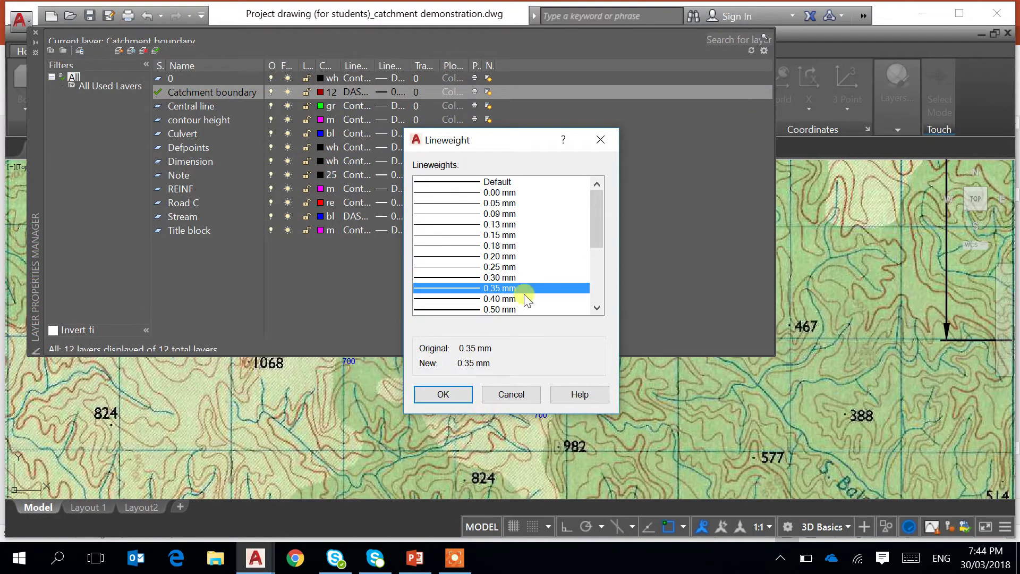
{"action": "left_click", "coordinate": [442, 394]}
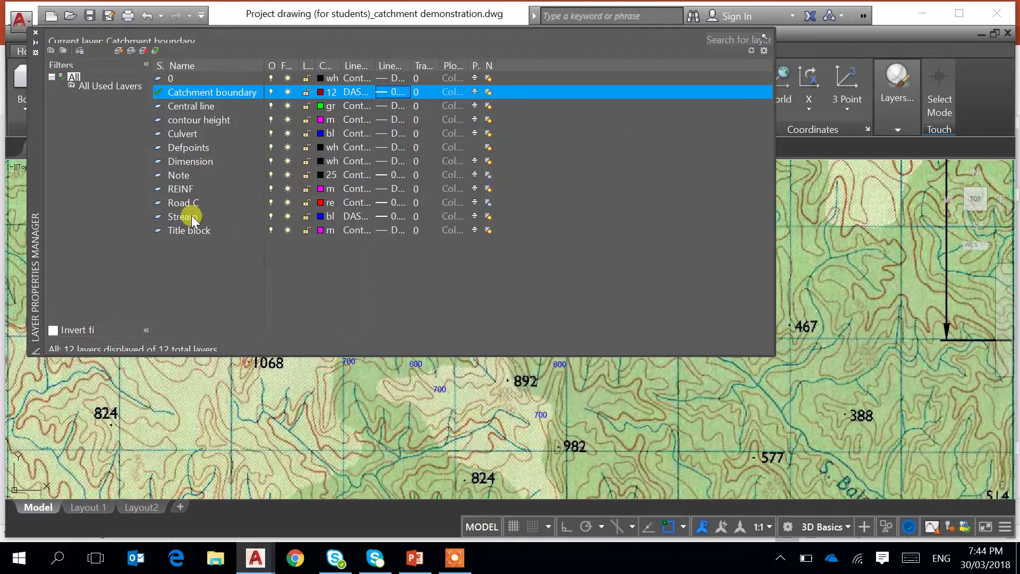
{"action": "left_click", "coordinate": [392, 217]}
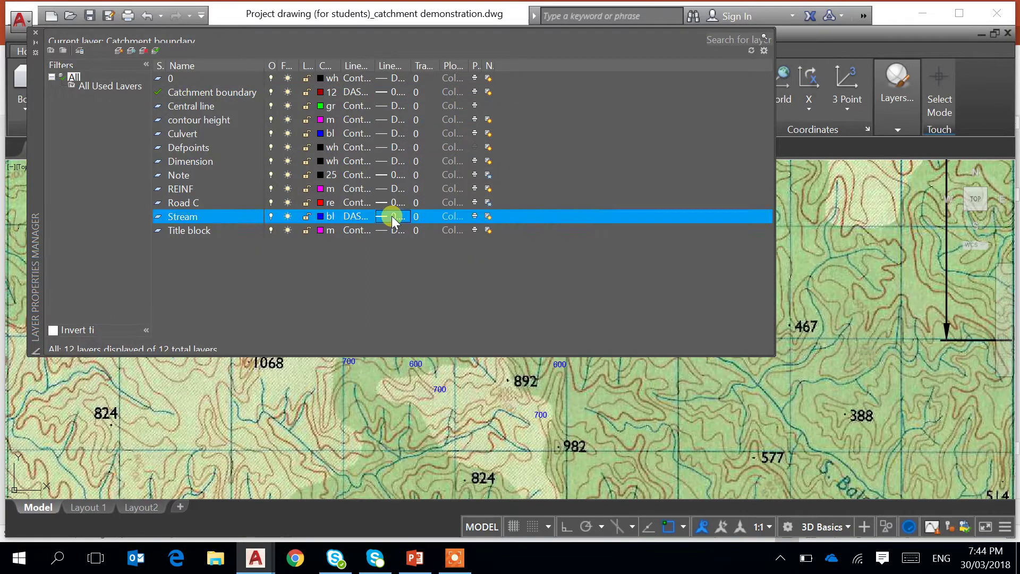
{"action": "left_click", "coordinate": [457, 396]}
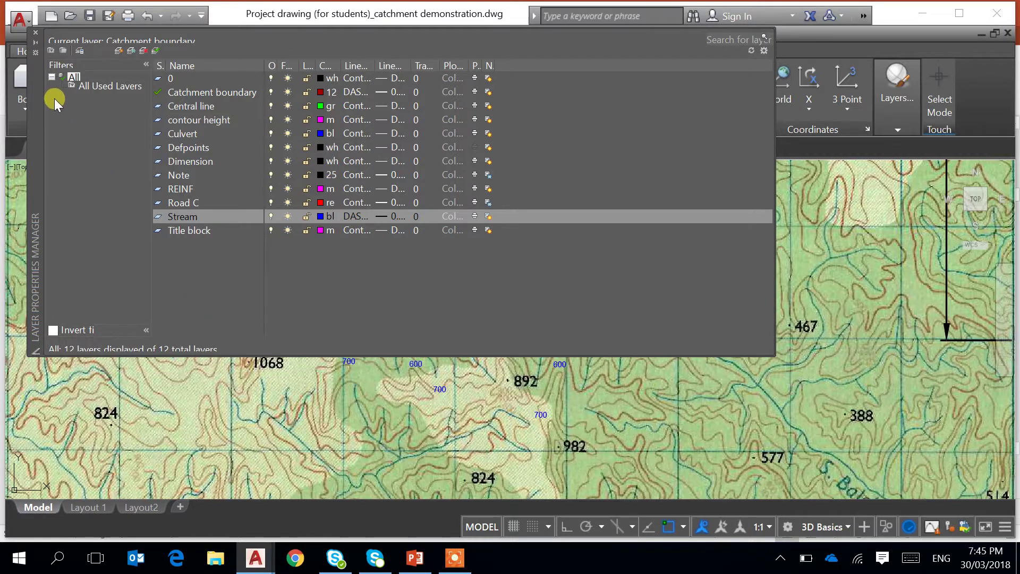
{"action": "left_click", "coordinate": [36, 32]}
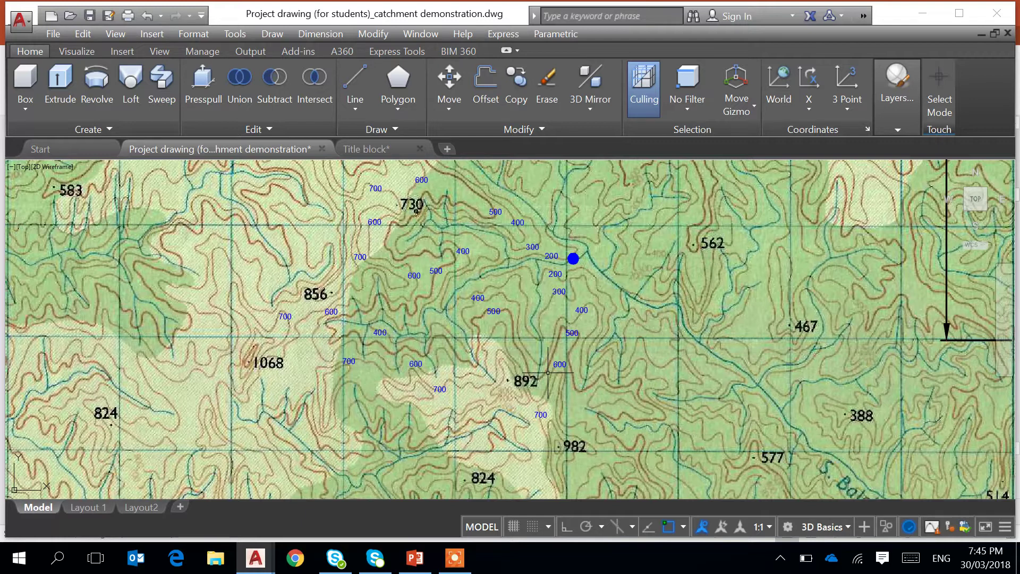
- Start the PL boundary at the blue outlet point and place the first vertices south along the ridge
{"action": "type", "text": "p"}
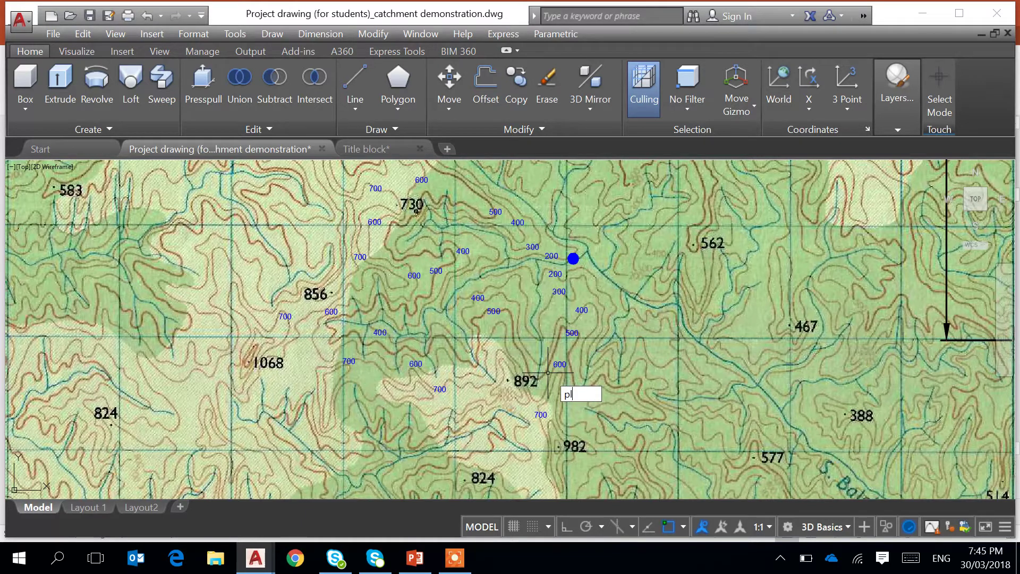
{"action": "type", "text": "l"}
{"action": "key", "text": "Return"}
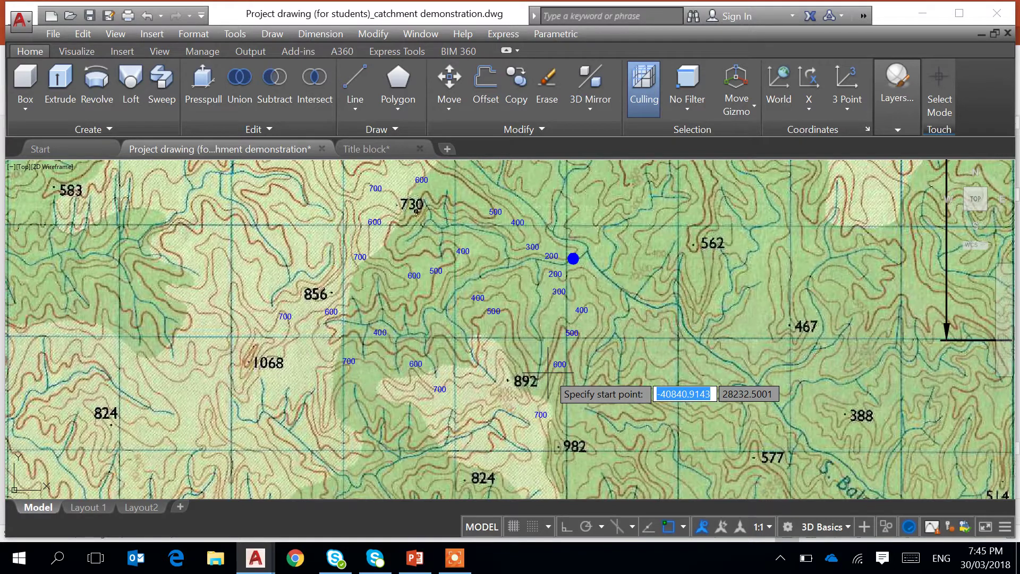
{"action": "scroll", "coordinate": [577, 228], "scroll_direction": "up", "scroll_amount": 2}
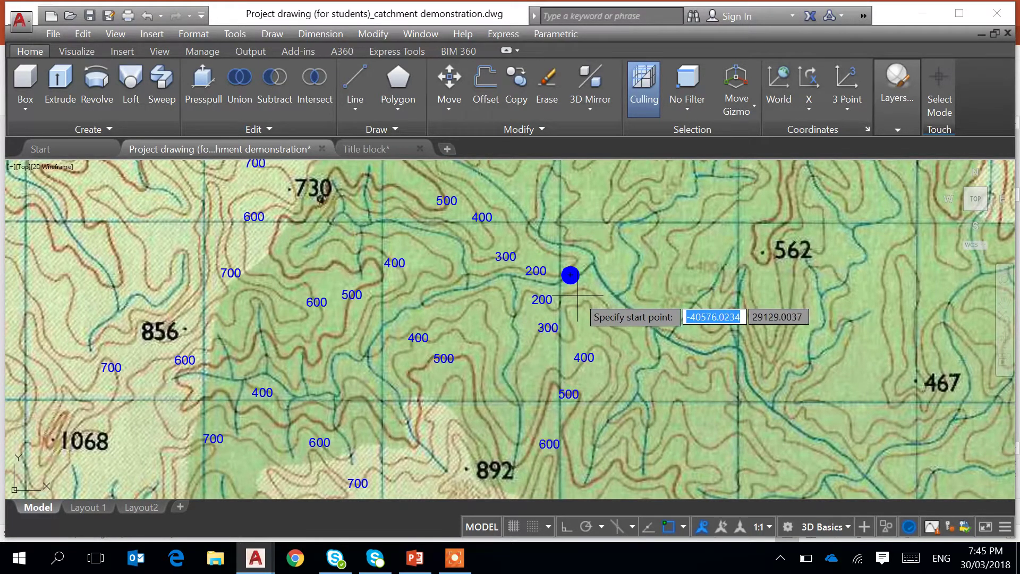
{"action": "left_click", "coordinate": [577, 294]}
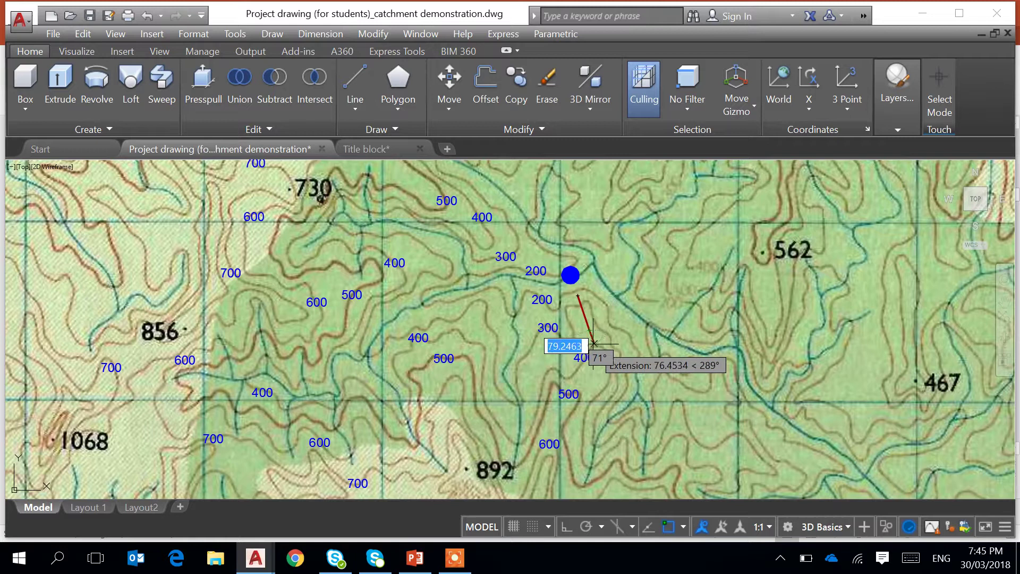
{"action": "left_click", "coordinate": [598, 361]}
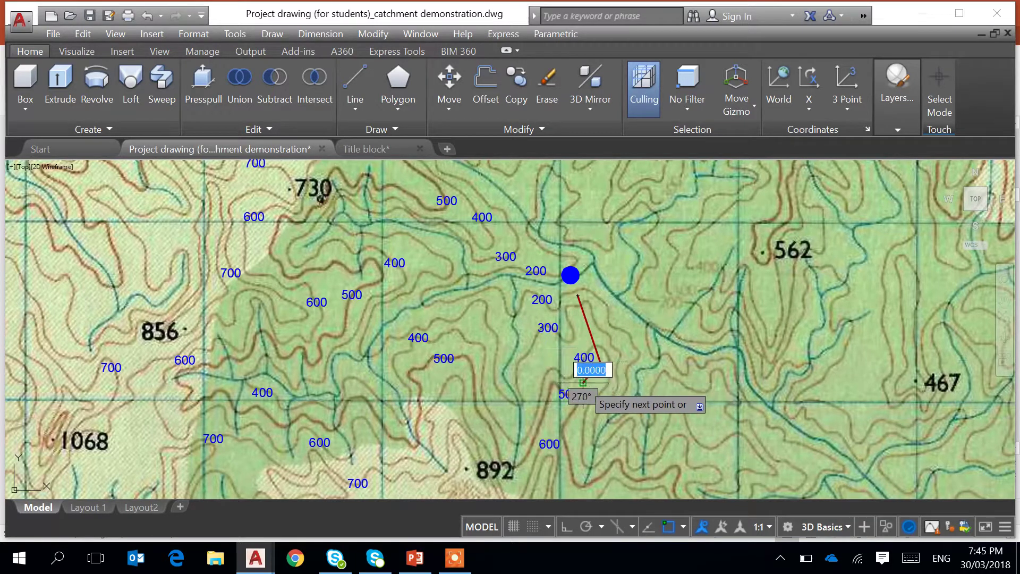
{"action": "left_click", "coordinate": [553, 411]}
{"action": "middle_click_drag", "start_coordinate": [554, 451], "coordinate": [586, 245]}
- Continue the boundary around spot height 892 and west along the ridge past the 700 contour
{"action": "left_click", "coordinate": [578, 250]}
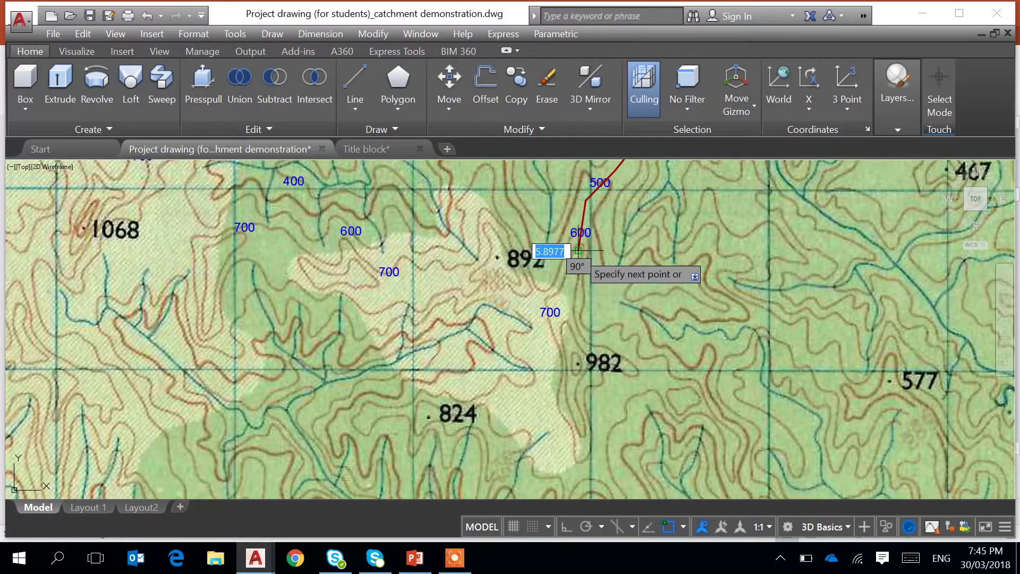
{"action": "left_click", "coordinate": [566, 291]}
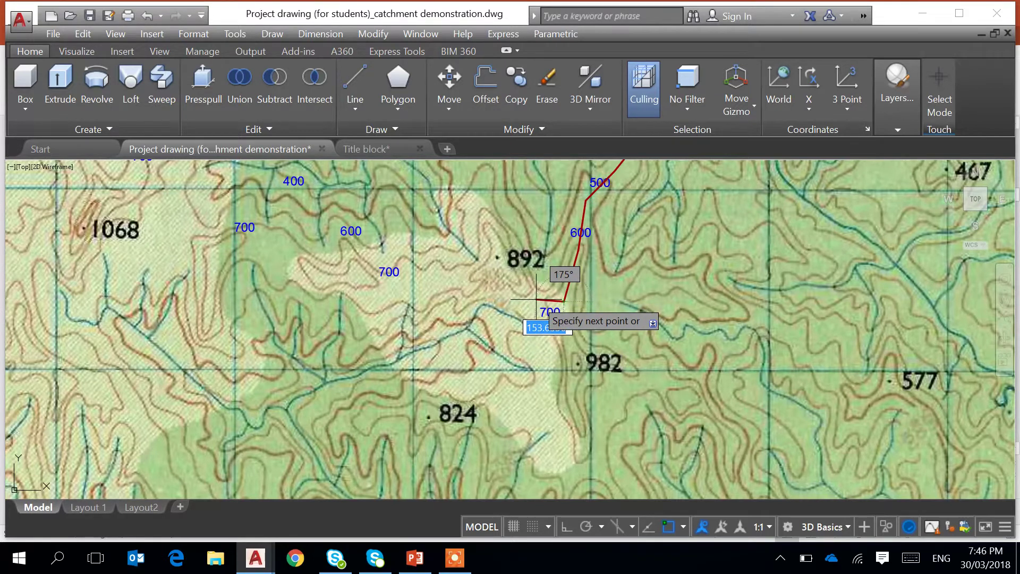
{"action": "left_click", "coordinate": [537, 300]}
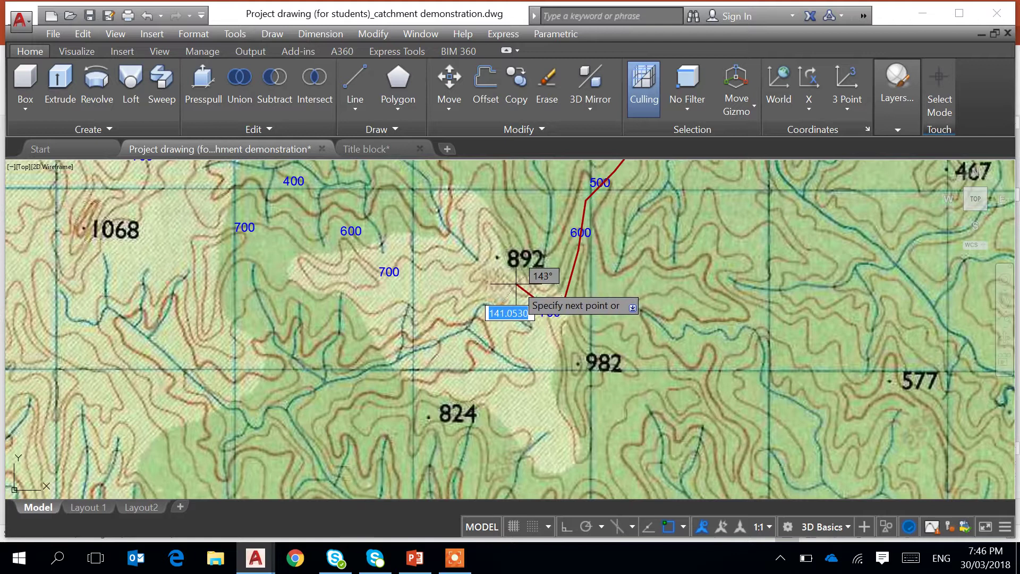
{"action": "left_click", "coordinate": [503, 269]}
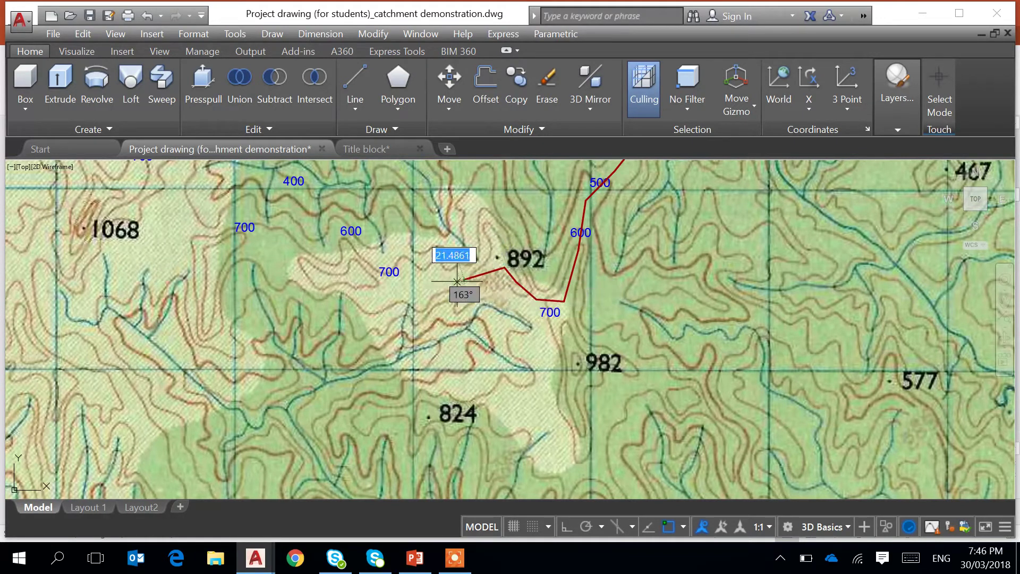
{"action": "left_click", "coordinate": [433, 284]}
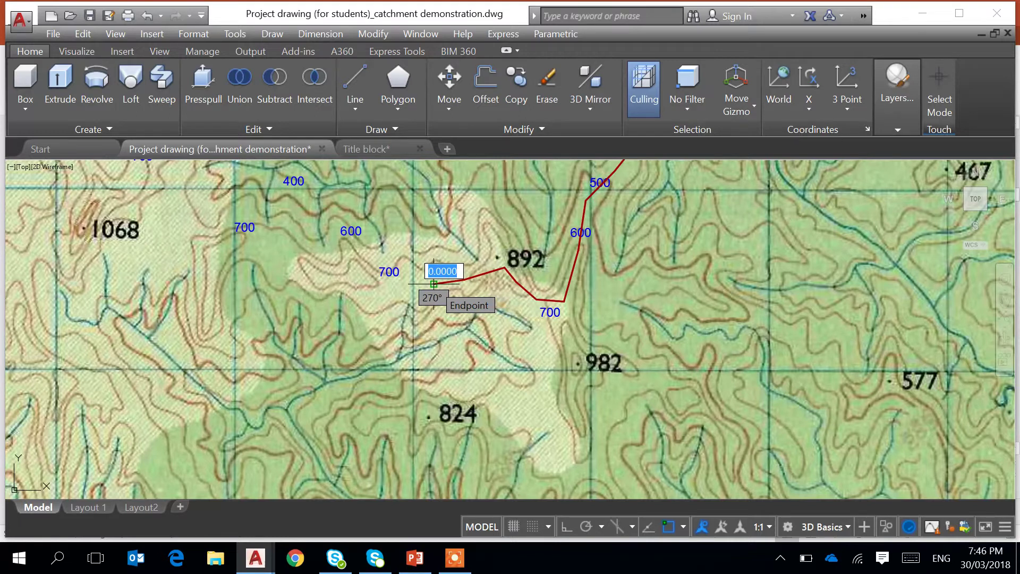
{"action": "left_click", "coordinate": [394, 286]}
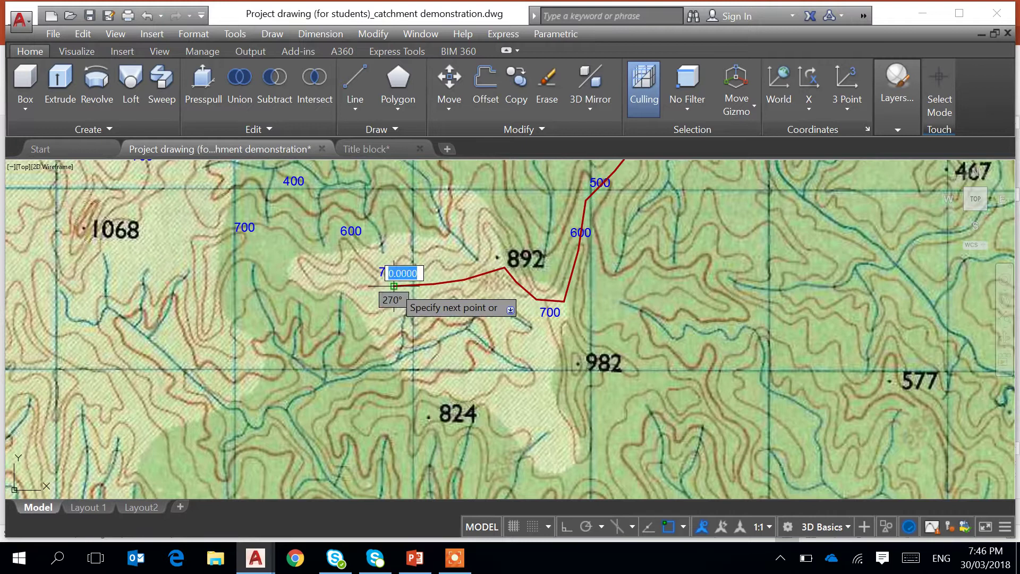
{"action": "left_click", "coordinate": [357, 278]}
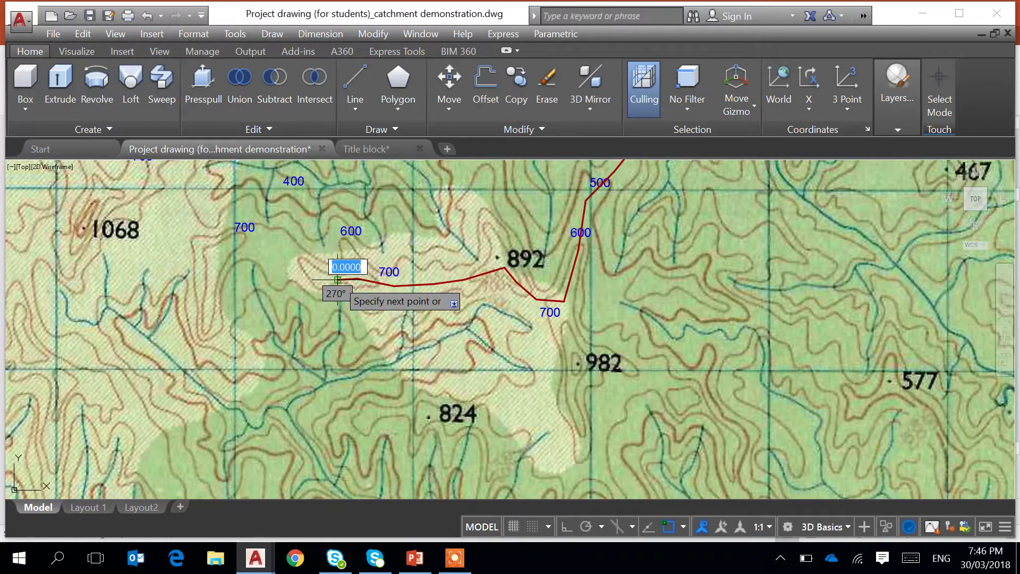
{"action": "left_click", "coordinate": [308, 267]}
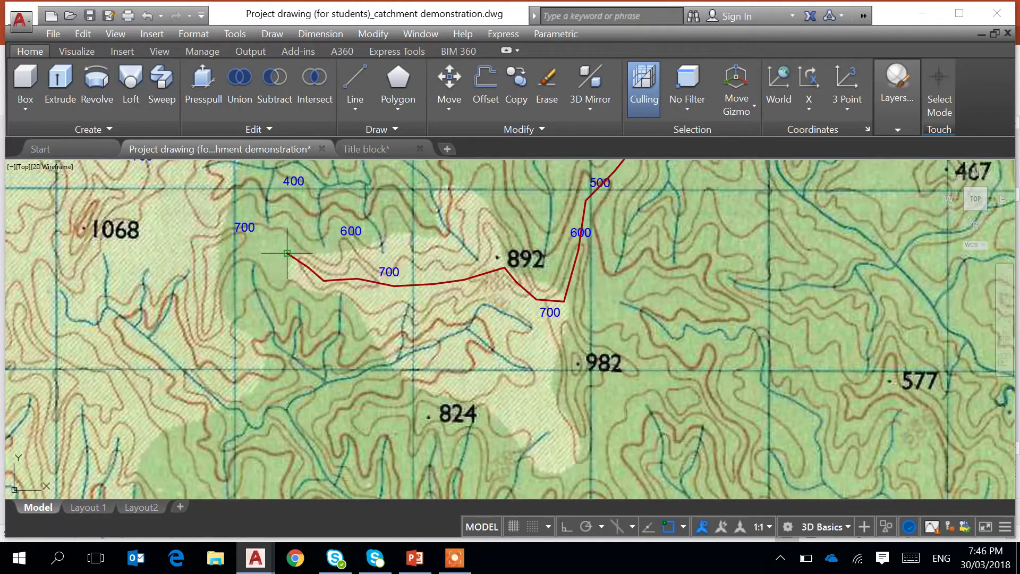
{"action": "left_click", "coordinate": [261, 245]}
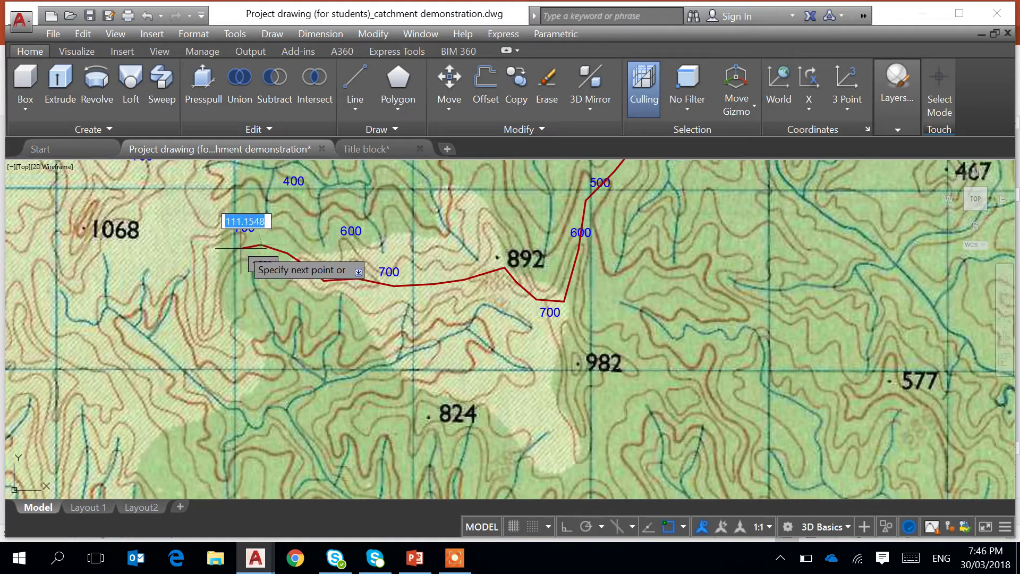
{"action": "left_click", "coordinate": [218, 251]}
- Run the boundary through spot heights 1068 and 856, then north along the ridge toward 730
{"action": "middle_click_drag", "start_coordinate": [218, 251], "coordinate": [264, 351]}
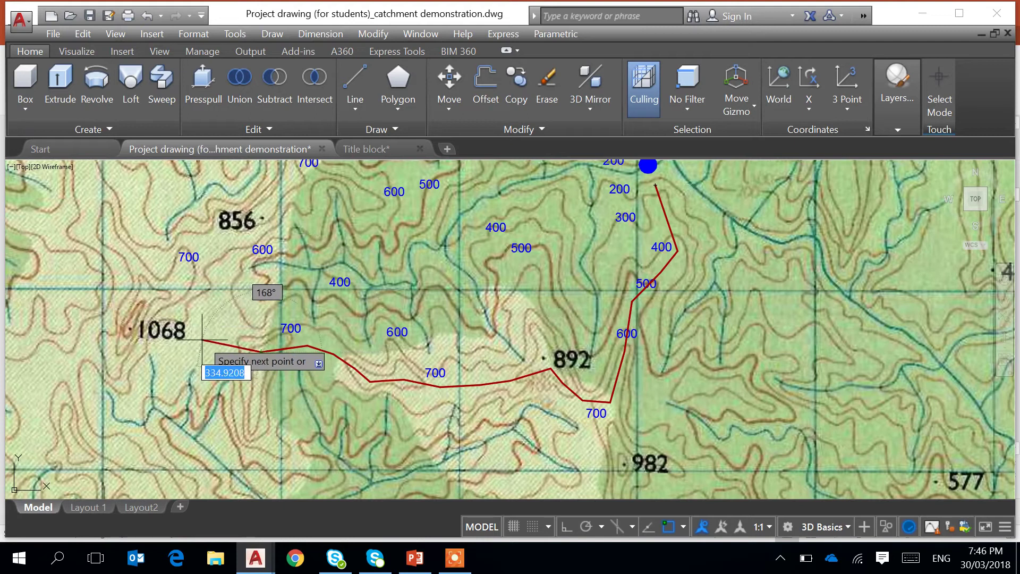
{"action": "left_click", "coordinate": [139, 317]}
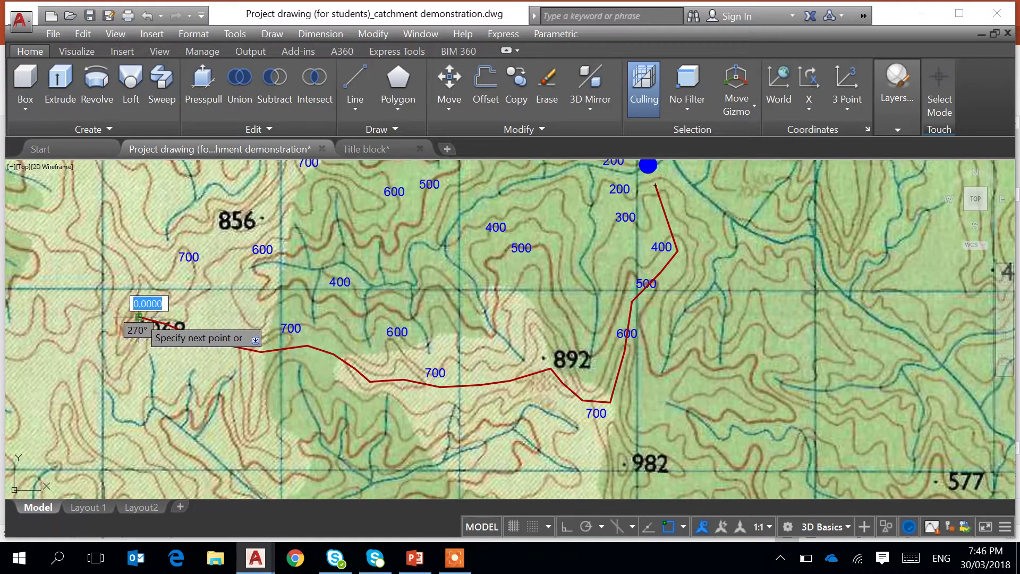
{"action": "left_click", "coordinate": [161, 294]}
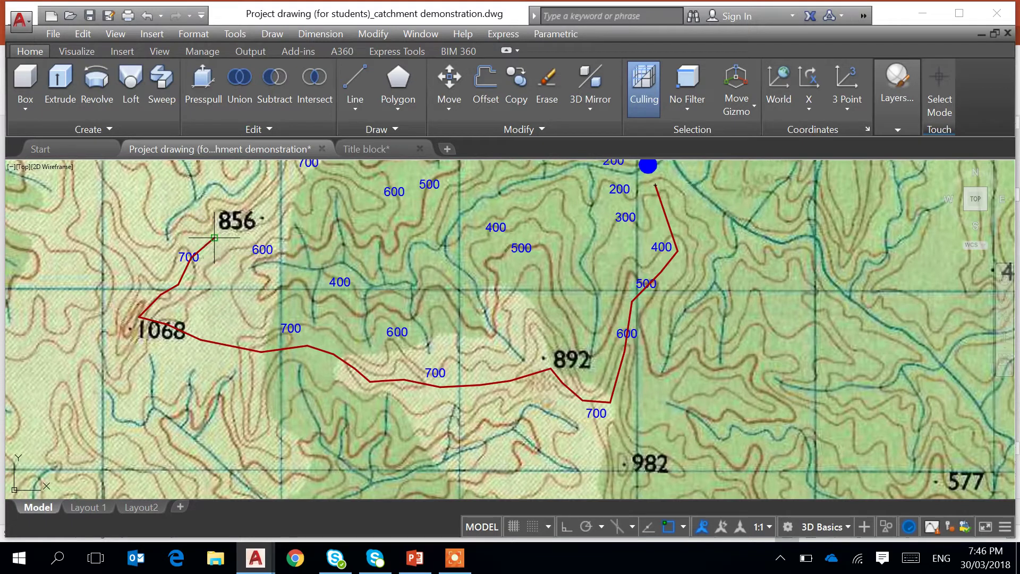
{"action": "middle_click_drag", "start_coordinate": [237, 236], "coordinate": [220, 336]}
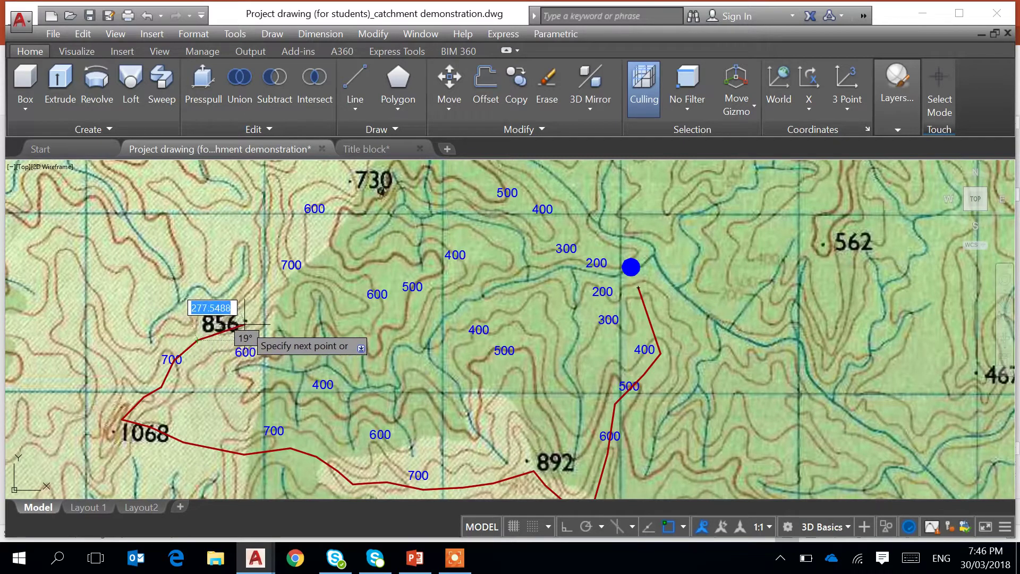
{"action": "left_click", "coordinate": [239, 322]}
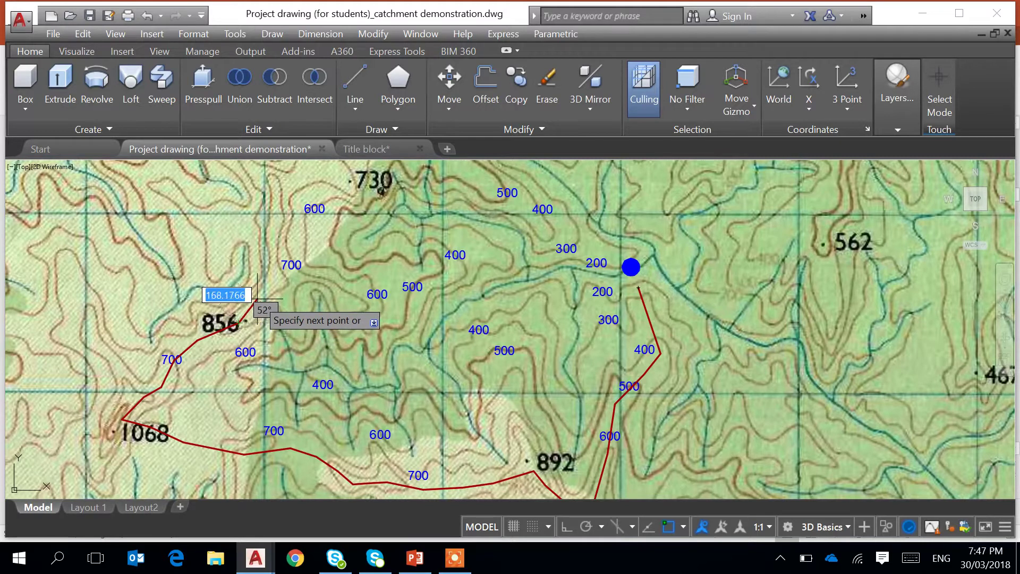
{"action": "middle_click_drag", "start_coordinate": [270, 283], "coordinate": [259, 351]}
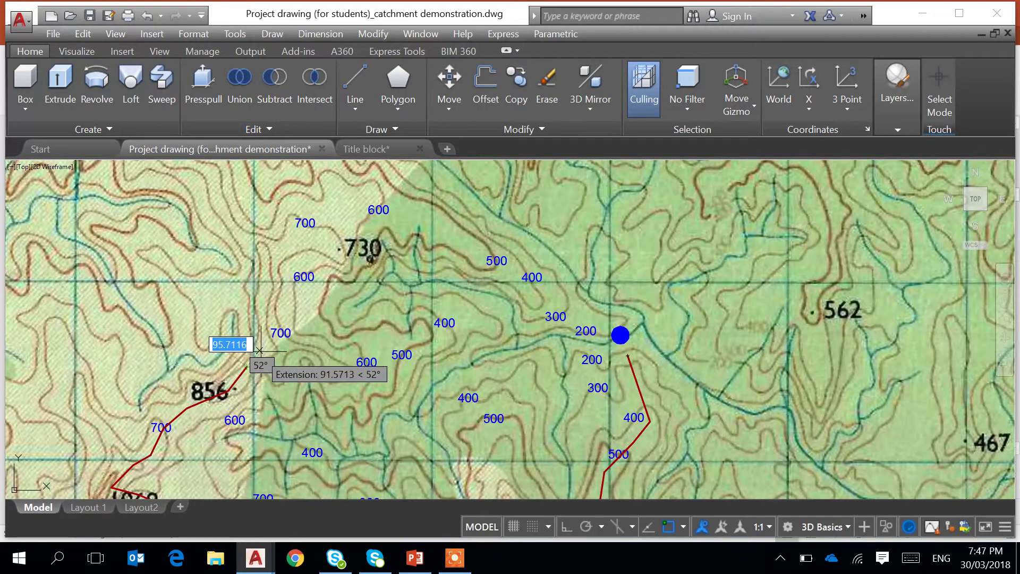
{"action": "left_click", "coordinate": [266, 350]}
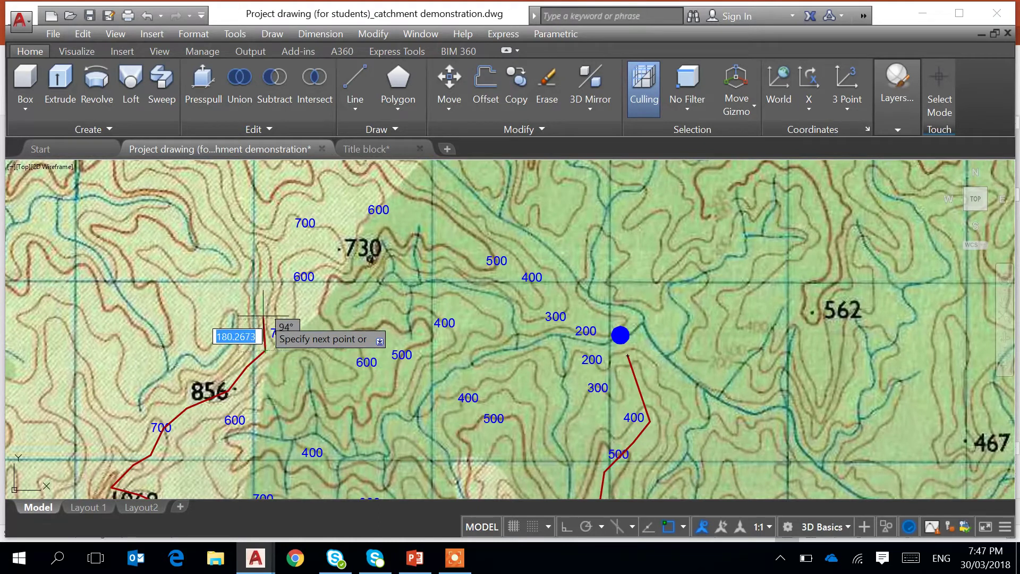
{"action": "left_click", "coordinate": [262, 313]}
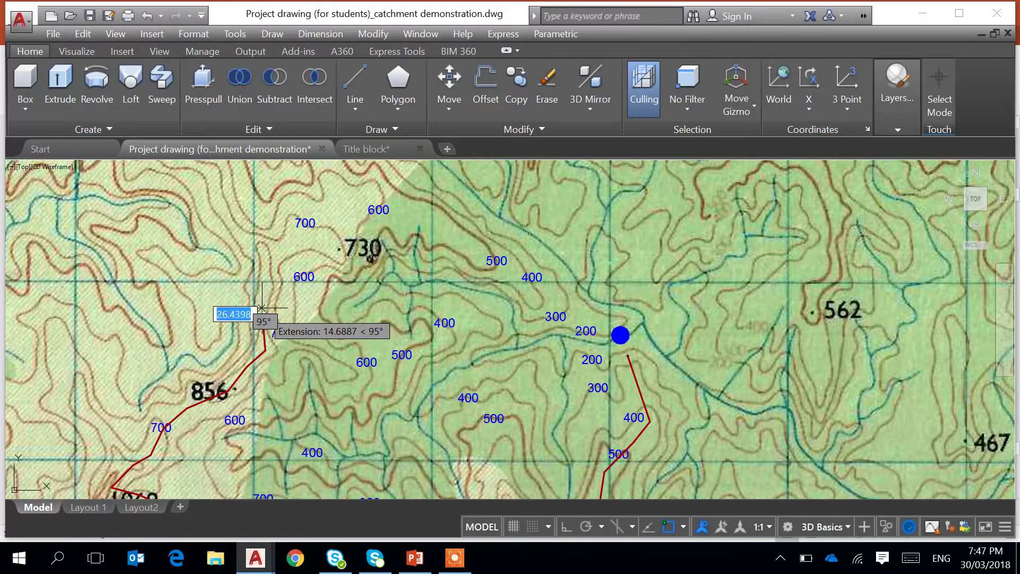
{"action": "left_click", "coordinate": [266, 256]}
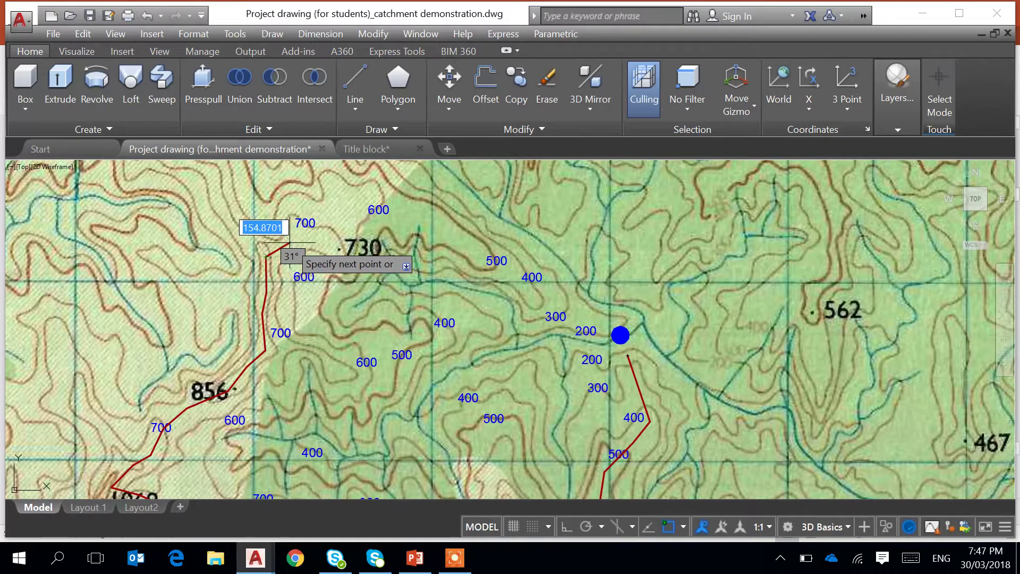
- Curve the boundary over spot height 730 and bring it down past the 500 contour toward the outlet
{"action": "middle_click_drag", "start_coordinate": [302, 254], "coordinate": [293, 277]}
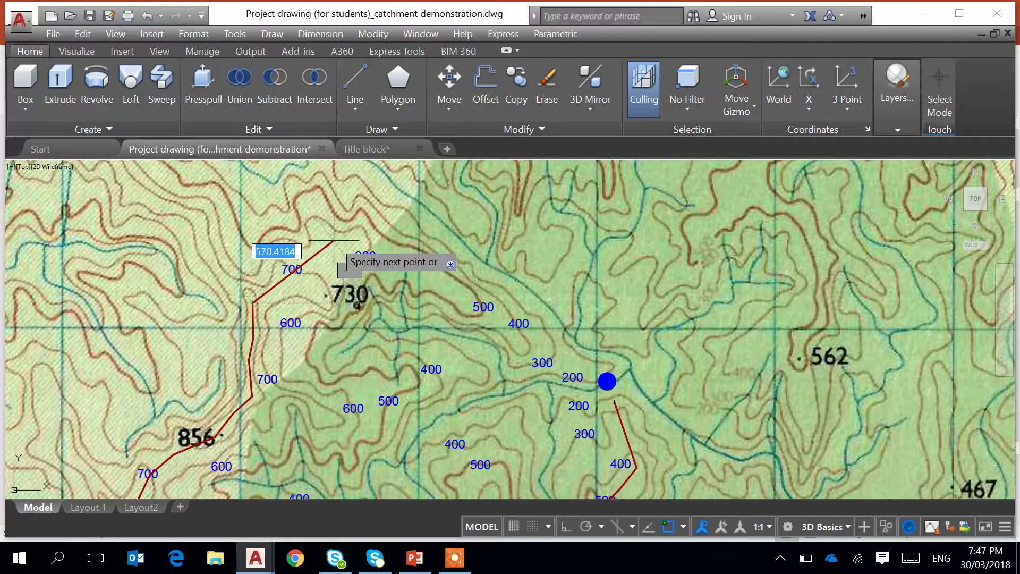
{"action": "left_click", "coordinate": [310, 262]}
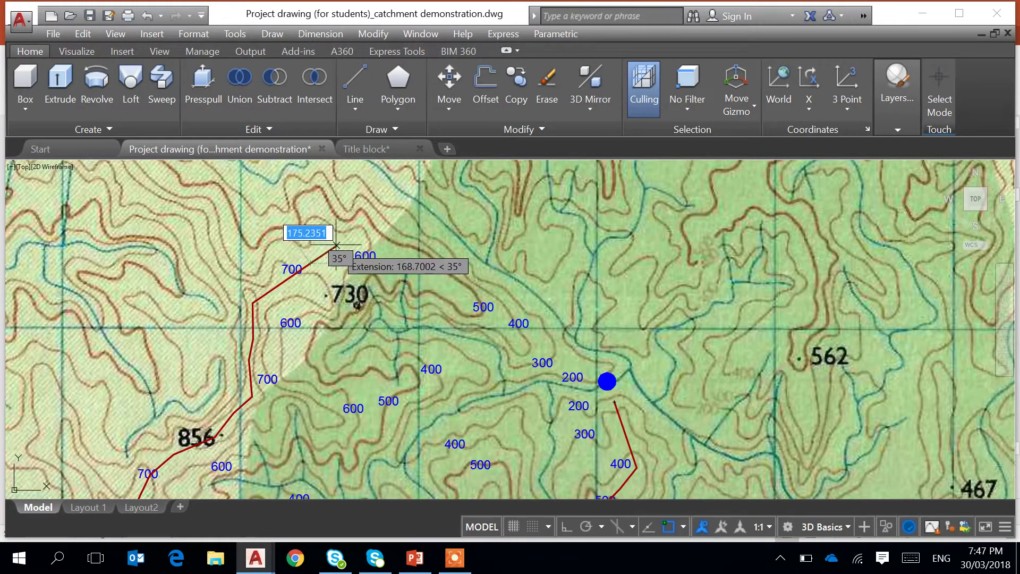
{"action": "left_click", "coordinate": [333, 253]}
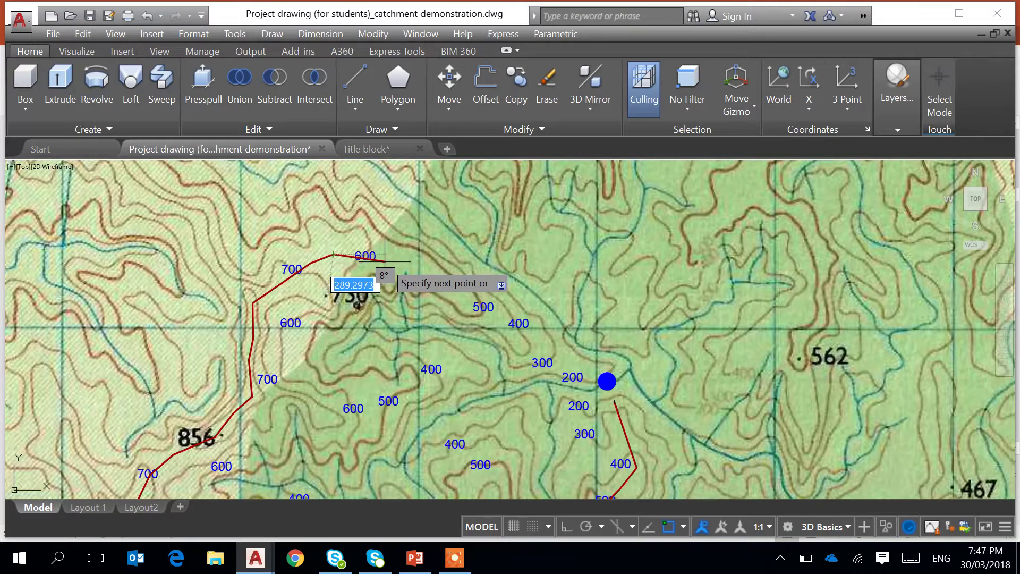
{"action": "left_click", "coordinate": [384, 261]}
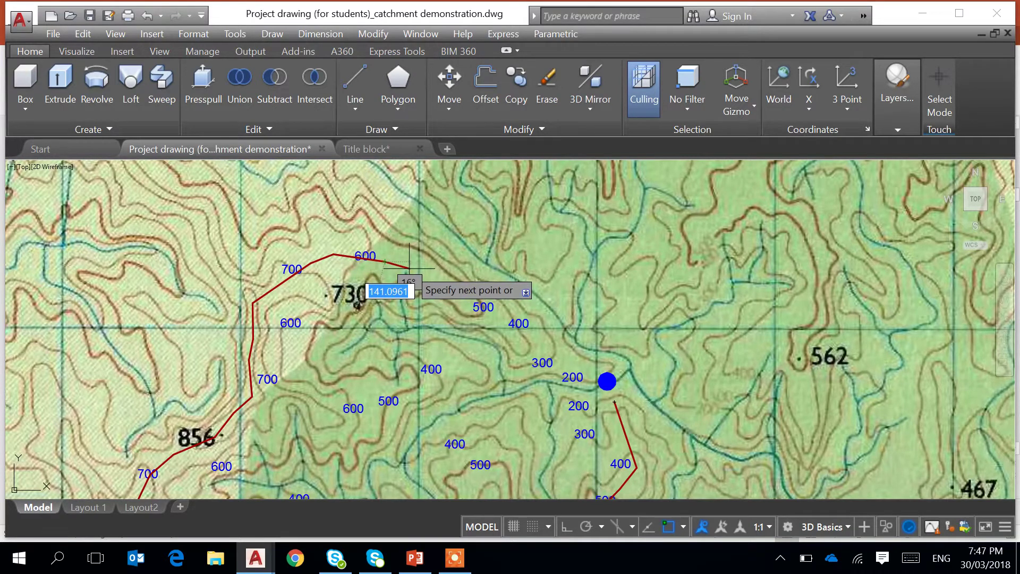
{"action": "left_click", "coordinate": [415, 269]}
{"action": "left_click", "coordinate": [457, 292]}
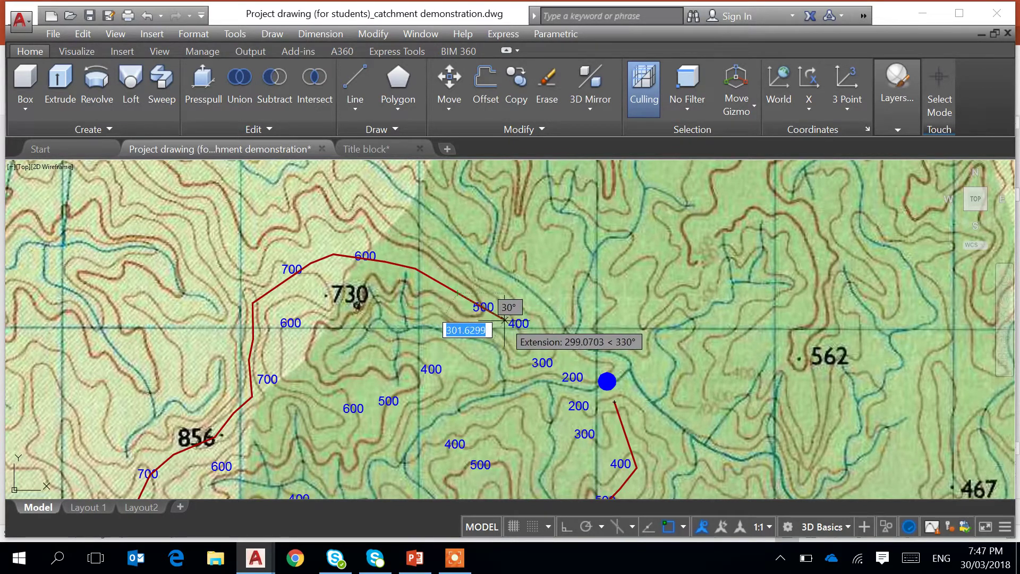
{"action": "left_click", "coordinate": [525, 348]}
{"action": "left_click", "coordinate": [532, 366]}
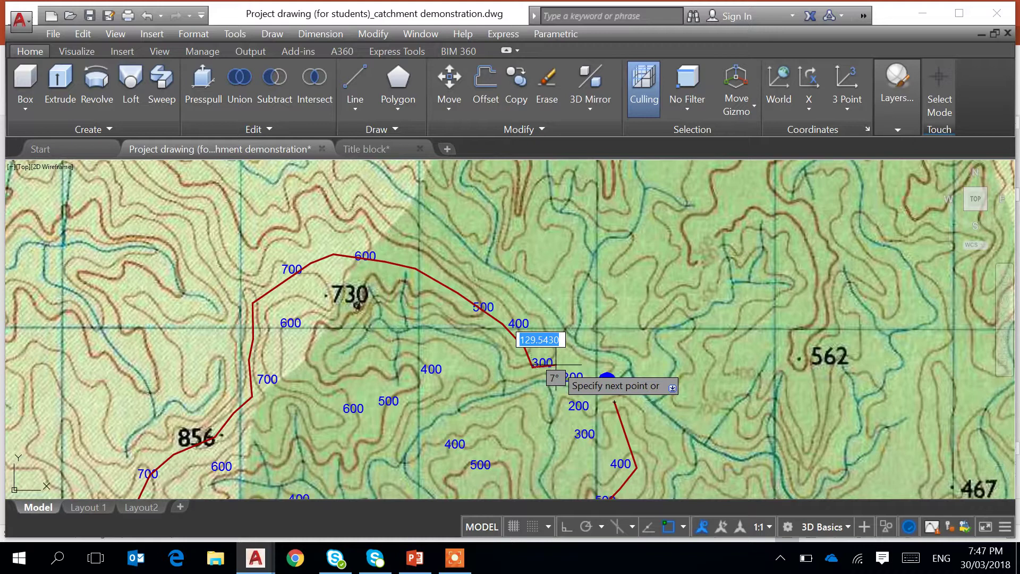
- Undo the misplaced last vertex and end the boundary polyline
{"action": "type", "text": "u"}
{"action": "key", "text": "Return"}
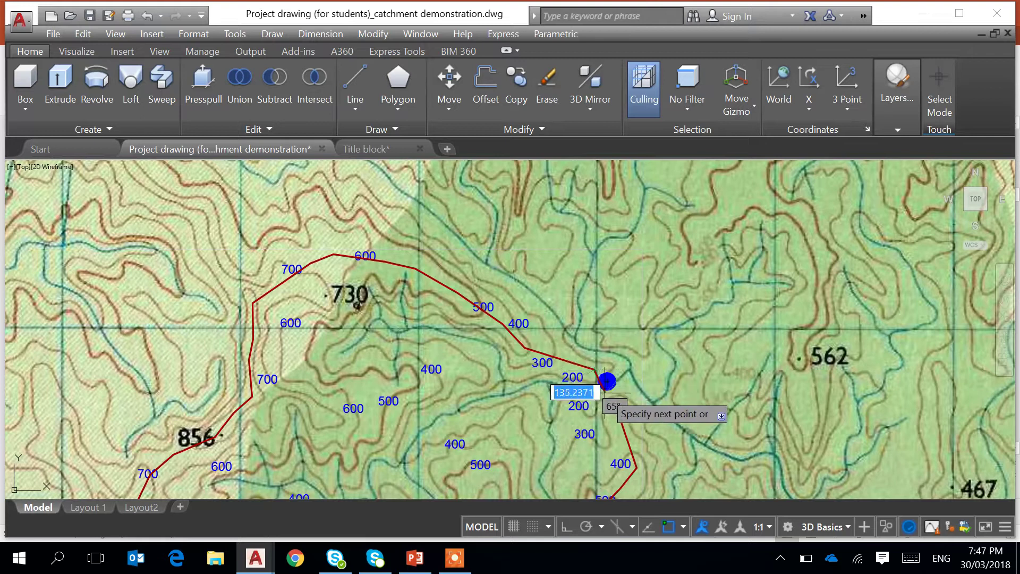
{"action": "scroll", "coordinate": [612, 396], "scroll_direction": "up", "scroll_amount": 4}
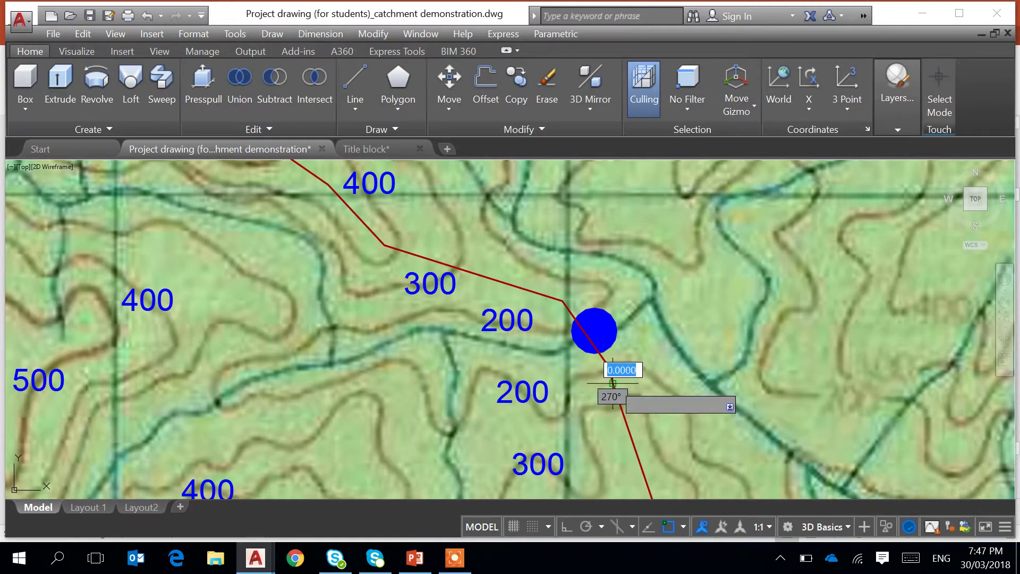
{"action": "key", "text": "Escape"}
{"action": "scroll", "coordinate": [678, 405], "scroll_direction": "down", "scroll_amount": 3}
{"action": "scroll", "coordinate": [678, 405], "scroll_direction": "down", "scroll_amount": 6}
{"action": "scroll", "coordinate": [591, 437], "scroll_direction": "up", "scroll_amount": 2}
{"action": "middle_click_drag", "start_coordinate": [591, 437], "coordinate": [599, 367]}
{"action": "scroll", "coordinate": [557, 347], "scroll_direction": "up", "scroll_amount": 2}
{"action": "scroll", "coordinate": [541, 349], "scroll_direction": "down", "scroll_amount": 2}
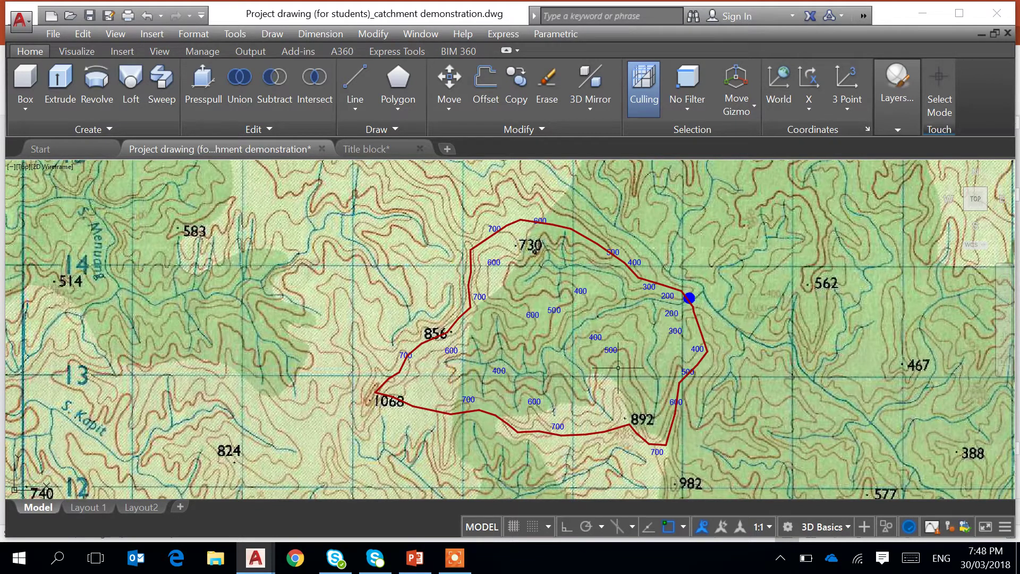
{"action": "scroll", "coordinate": [618, 367], "scroll_direction": "up", "scroll_amount": 2}
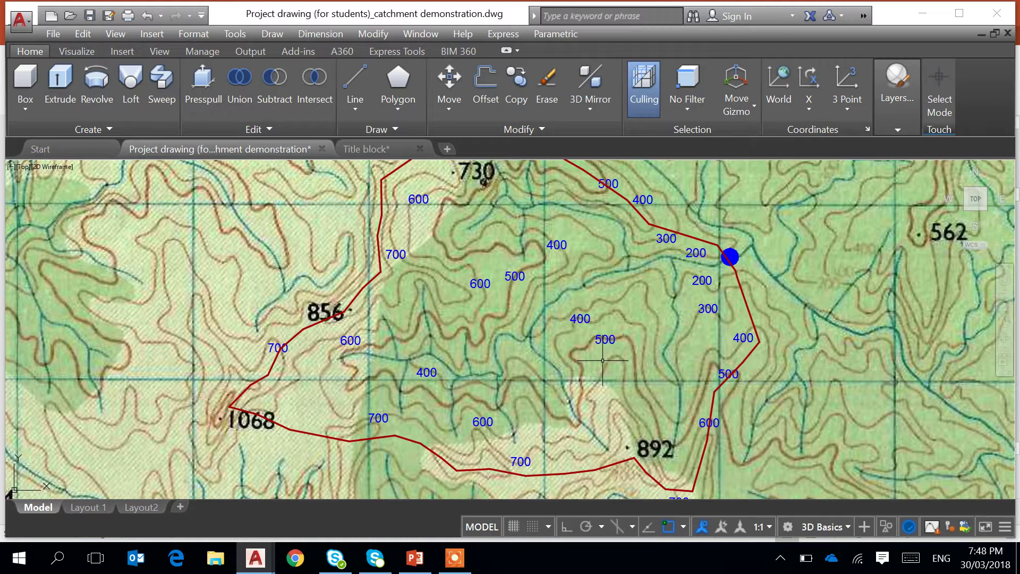
{"action": "middle_click_drag", "start_coordinate": [610, 376], "coordinate": [600, 404]}
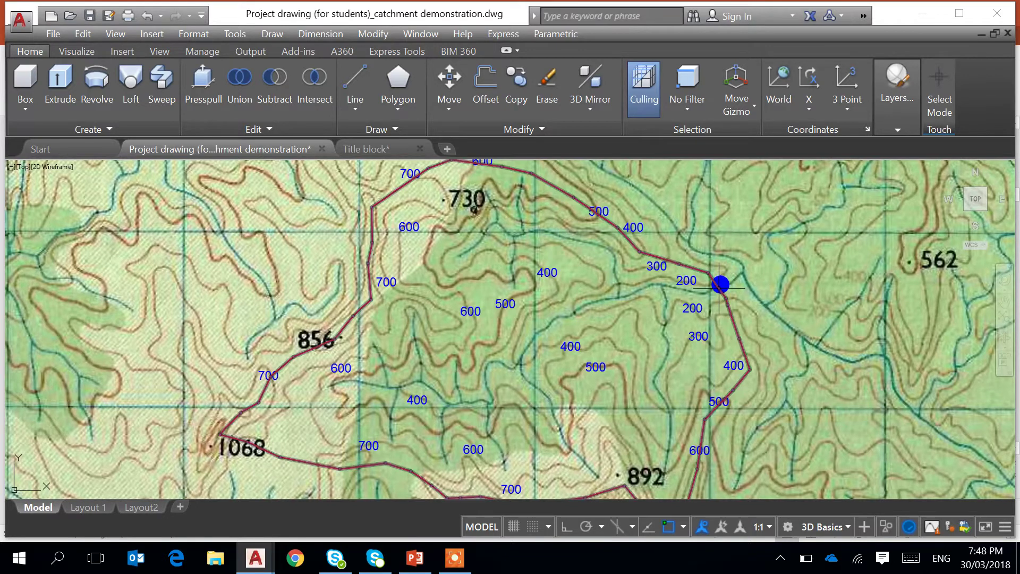
- Set Stream as the current layer via Format > Layer and close the palette
{"action": "left_click", "coordinate": [194, 34]}
{"action": "left_click", "coordinate": [207, 52]}
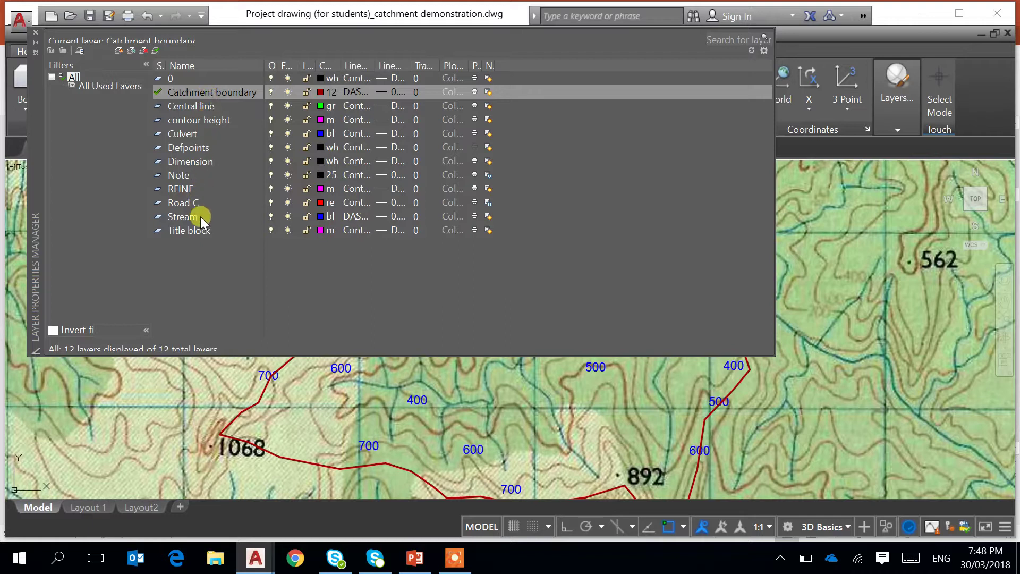
{"action": "left_click", "coordinate": [175, 218]}
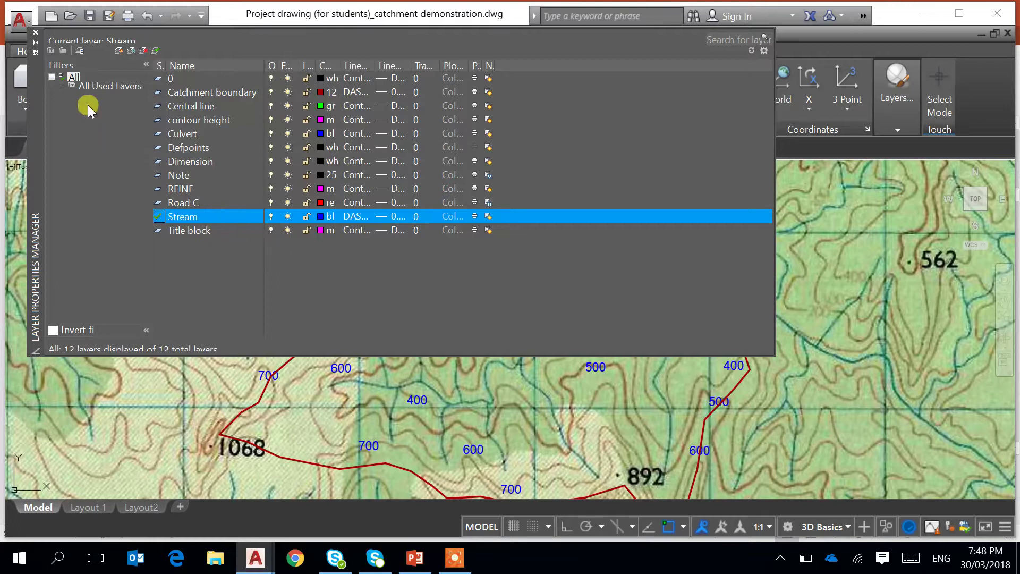
{"action": "left_click", "coordinate": [35, 32]}
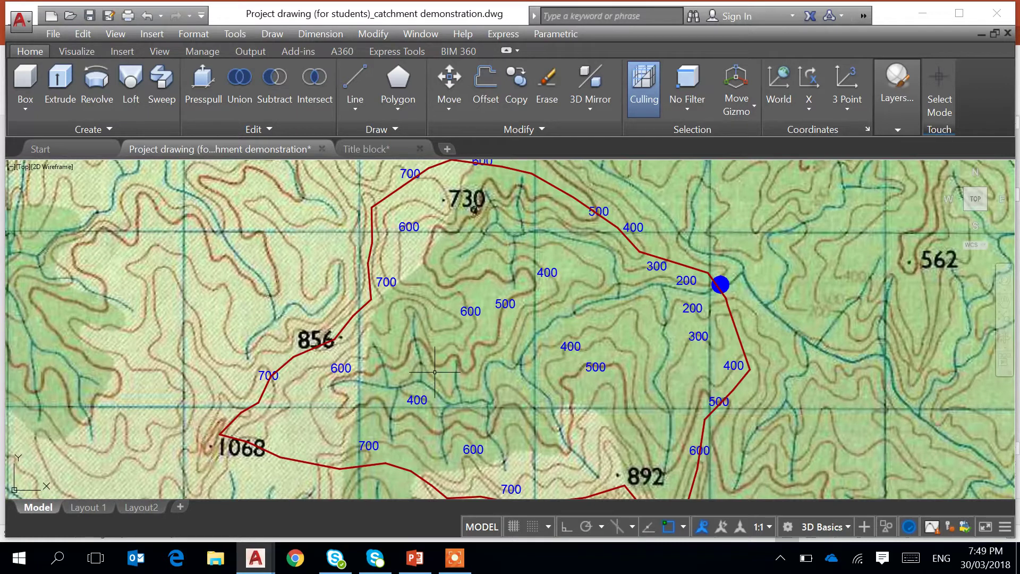
- Start a PL stream line near the 600 contour label and trace its first bends downhill
{"action": "type", "text": "pl"}
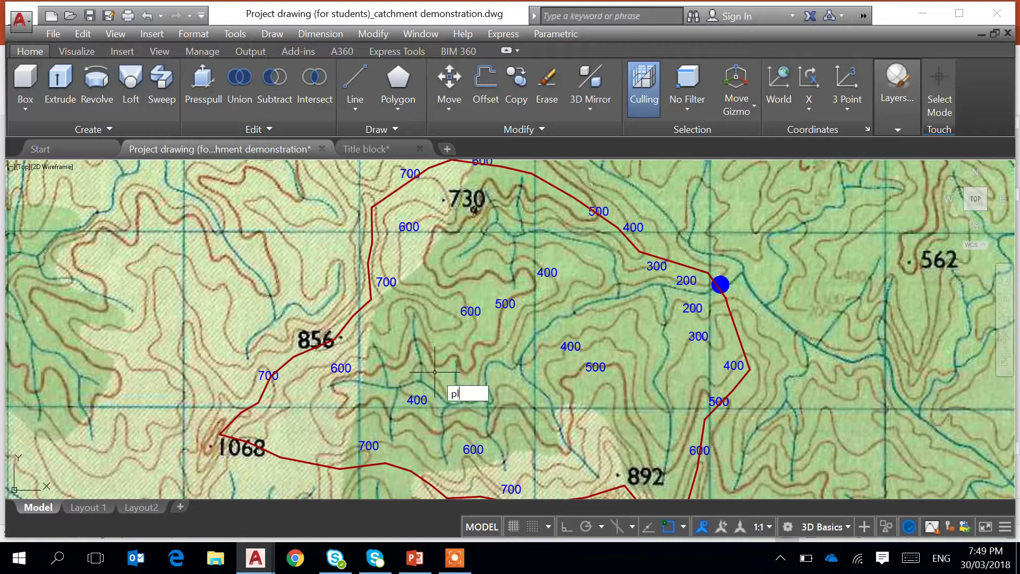
{"action": "key", "text": "Return"}
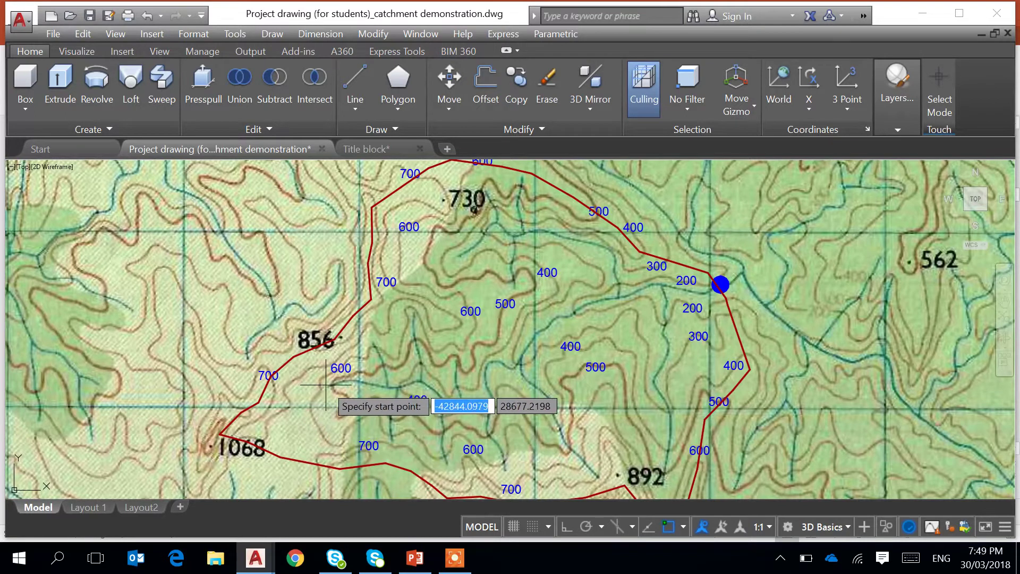
{"action": "scroll", "coordinate": [325, 384], "scroll_direction": "up", "scroll_amount": 2}
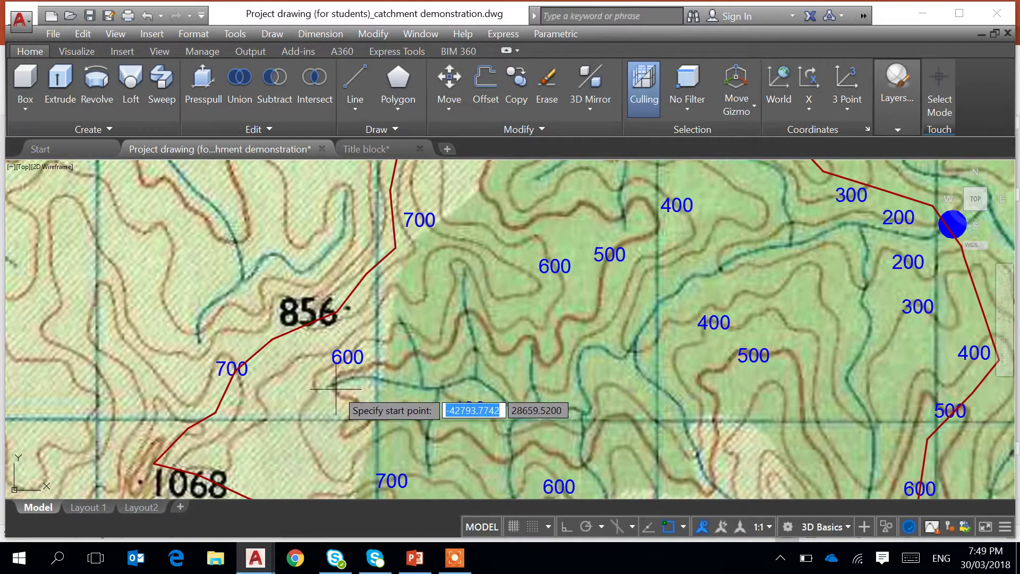
{"action": "left_click", "coordinate": [328, 386]}
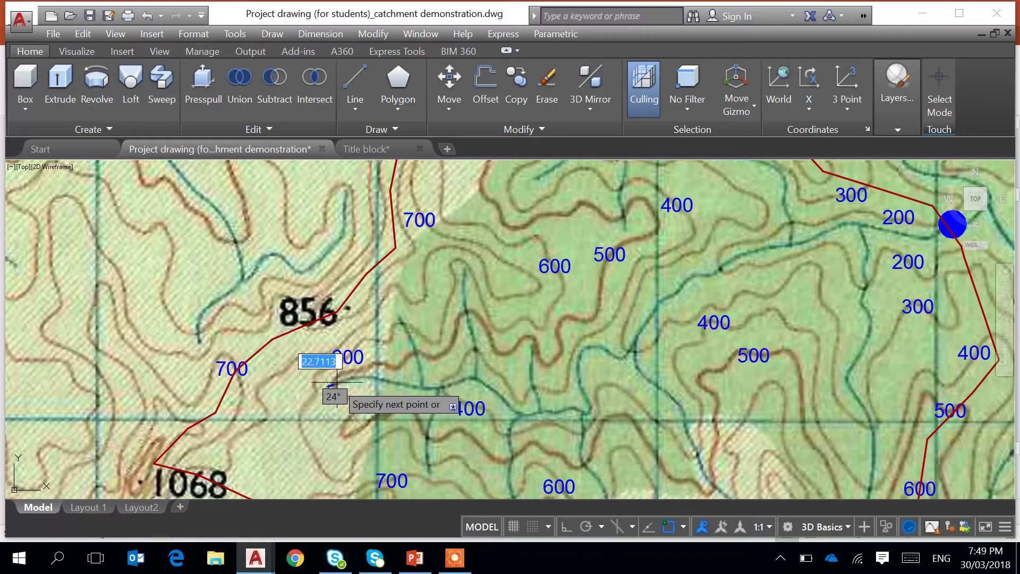
{"action": "left_click", "coordinate": [366, 374]}
{"action": "left_click", "coordinate": [417, 386]}
{"action": "left_click", "coordinate": [451, 387]}
{"action": "left_click", "coordinate": [460, 381]}
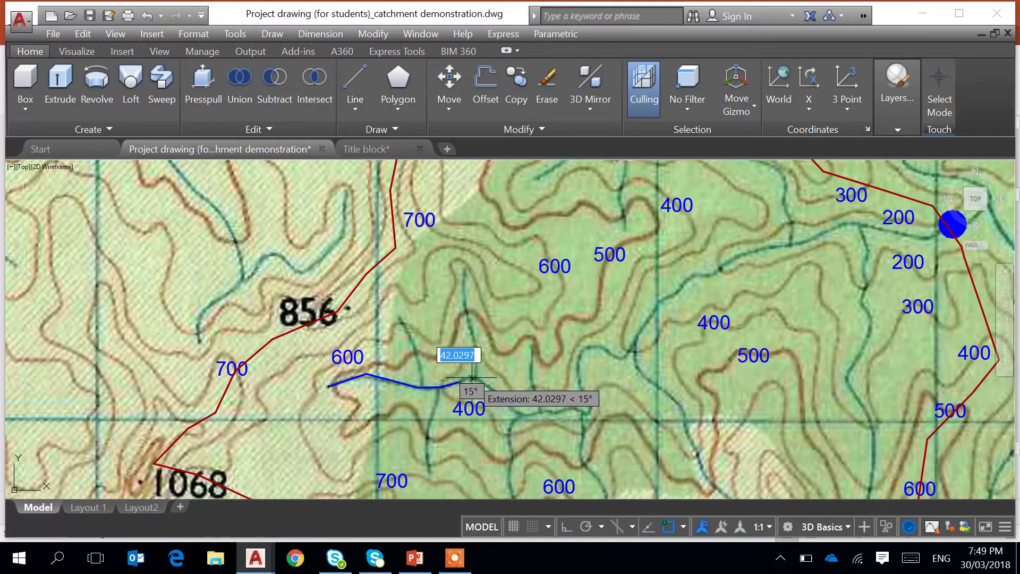
{"action": "left_click", "coordinate": [473, 378]}
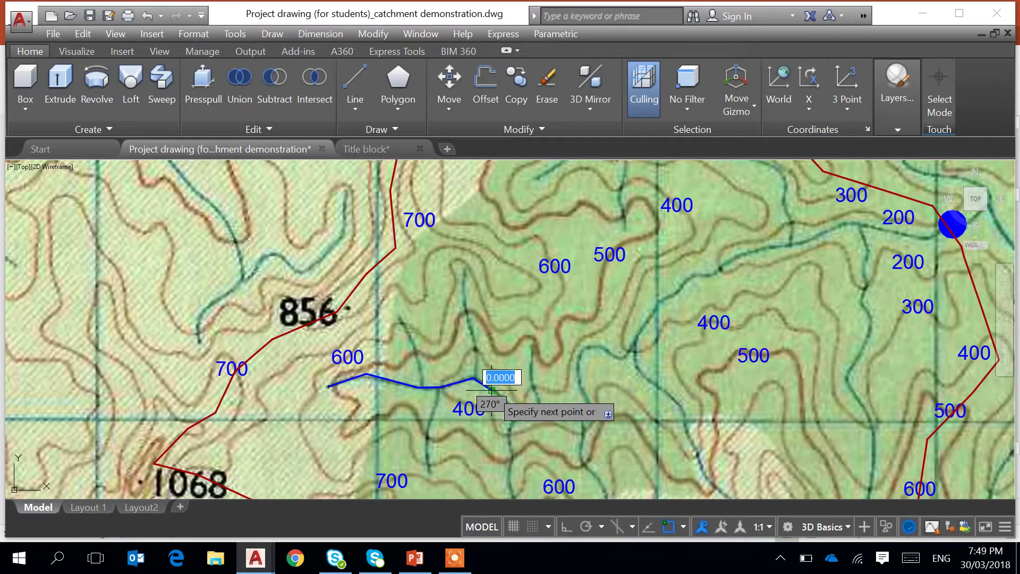
{"action": "left_click", "coordinate": [511, 408]}
{"action": "key", "text": "Return"}
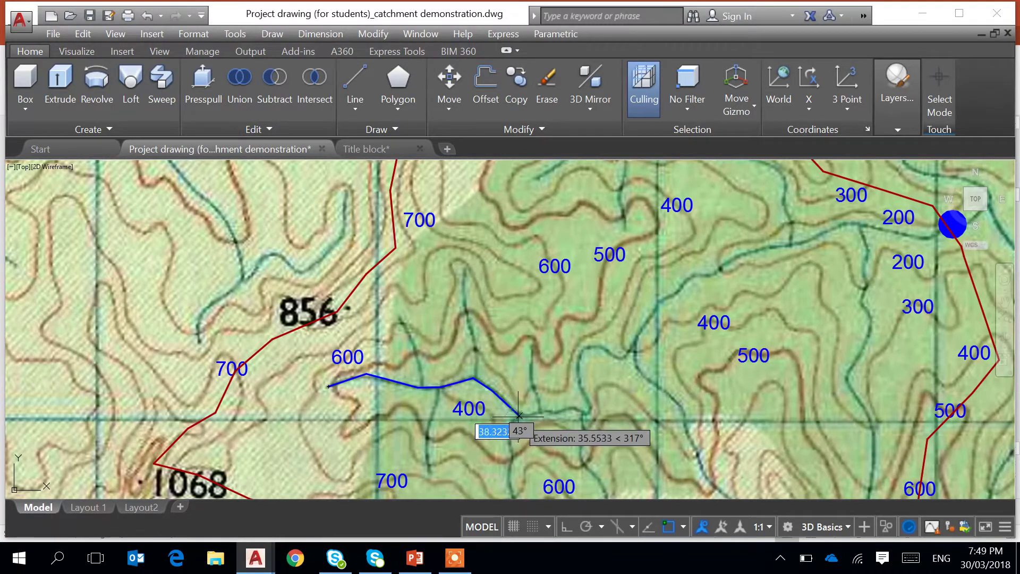
- Continue the stream line along the valley floor through its next bends
{"action": "left_click", "coordinate": [519, 414]}
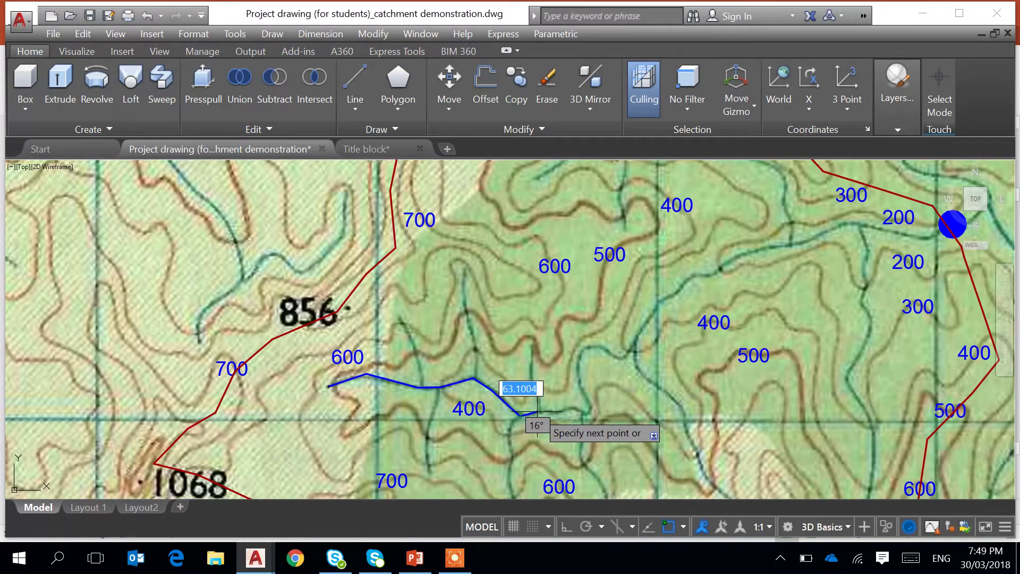
{"action": "left_click", "coordinate": [553, 410]}
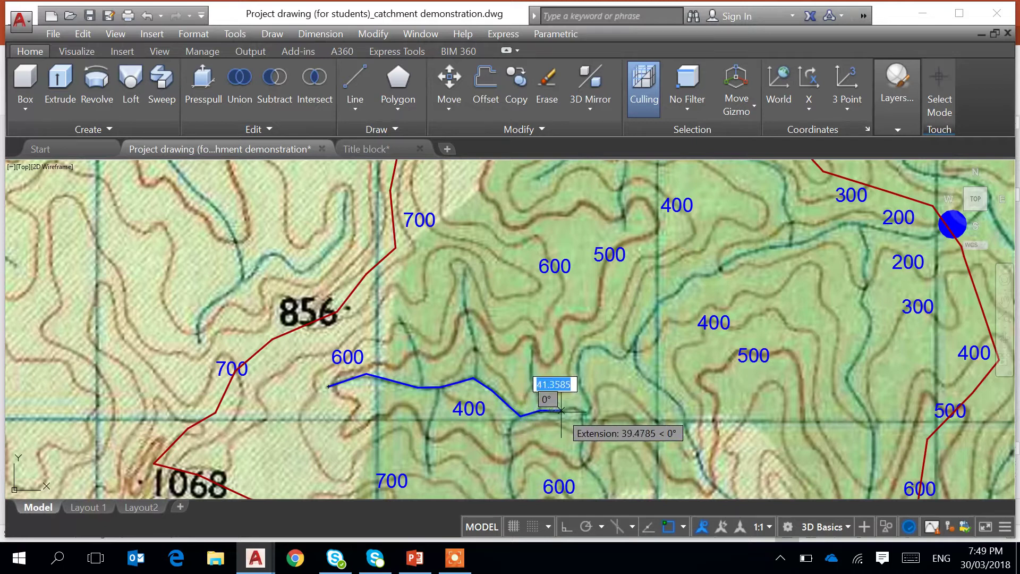
{"action": "left_click", "coordinate": [590, 410]}
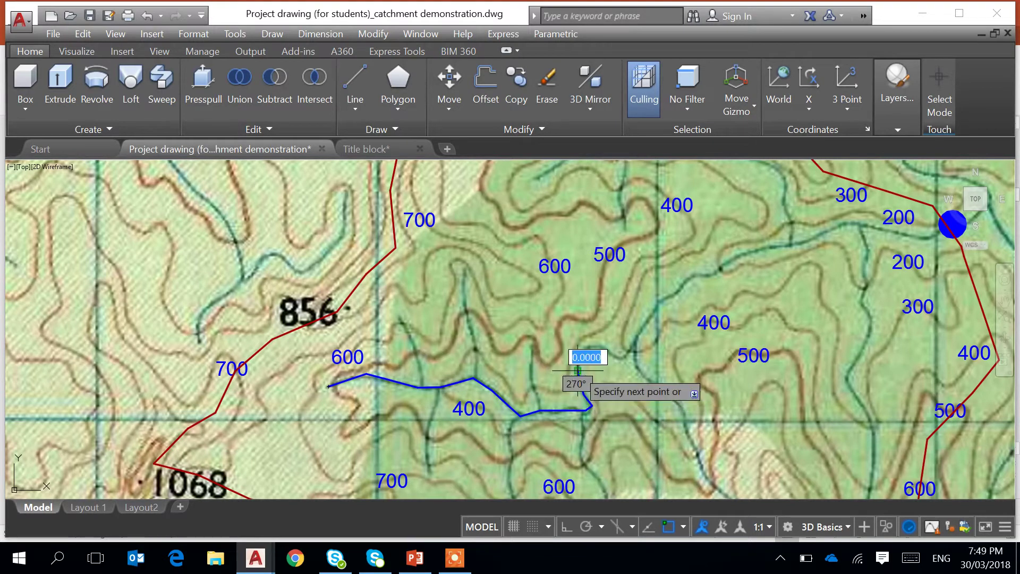
{"action": "left_click", "coordinate": [582, 353]}
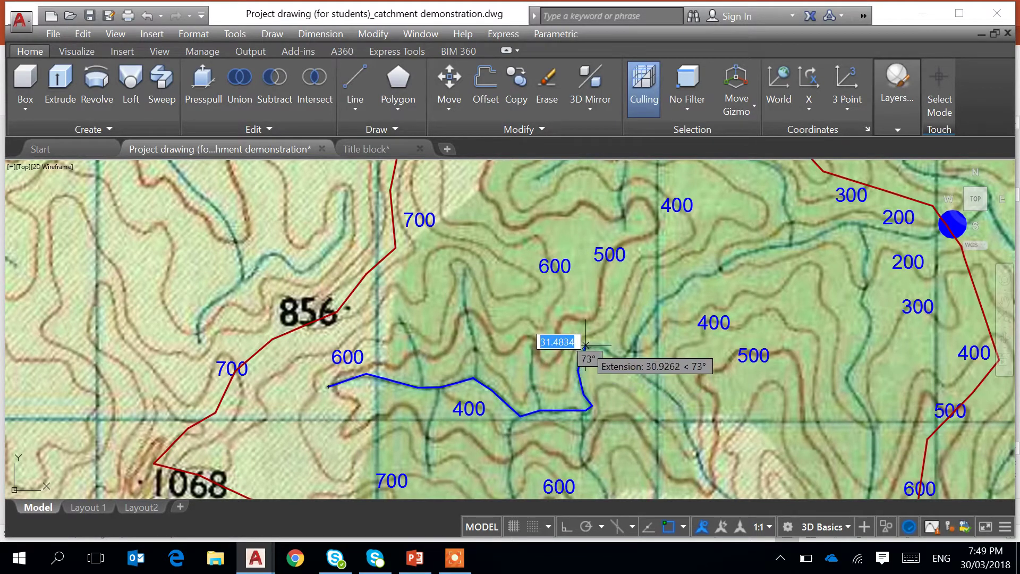
{"action": "left_click", "coordinate": [582, 345]}
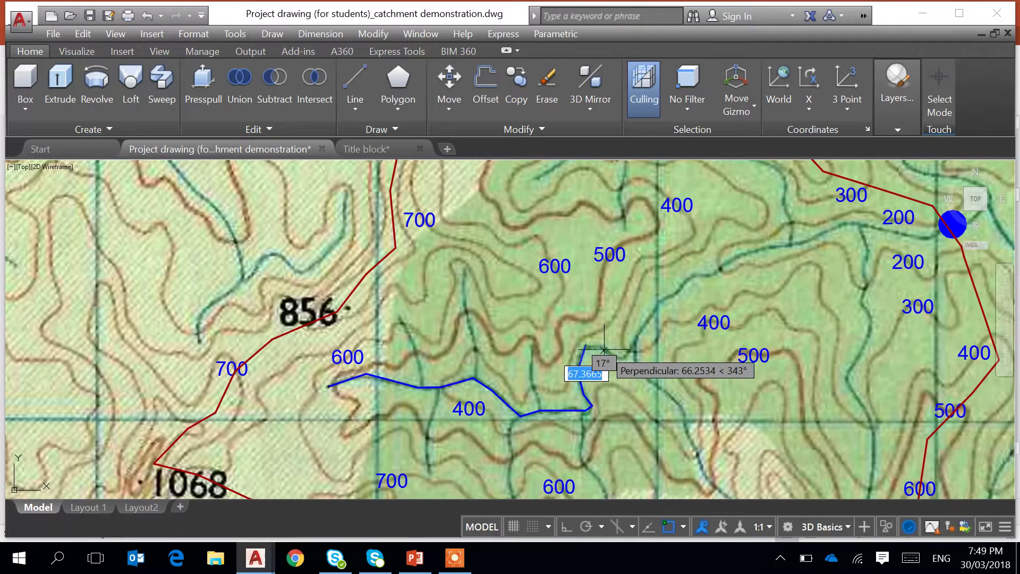
{"action": "left_click", "coordinate": [616, 359]}
{"action": "left_click", "coordinate": [632, 349]}
{"action": "left_click", "coordinate": [652, 320]}
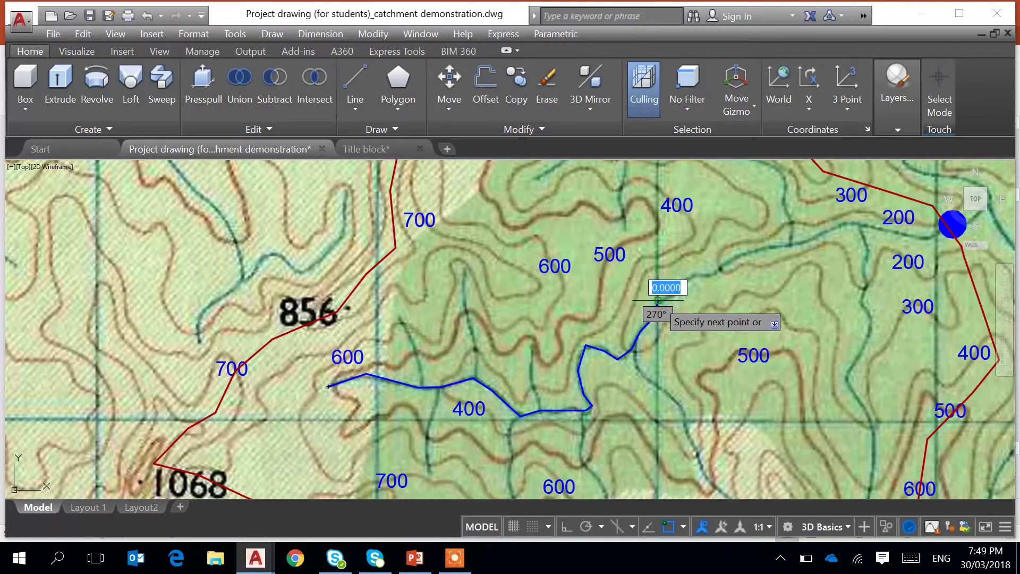
- Extend the stream past the 300 contour and end it at the outlet circle's centre
{"action": "middle_click_drag", "start_coordinate": [684, 317], "coordinate": [544, 414]}
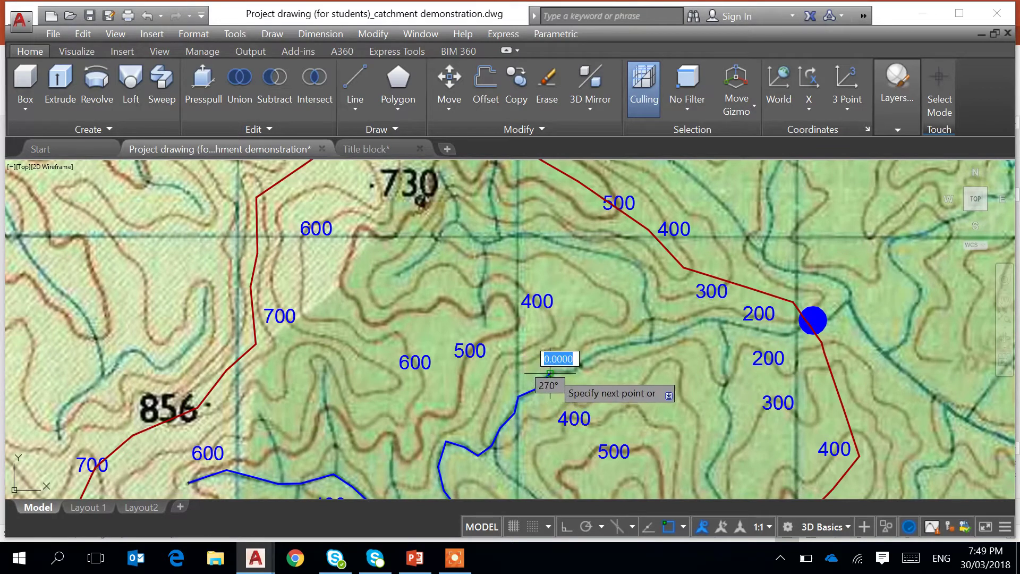
{"action": "left_click", "coordinate": [576, 370]}
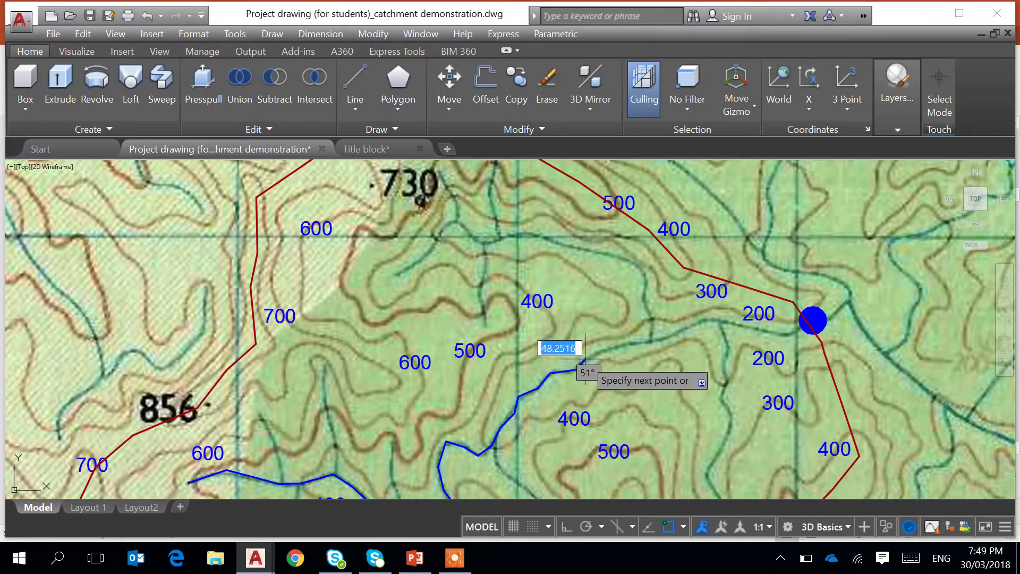
{"action": "left_click", "coordinate": [586, 356]}
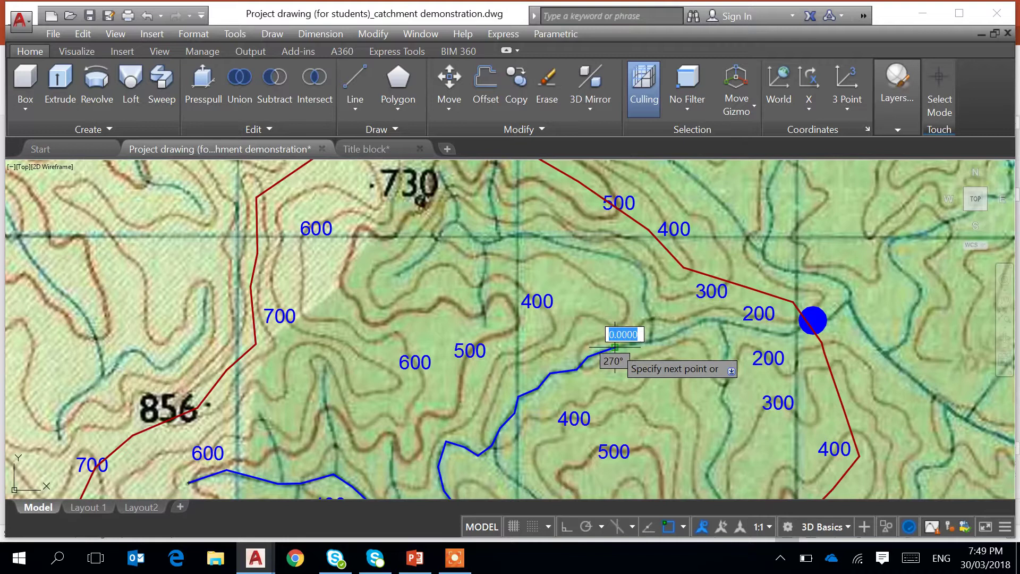
{"action": "left_click", "coordinate": [634, 344]}
{"action": "left_click", "coordinate": [668, 337]}
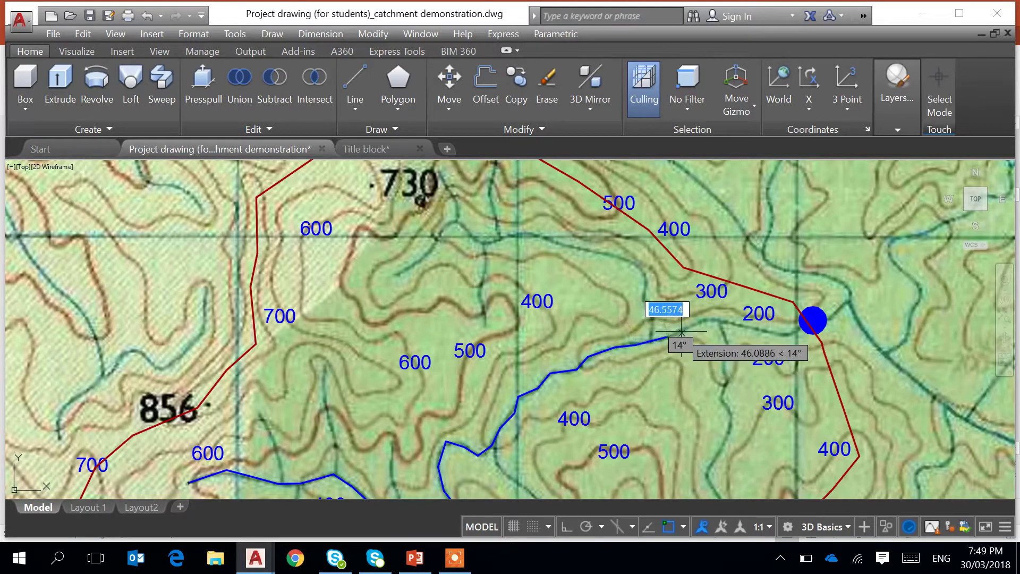
{"action": "left_click", "coordinate": [708, 319]}
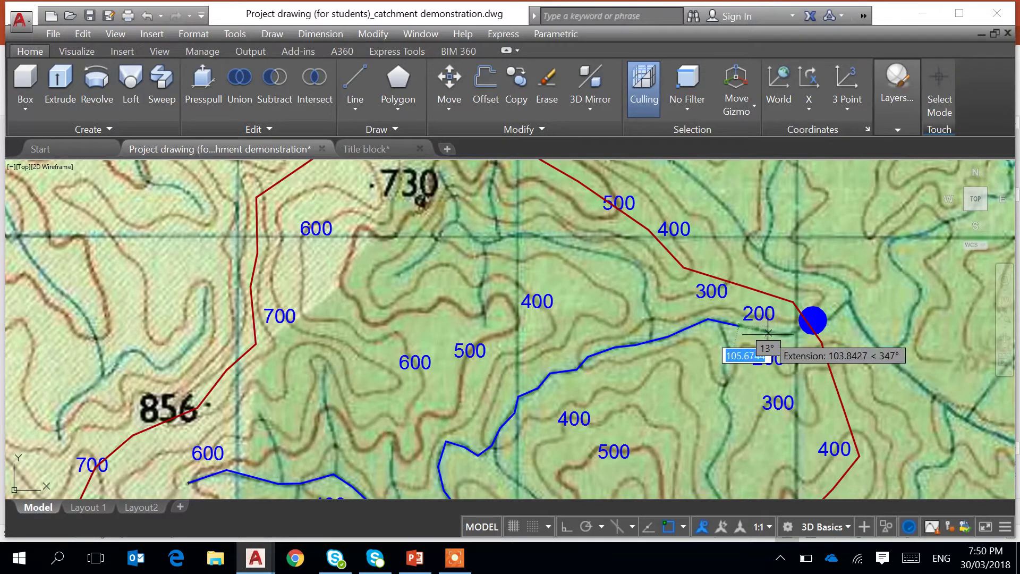
{"action": "left_click", "coordinate": [795, 333]}
{"action": "middle_click_drag", "start_coordinate": [796, 332], "coordinate": [641, 396]}
{"action": "scroll", "coordinate": [656, 387], "scroll_direction": "up", "scroll_amount": 4}
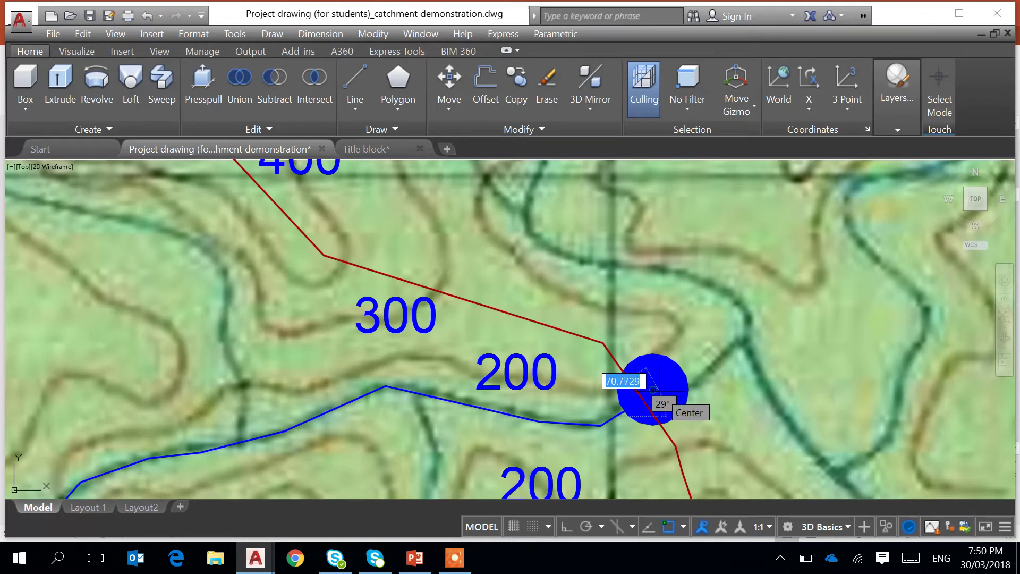
{"action": "left_click", "coordinate": [653, 389]}
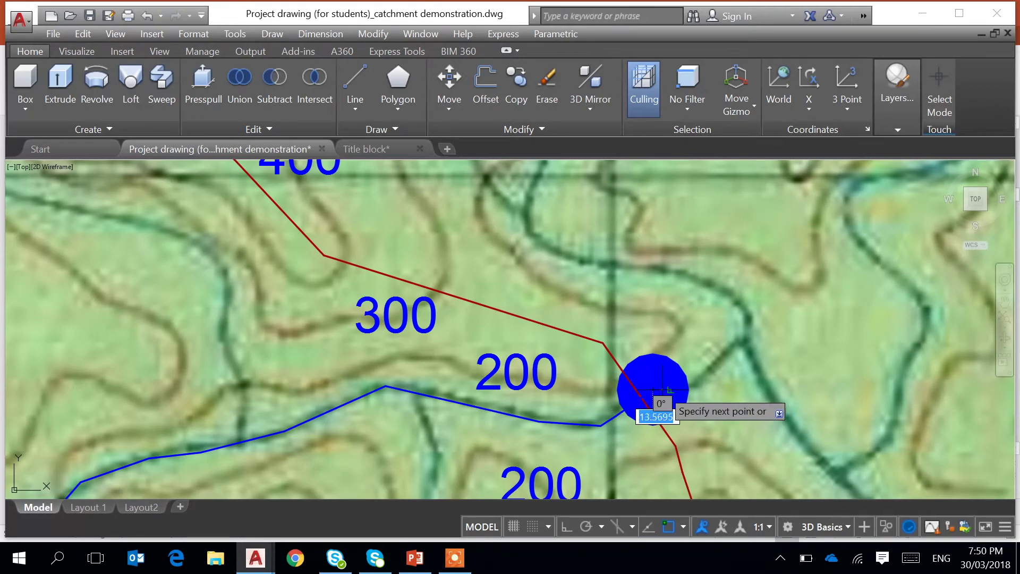
{"action": "key", "text": "Return"}
{"action": "scroll", "coordinate": [647, 387], "scroll_direction": "down", "scroll_amount": 4}
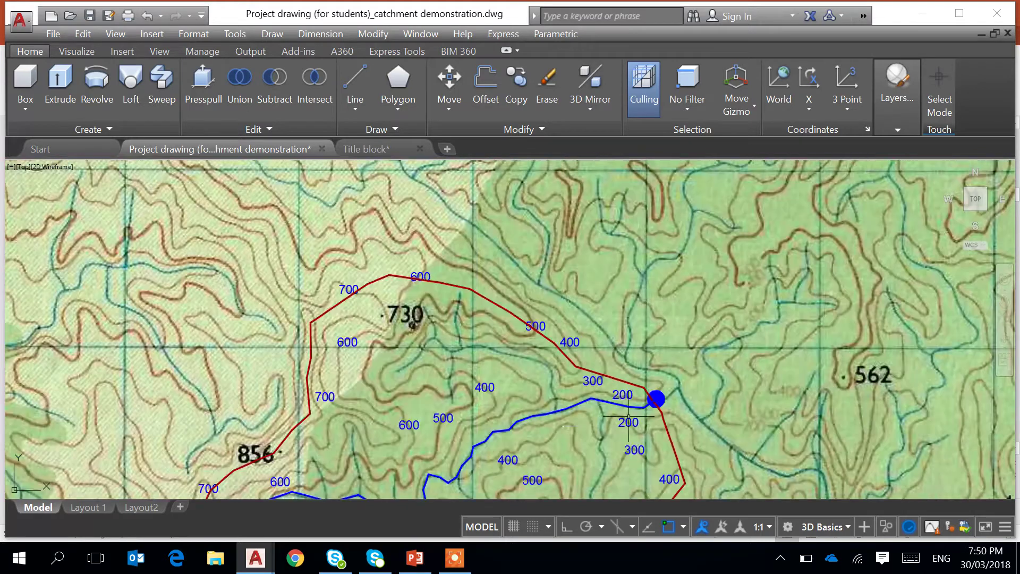
- Zoom out to the whole catchment and open Format > Multileader Style
{"action": "middle_click_drag", "start_coordinate": [550, 456], "coordinate": [579, 323]}
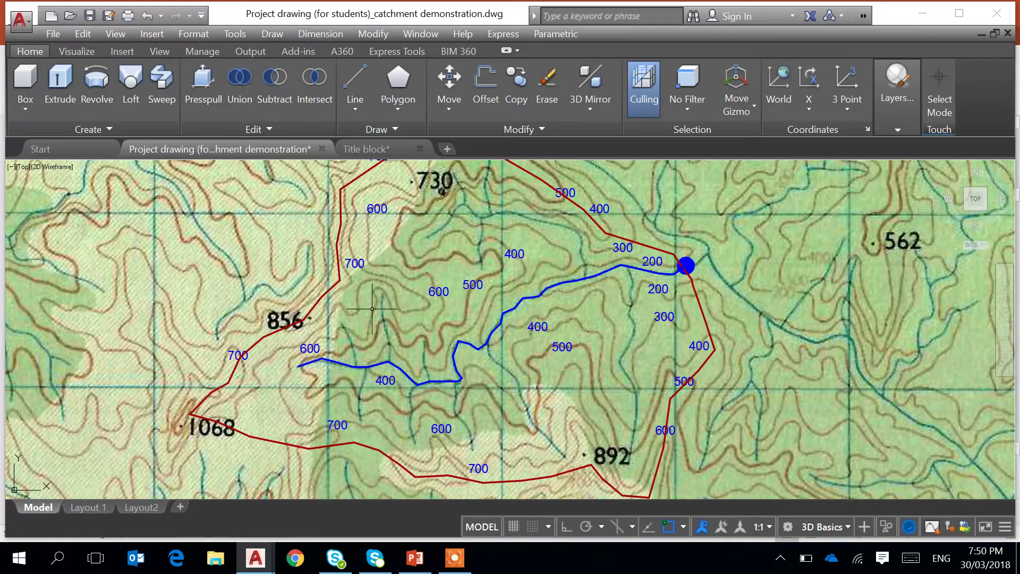
{"action": "scroll", "coordinate": [389, 334], "scroll_direction": "down", "scroll_amount": 2}
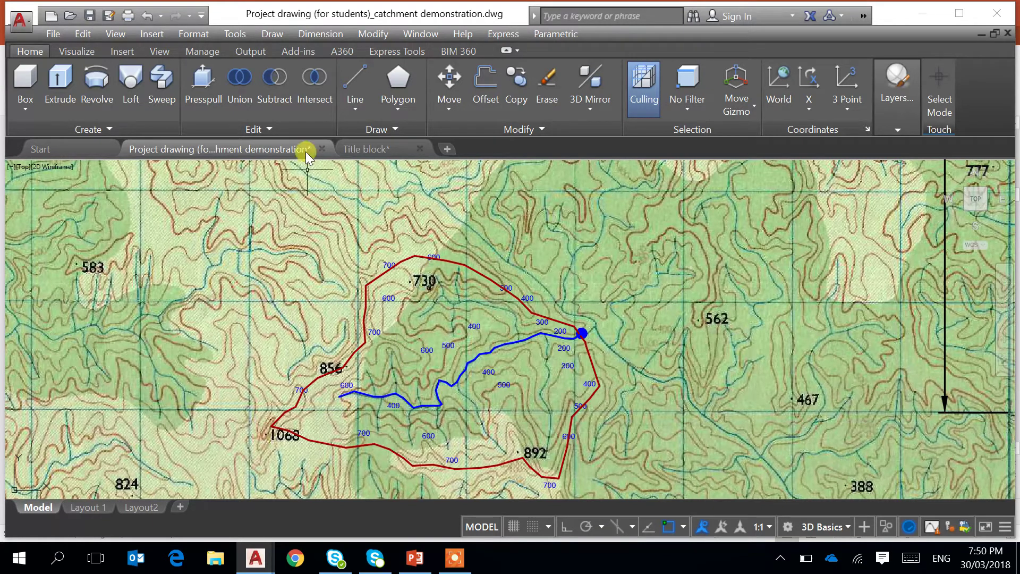
{"action": "left_click", "coordinate": [317, 35]}
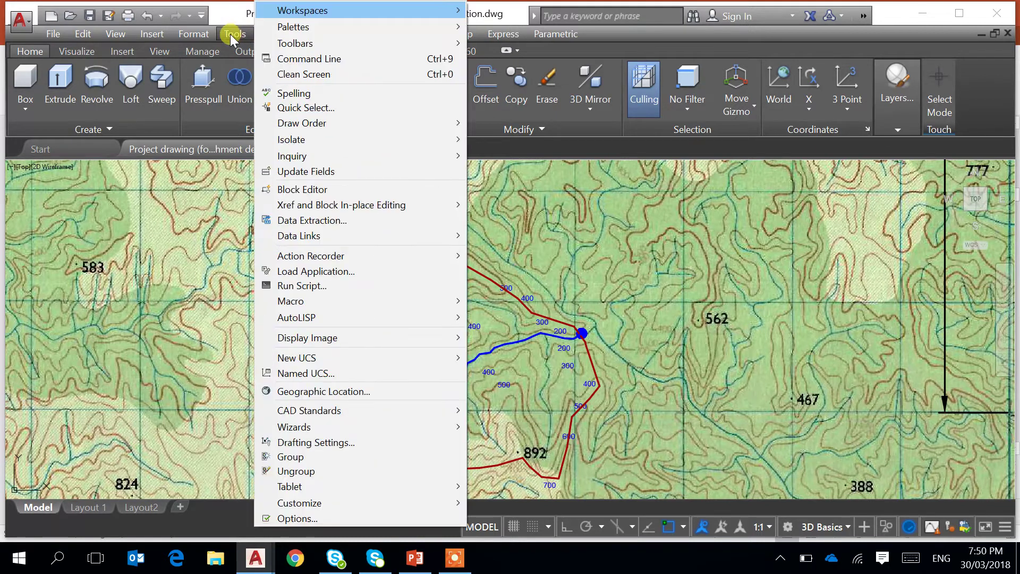
{"action": "mouse_move", "coordinate": [196, 36]}
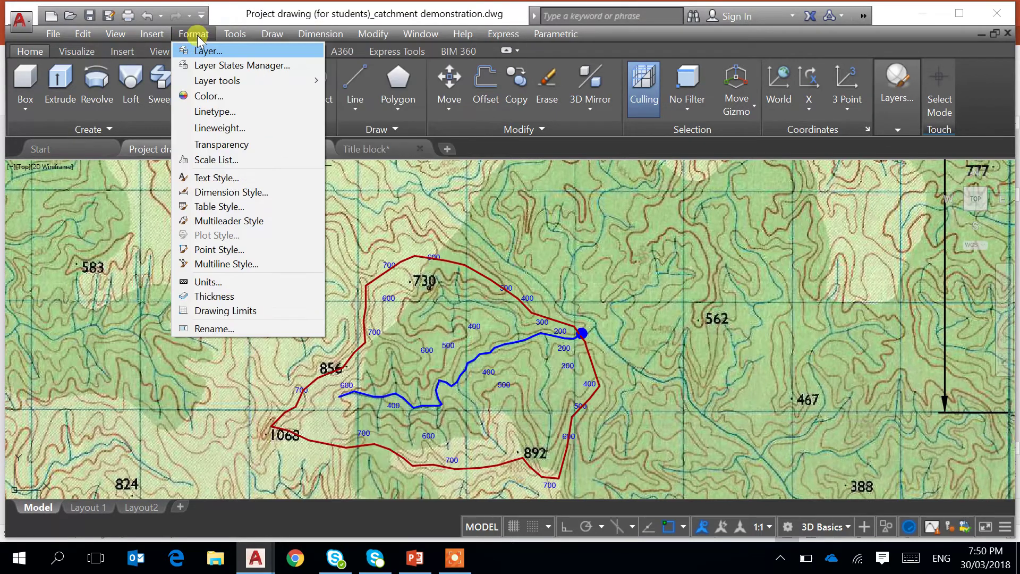
{"action": "left_click", "coordinate": [229, 222]}
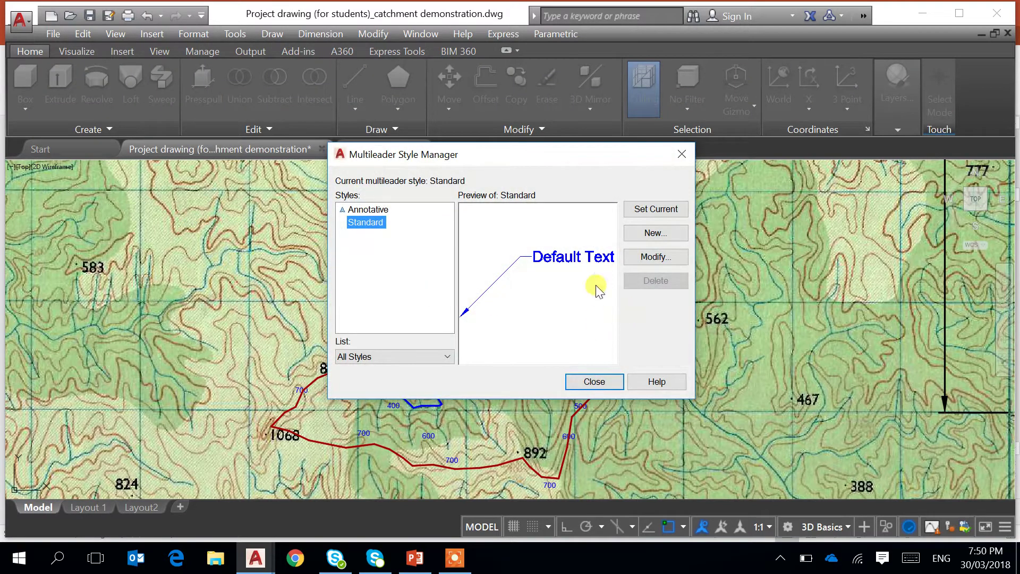
- Review Standard's Leader Format, Leader Structure and Content settings, keep it current, and close the manager
{"action": "left_click", "coordinate": [631, 257]}
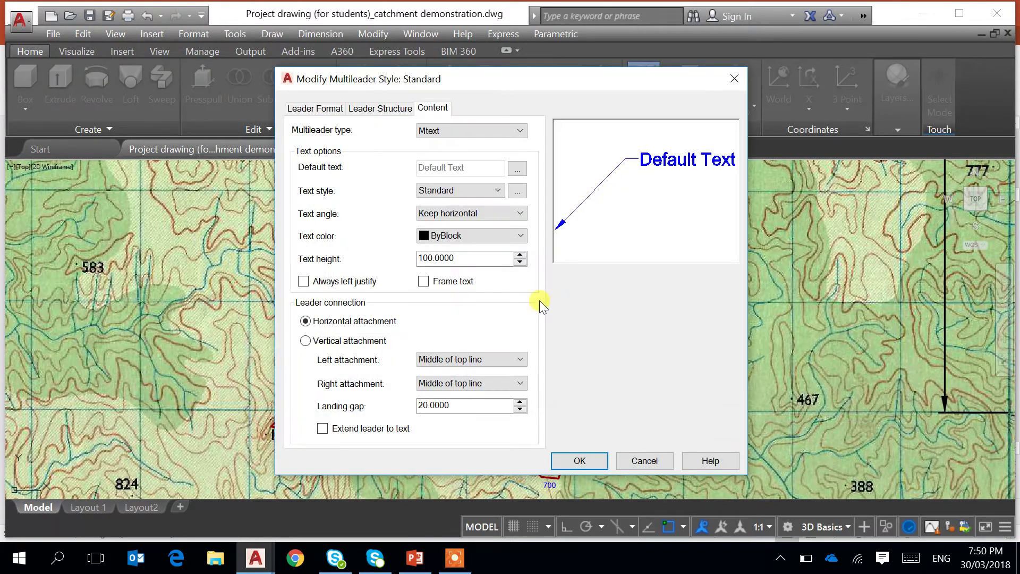
{"action": "left_click", "coordinate": [314, 108]}
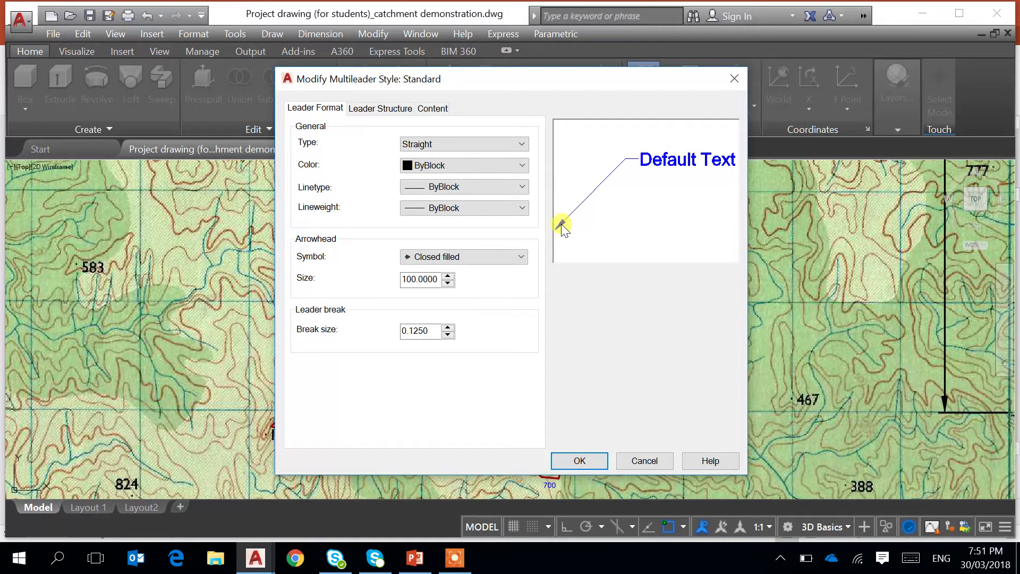
{"action": "left_click", "coordinate": [413, 279]}
{"action": "left_click", "coordinate": [369, 112]}
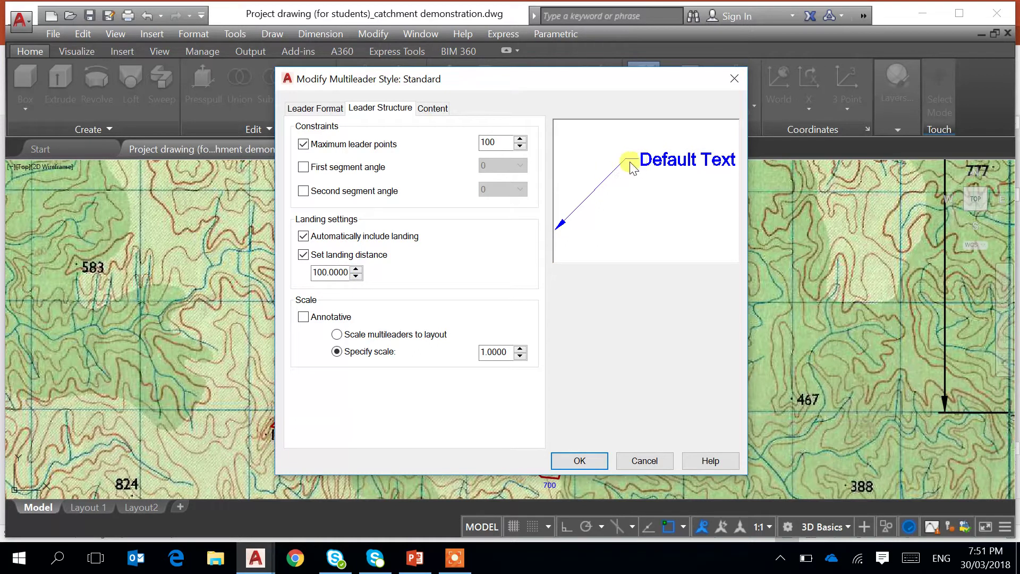
{"action": "left_click", "coordinate": [432, 108]}
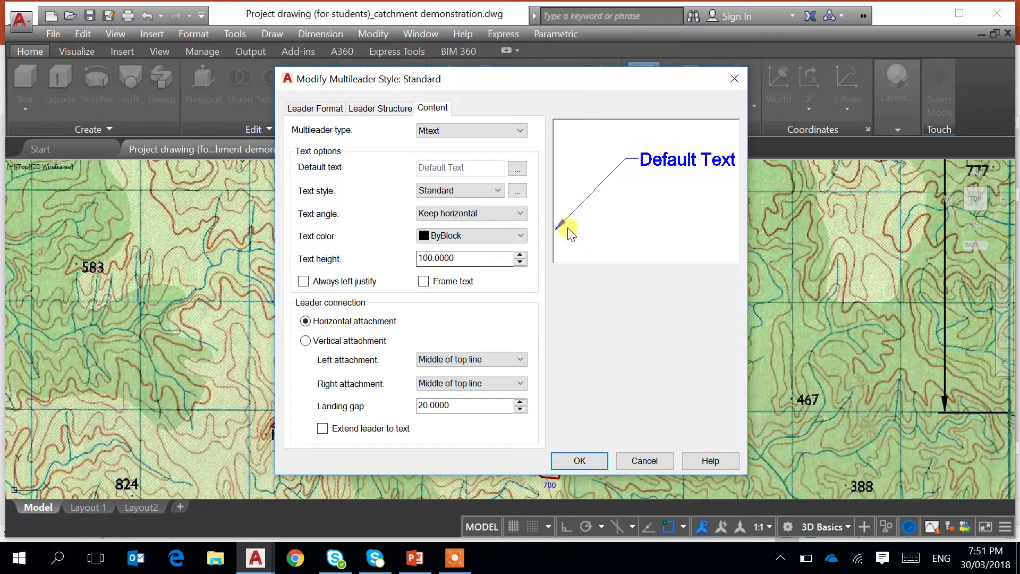
{"action": "left_click", "coordinate": [582, 460]}
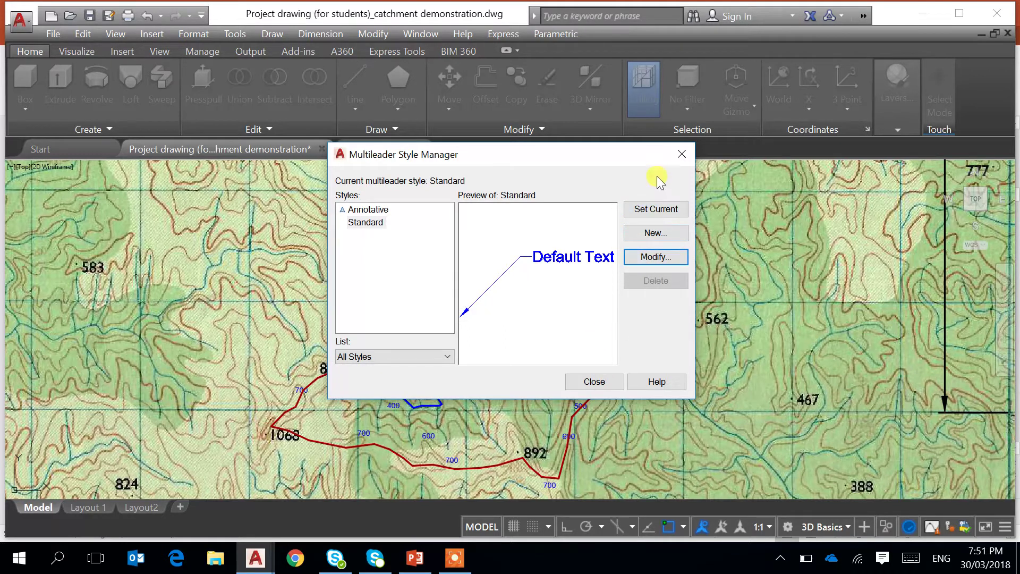
{"action": "left_click", "coordinate": [649, 208]}
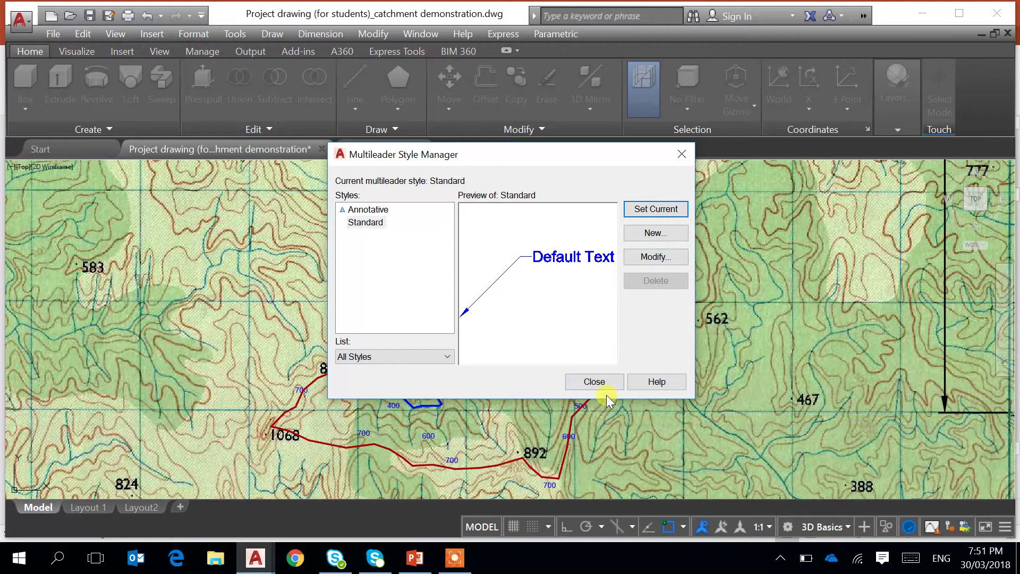
{"action": "left_click", "coordinate": [595, 382]}
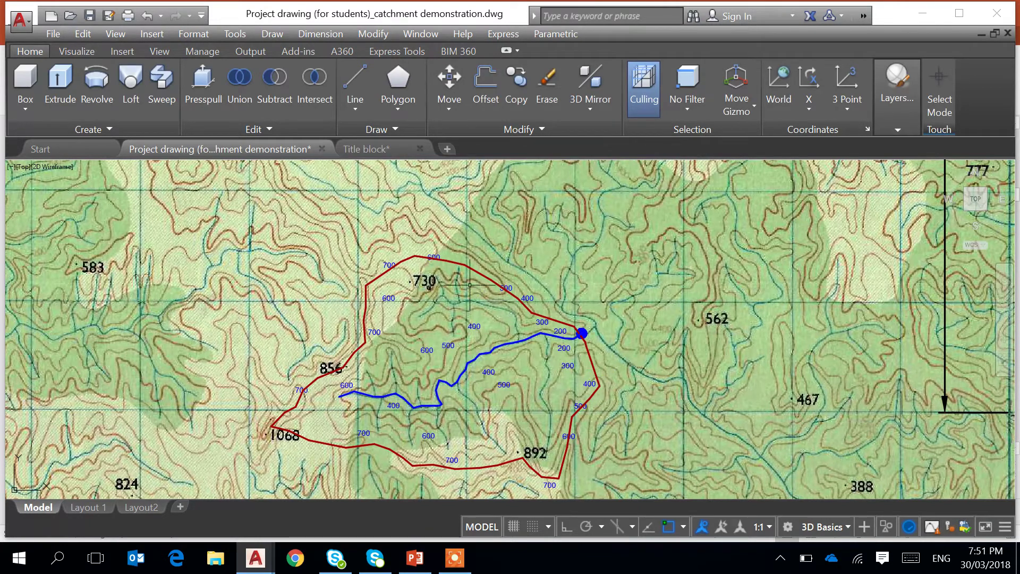
{"action": "left_click", "coordinate": [319, 33]}
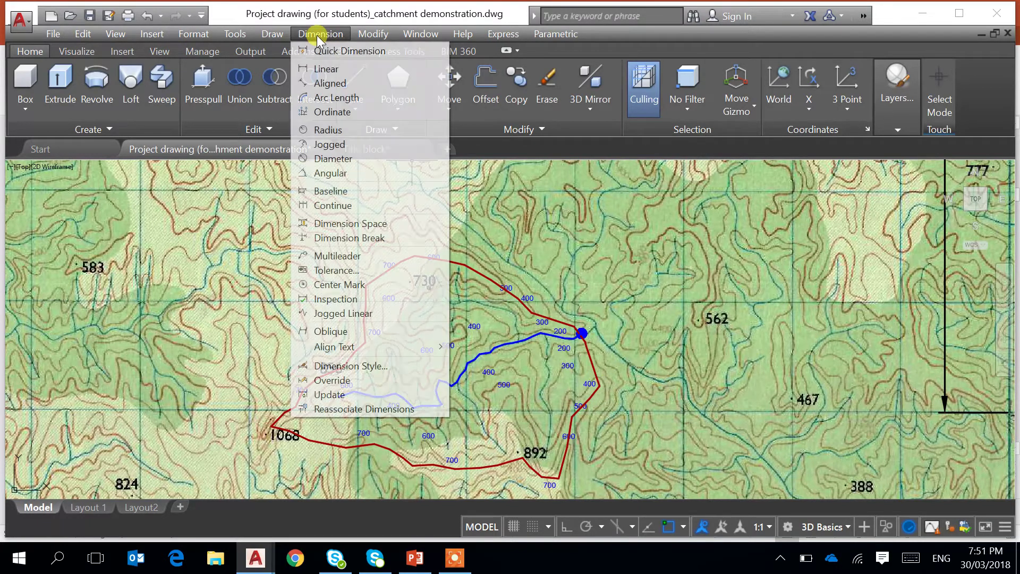
{"action": "left_click", "coordinate": [348, 256]}
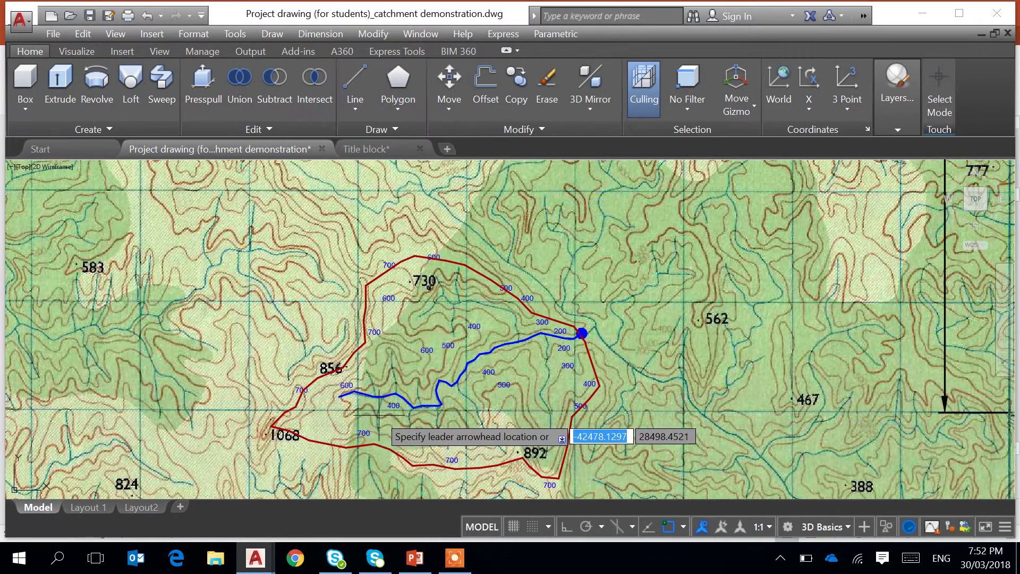
{"action": "scroll", "coordinate": [382, 412], "scroll_direction": "up", "scroll_amount": 4}
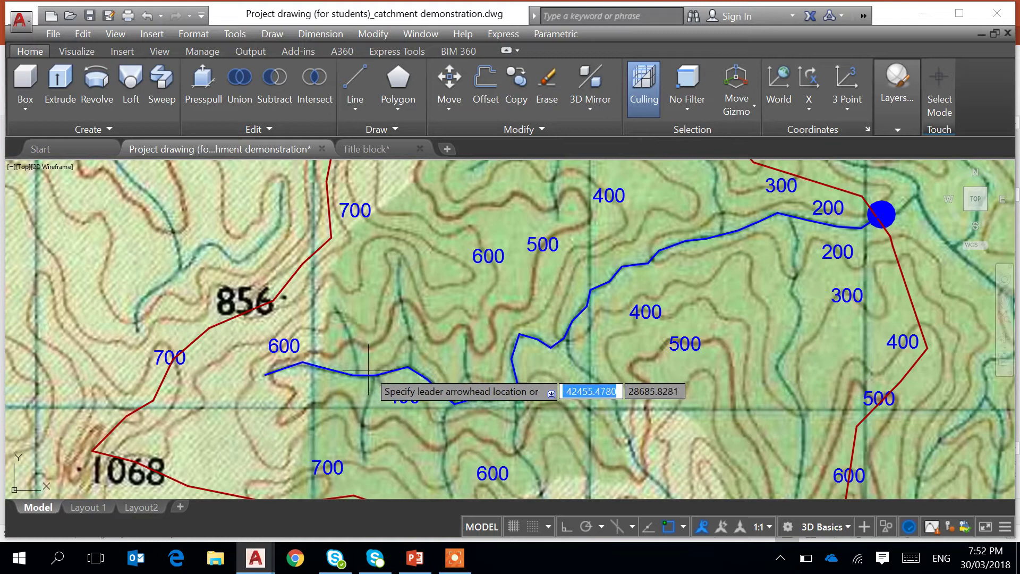
{"action": "left_click", "coordinate": [368, 371]}
{"action": "scroll", "coordinate": [255, 199], "scroll_direction": "down", "scroll_amount": 3}
{"action": "middle_click_drag", "start_coordinate": [254, 199], "coordinate": [309, 337]}
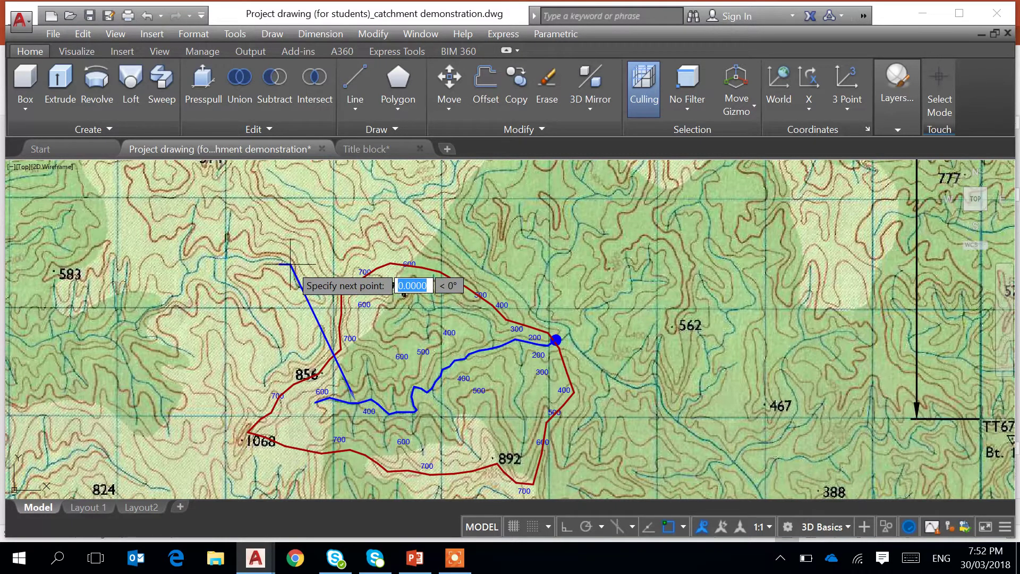
{"action": "left_click", "coordinate": [290, 263]}
{"action": "key", "text": "Escape"}
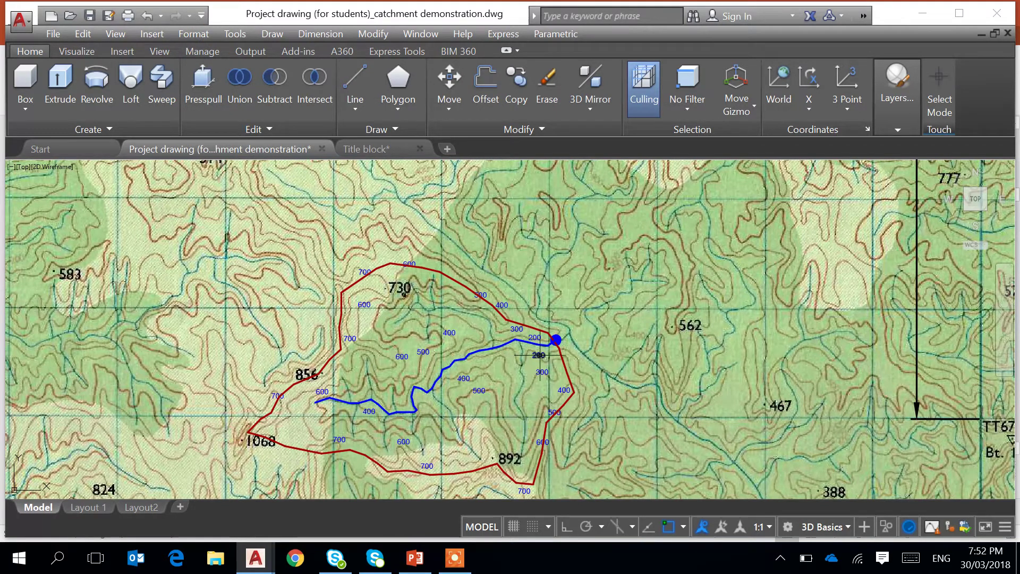
{"action": "left_click", "coordinate": [193, 33]}
- Set Dimension as the current layer in the Layer Properties Manager and close the palette
{"action": "left_click", "coordinate": [202, 53]}
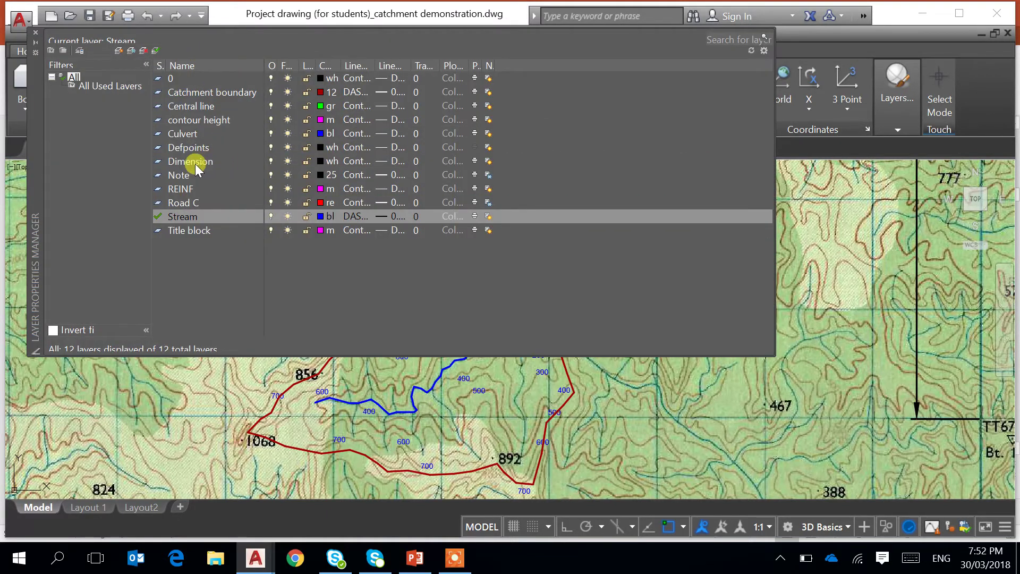
{"action": "left_click", "coordinate": [191, 161]}
{"action": "left_click", "coordinate": [155, 162]}
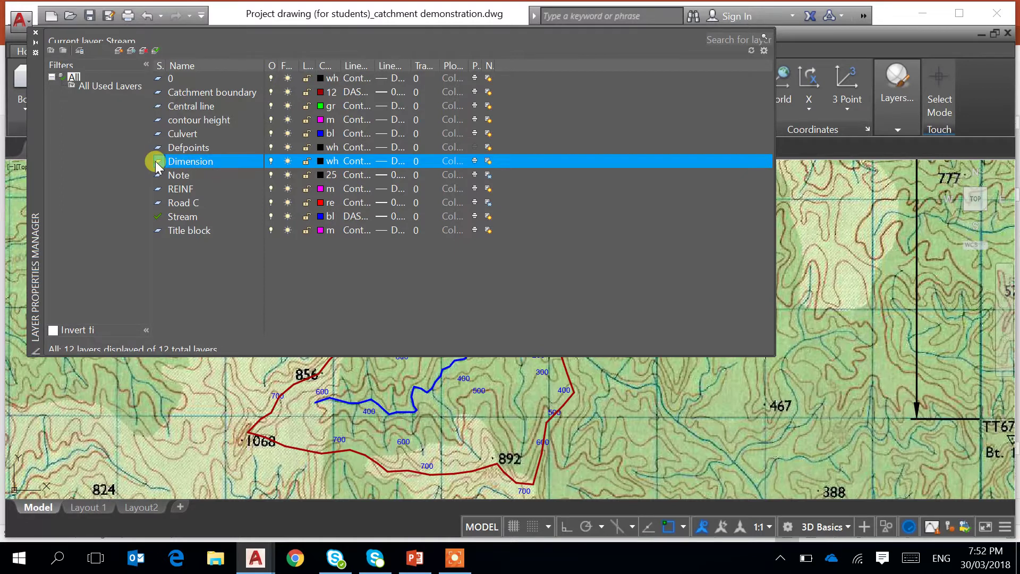
{"action": "left_click", "coordinate": [35, 33]}
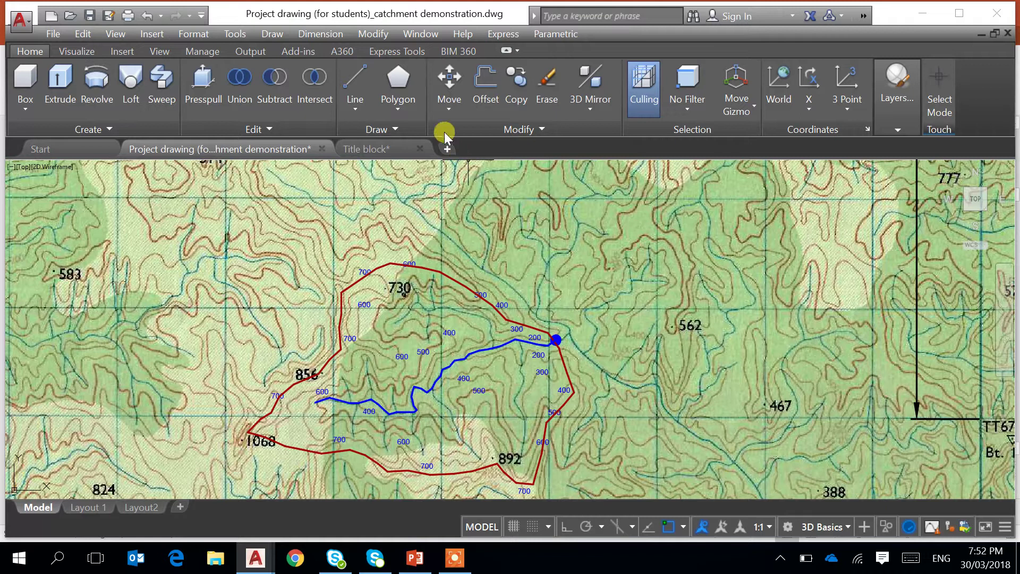
{"action": "left_click", "coordinate": [373, 35]}
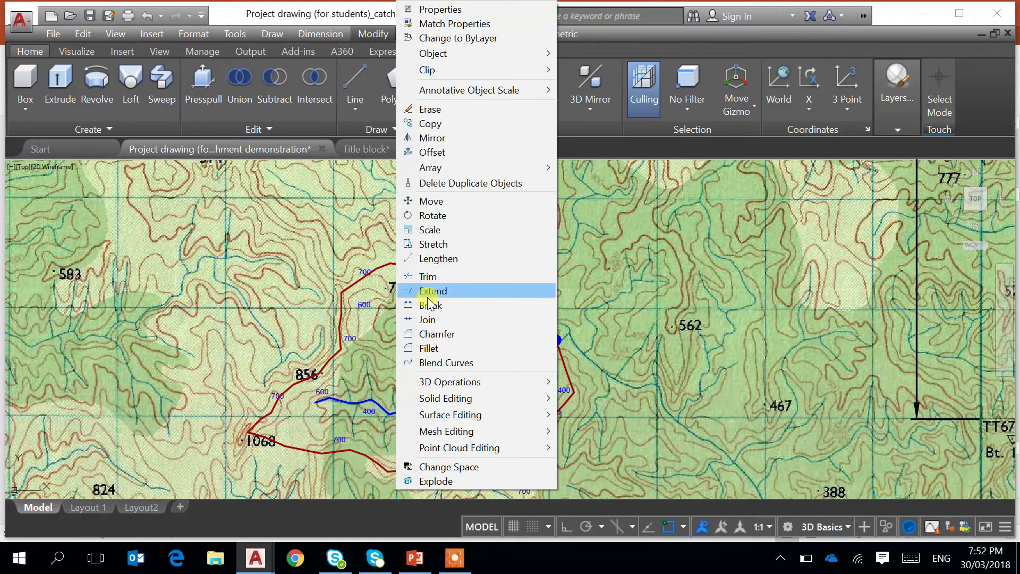
{"action": "mouse_move", "coordinate": [320, 33]}
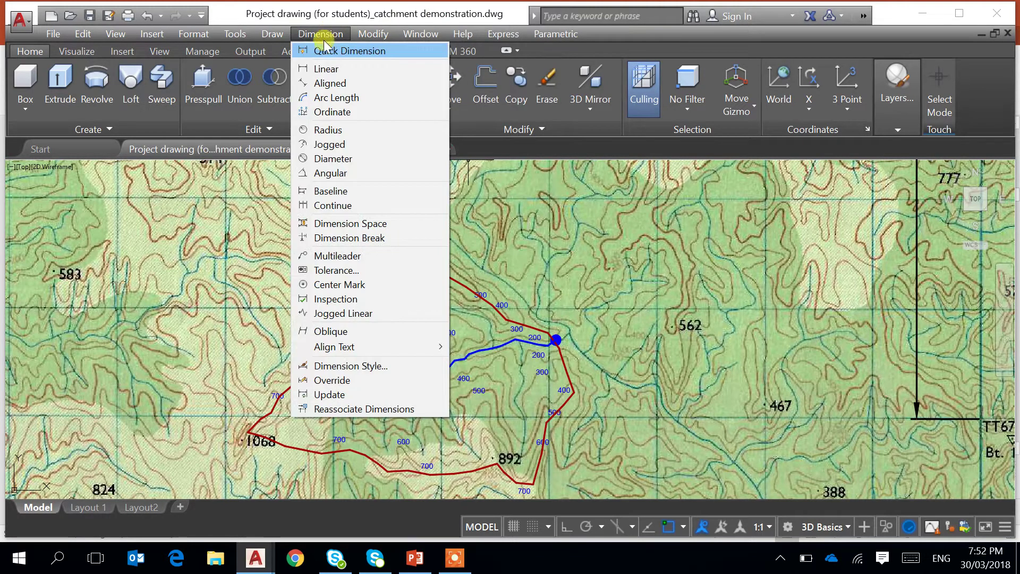
{"action": "left_click", "coordinate": [340, 260]}
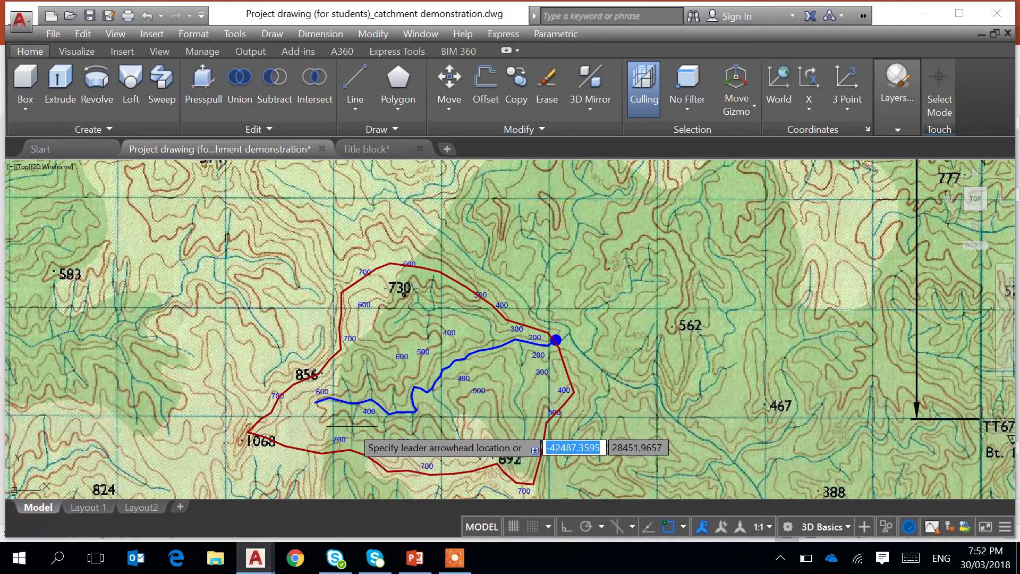
{"action": "scroll", "coordinate": [358, 417], "scroll_direction": "up", "scroll_amount": 4}
{"action": "left_click", "coordinate": [355, 367]}
{"action": "middle_click_drag", "start_coordinate": [228, 210], "coordinate": [343, 324]}
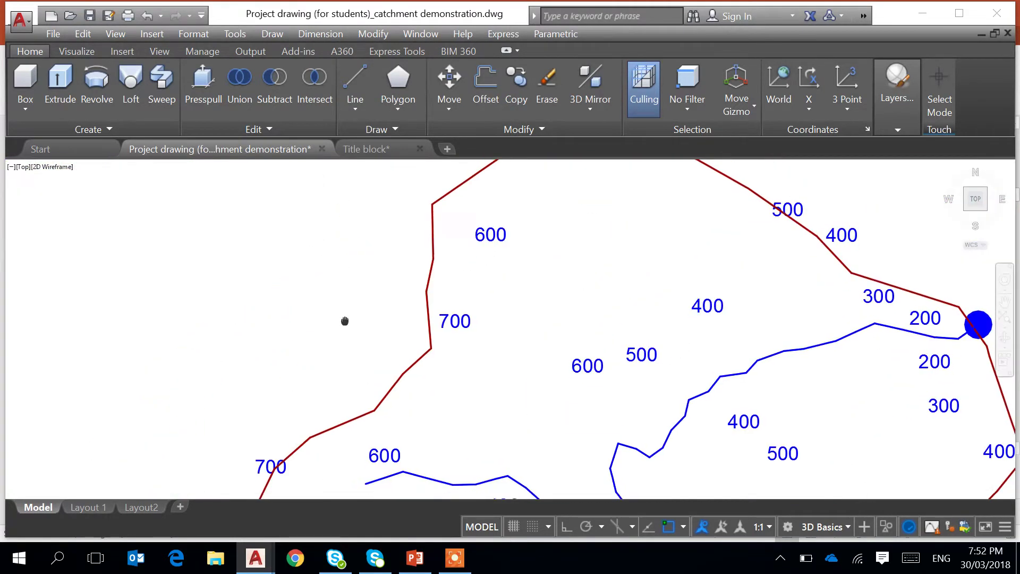
{"action": "scroll", "coordinate": [343, 323], "scroll_direction": "down", "scroll_amount": 3}
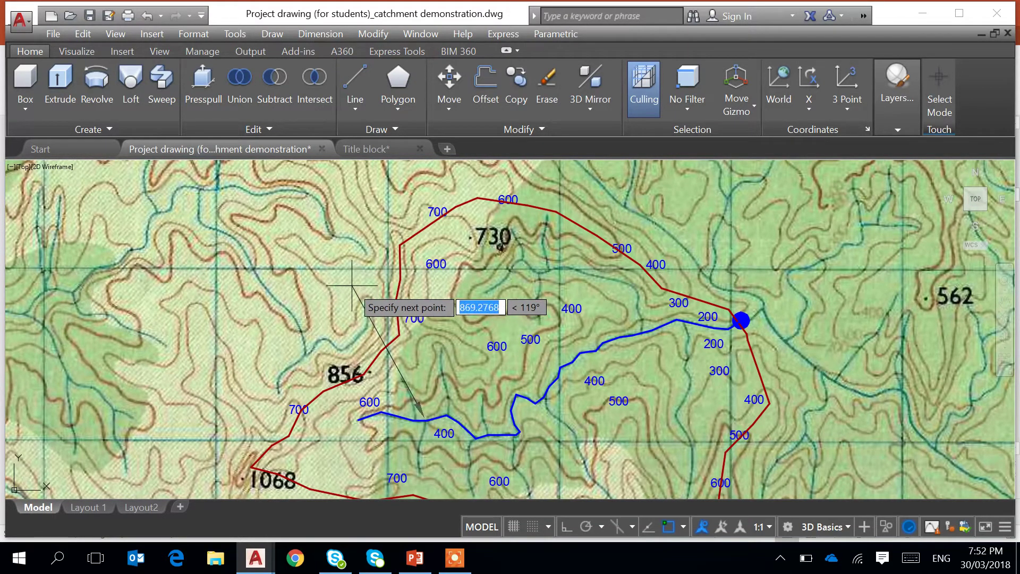
{"action": "left_click", "coordinate": [349, 282]}
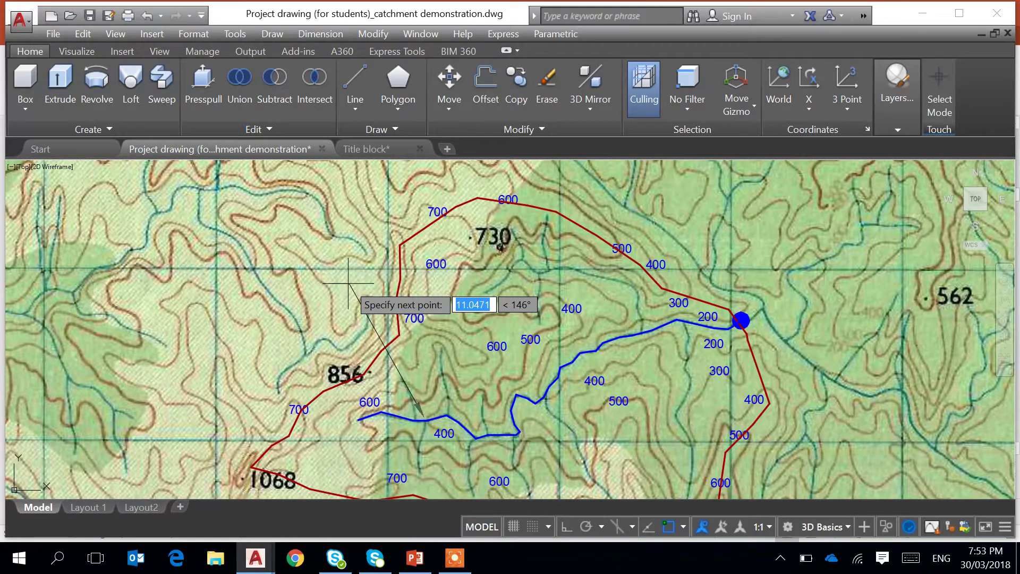
{"action": "key", "text": "Escape"}
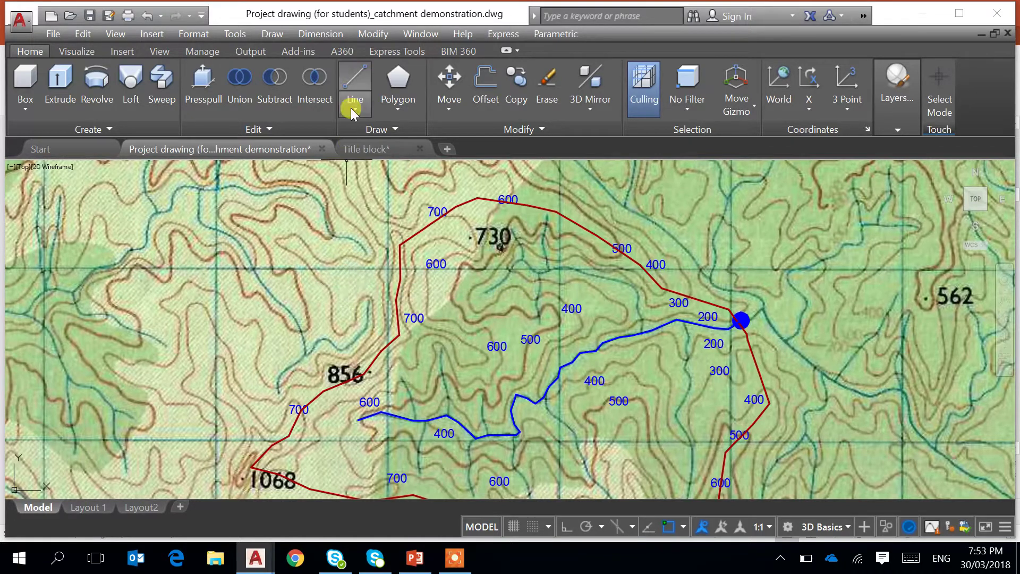
{"action": "left_click", "coordinate": [323, 33]}
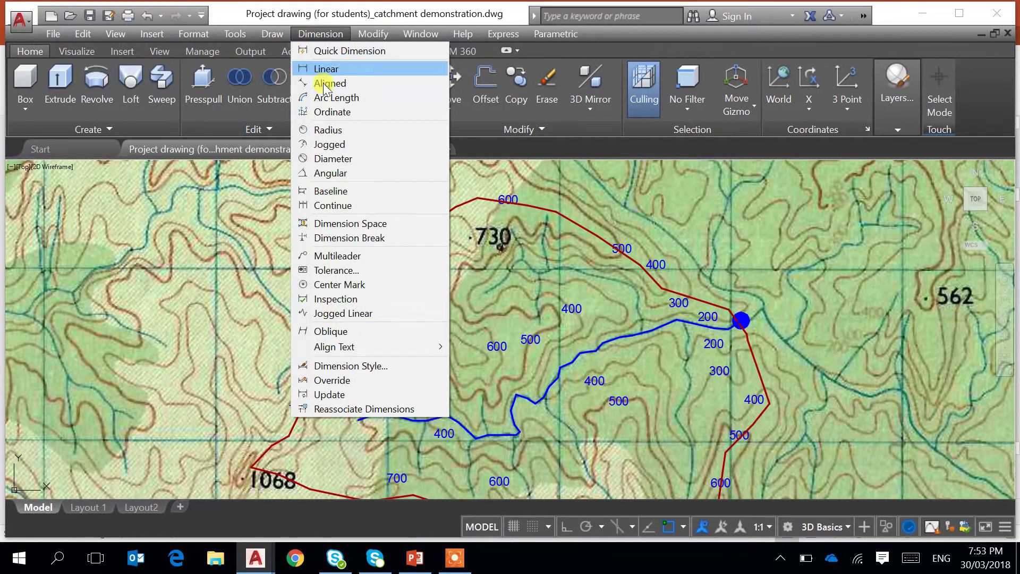
{"action": "left_click", "coordinate": [366, 256]}
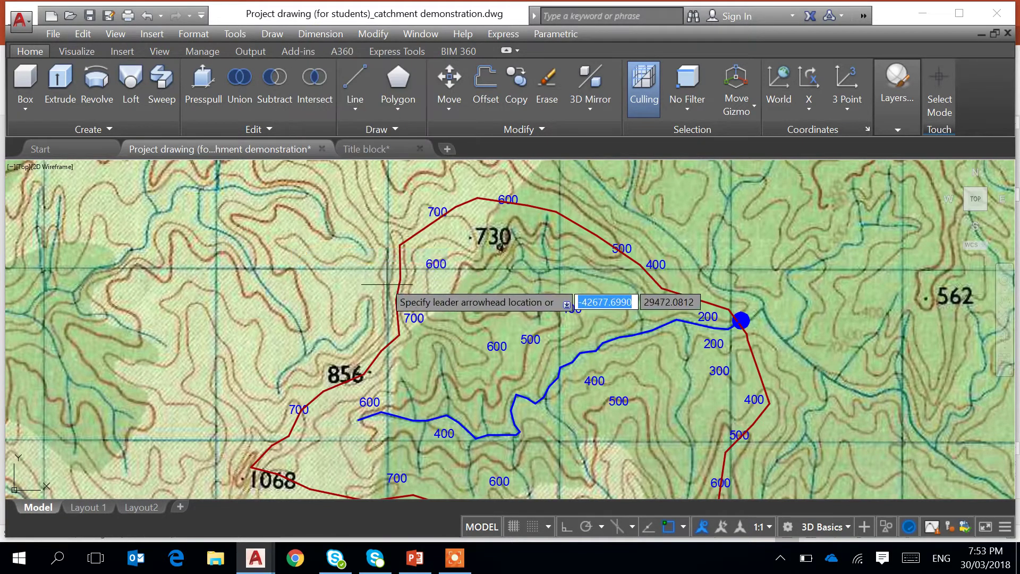
{"action": "left_click", "coordinate": [425, 415]}
{"action": "left_click", "coordinate": [350, 275]}
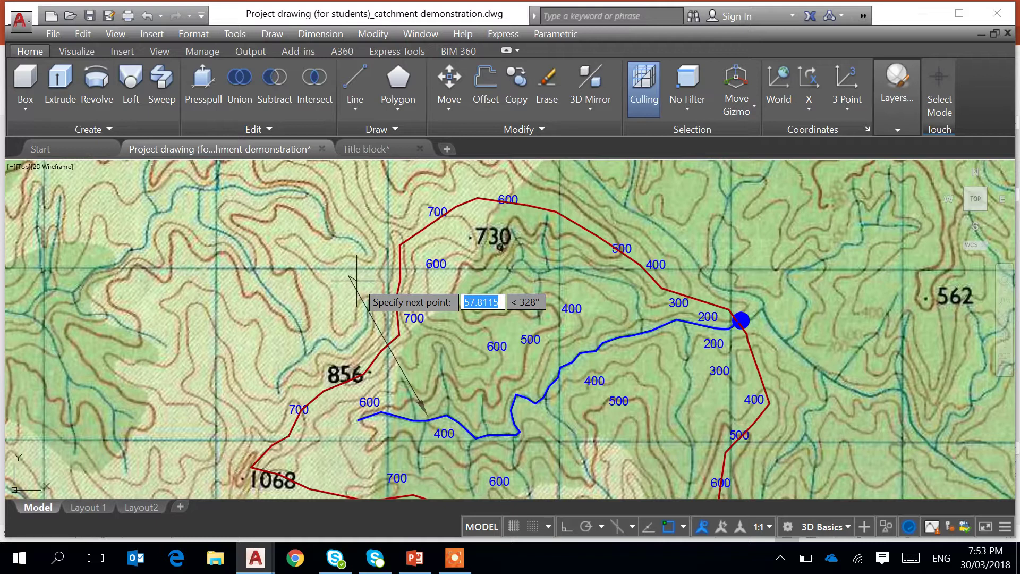
{"action": "type", "text": "L"}
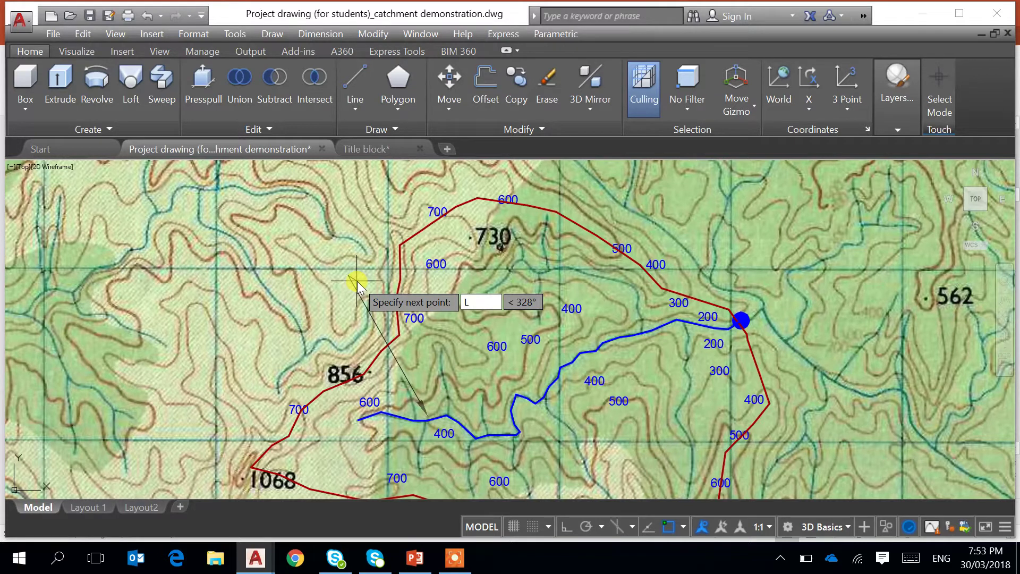
{"action": "key", "text": "Escape"}
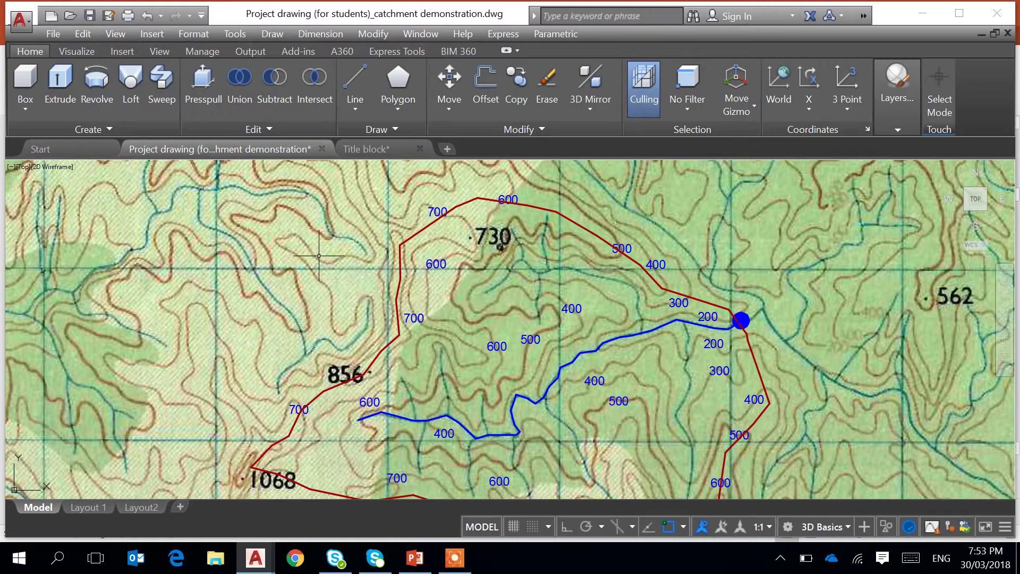
- Try placing a Multileader arrowhead on the stream twice, abandoning both unfinished attempts
{"action": "left_click", "coordinate": [318, 34]}
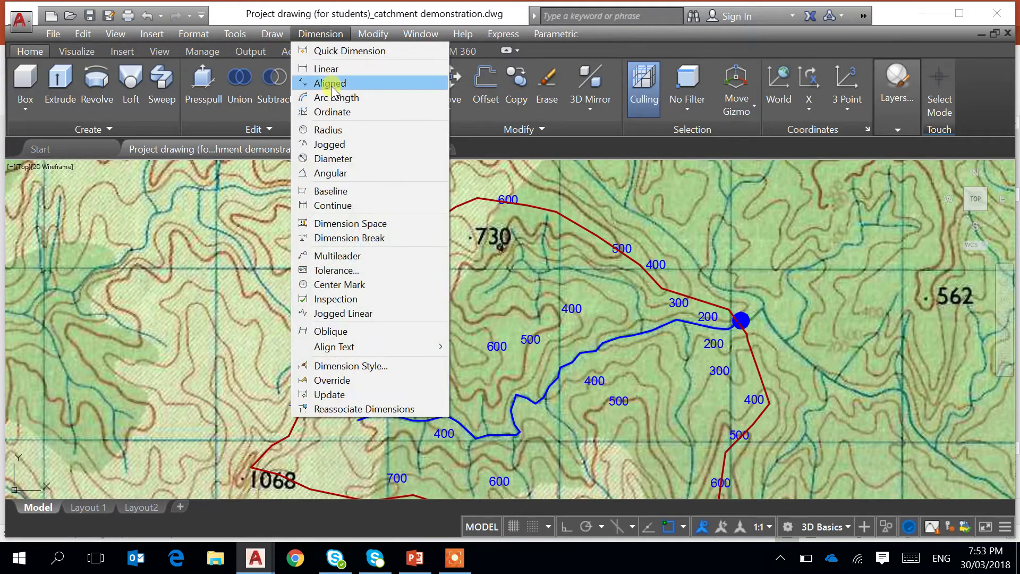
{"action": "left_click", "coordinate": [340, 256]}
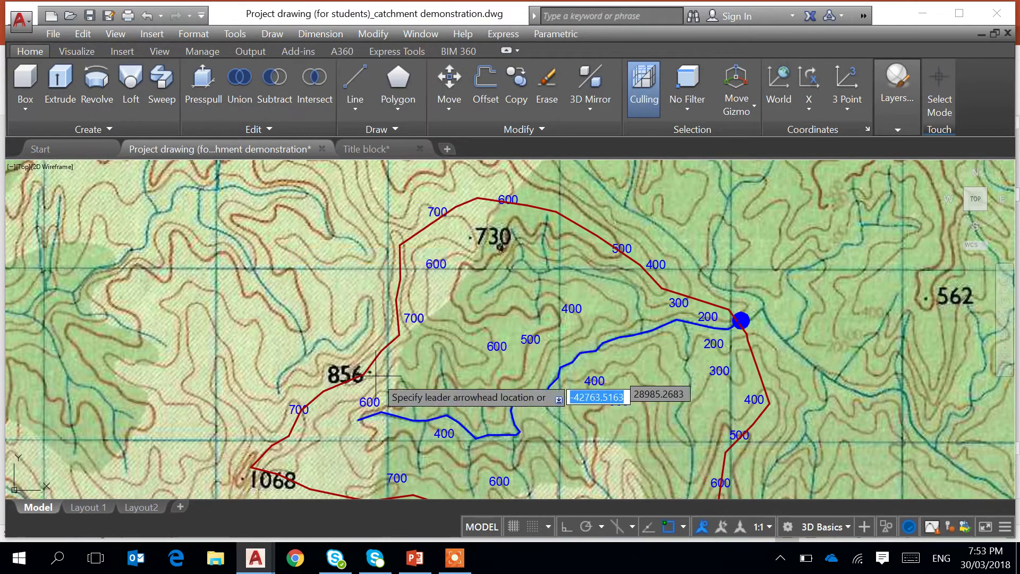
{"action": "left_click", "coordinate": [417, 413]}
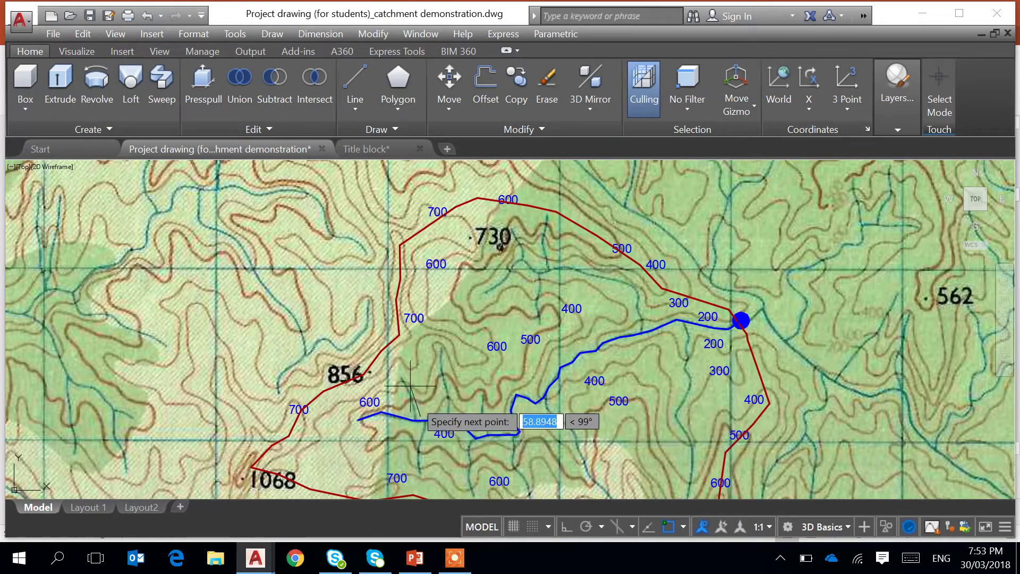
{"action": "left_click", "coordinate": [330, 269]}
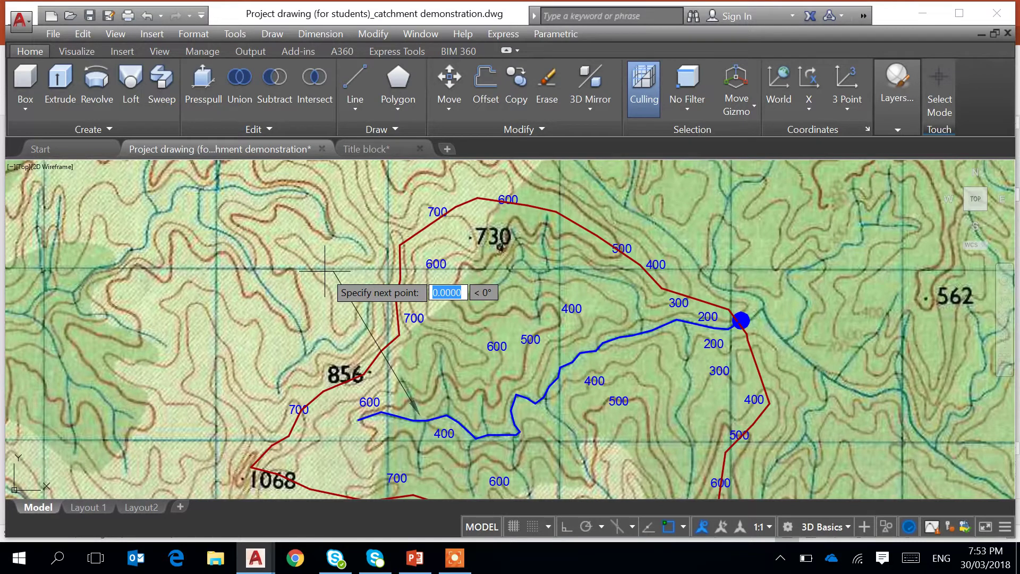
{"action": "key", "text": "Escape"}
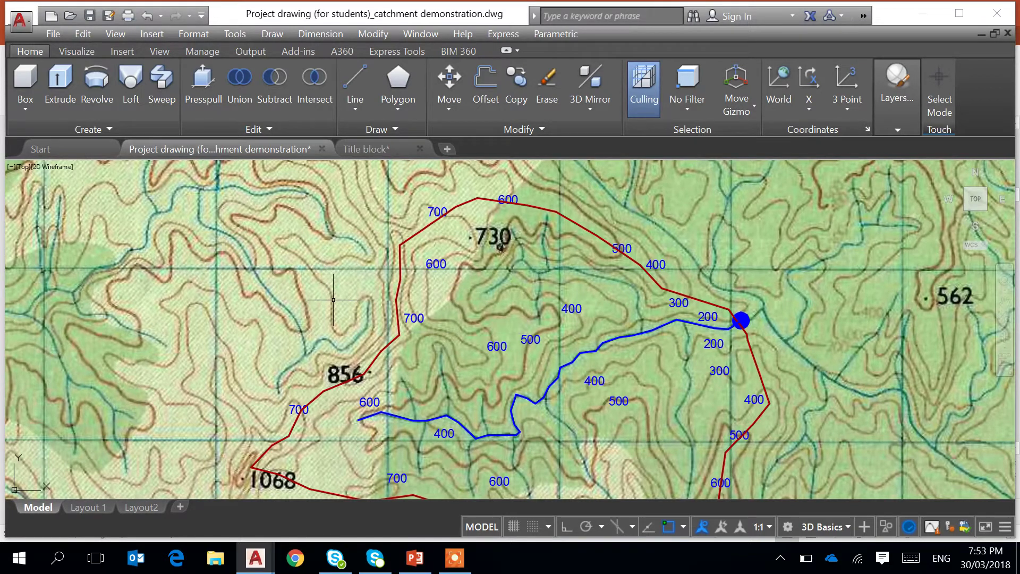
{"action": "left_click", "coordinate": [334, 32]}
{"action": "left_click", "coordinate": [338, 256]}
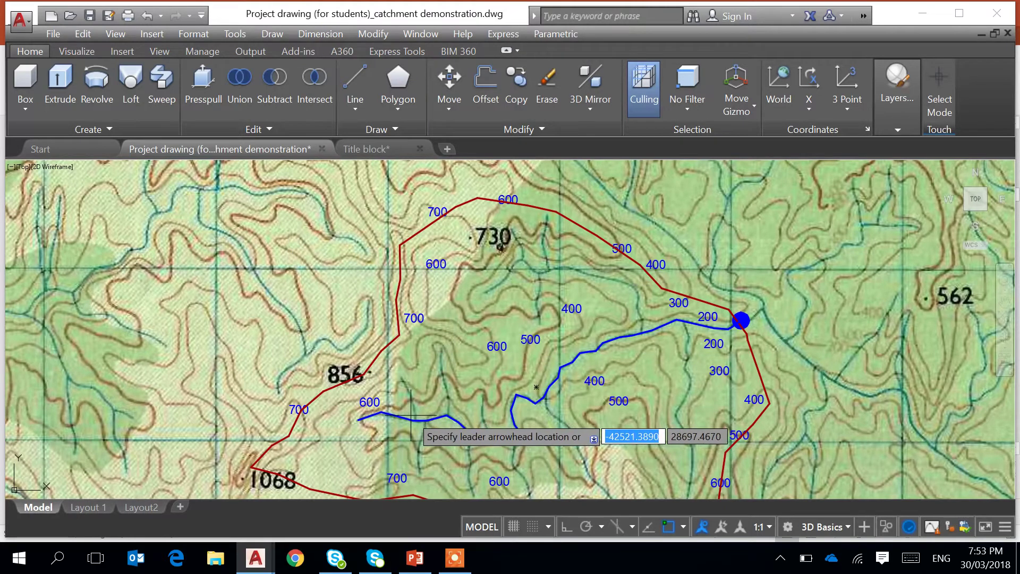
{"action": "left_click", "coordinate": [419, 414]}
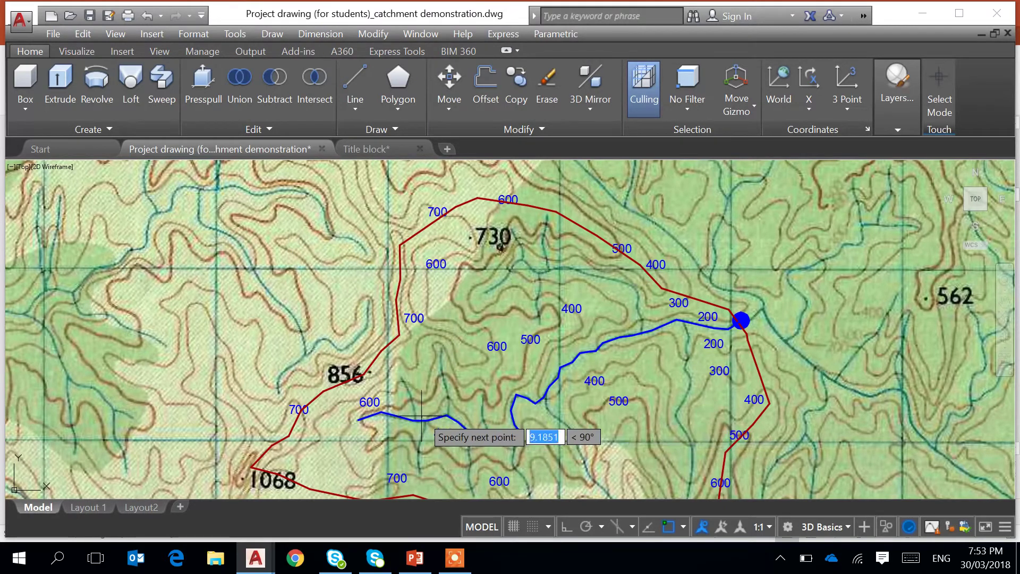
{"action": "left_click", "coordinate": [357, 262]}
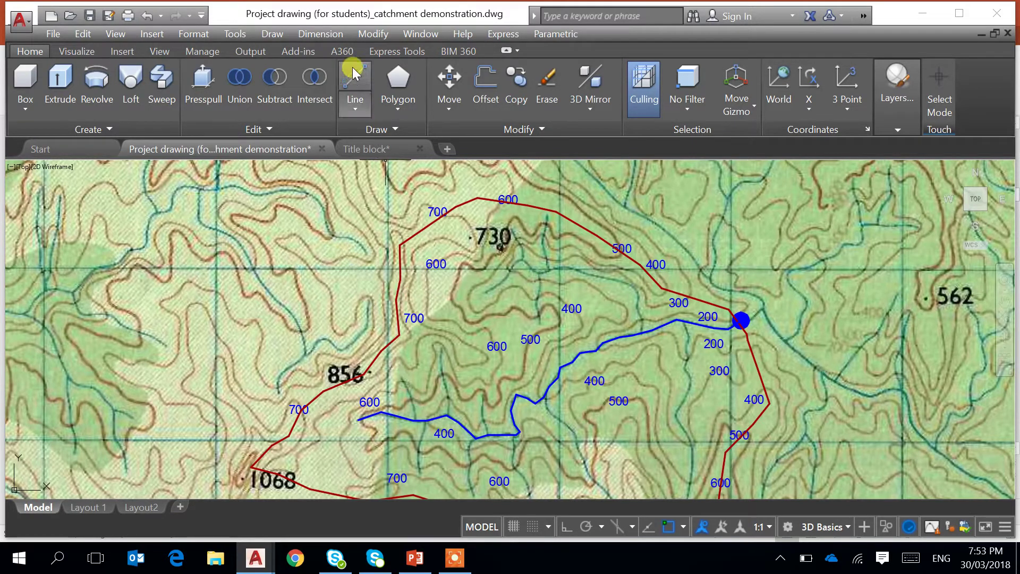
- Draw a Multileader from the stream, bending up-left and ending in a short leftward landing
{"action": "left_click", "coordinate": [328, 34]}
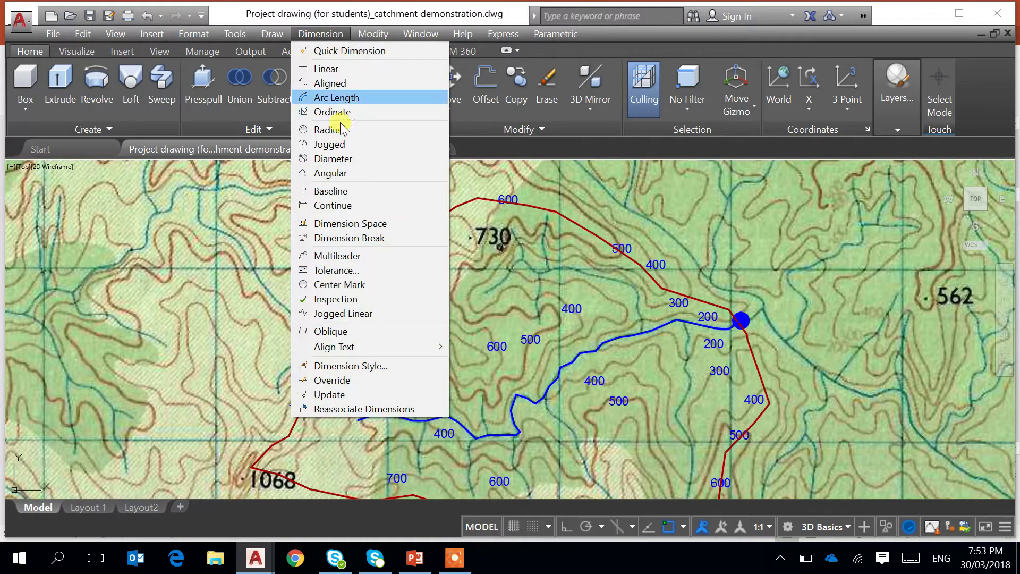
{"action": "left_click", "coordinate": [336, 255]}
{"action": "left_click", "coordinate": [417, 415]}
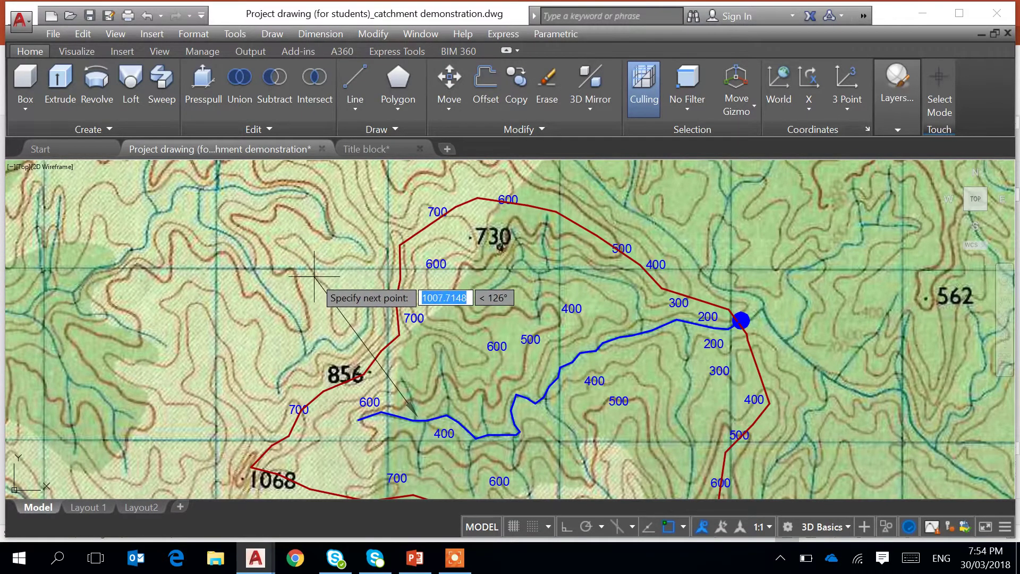
{"action": "left_click", "coordinate": [292, 291]}
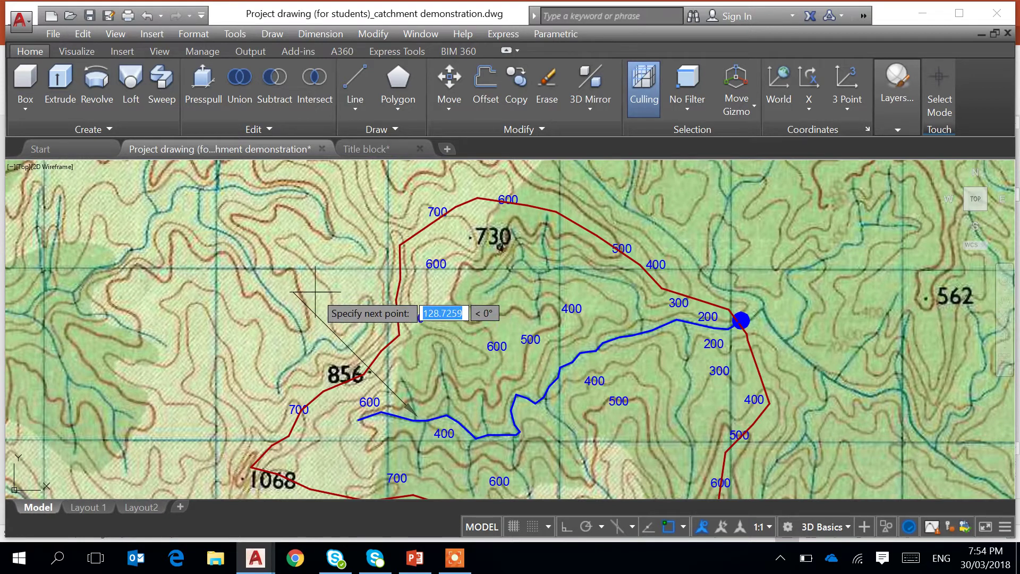
{"action": "left_click", "coordinate": [247, 289]}
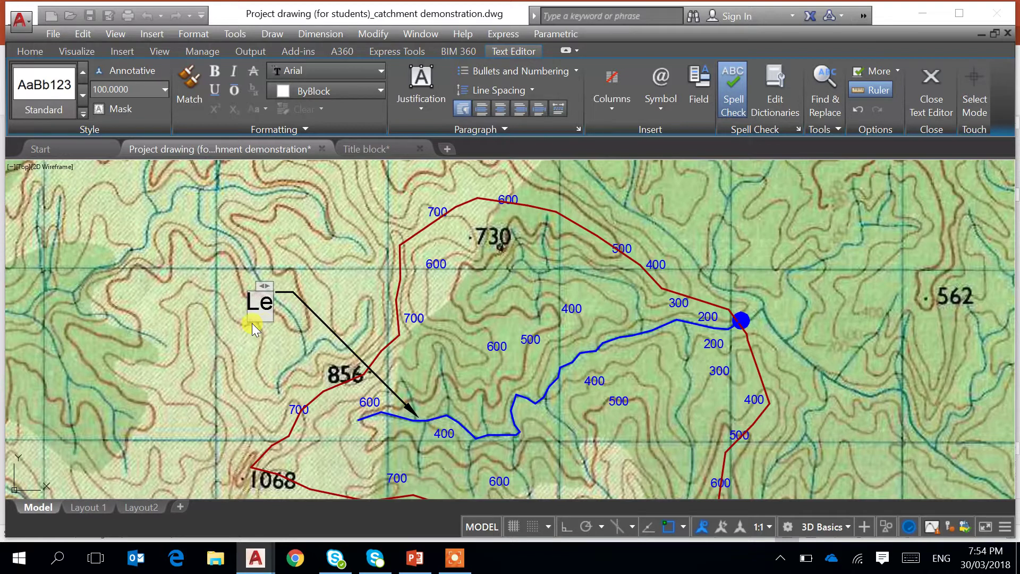
- Type 'Length of stream =' as the stream leader's note, fixing the 'strean' typo, and zoom out to the catchment
{"action": "type", "text": "ngth of strean"}
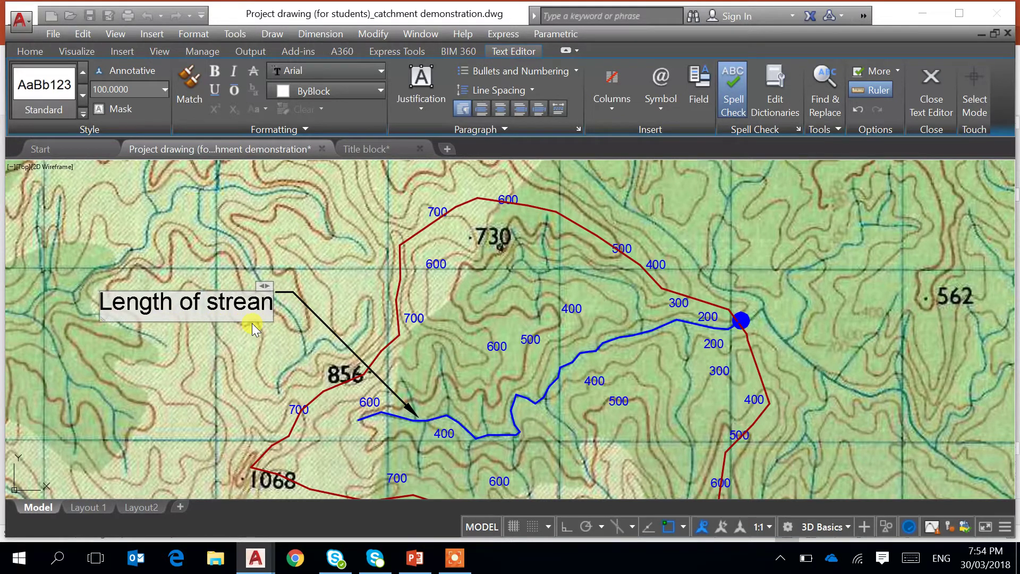
{"action": "key", "text": "BackSpace"}
{"action": "type", "text": "m"}
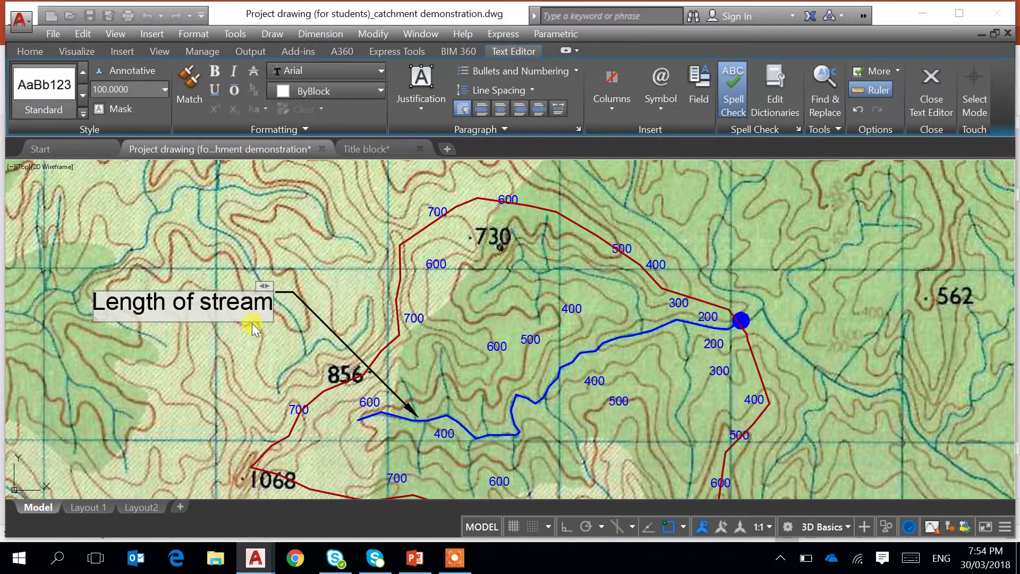
{"action": "type", "text": " ="}
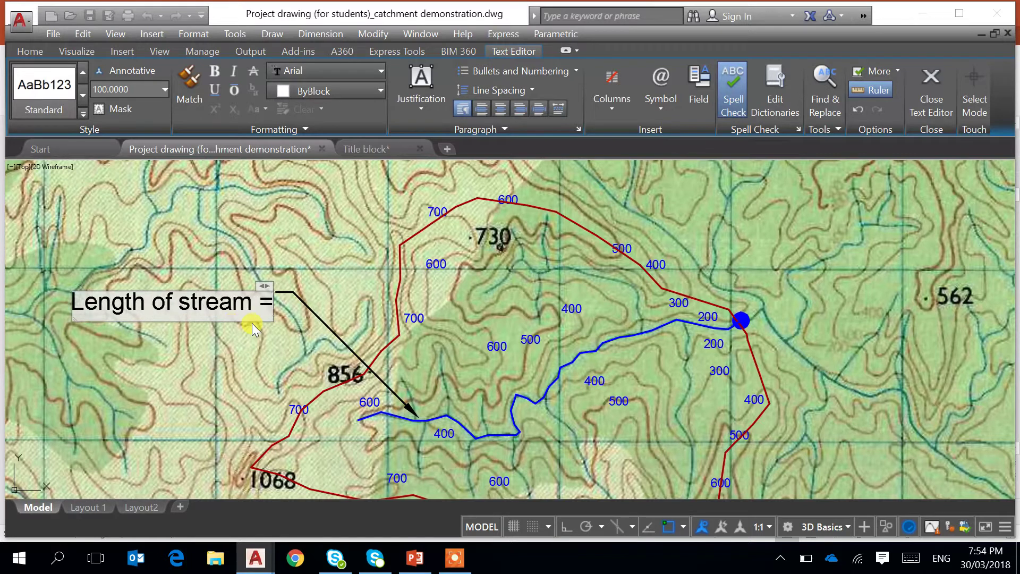
{"action": "key", "text": "Return"}
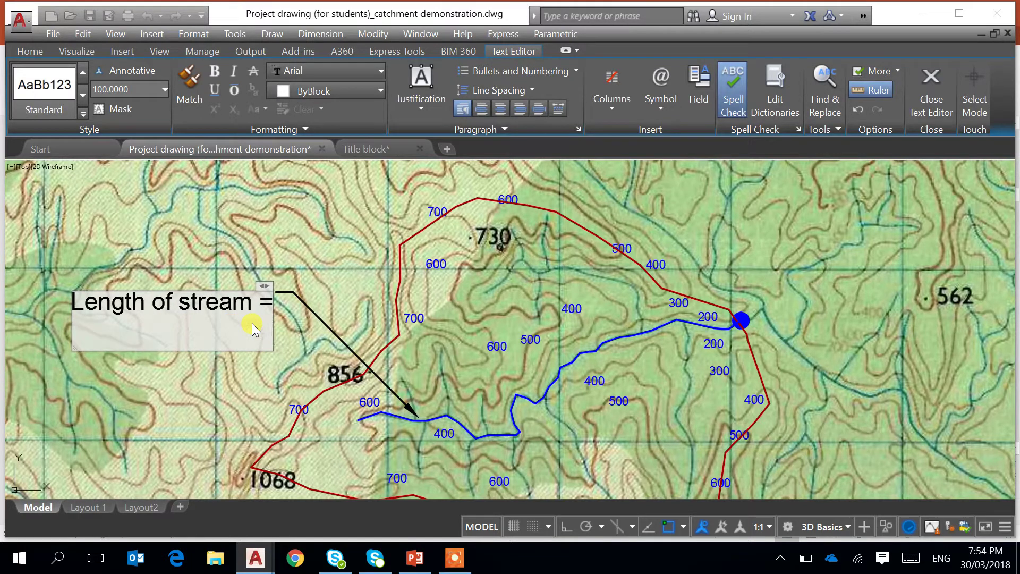
{"action": "left_click", "coordinate": [291, 250]}
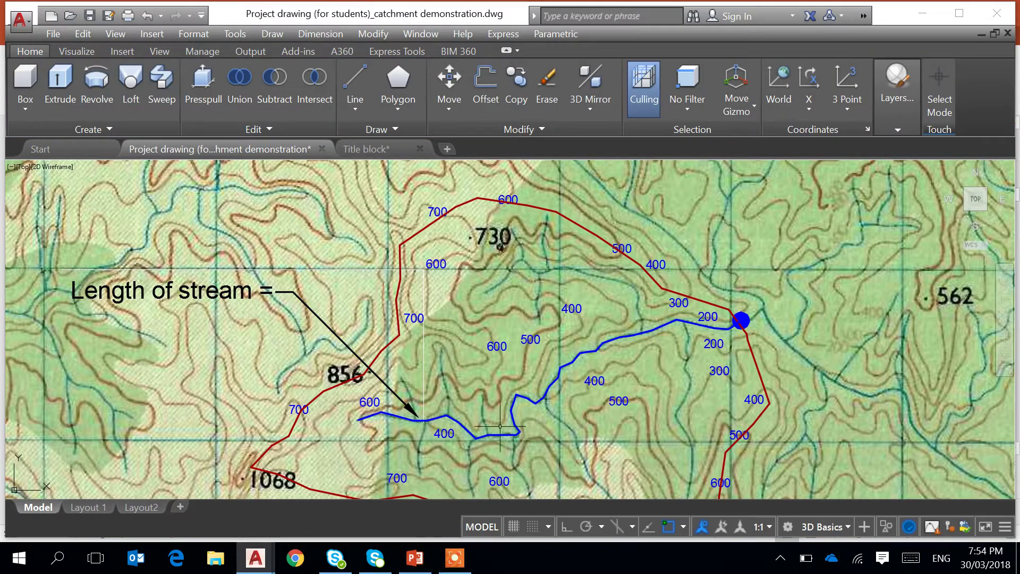
{"action": "scroll", "coordinate": [513, 354], "scroll_direction": "down", "scroll_amount": 3}
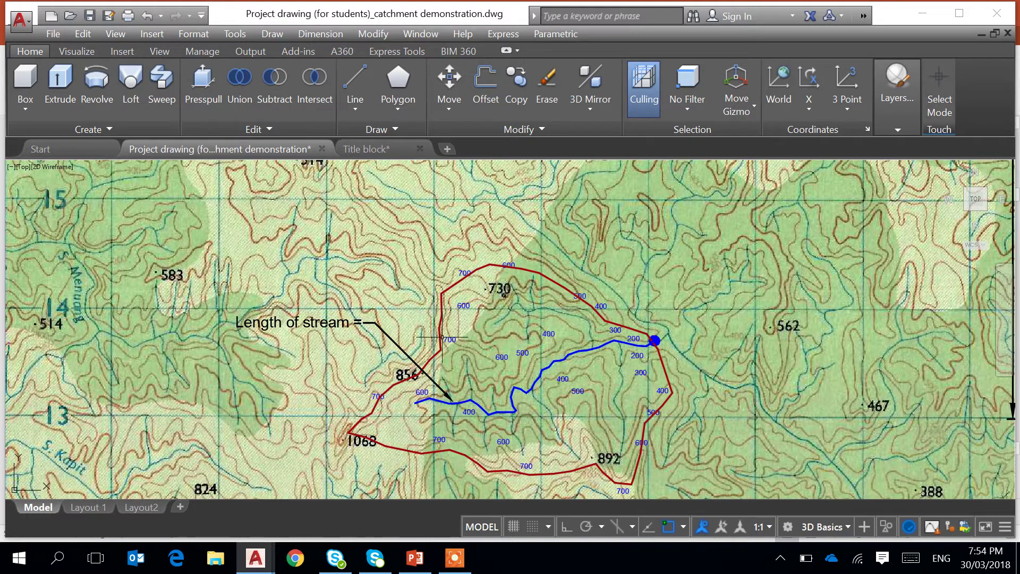
{"action": "left_click", "coordinate": [397, 279]}
{"action": "type", "text": "list"}
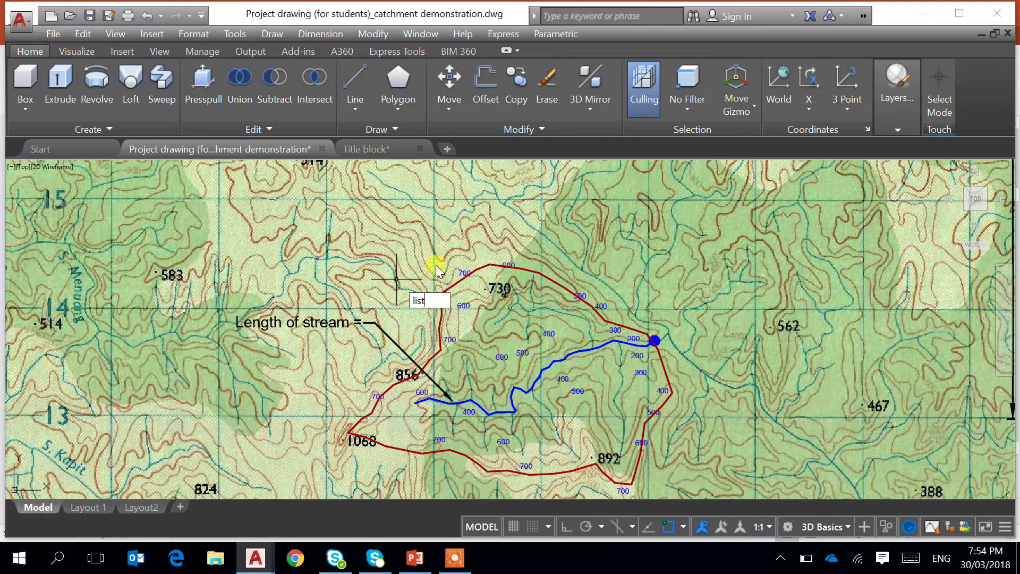
{"action": "key", "text": "Return"}
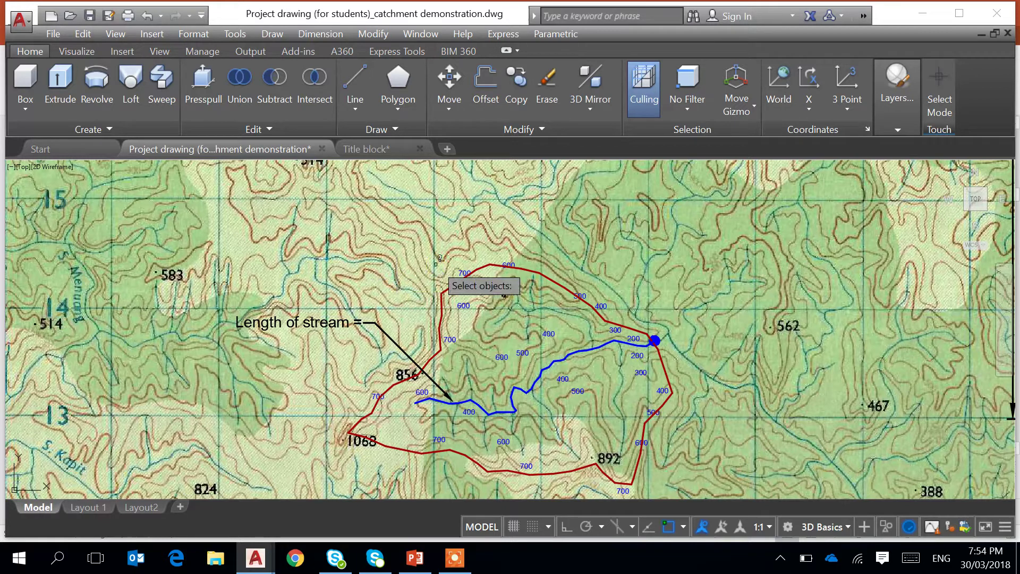
{"action": "left_click", "coordinate": [486, 408]}
{"action": "right_click", "coordinate": [485, 407]}
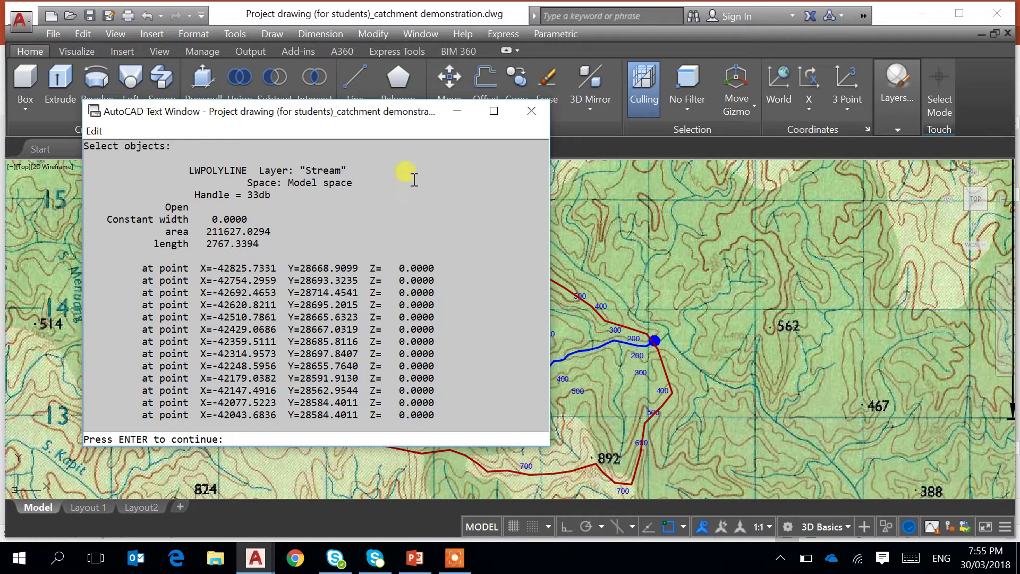
{"action": "left_click", "coordinate": [531, 111]}
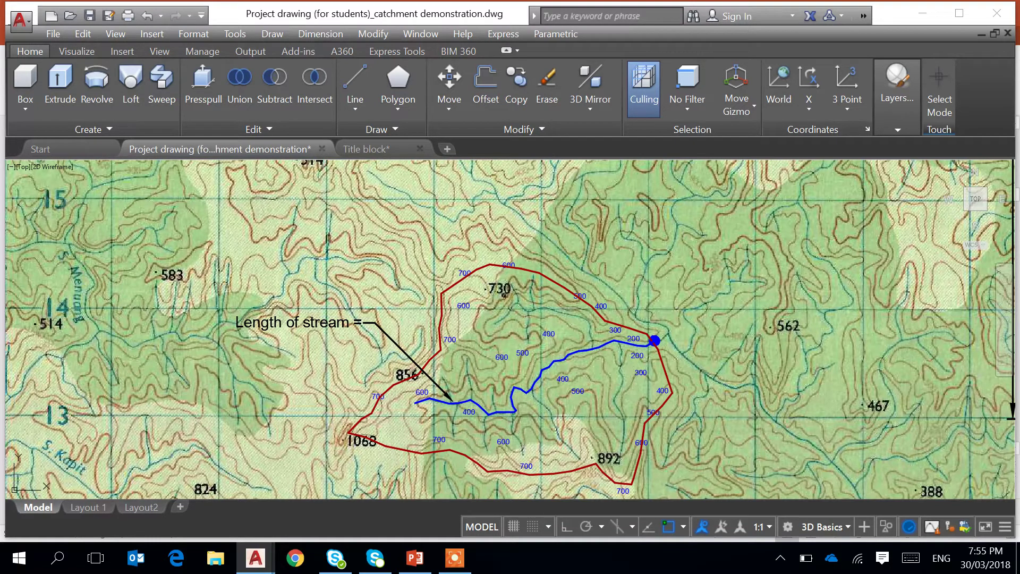
{"action": "left_click", "coordinate": [305, 323]}
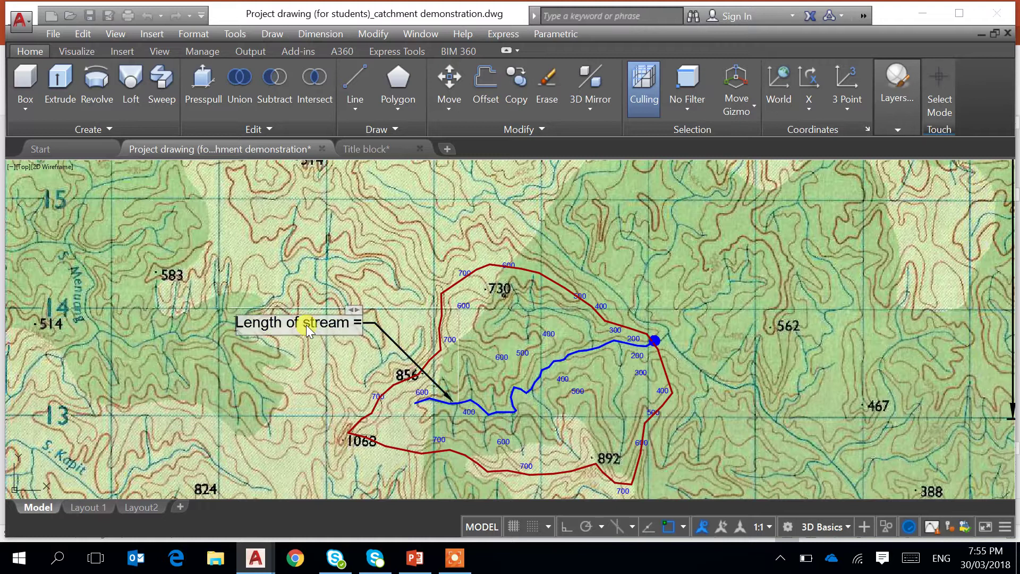
- Append '2.77km' to the stream note so it reads 'Length of stream = 2.77km'
{"action": "double_click", "coordinate": [332, 322]}
{"action": "left_click", "coordinate": [352, 322]}
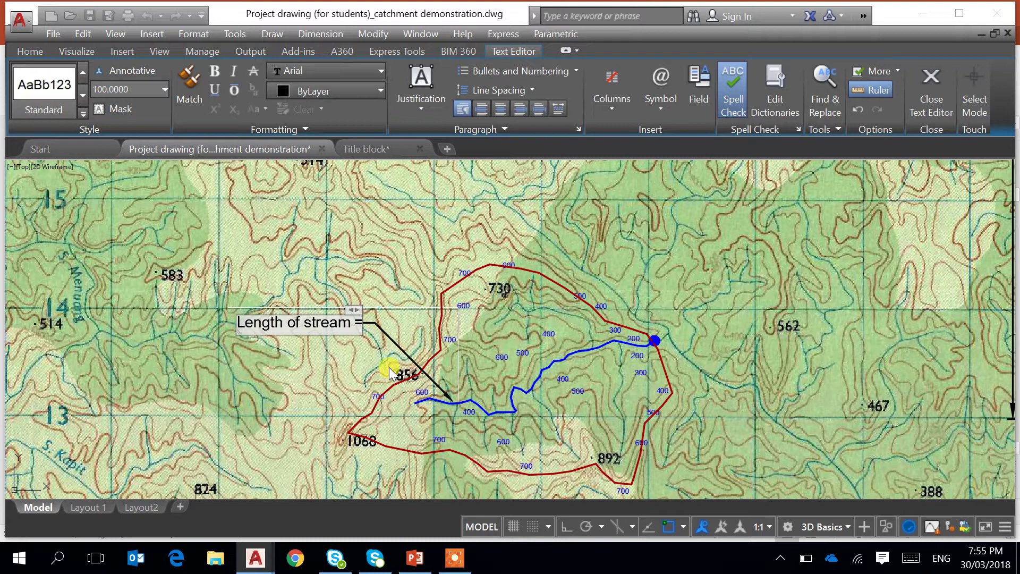
{"action": "type", "text": "2.7"}
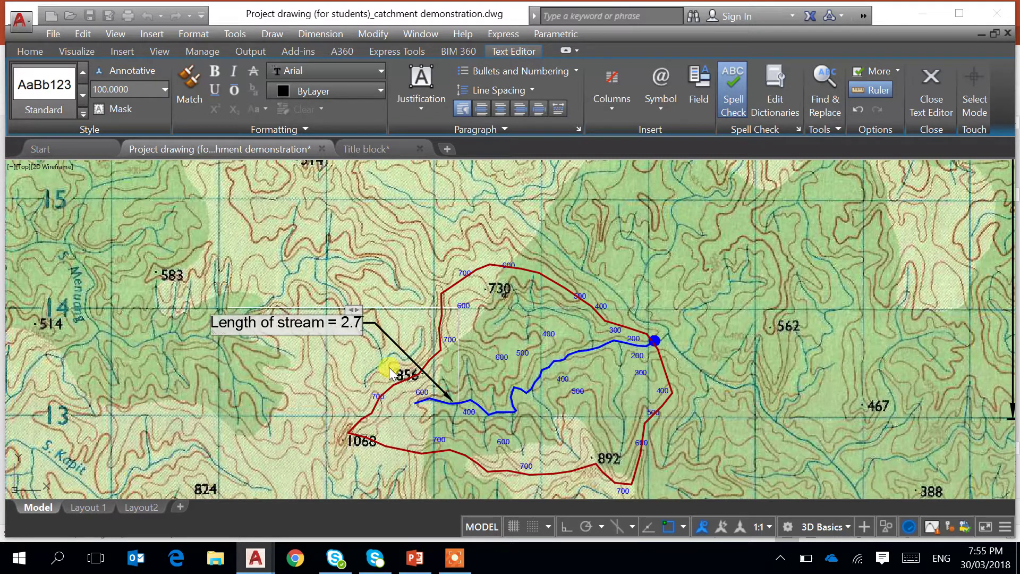
{"action": "type", "text": "7km"}
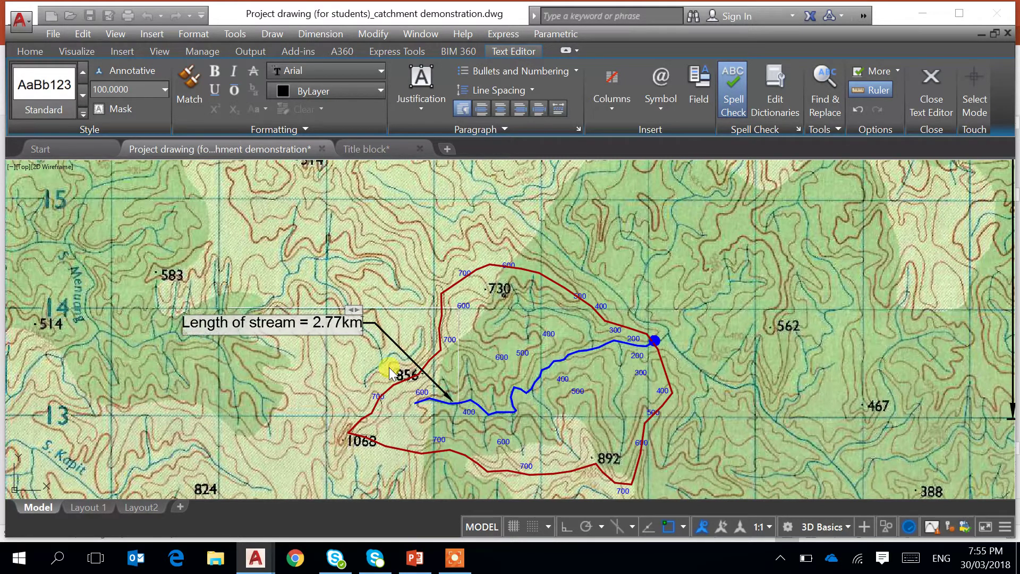
{"action": "left_click", "coordinate": [260, 397]}
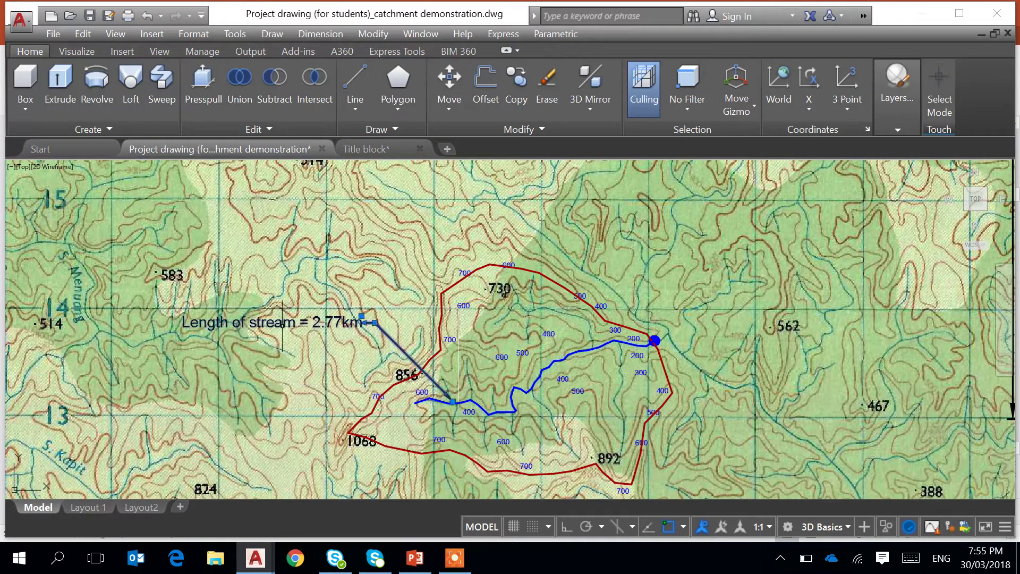
- Narrow the stream note's text box so the text wraps onto two lines
{"action": "double_click", "coordinate": [282, 332]}
{"action": "left_click", "coordinate": [178, 323]}
{"action": "left_click_drag", "start_coordinate": [177, 323], "coordinate": [240, 331]}
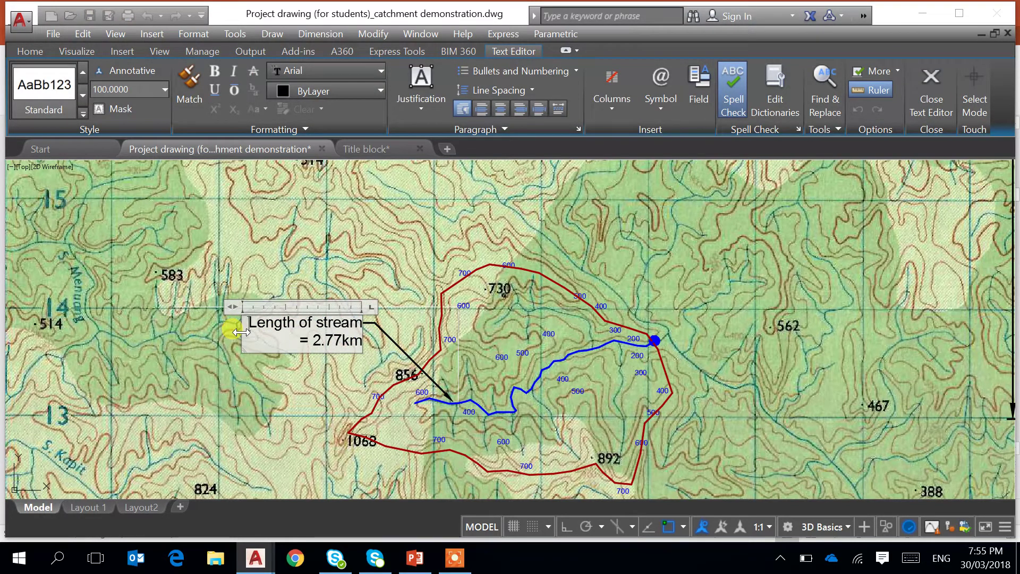
{"action": "left_click", "coordinate": [265, 399]}
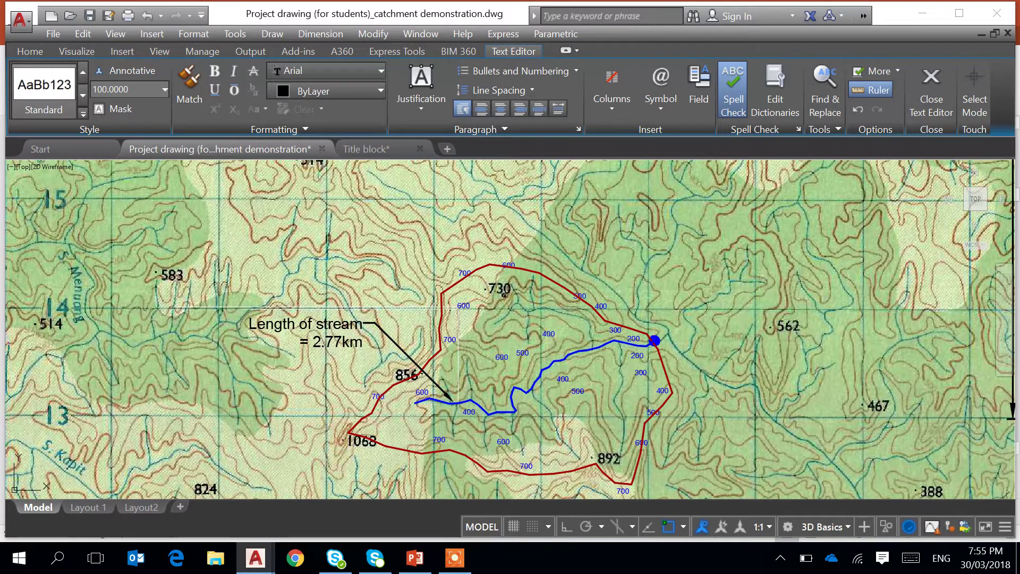
{"action": "middle_click_drag", "start_coordinate": [441, 425], "coordinate": [430, 377]}
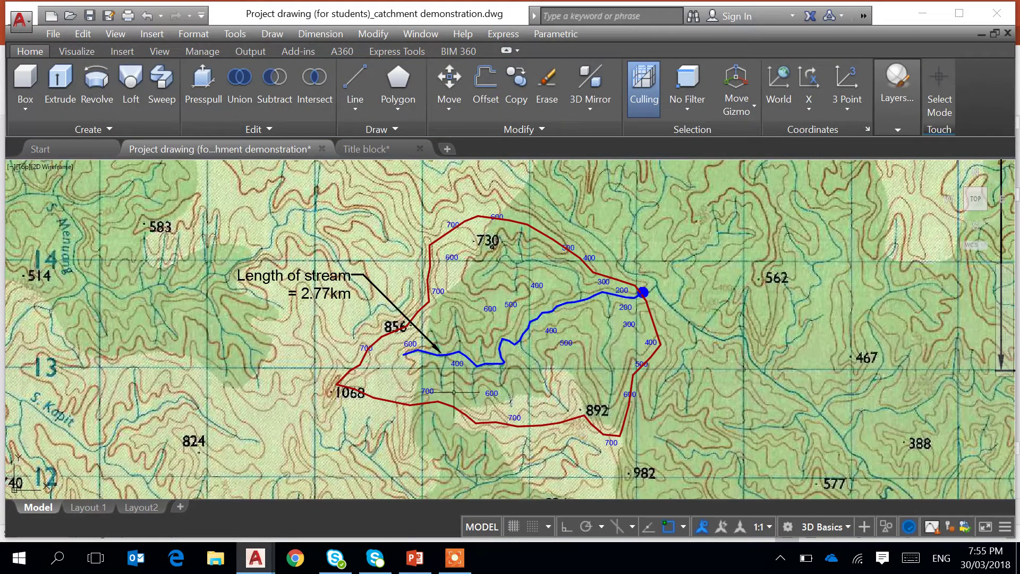
- Copy the 'Length of stream = 2.77km' leader with CO and place the copy higher up near spot height 730
{"action": "middle_click_drag", "start_coordinate": [438, 401], "coordinate": [441, 342]}
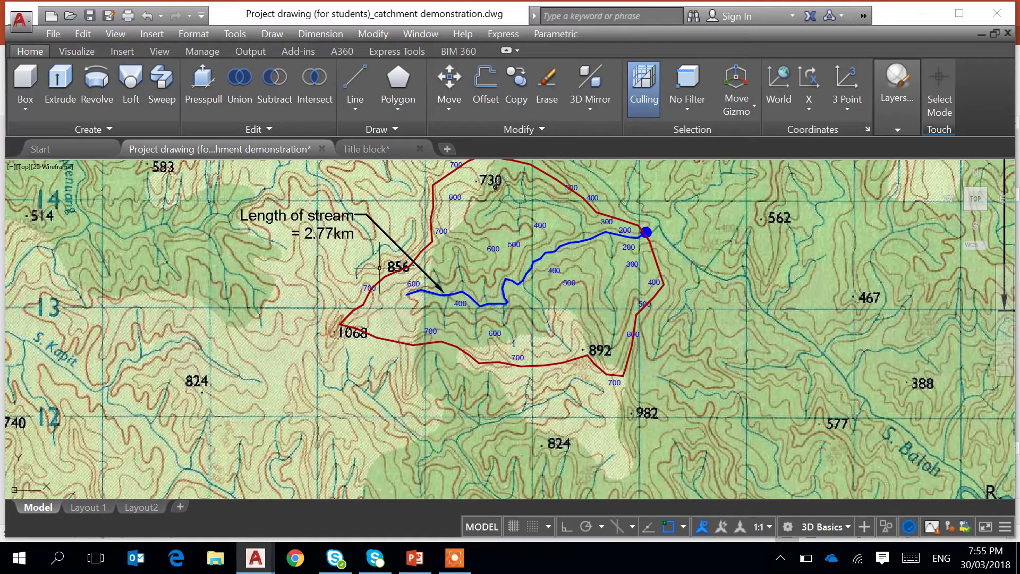
{"action": "middle_click_drag", "start_coordinate": [369, 284], "coordinate": [365, 320]}
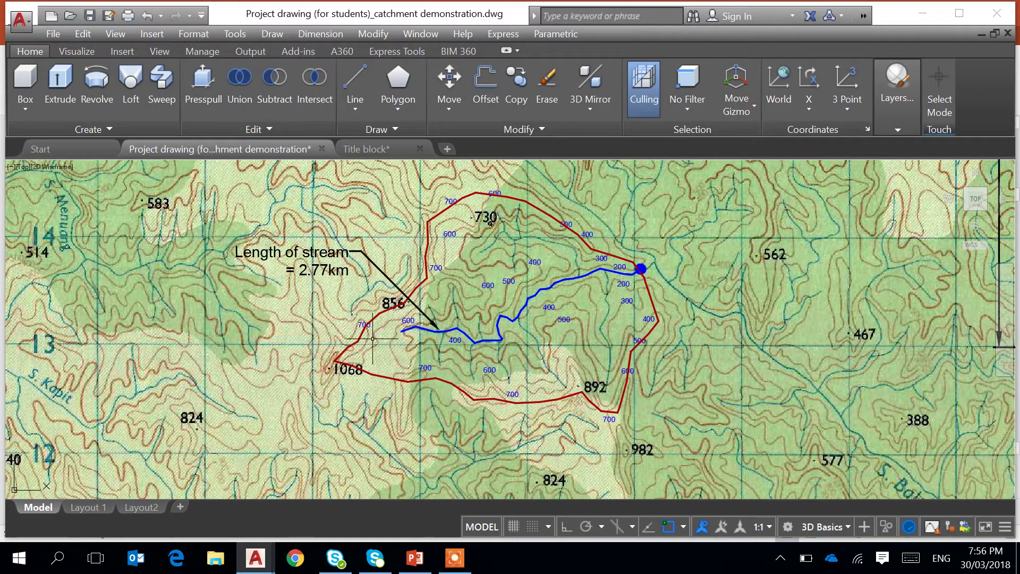
{"action": "type", "text": "co"}
{"action": "key", "text": "Return"}
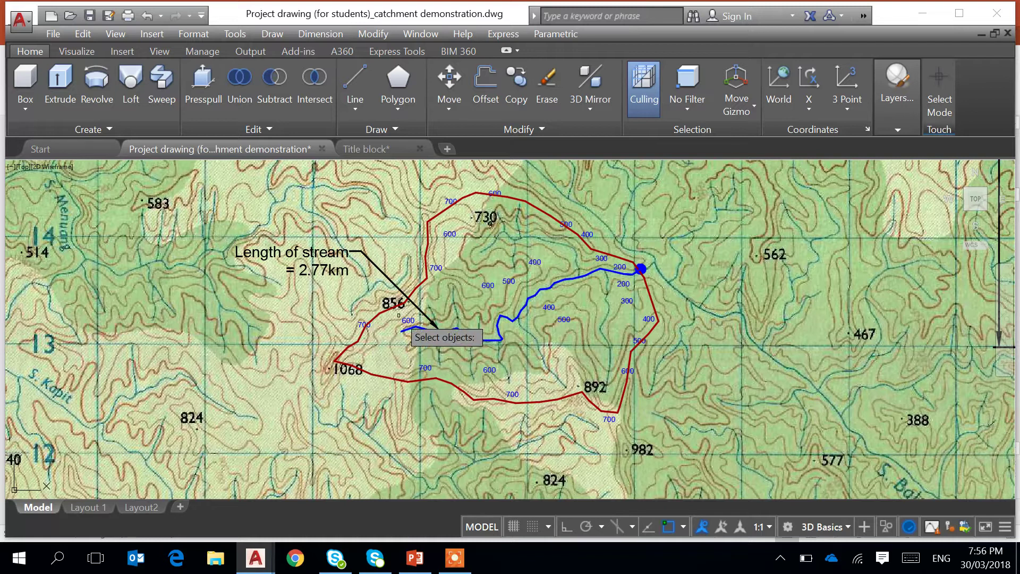
{"action": "left_click", "coordinate": [417, 306]}
{"action": "key", "text": "Return"}
{"action": "left_click", "coordinate": [453, 306]}
{"action": "middle_click_drag", "start_coordinate": [496, 223], "coordinate": [513, 311]}
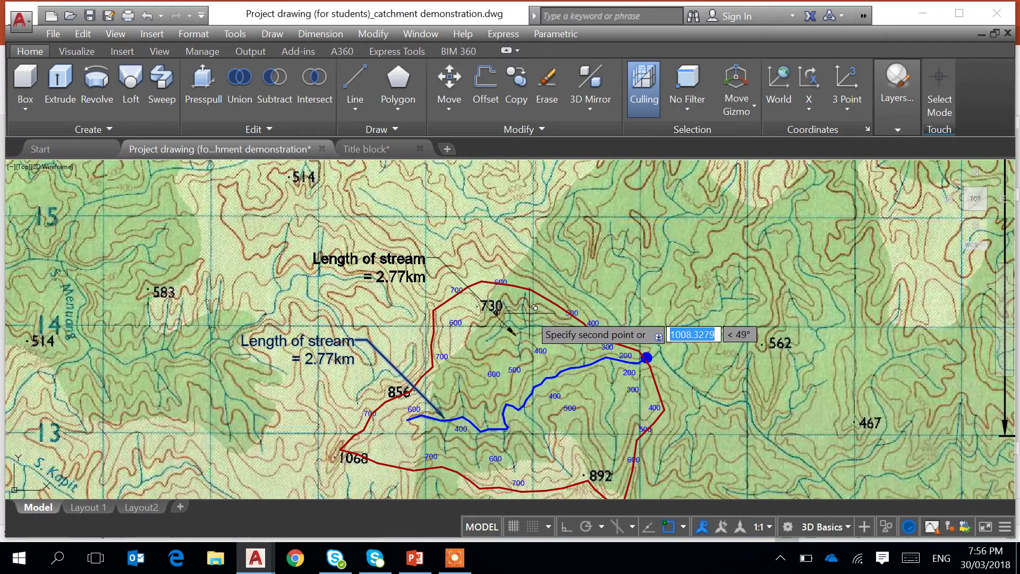
{"action": "left_click", "coordinate": [540, 302]}
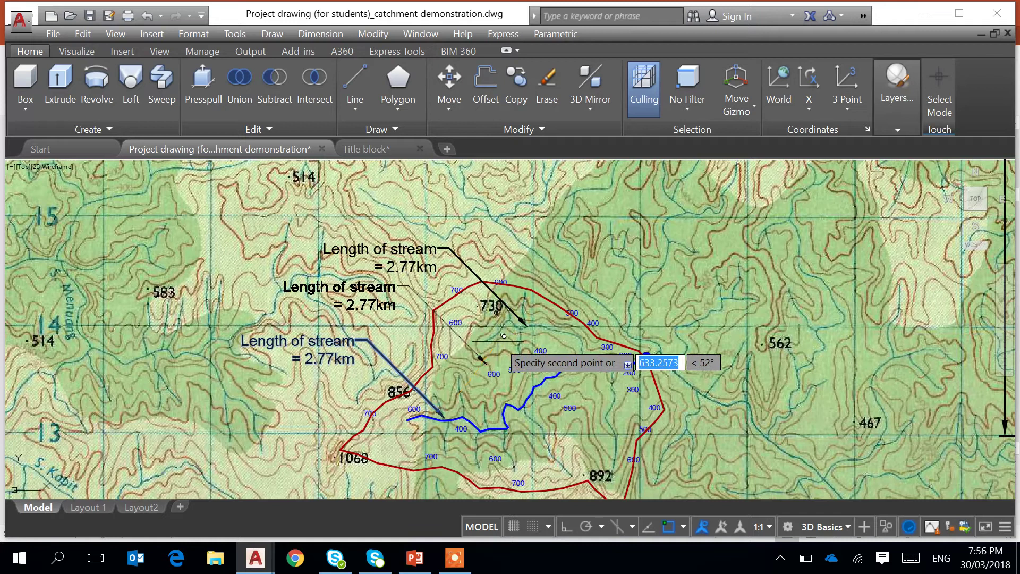
{"action": "key", "text": "Return"}
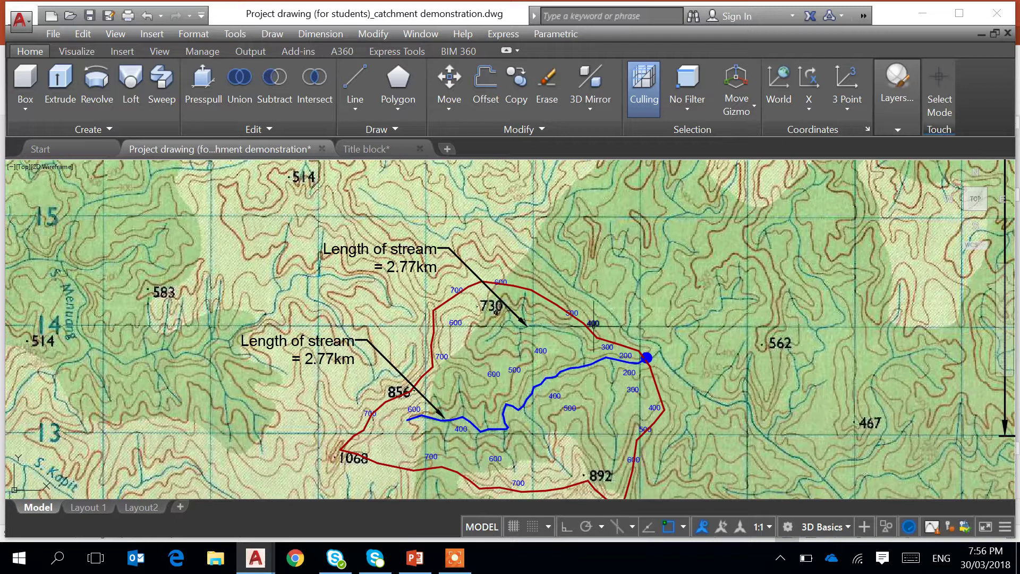
{"action": "type", "text": "list"}
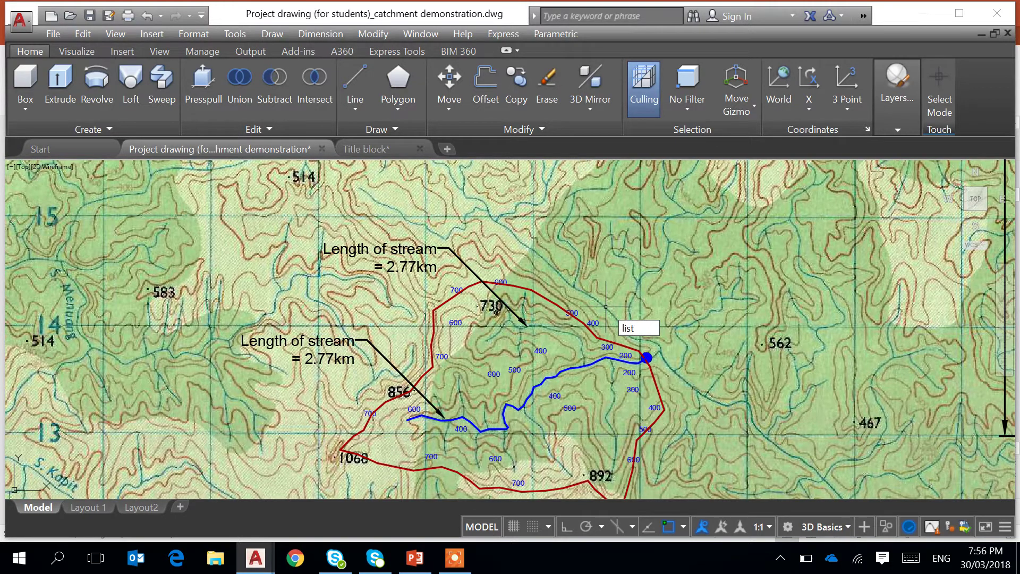
{"action": "key", "text": "Return"}
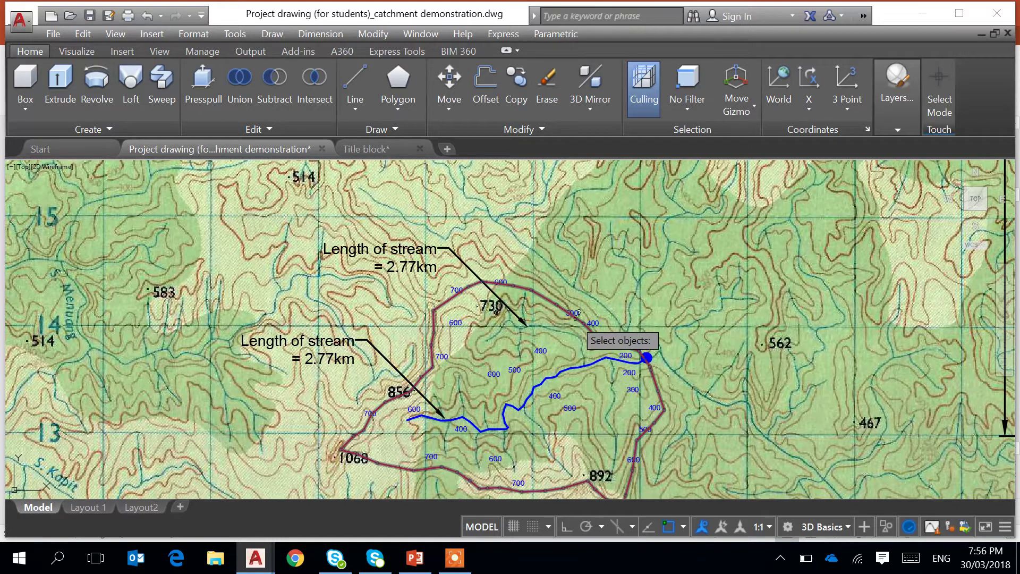
{"action": "left_click", "coordinate": [577, 318]}
{"action": "key", "text": "Return"}
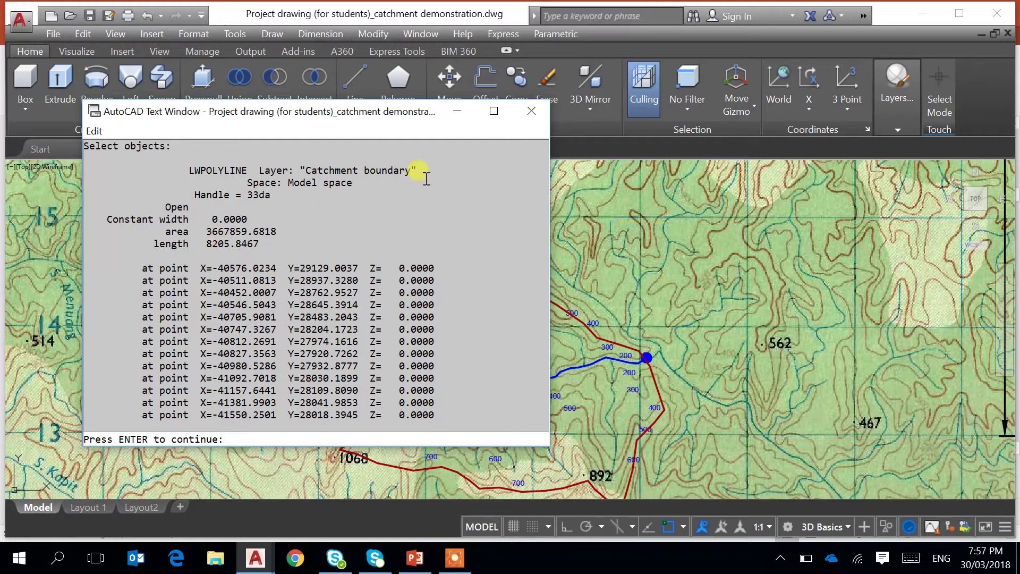
{"action": "left_click", "coordinate": [532, 111]}
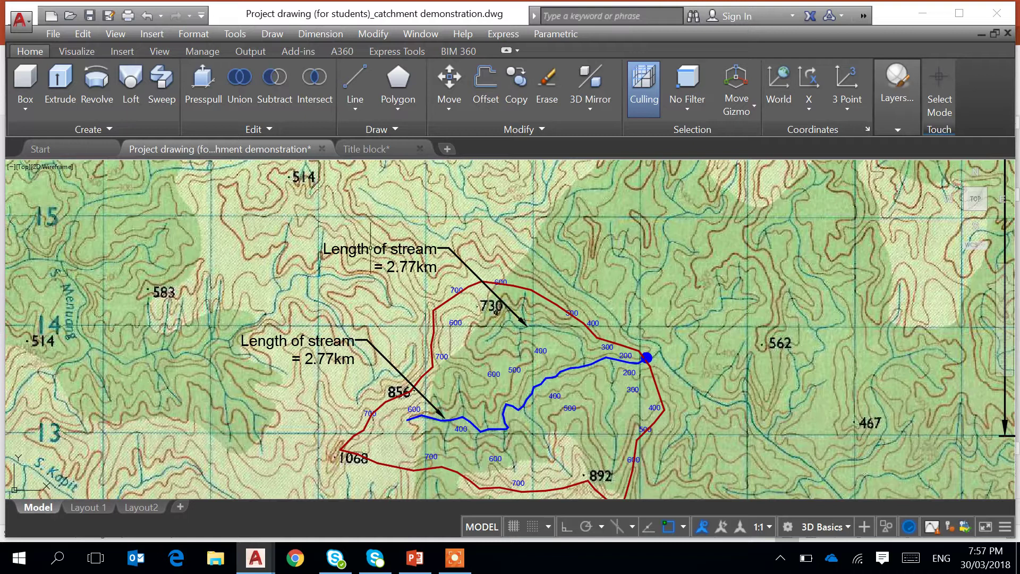
- Rewrite the upper leader's text as 'Area of catchment = 3.668 sq km'
{"action": "left_click", "coordinate": [374, 249]}
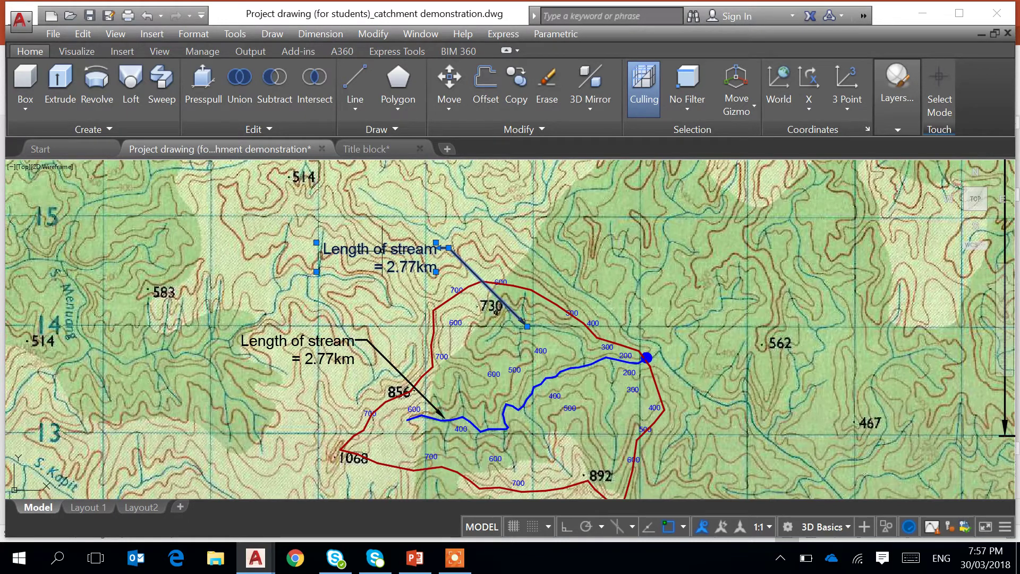
{"action": "double_click", "coordinate": [361, 249]}
{"action": "left_click", "coordinate": [318, 249]}
{"action": "left_click_drag", "start_coordinate": [321, 249], "coordinate": [433, 248]}
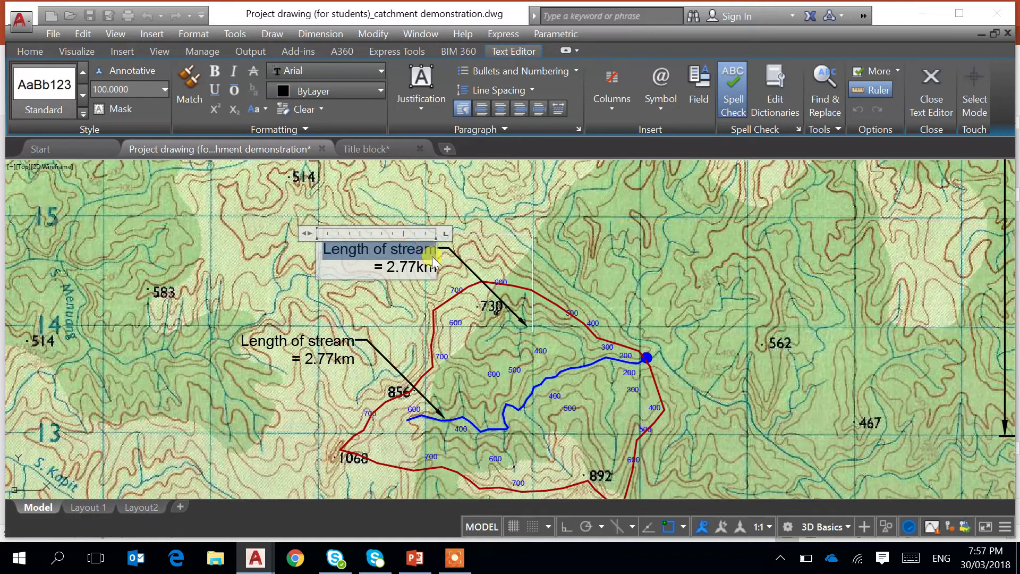
{"action": "type", "text": "Area o"}
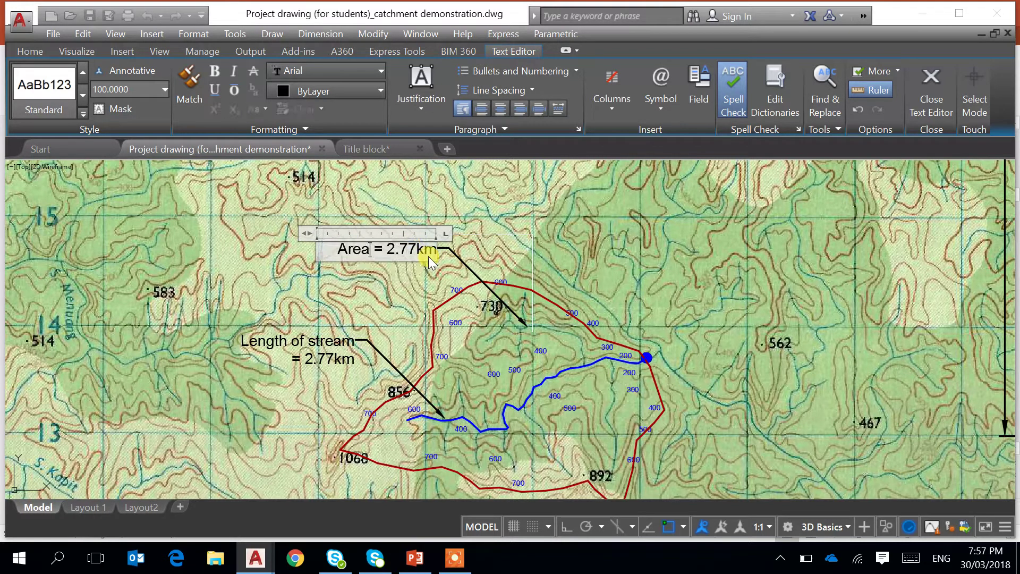
{"action": "type", "text": "f catchment"}
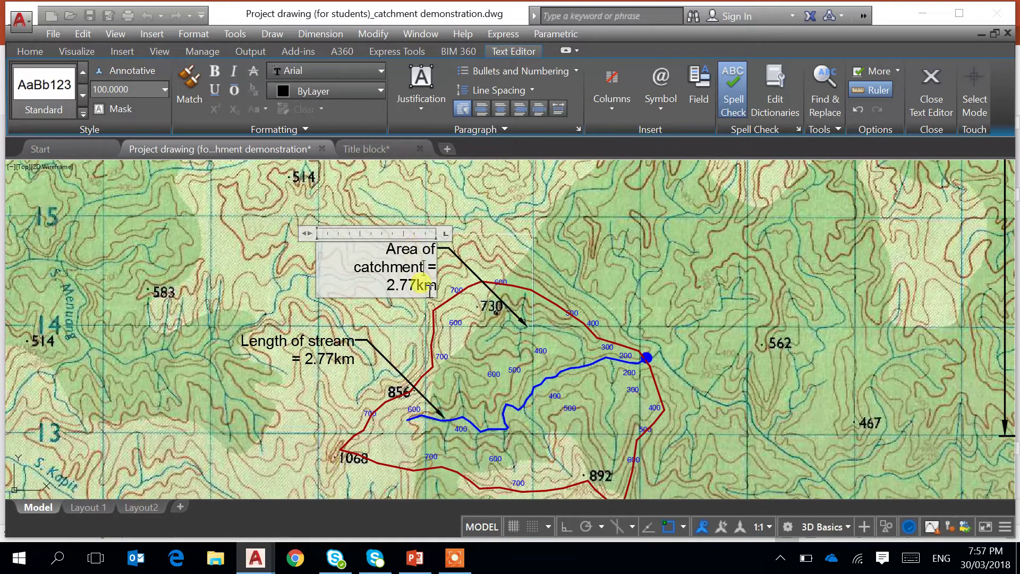
{"action": "left_click_drag", "start_coordinate": [434, 287], "coordinate": [382, 290]}
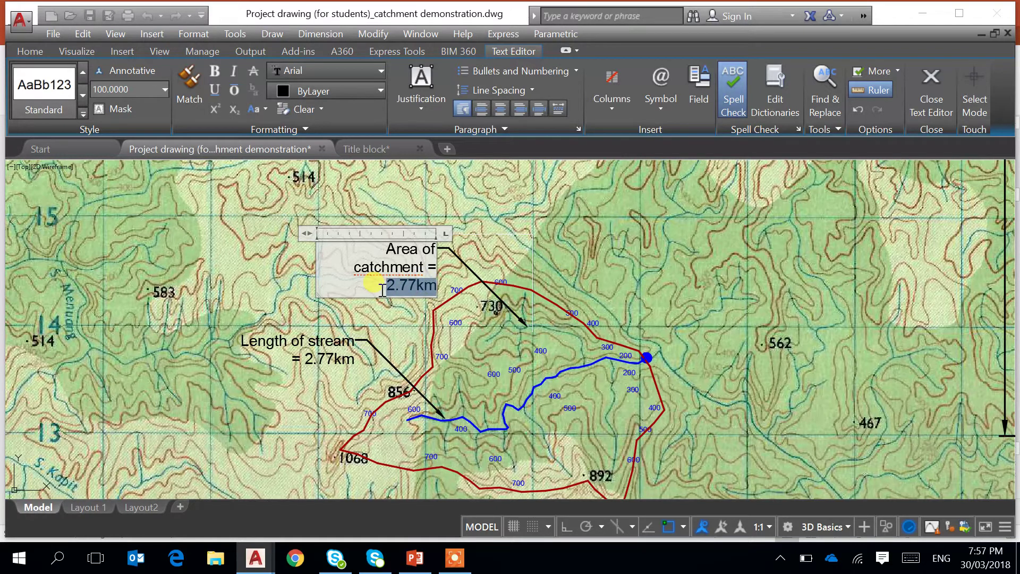
{"action": "type", "text": "3"}
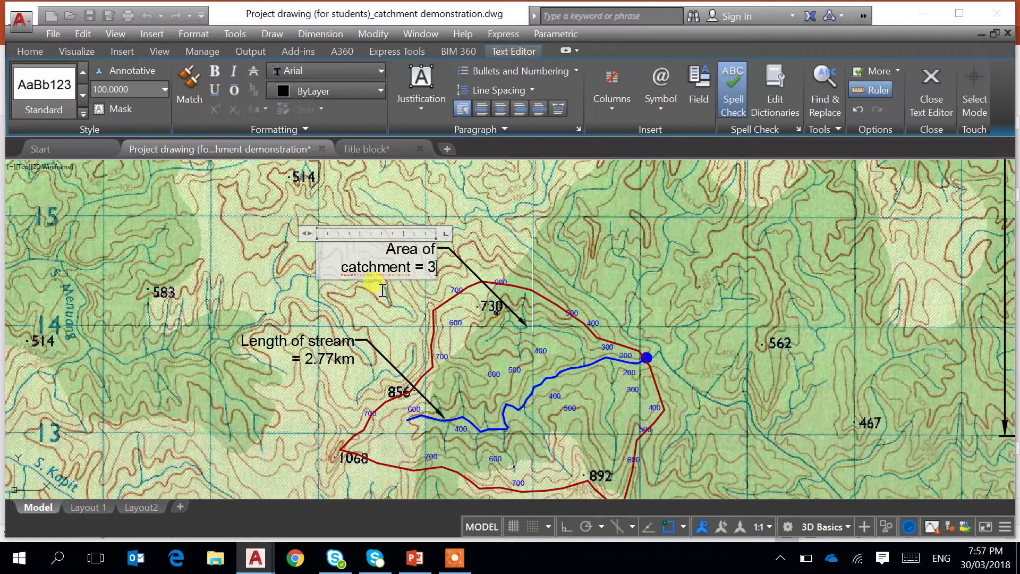
{"action": "type", "text": ".6"}
{"action": "type", "text": "68"}
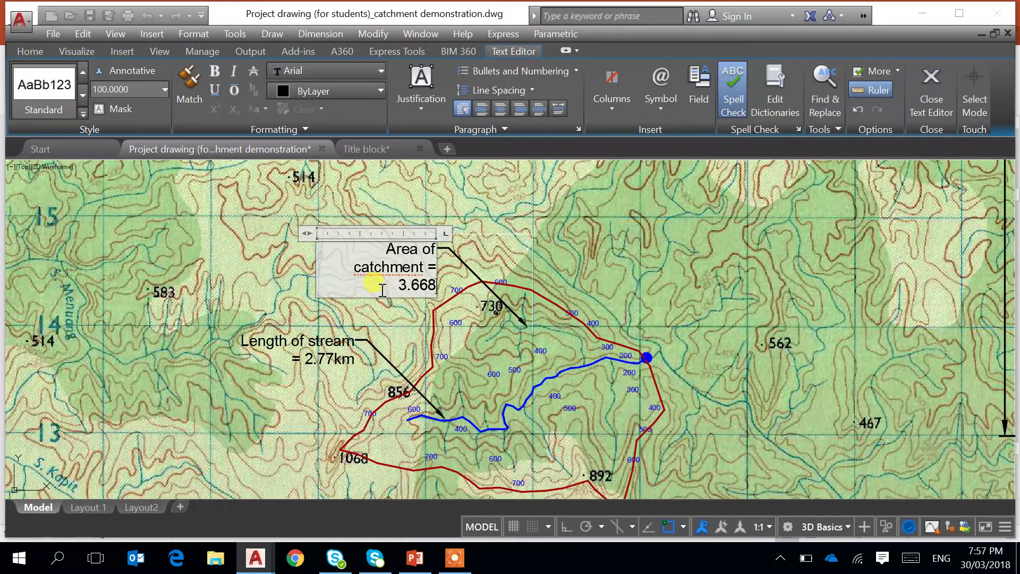
{"action": "type", "text": " sq km"}
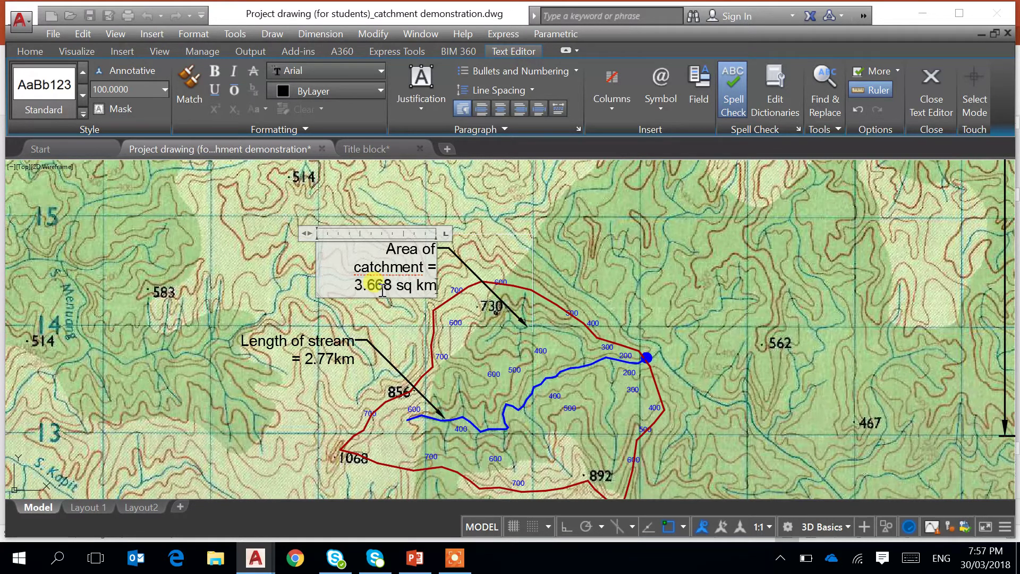
{"action": "left_click", "coordinate": [357, 330]}
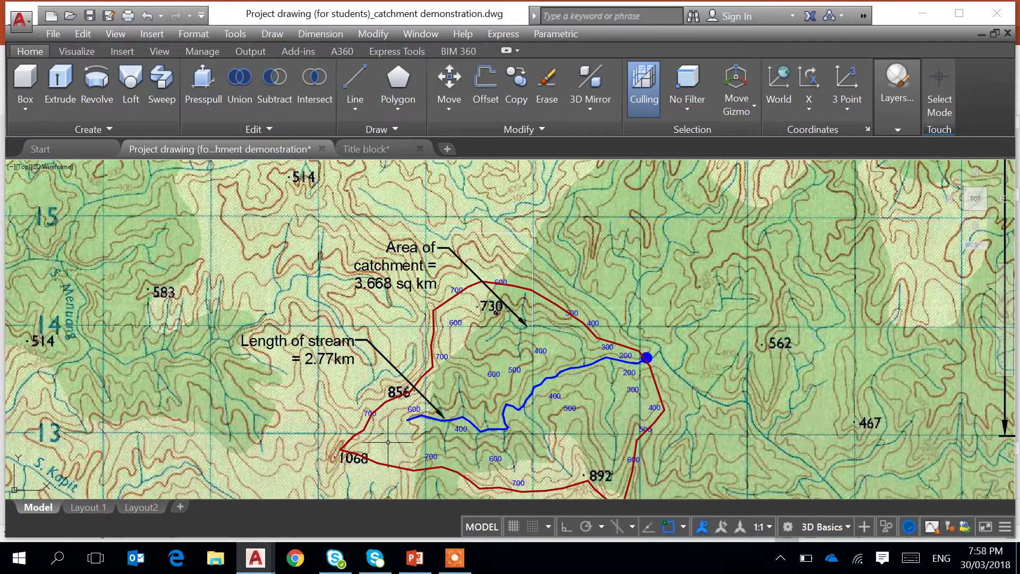
- Copy the Length of stream label and place the copy left of the original
{"action": "middle_click_drag", "start_coordinate": [396, 441], "coordinate": [392, 377]}
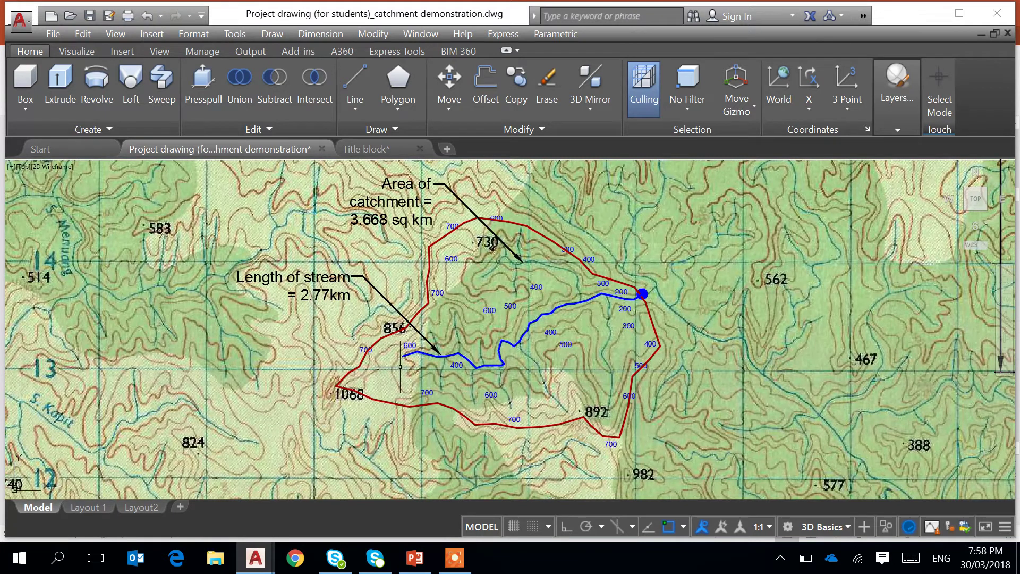
{"action": "scroll", "coordinate": [400, 366], "scroll_direction": "up", "scroll_amount": 2}
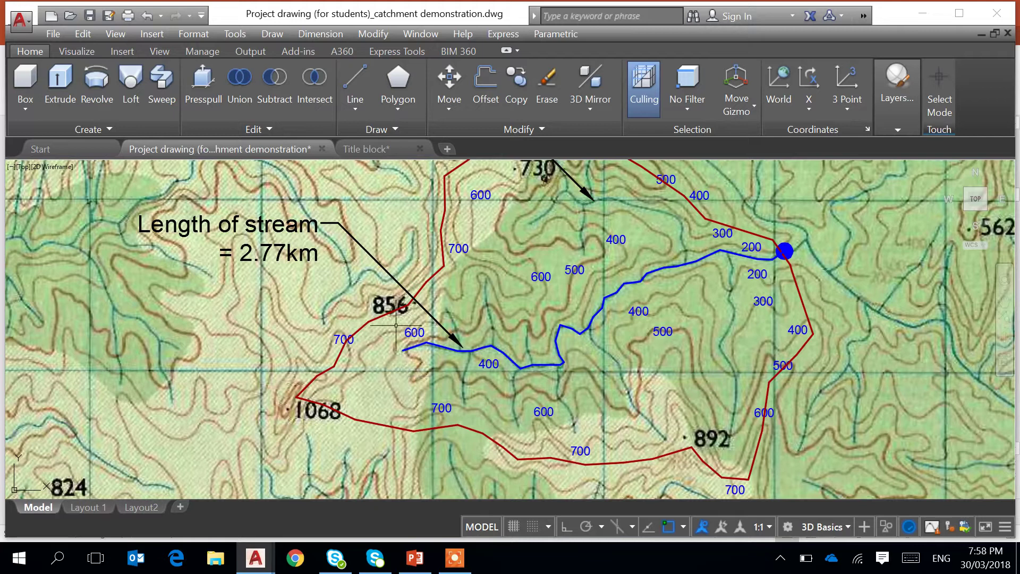
{"action": "scroll", "coordinate": [398, 366], "scroll_direction": "down", "scroll_amount": 2}
{"action": "type", "text": "cp"}
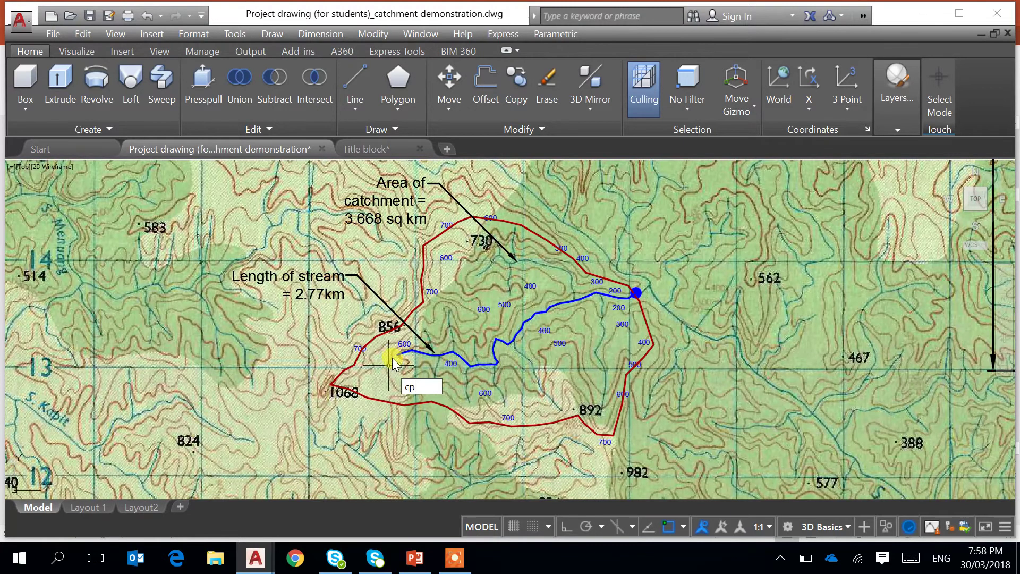
{"action": "key", "text": "Return"}
{"action": "left_click", "coordinate": [329, 297]}
{"action": "key", "text": "Return"}
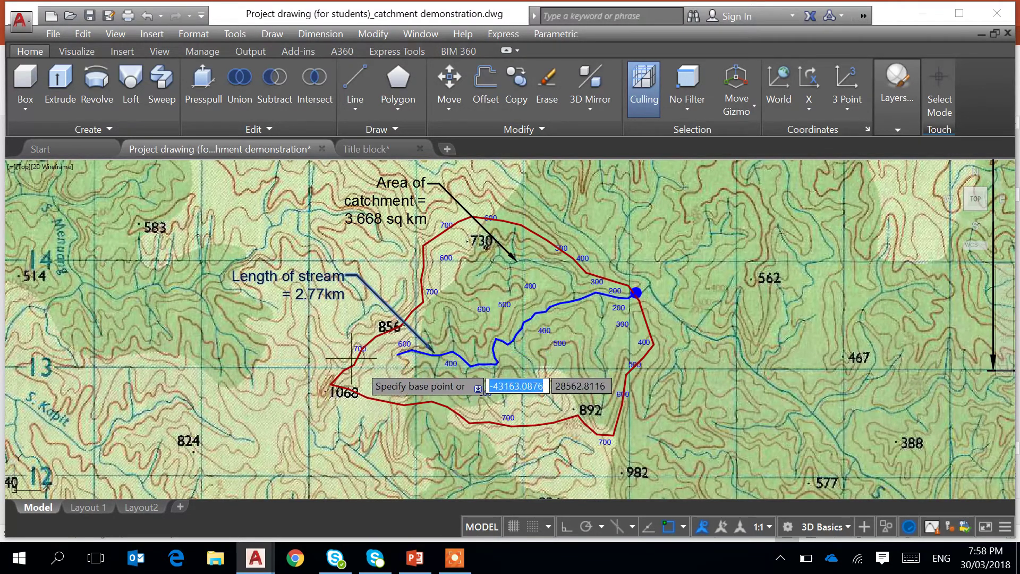
{"action": "left_click", "coordinate": [321, 310]}
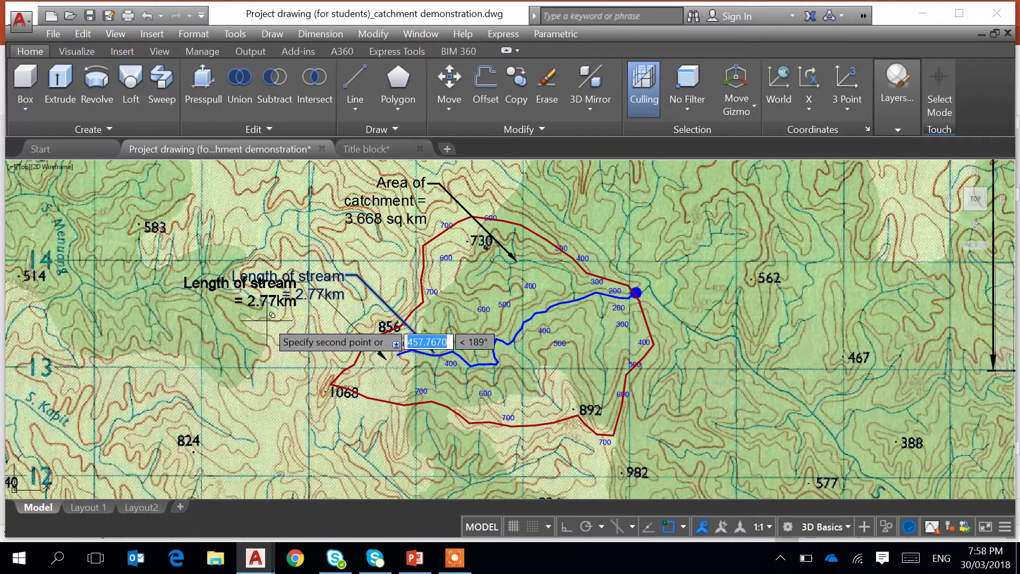
{"action": "scroll", "coordinate": [266, 320], "scroll_direction": "up", "scroll_amount": 2}
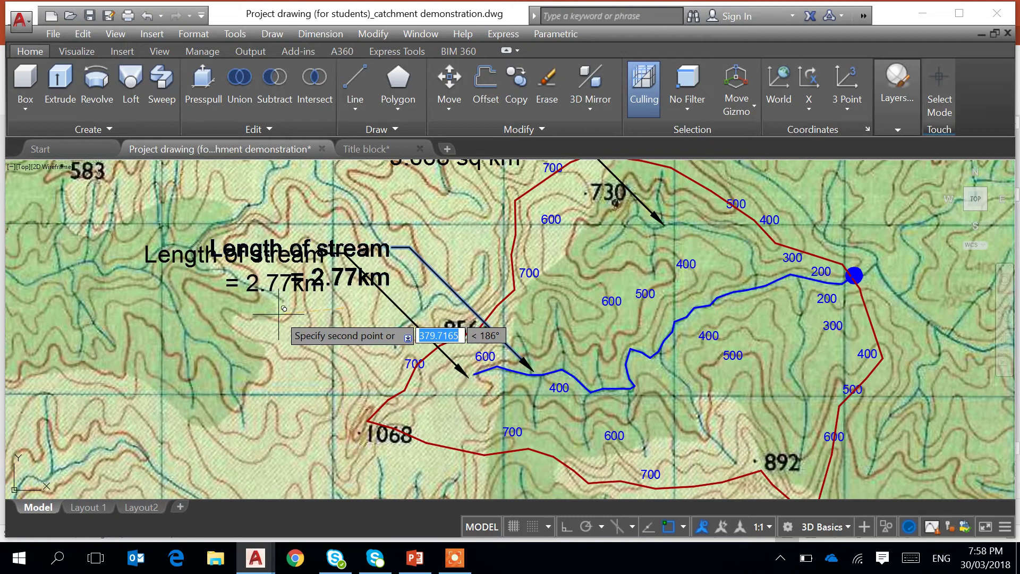
{"action": "left_click", "coordinate": [279, 314]}
{"action": "key", "text": "Return"}
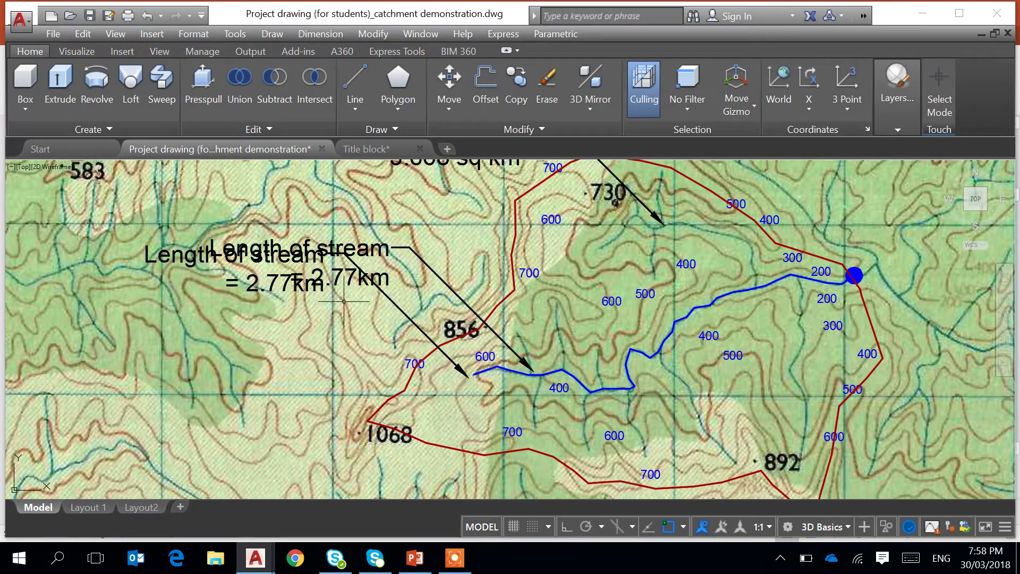
- Move the copied label's text below the original so it points at the stream's upper end near 600
{"action": "left_click", "coordinate": [393, 300]}
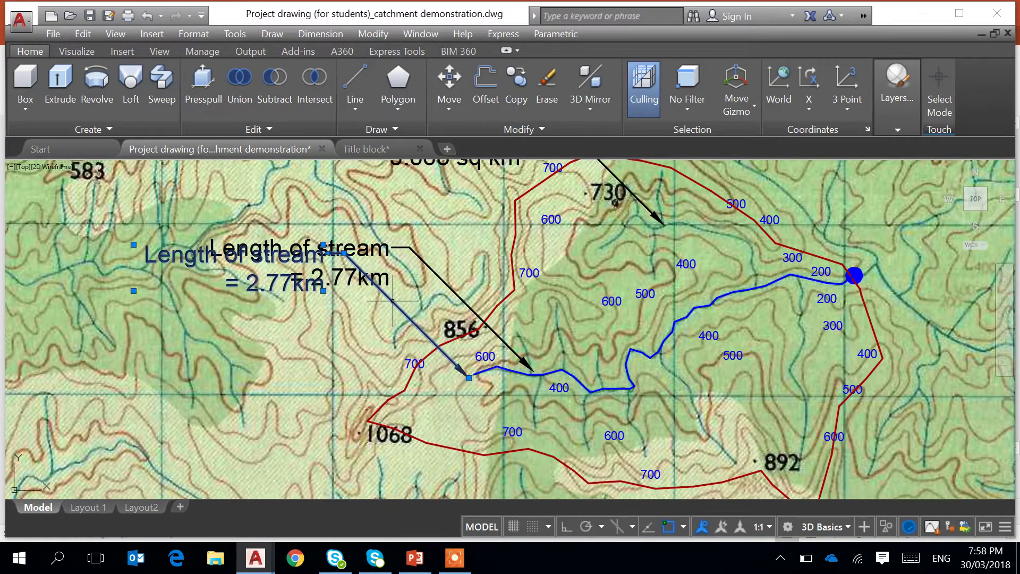
{"action": "left_click", "coordinate": [345, 253]}
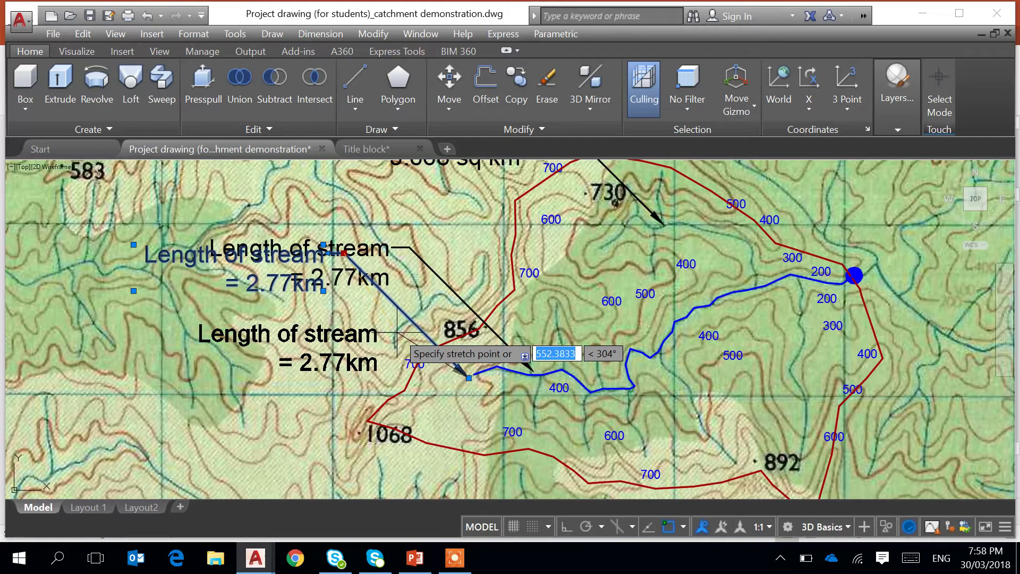
{"action": "left_click", "coordinate": [396, 333]}
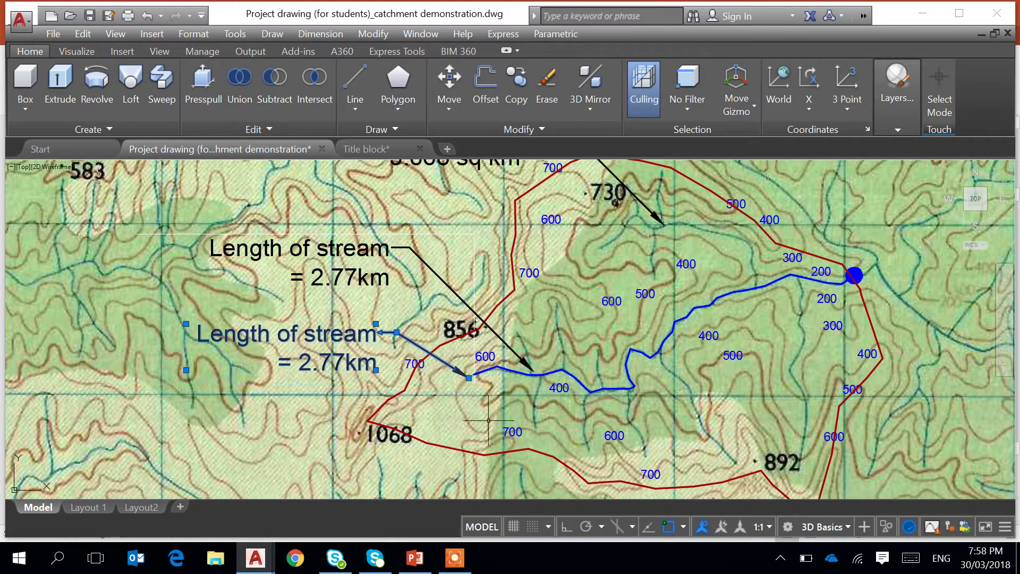
{"action": "key", "text": "Escape"}
{"action": "scroll", "coordinate": [472, 374], "scroll_direction": "up", "scroll_amount": 3}
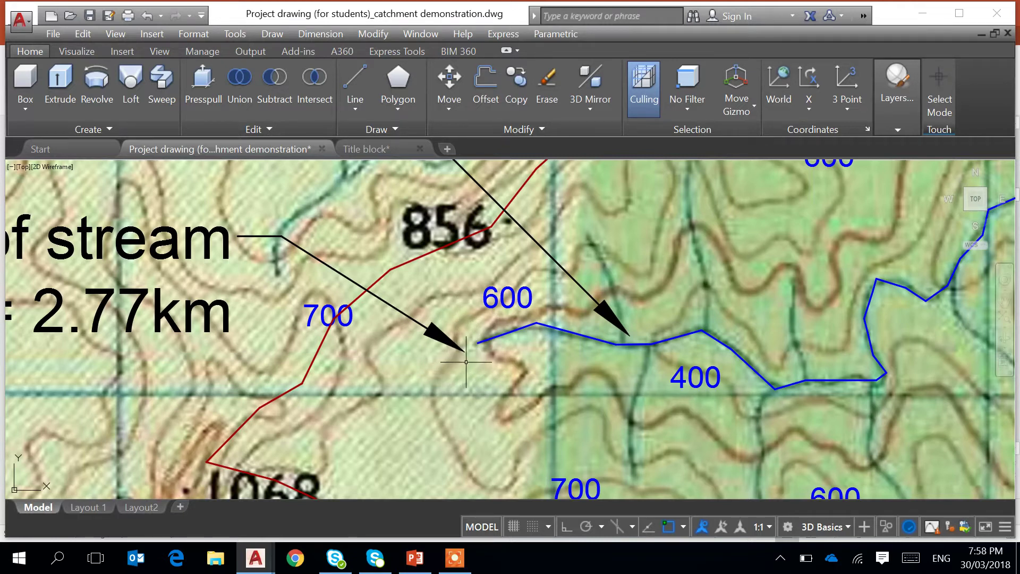
{"action": "scroll", "coordinate": [466, 361], "scroll_direction": "down", "scroll_amount": 2}
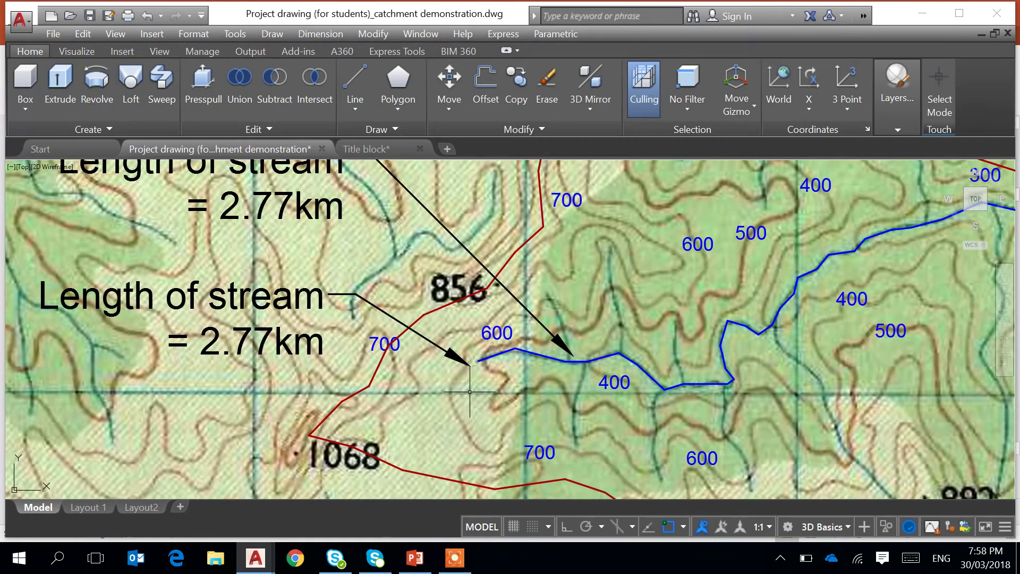
{"action": "scroll", "coordinate": [478, 365], "scroll_direction": "up", "scroll_amount": 3}
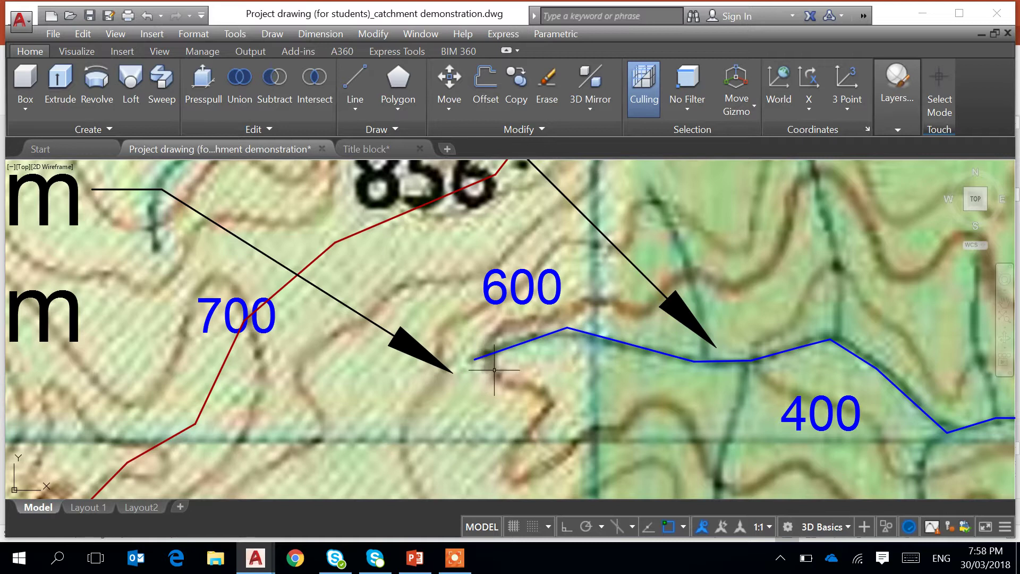
{"action": "scroll", "coordinate": [478, 361], "scroll_direction": "down", "scroll_amount": 2}
{"action": "scroll", "coordinate": [478, 361], "scroll_direction": "down", "scroll_amount": 4}
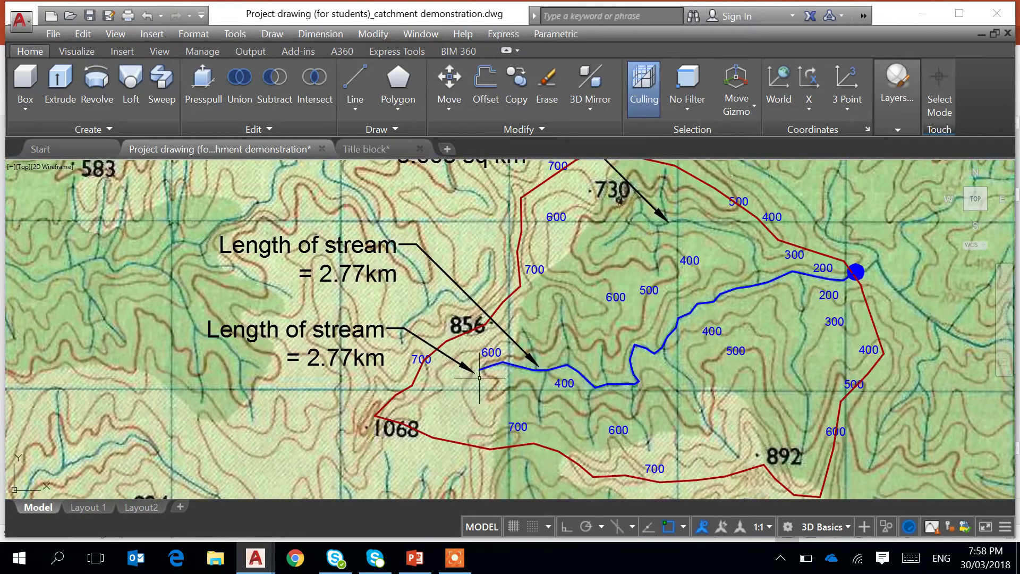
- Change the lower label's text to 'Upstream elevation = 550 ft', replacing 'Length of stream' and '2.77km'
{"action": "left_click", "coordinate": [367, 348]}
{"action": "double_click", "coordinate": [386, 356]}
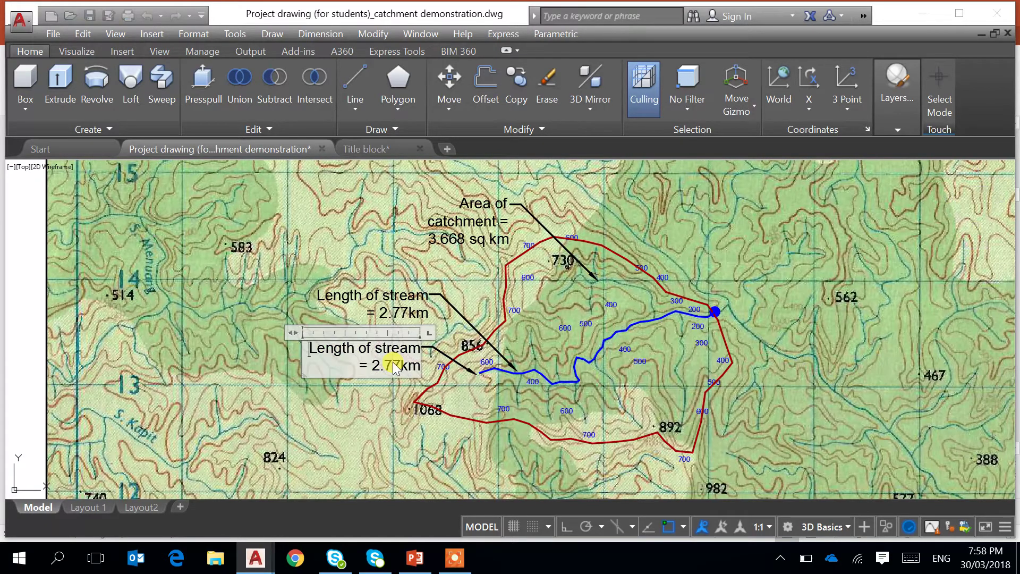
{"action": "left_click", "coordinate": [306, 339]}
{"action": "left_click_drag", "start_coordinate": [313, 348], "coordinate": [419, 349]}
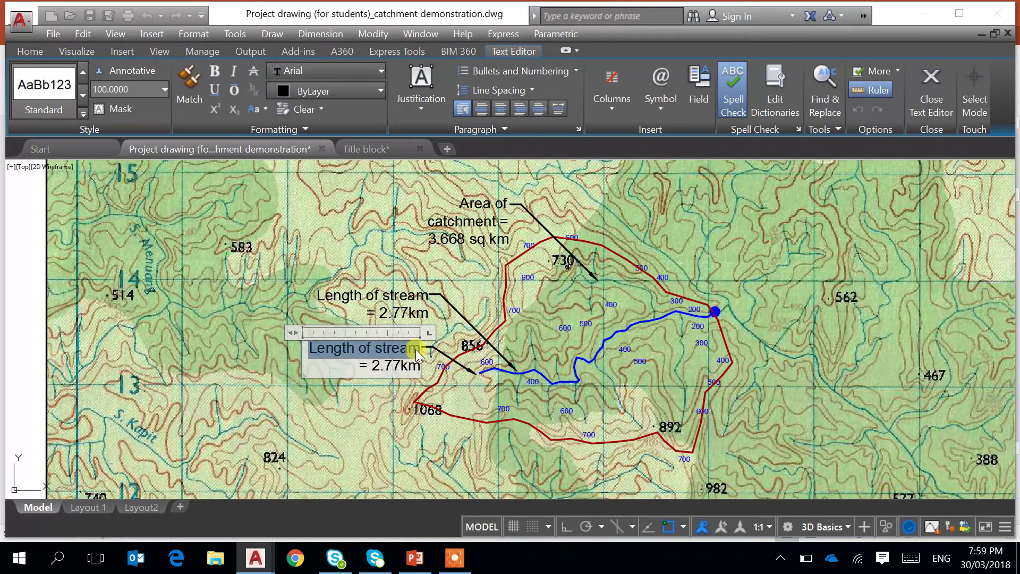
{"action": "type", "text": "Upstr"}
{"action": "type", "text": "eam el"}
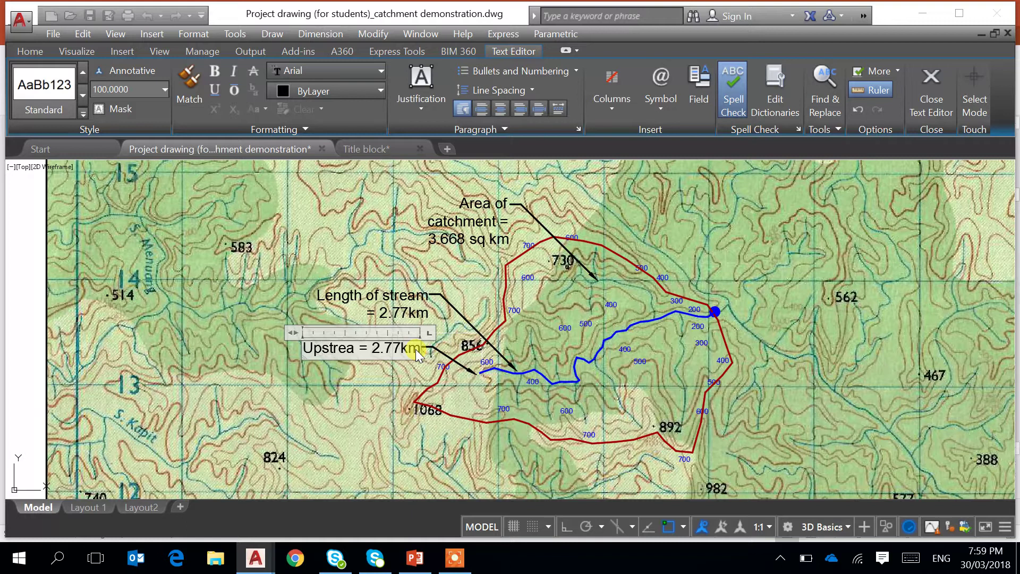
{"action": "type", "text": "evatio"}
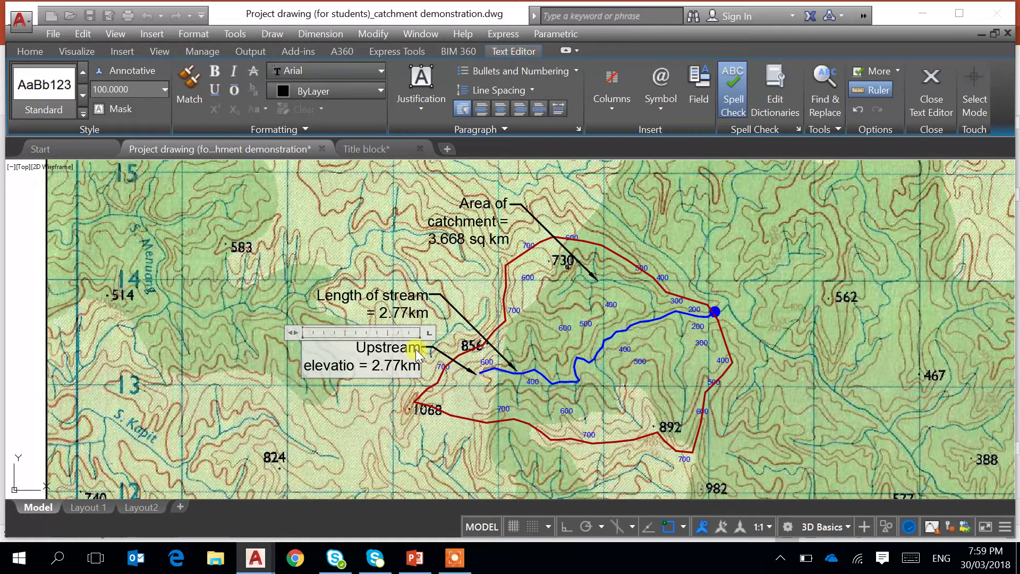
{"action": "type", "text": "n"}
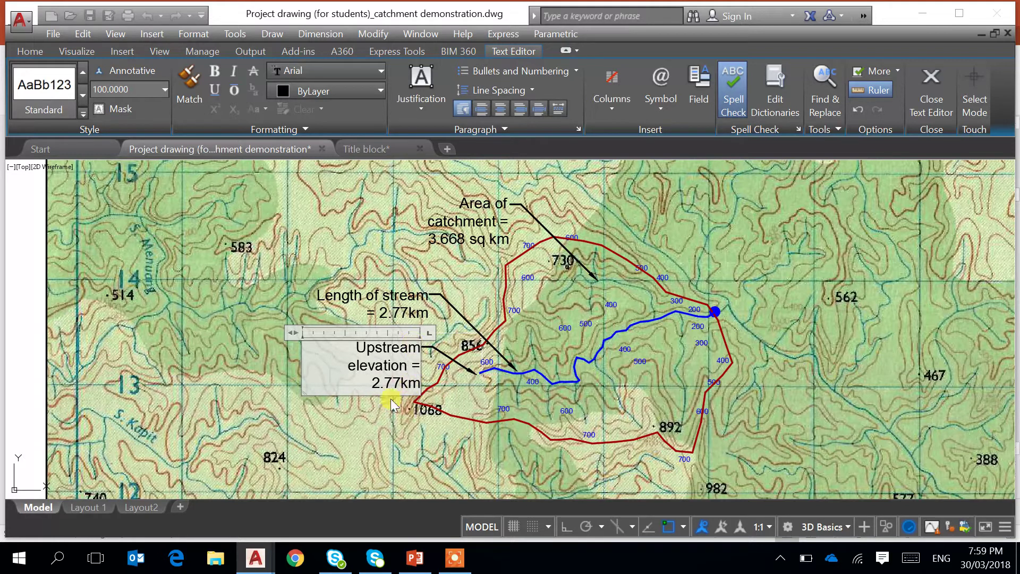
{"action": "left_click_drag", "start_coordinate": [371, 382], "coordinate": [441, 384]}
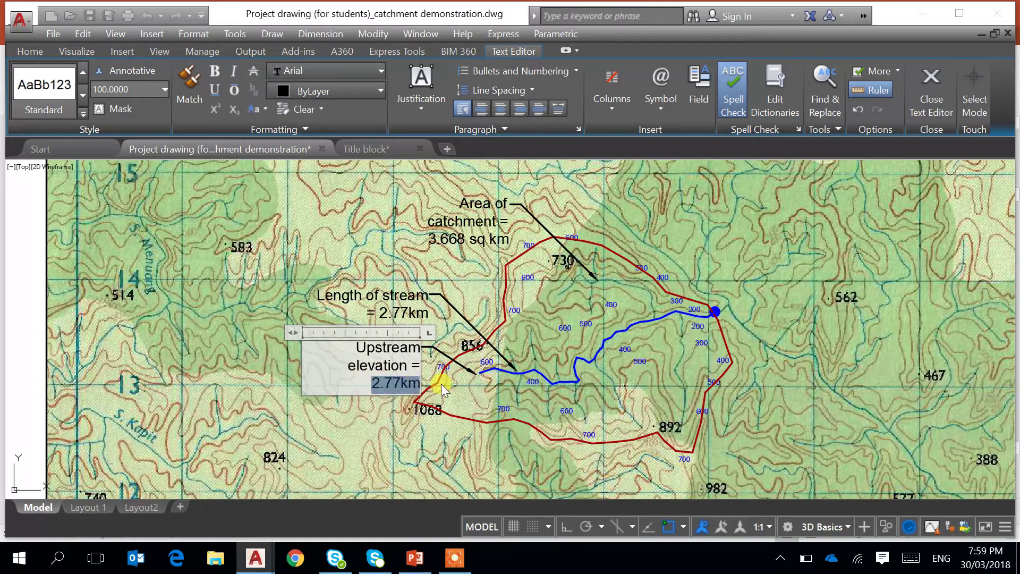
{"action": "type", "text": "550"}
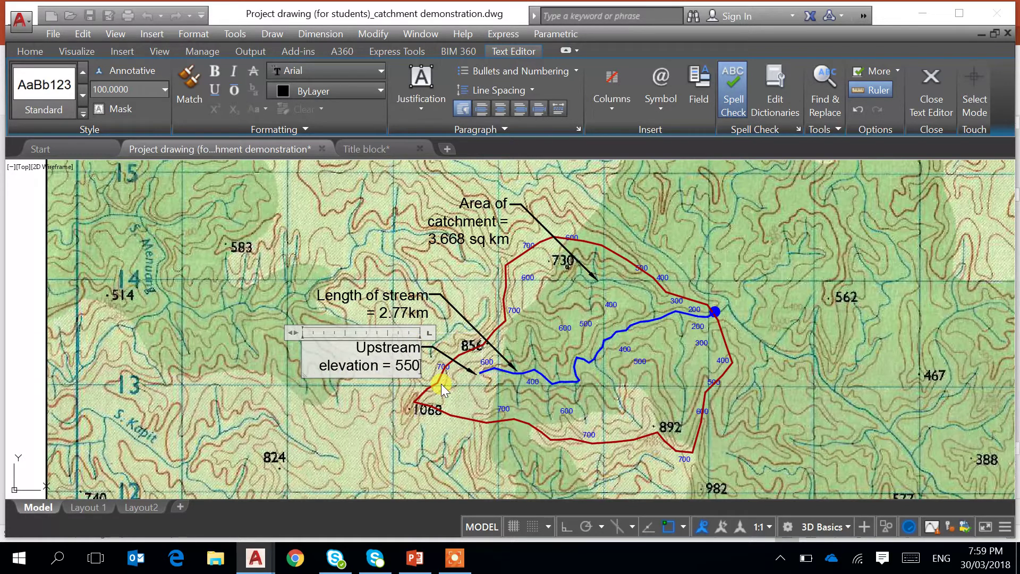
{"action": "type", "text": "ft"}
{"action": "key", "text": "BackSpace"}
{"action": "key", "text": "BackSpace"}
{"action": "type", "text": "ft"}
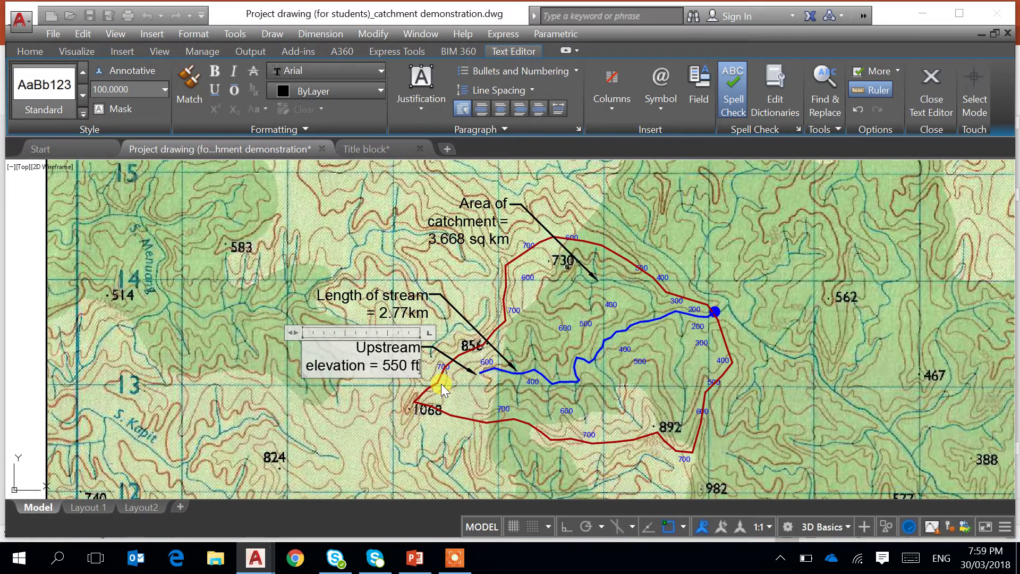
{"action": "left_click", "coordinate": [415, 393]}
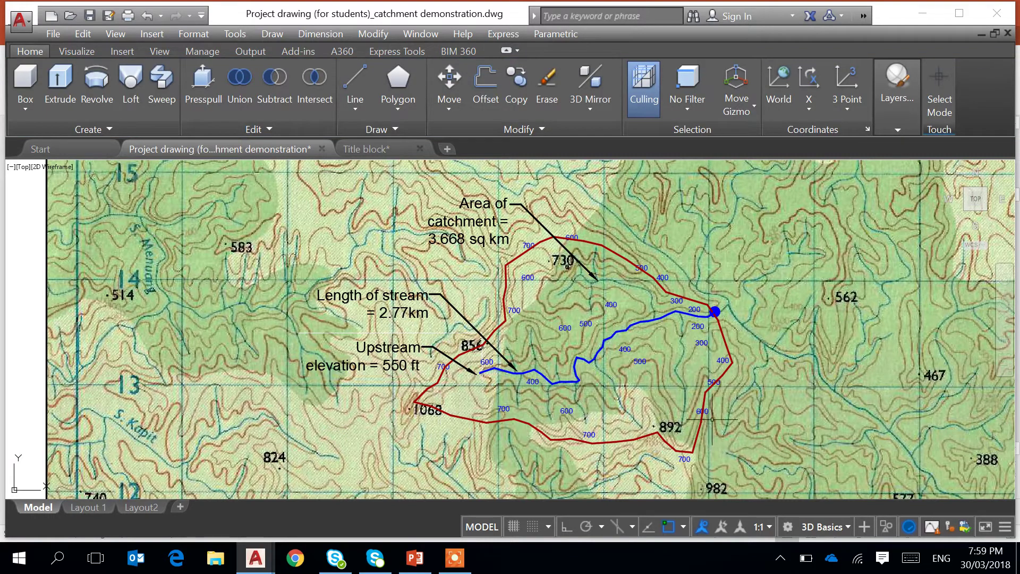
- Copy the Upstream elevation note with CO and place the copy at the blue outlet point
{"action": "middle_click_drag", "start_coordinate": [767, 422], "coordinate": [589, 455]}
{"action": "scroll", "coordinate": [535, 349], "scroll_direction": "up", "scroll_amount": 4}
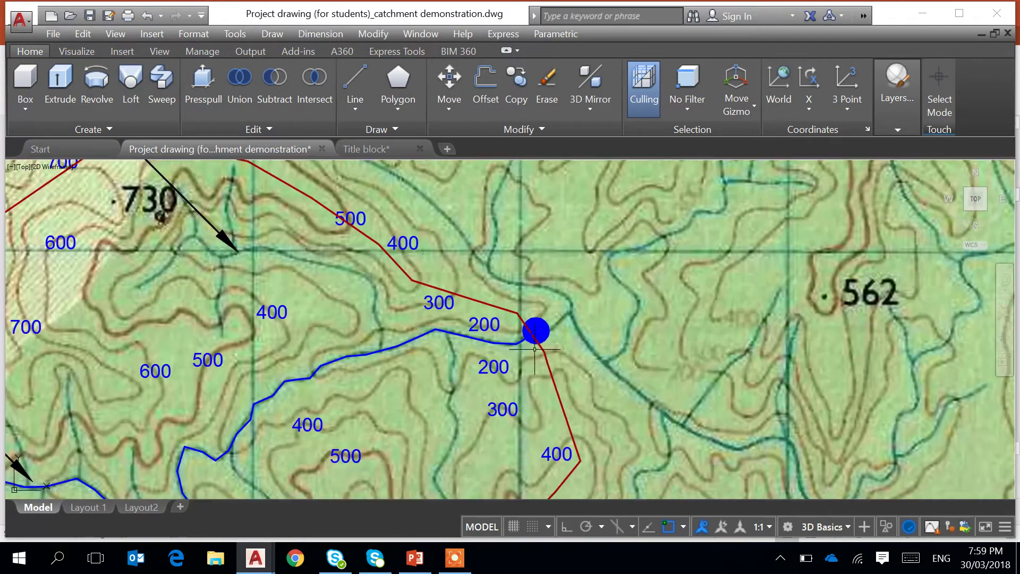
{"action": "scroll", "coordinate": [558, 366], "scroll_direction": "down", "scroll_amount": 2}
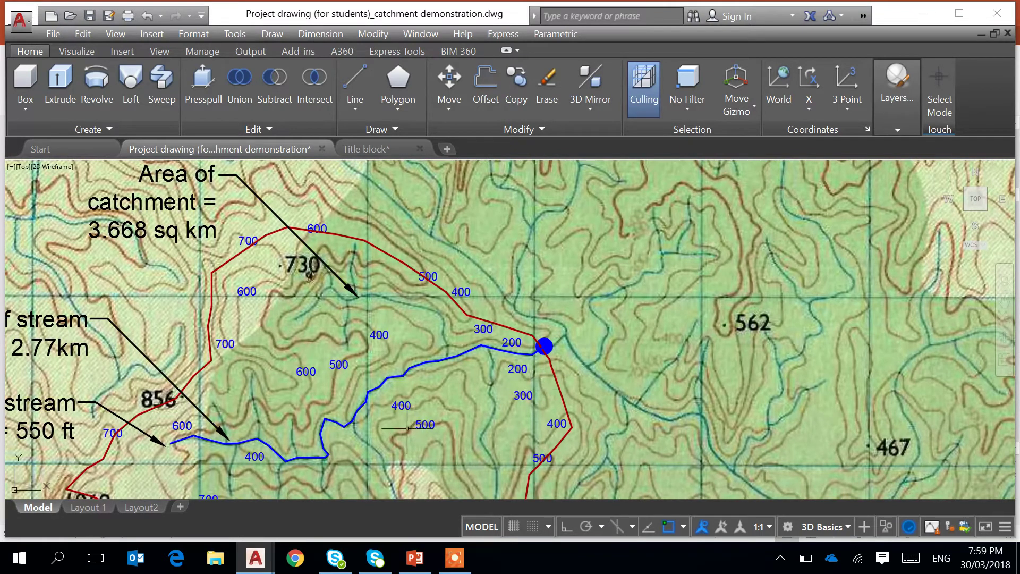
{"action": "type", "text": "co"}
{"action": "key", "text": "Return"}
{"action": "left_click", "coordinate": [127, 421]}
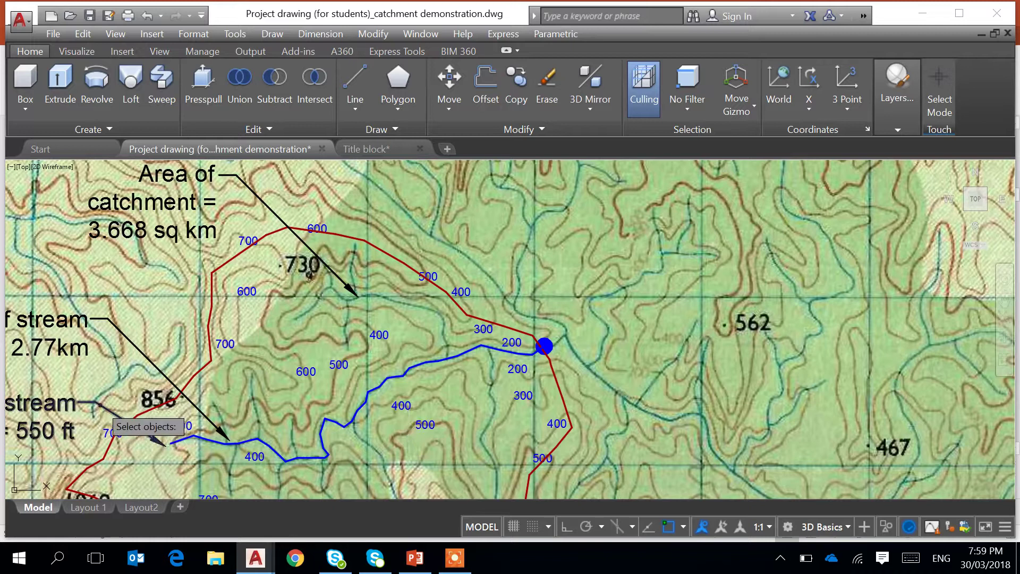
{"action": "key", "text": "Return"}
{"action": "left_click", "coordinate": [113, 420]}
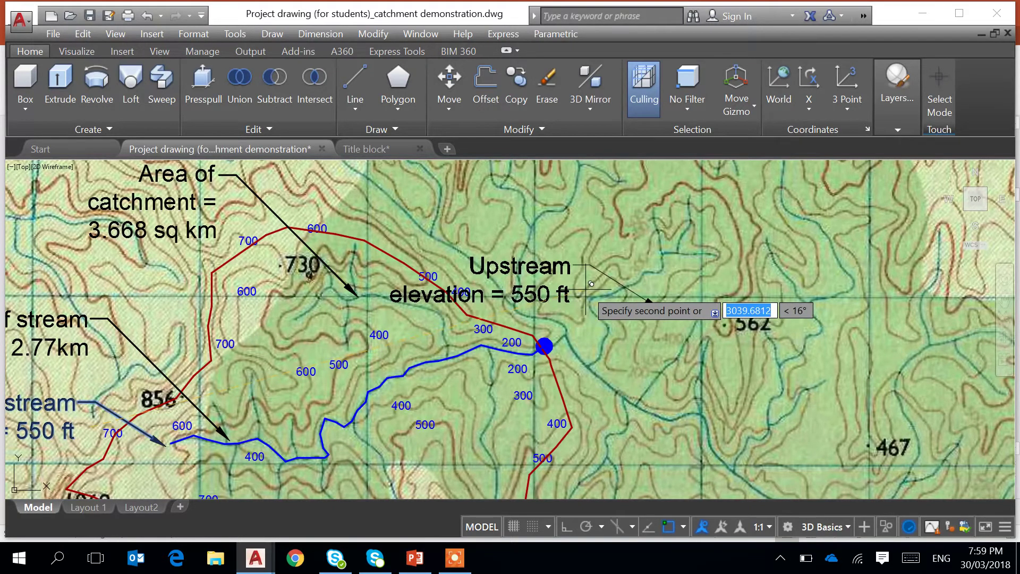
{"action": "scroll", "coordinate": [466, 303], "scroll_direction": "up", "scroll_amount": 3}
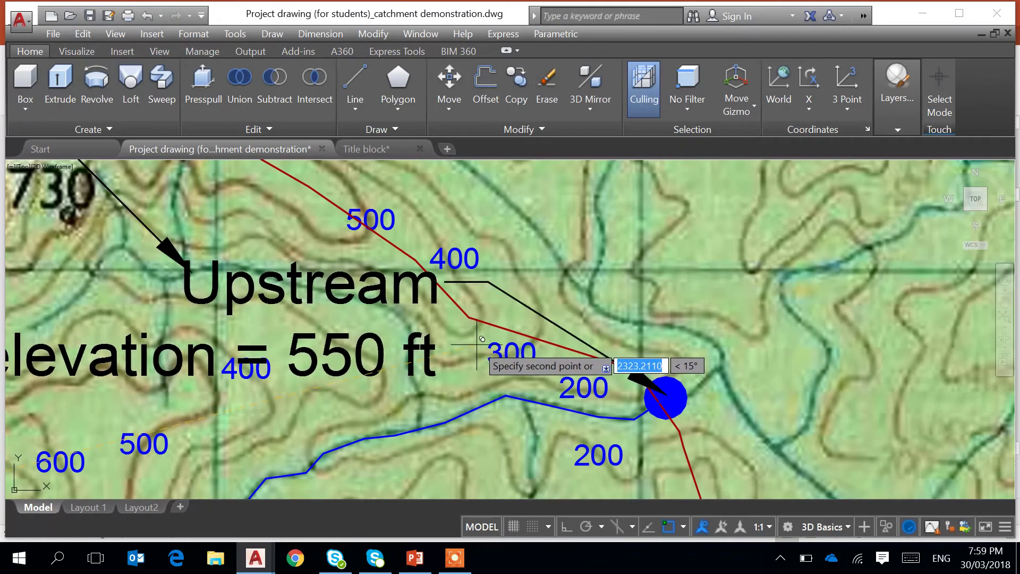
{"action": "left_click", "coordinate": [476, 344]}
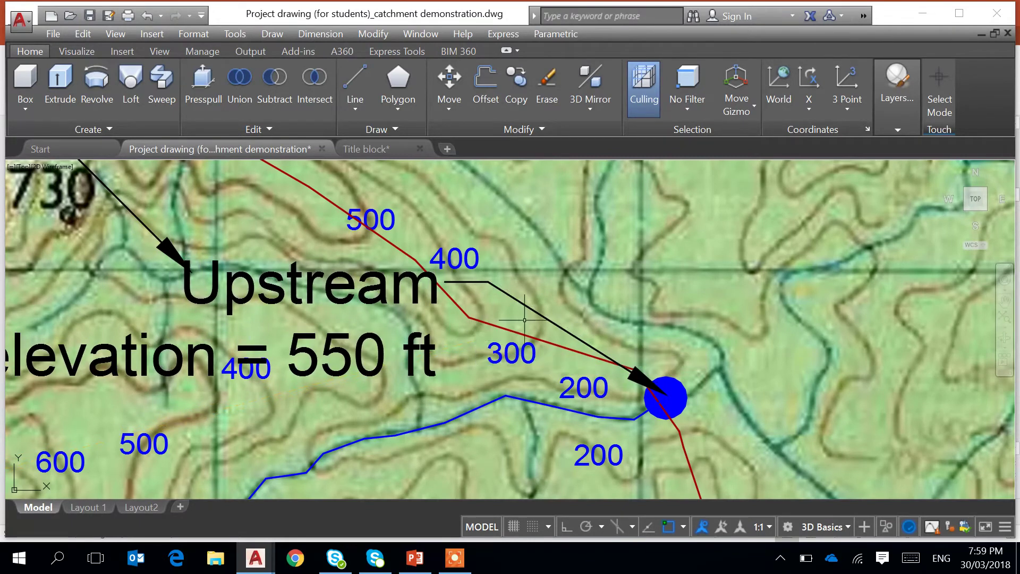
- Move the copied note's text out to the right of the outlet
{"action": "left_click", "coordinate": [498, 288]}
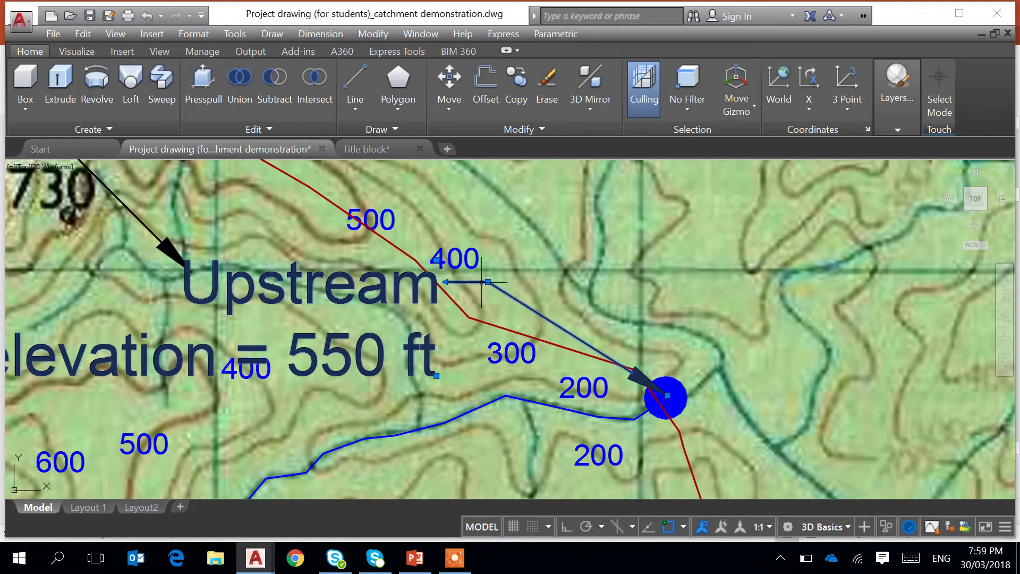
{"action": "left_click", "coordinate": [487, 281]}
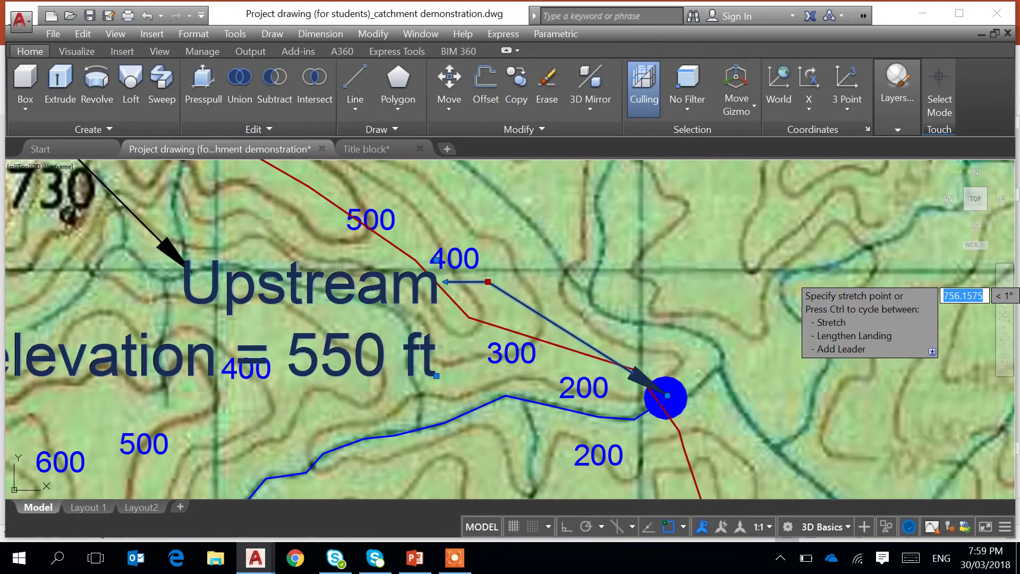
{"action": "left_click", "coordinate": [812, 274]}
{"action": "scroll", "coordinate": [834, 396], "scroll_direction": "down", "scroll_amount": 2}
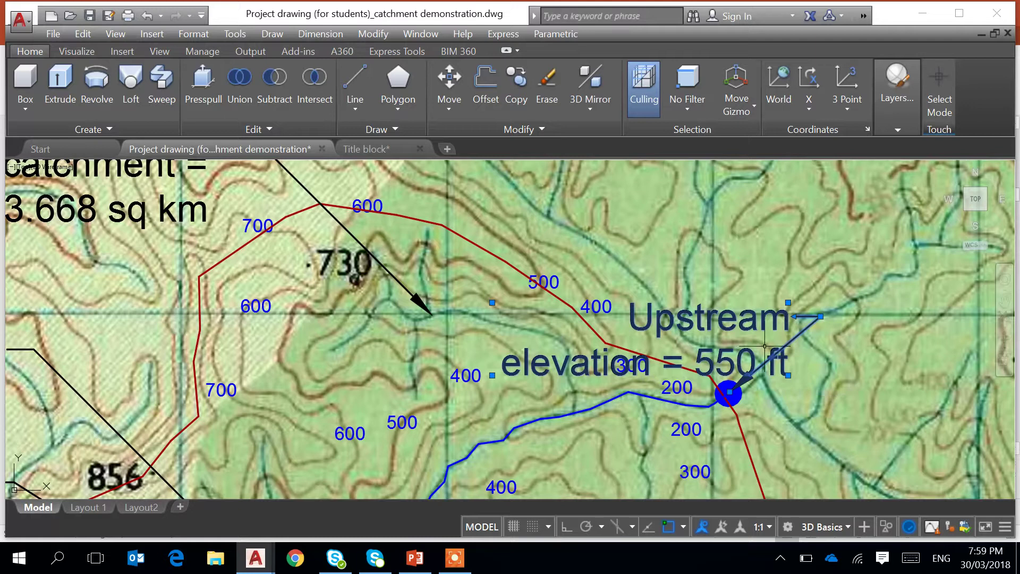
{"action": "left_click", "coordinate": [788, 302]}
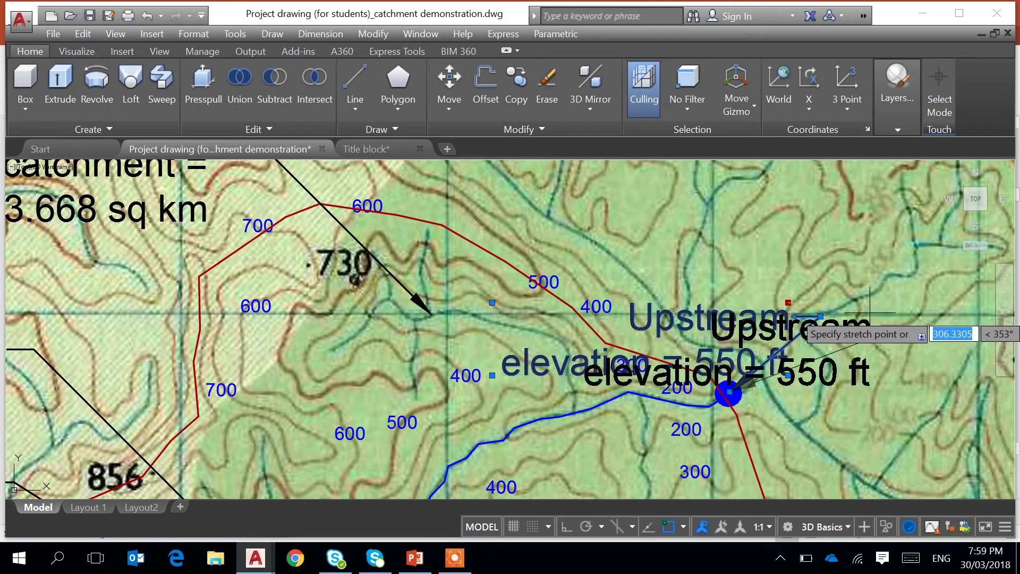
{"action": "left_click", "coordinate": [872, 312]}
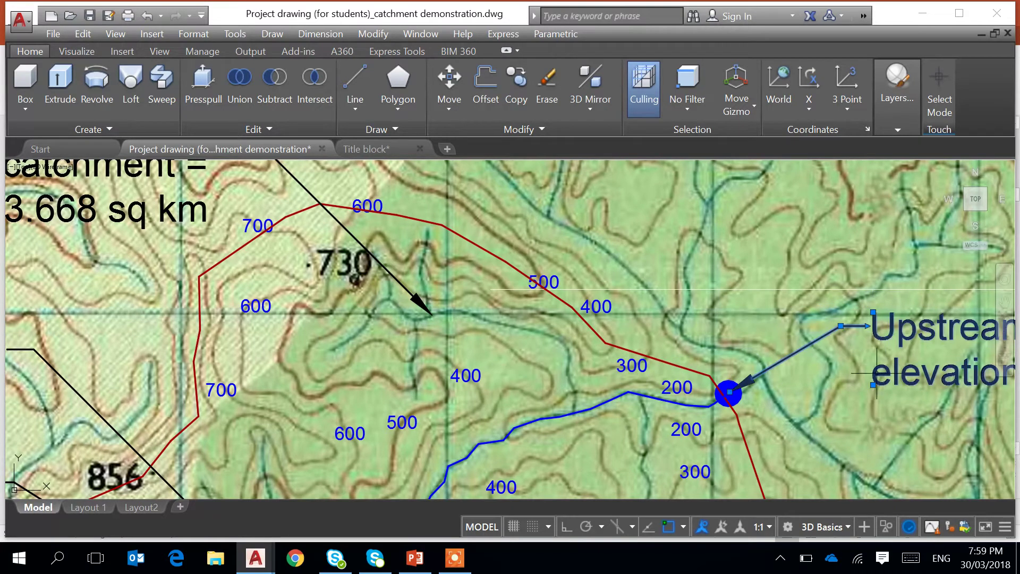
- Reposition the note's landing so the text sits just above the outlet, beside spot height 562
{"action": "middle_click_drag", "start_coordinate": [898, 431], "coordinate": [556, 407]}
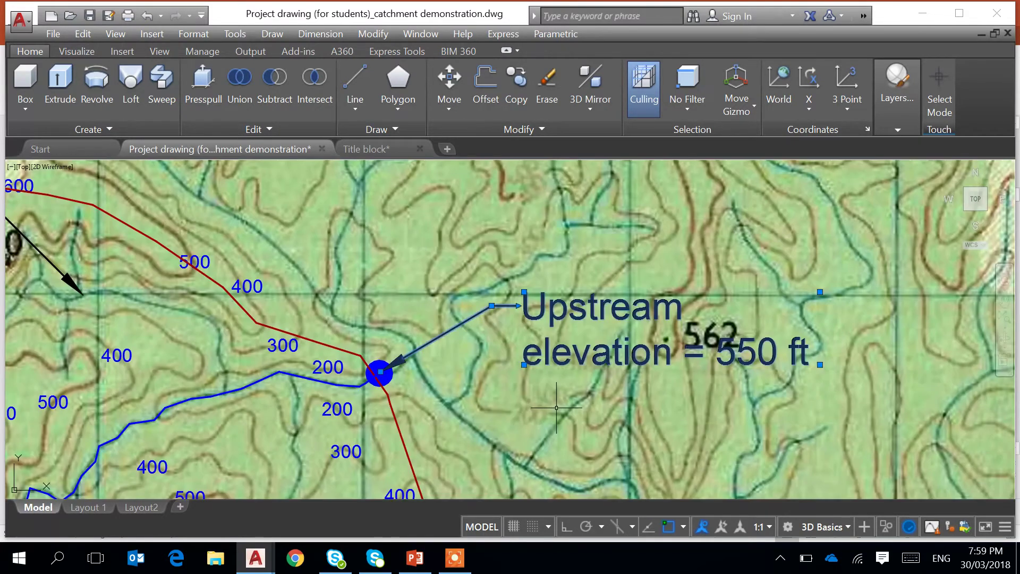
{"action": "left_click", "coordinate": [491, 305]}
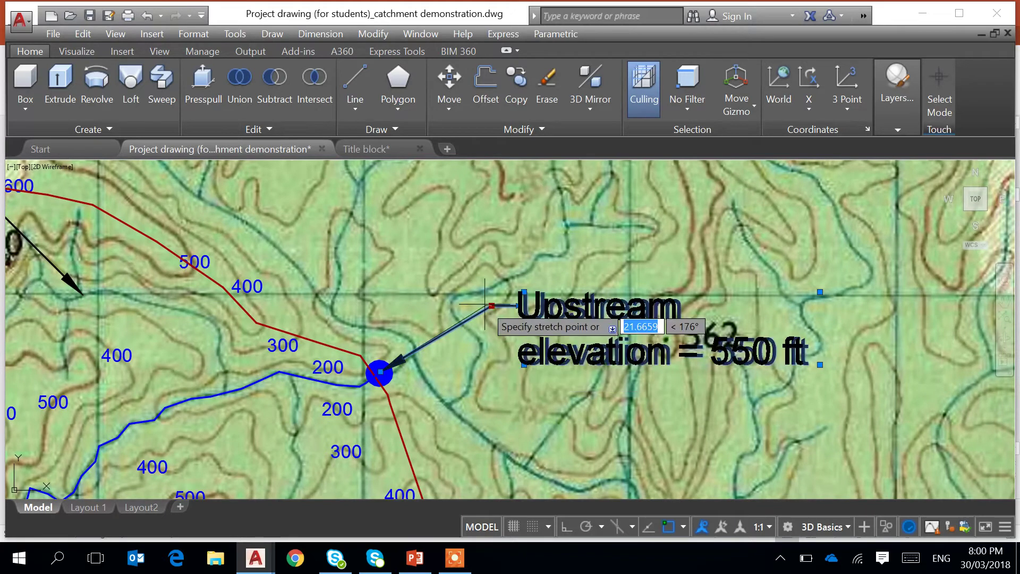
{"action": "left_click", "coordinate": [424, 266]}
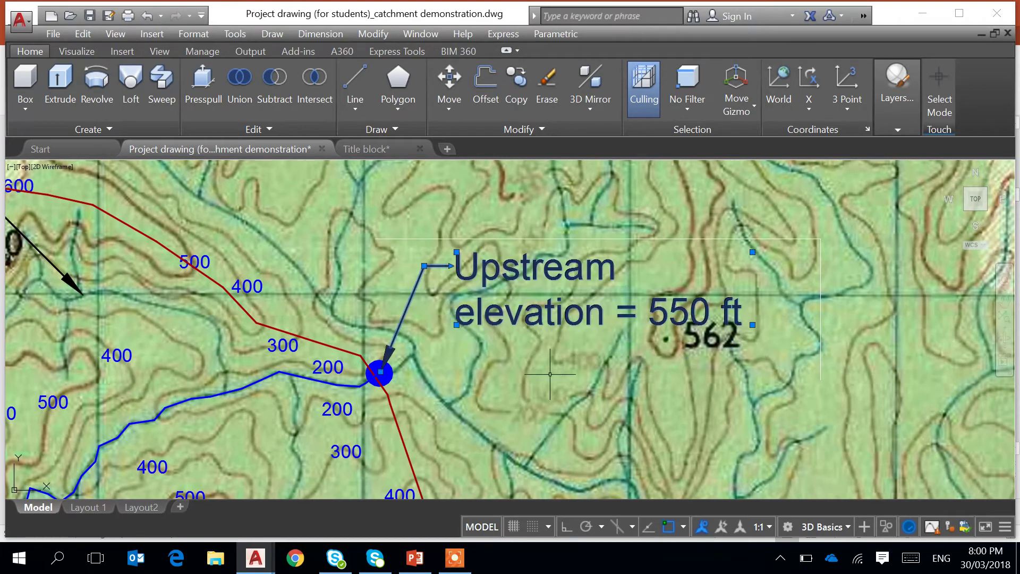
{"action": "left_click", "coordinate": [424, 266]}
{"action": "left_click", "coordinate": [417, 251]}
{"action": "left_click", "coordinate": [416, 249]}
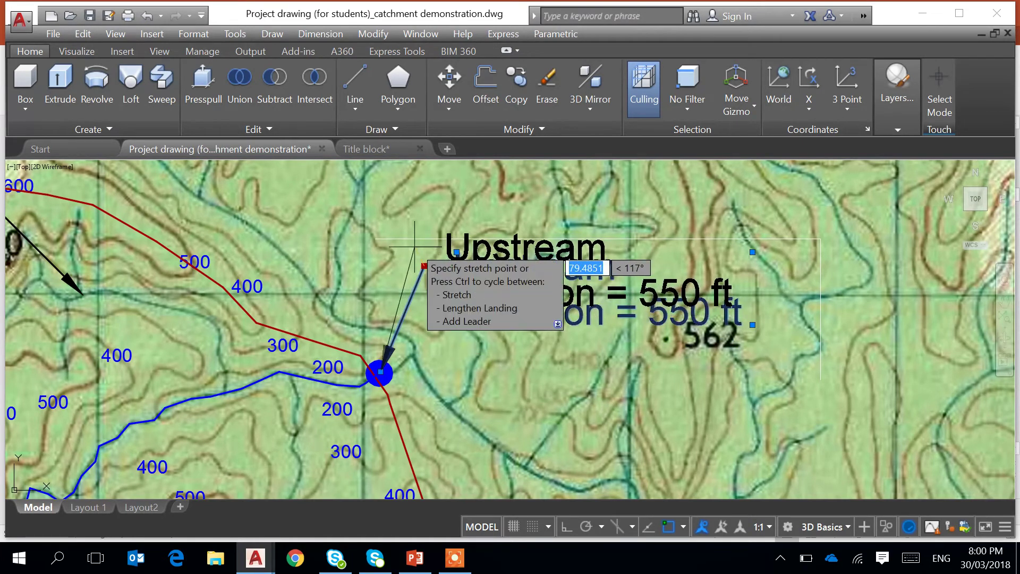
{"action": "left_click", "coordinate": [415, 247]}
{"action": "scroll", "coordinate": [570, 397], "scroll_direction": "down", "scroll_amount": 4}
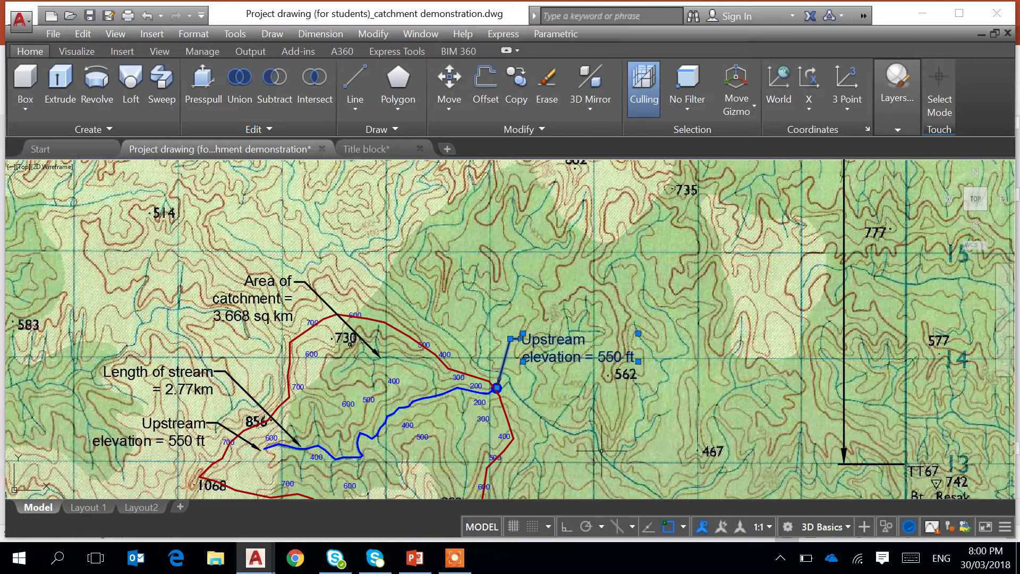
{"action": "key", "text": "Escape"}
{"action": "scroll", "coordinate": [499, 420], "scroll_direction": "up", "scroll_amount": 4}
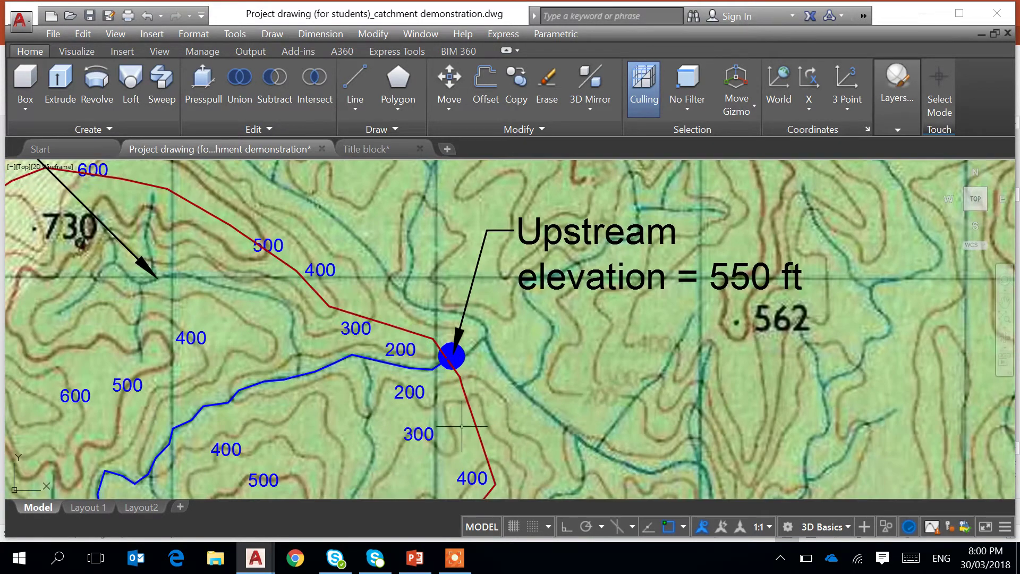
{"action": "middle_click_drag", "start_coordinate": [424, 383], "coordinate": [490, 336]}
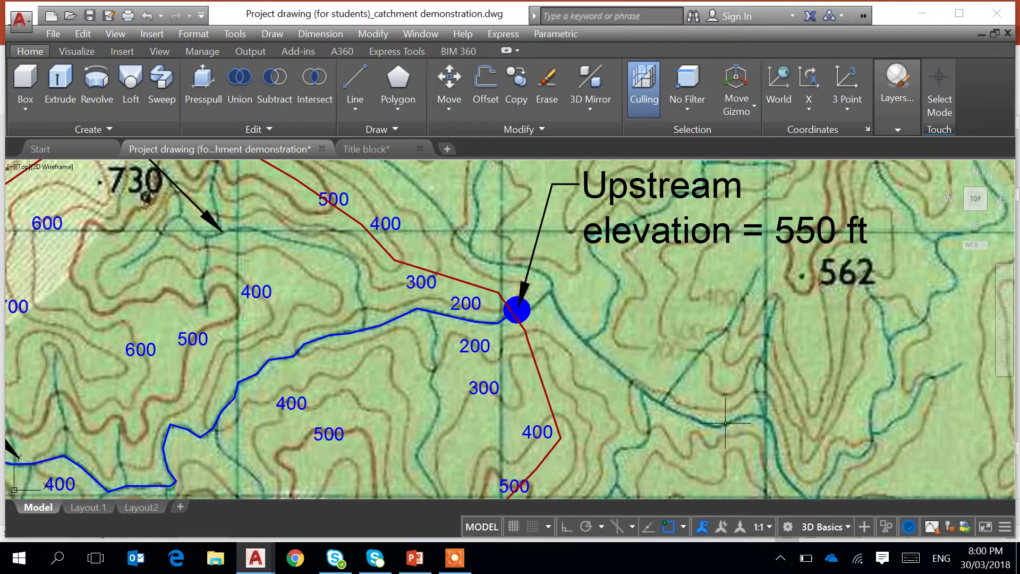
{"action": "scroll", "coordinate": [593, 345], "scroll_direction": "down", "scroll_amount": 4}
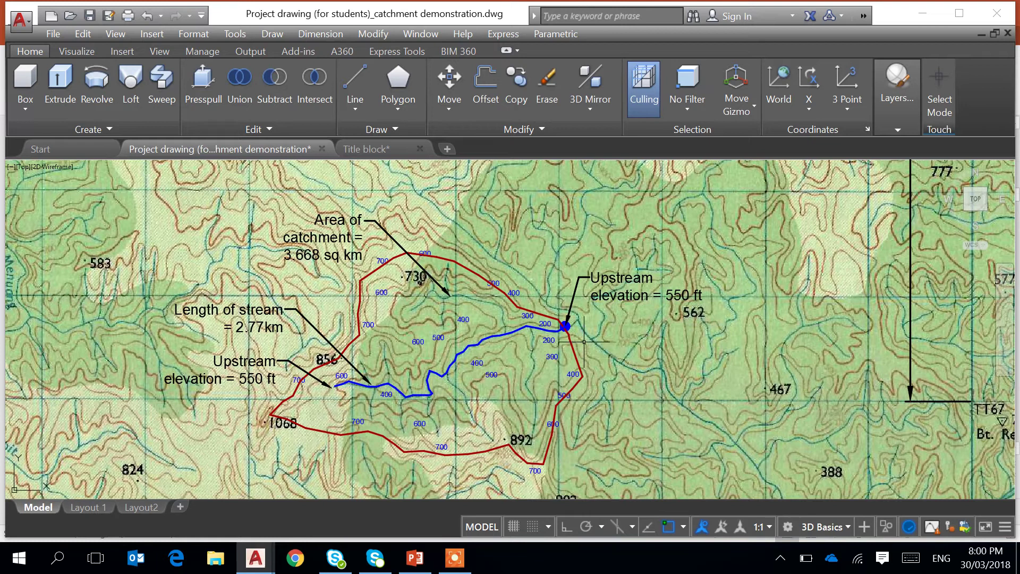
{"action": "scroll", "coordinate": [582, 327], "scroll_direction": "up", "scroll_amount": 4}
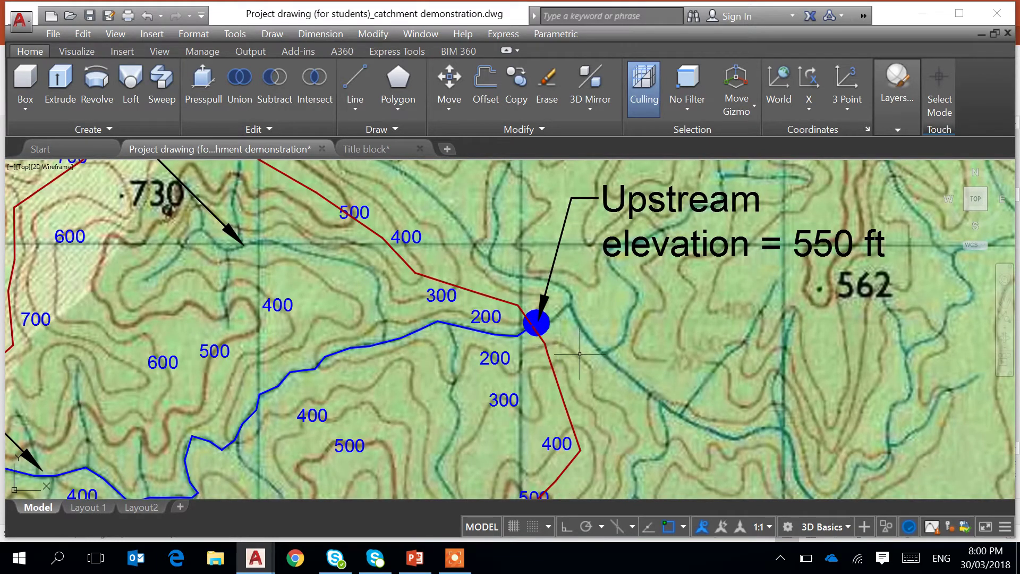
{"action": "scroll", "coordinate": [653, 440], "scroll_direction": "down", "scroll_amount": 1}
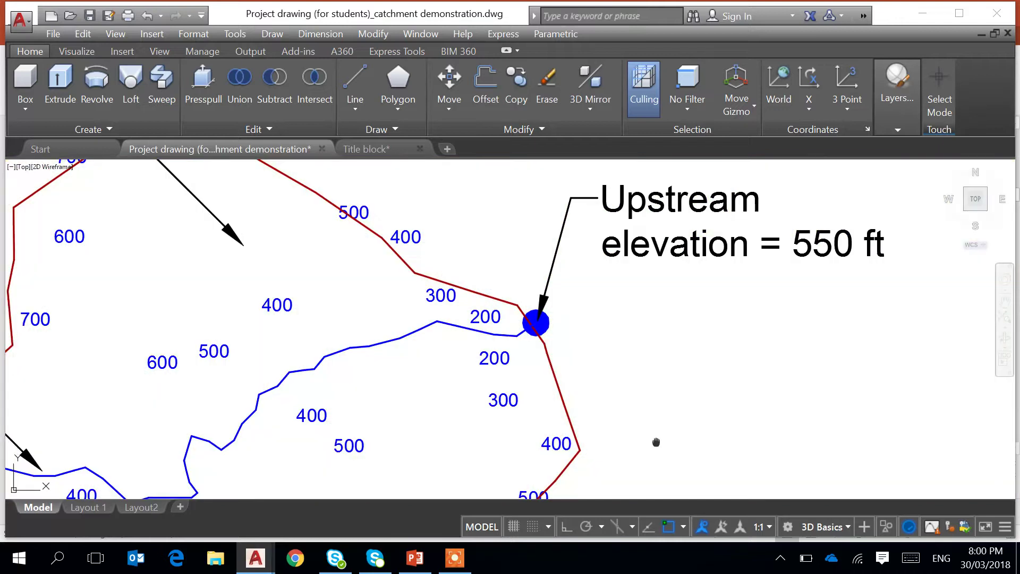
{"action": "scroll", "coordinate": [672, 452], "scroll_direction": "up", "scroll_amount": 1}
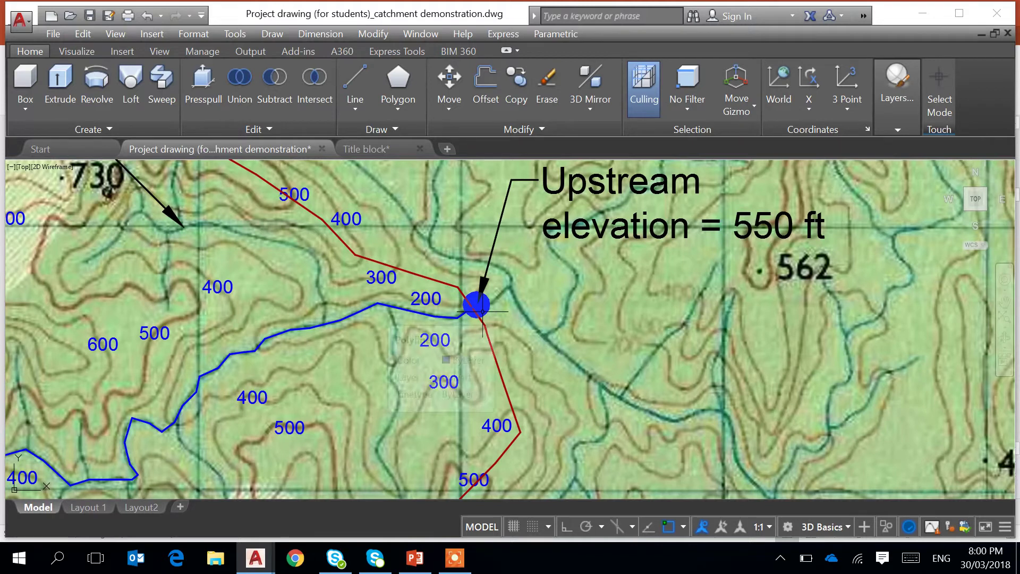
{"action": "left_click", "coordinate": [484, 330]}
{"action": "key", "text": "Escape"}
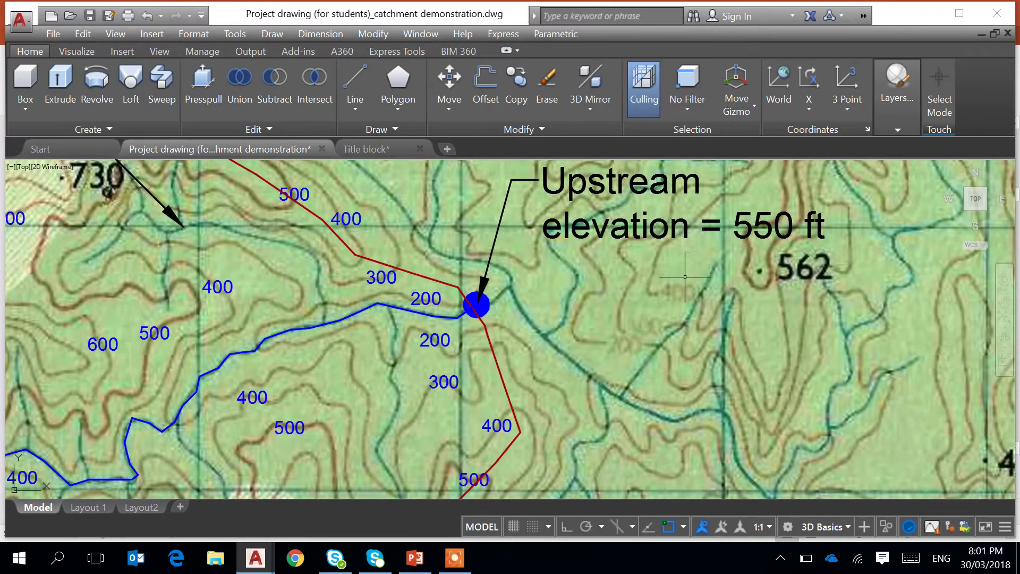
{"action": "scroll", "coordinate": [686, 276], "scroll_direction": "down", "scroll_amount": 2}
- Edit the outlet note, changing 'Up' to 'Down' and 550 to 150
{"action": "left_click", "coordinate": [643, 216]}
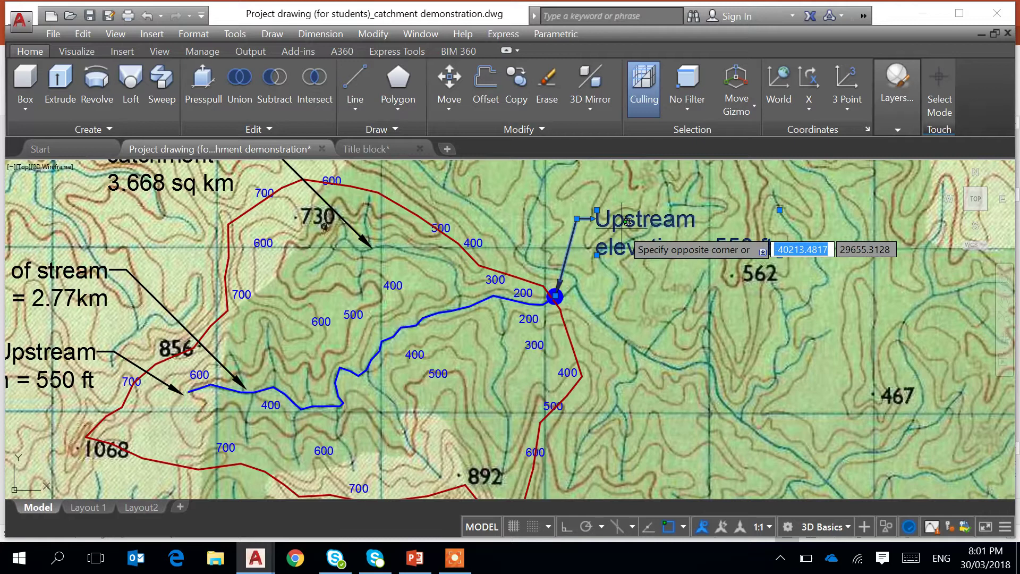
{"action": "key", "text": "Escape"}
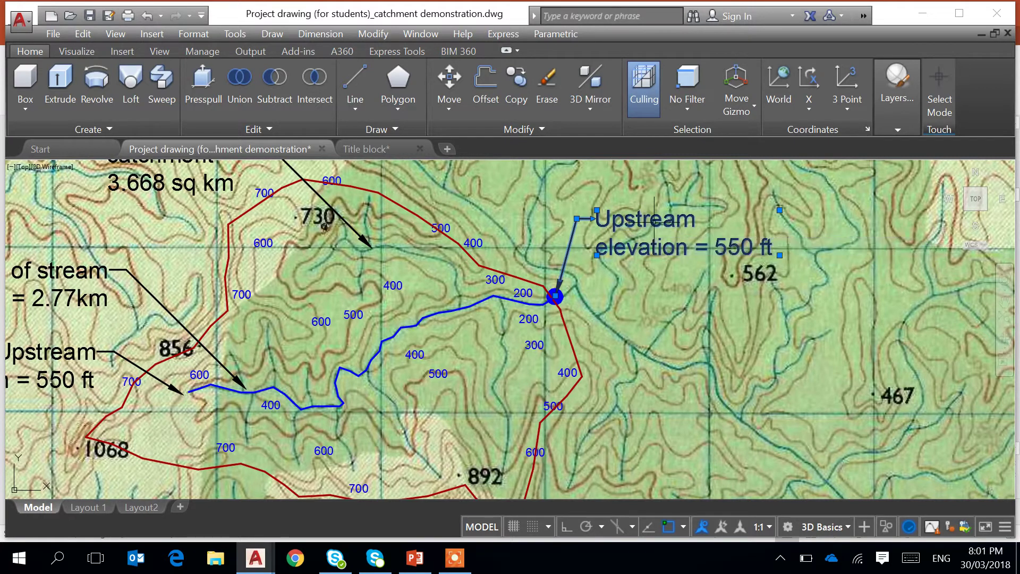
{"action": "left_click", "coordinate": [656, 234]}
{"action": "double_click", "coordinate": [709, 223]}
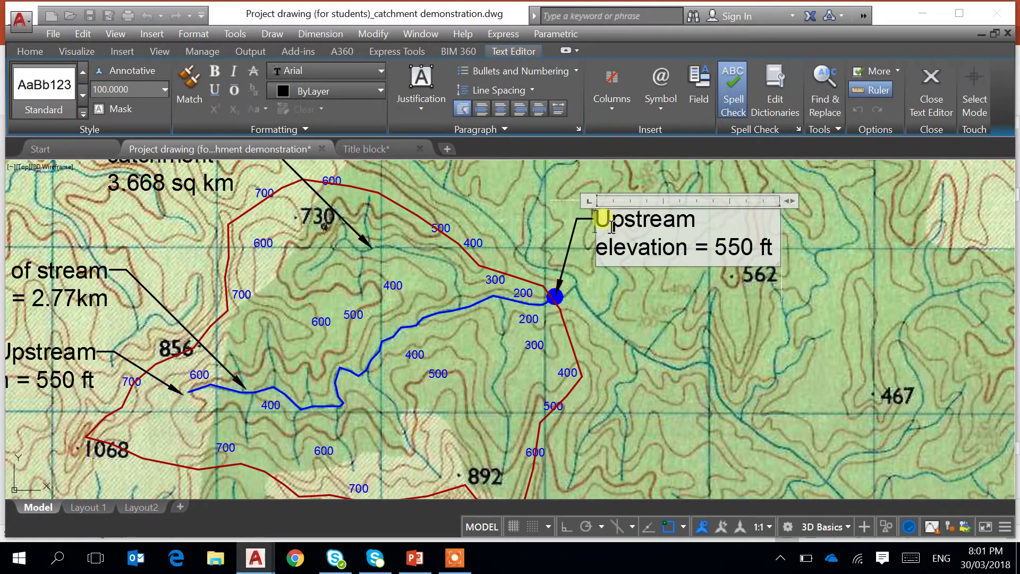
{"action": "left_click_drag", "start_coordinate": [624, 220], "coordinate": [604, 234]}
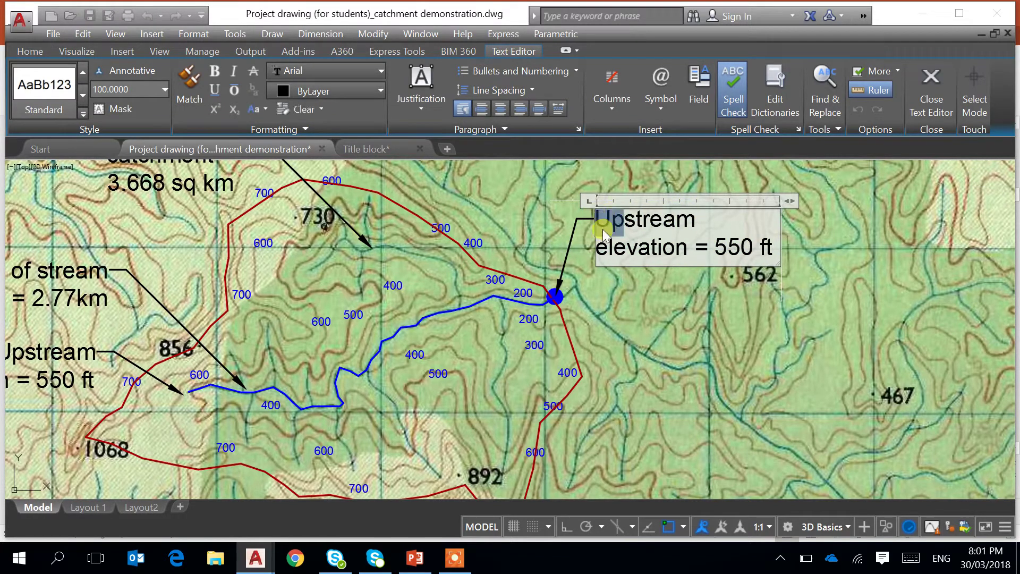
{"action": "type", "text": "Down"}
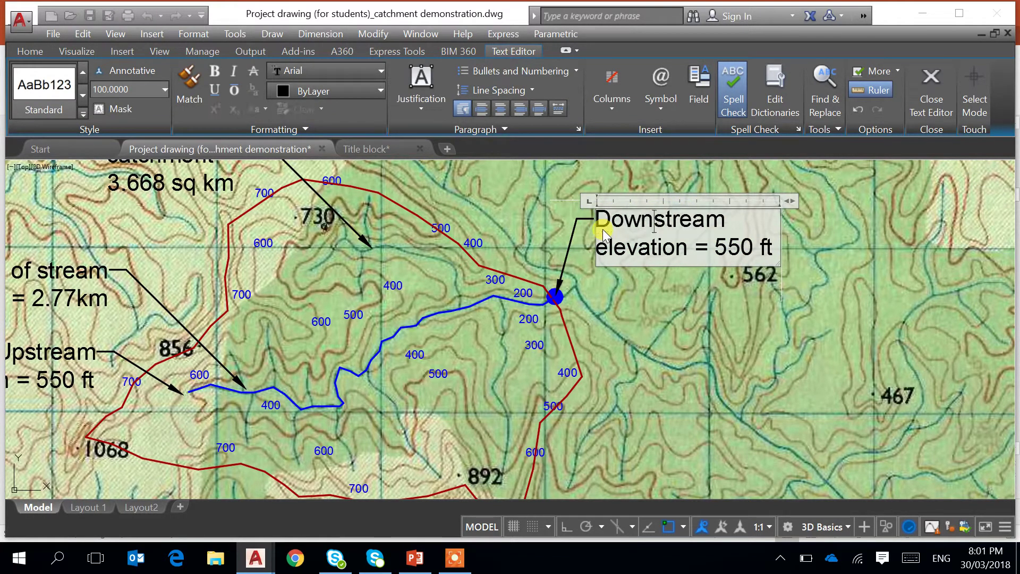
{"action": "left_click_drag", "start_coordinate": [750, 247], "coordinate": [712, 243]}
{"action": "type", "text": "150"}
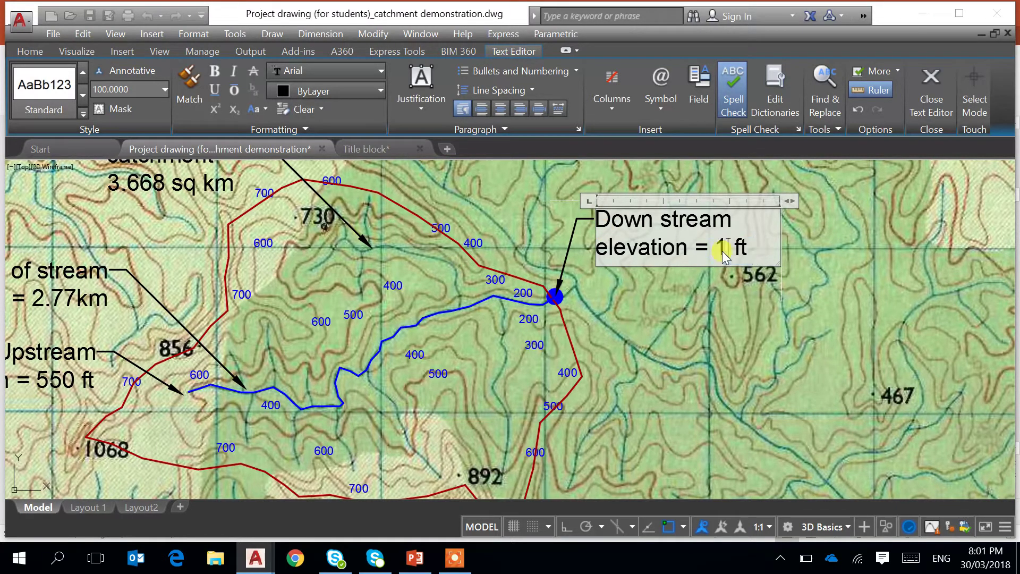
{"action": "left_click", "coordinate": [742, 341]}
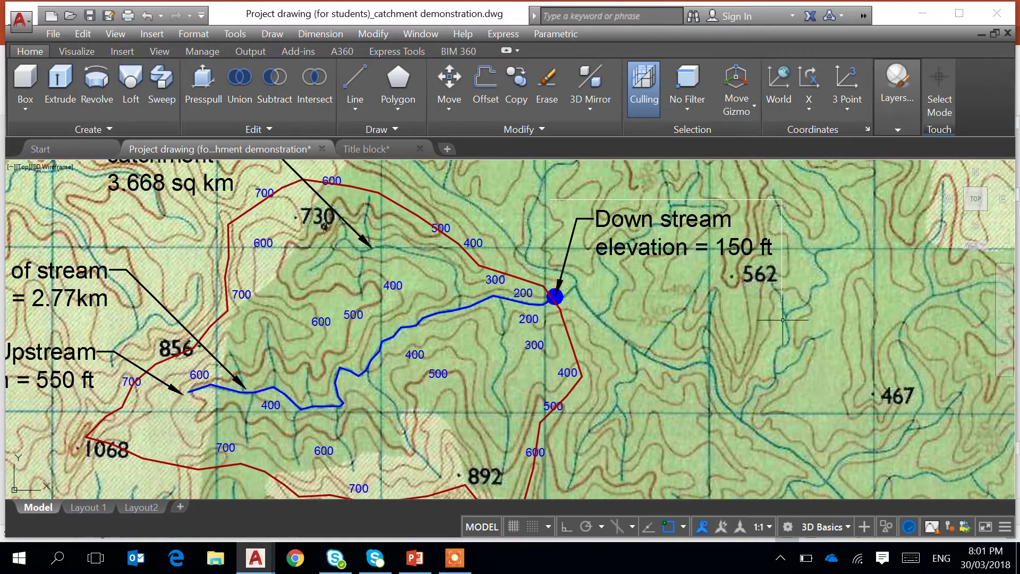
{"action": "scroll", "coordinate": [782, 320], "scroll_direction": "down", "scroll_amount": 5}
{"action": "middle_click_drag", "start_coordinate": [767, 359], "coordinate": [551, 351]}
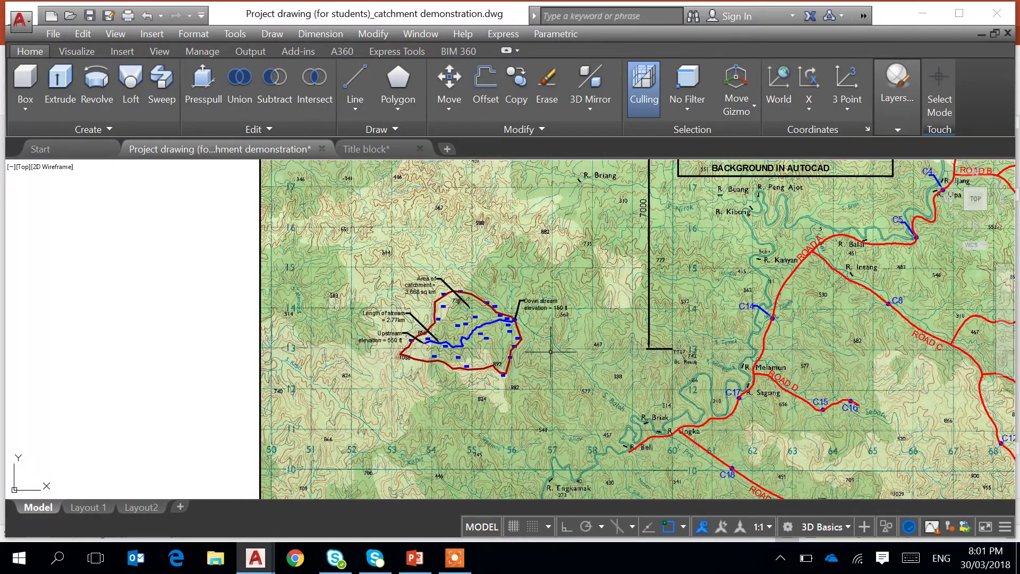
{"action": "scroll", "coordinate": [470, 338], "scroll_direction": "up", "scroll_amount": 4}
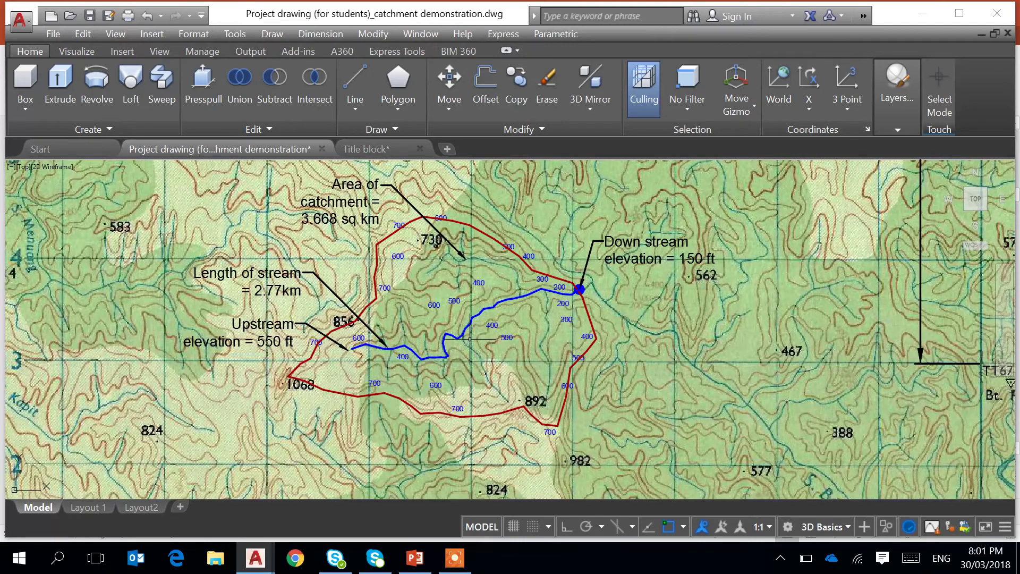
{"action": "scroll", "coordinate": [472, 343], "scroll_direction": "down", "scroll_amount": 2}
{"action": "scroll", "coordinate": [453, 360], "scroll_direction": "up", "scroll_amount": 2}
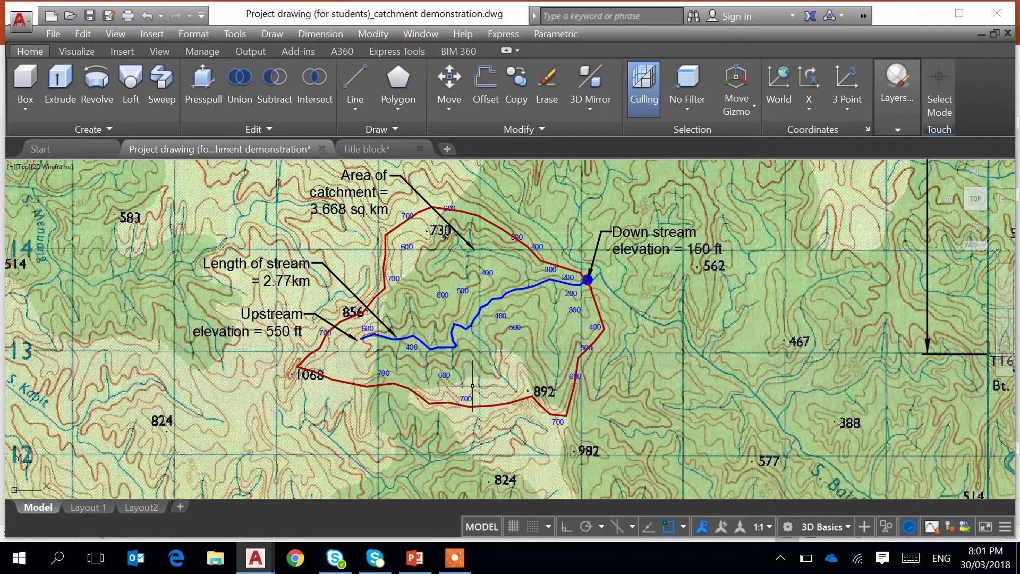
{"action": "middle_click_drag", "start_coordinate": [469, 400], "coordinate": [459, 434]}
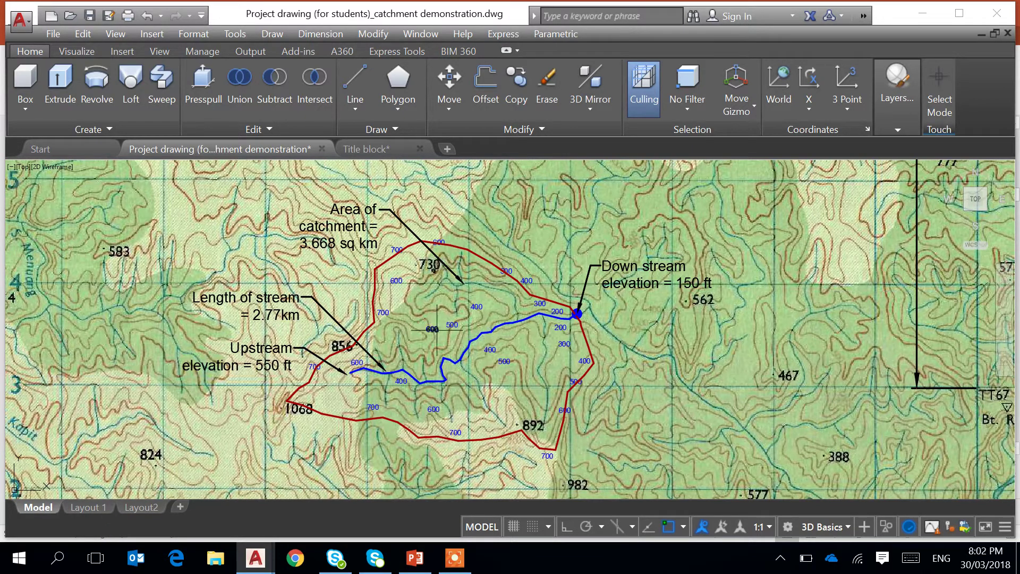
{"action": "scroll", "coordinate": [450, 330], "scroll_direction": "up", "scroll_amount": 5}
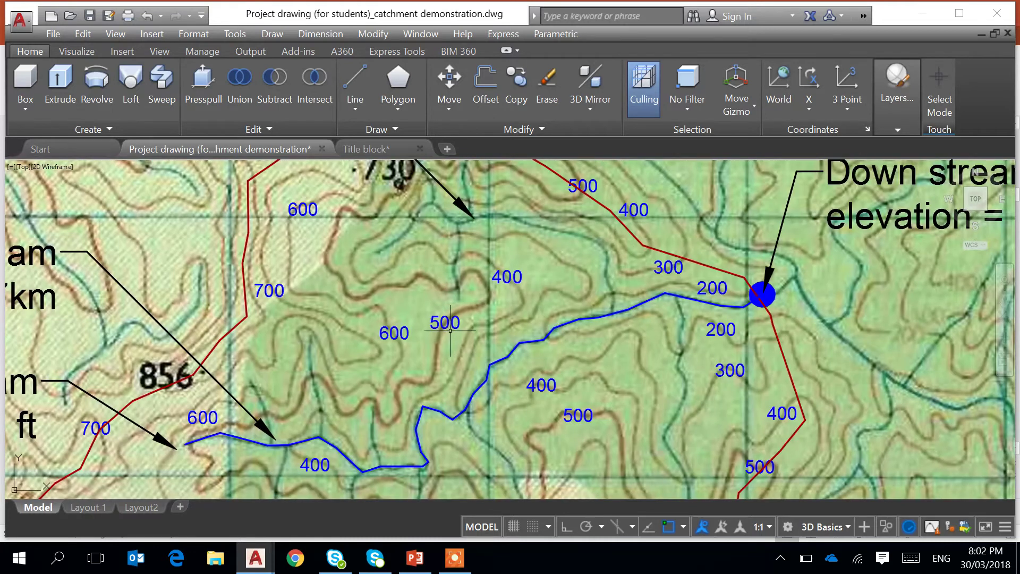
{"action": "scroll", "coordinate": [448, 338], "scroll_direction": "down", "scroll_amount": 5}
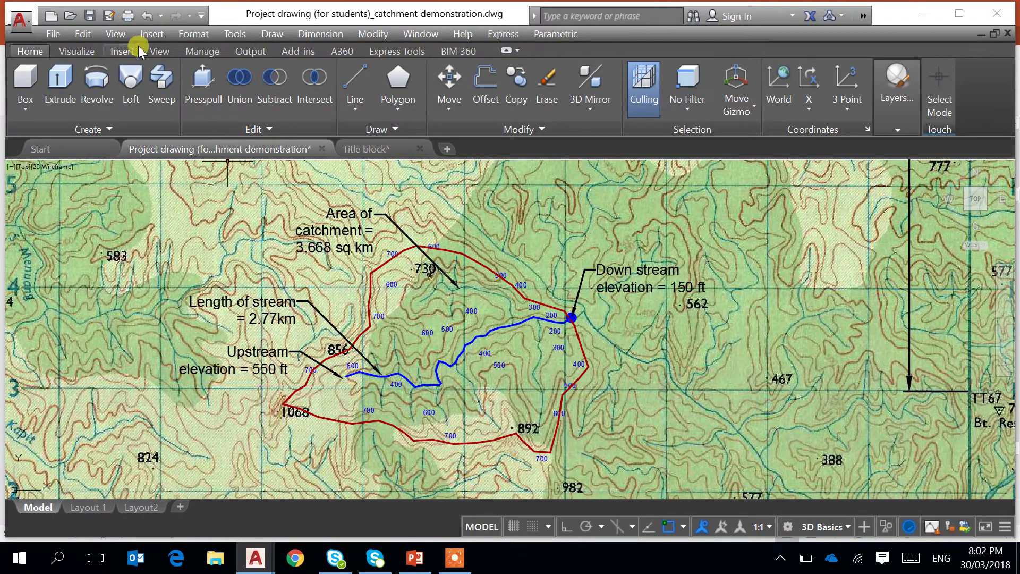
- Freeze the contour height layer in the Layer Properties Manager via Format > Layer
{"action": "left_click", "coordinate": [191, 34]}
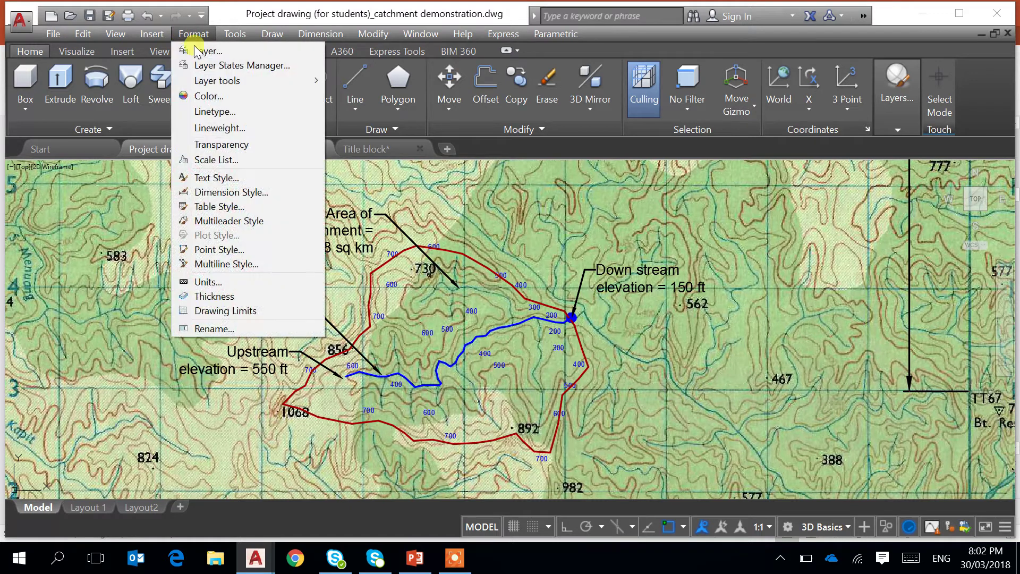
{"action": "left_click", "coordinate": [204, 51]}
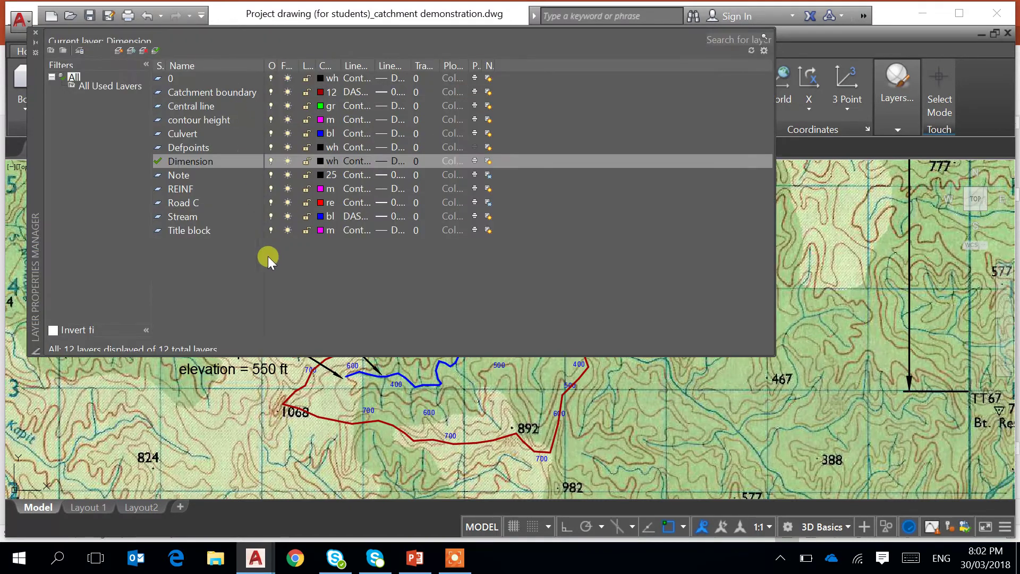
{"action": "left_click", "coordinate": [217, 121]}
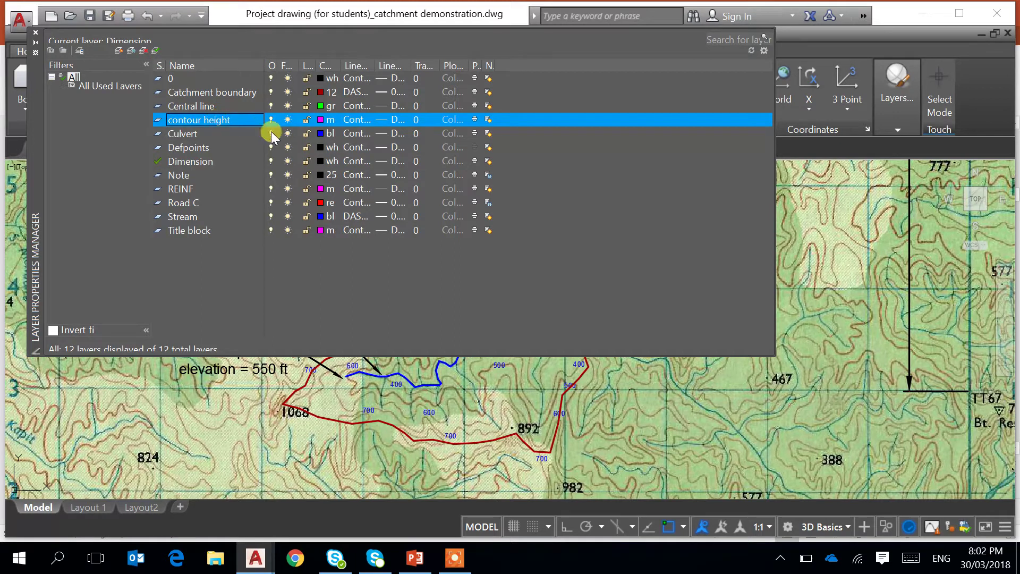
{"action": "left_click", "coordinate": [288, 120]}
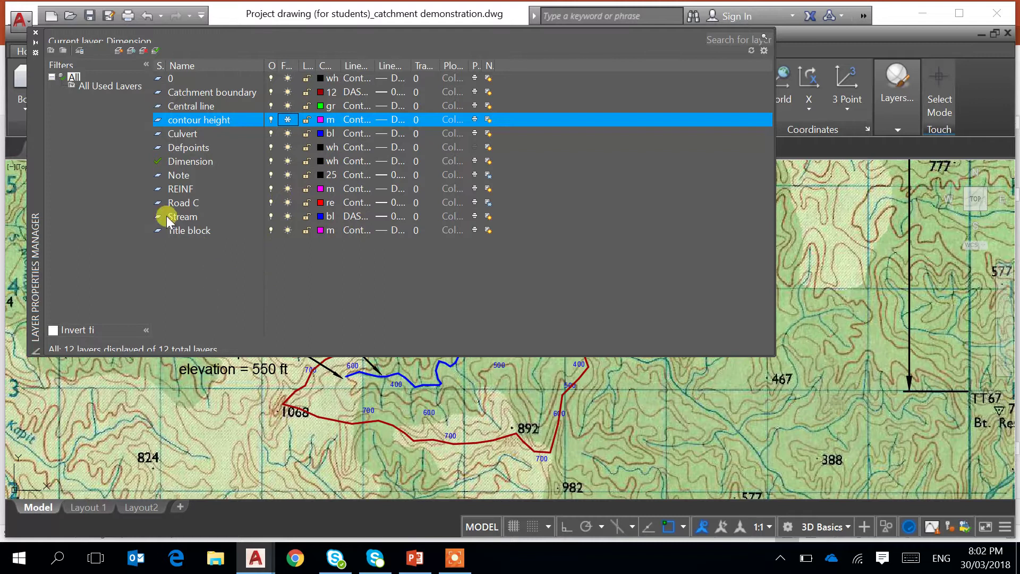
{"action": "left_click", "coordinate": [35, 33]}
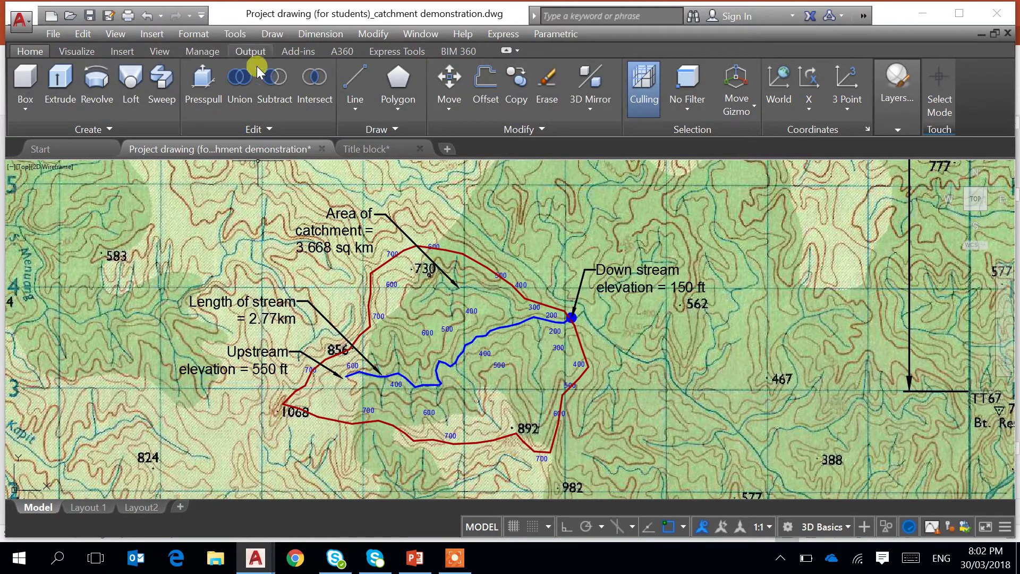
- Reopen the Layer Properties Manager to check the contour height layer's settings
{"action": "left_click", "coordinate": [197, 36]}
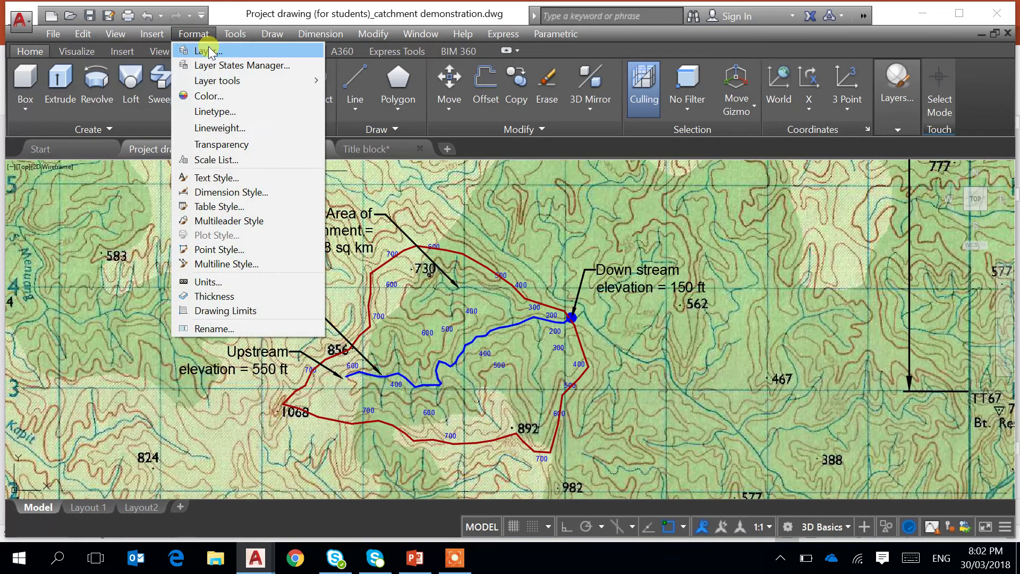
{"action": "left_click", "coordinate": [208, 51]}
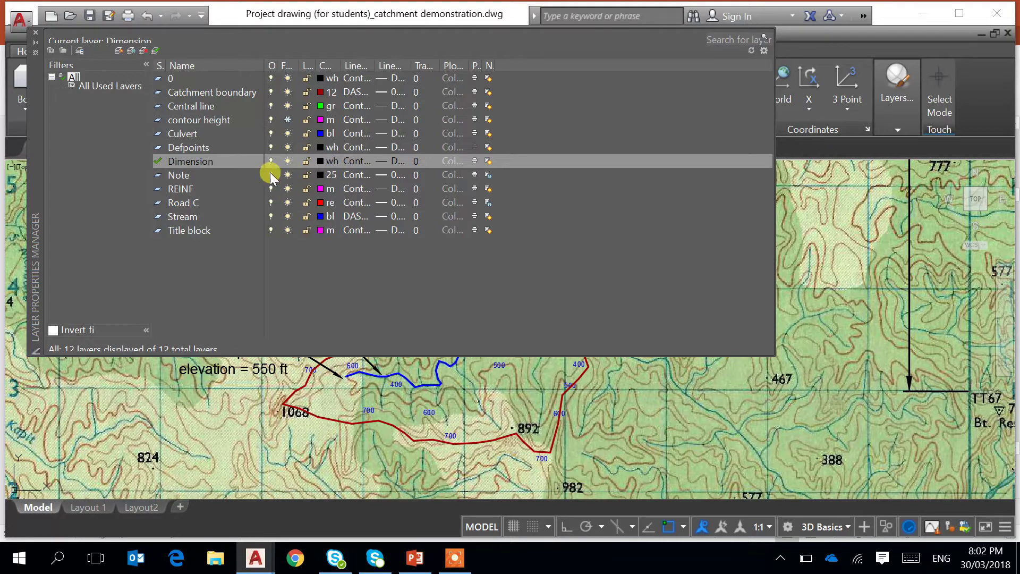
{"action": "left_click", "coordinate": [270, 120]}
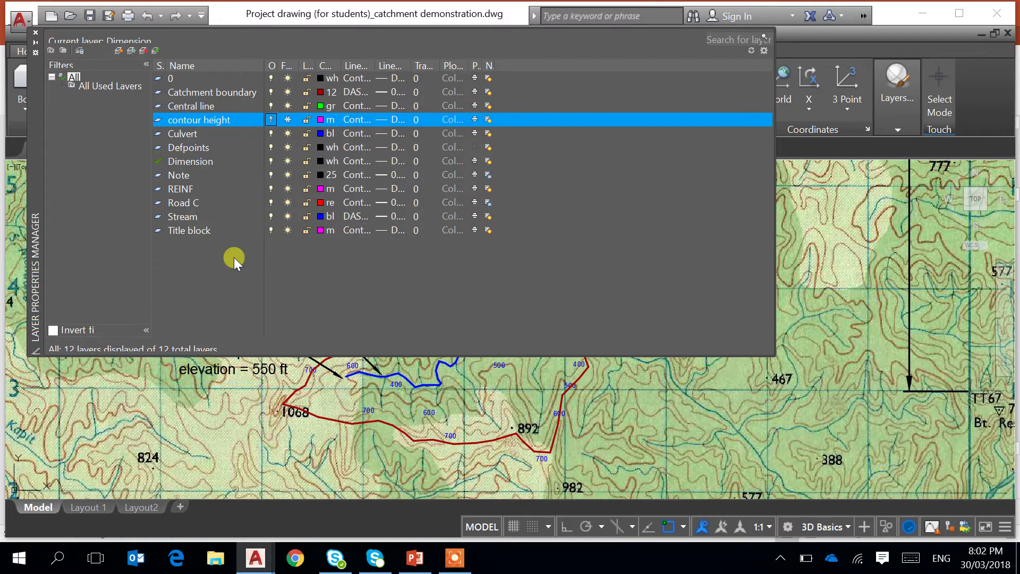
{"action": "left_click", "coordinate": [35, 33]}
{"action": "scroll", "coordinate": [425, 355], "scroll_direction": "up", "scroll_amount": 5}
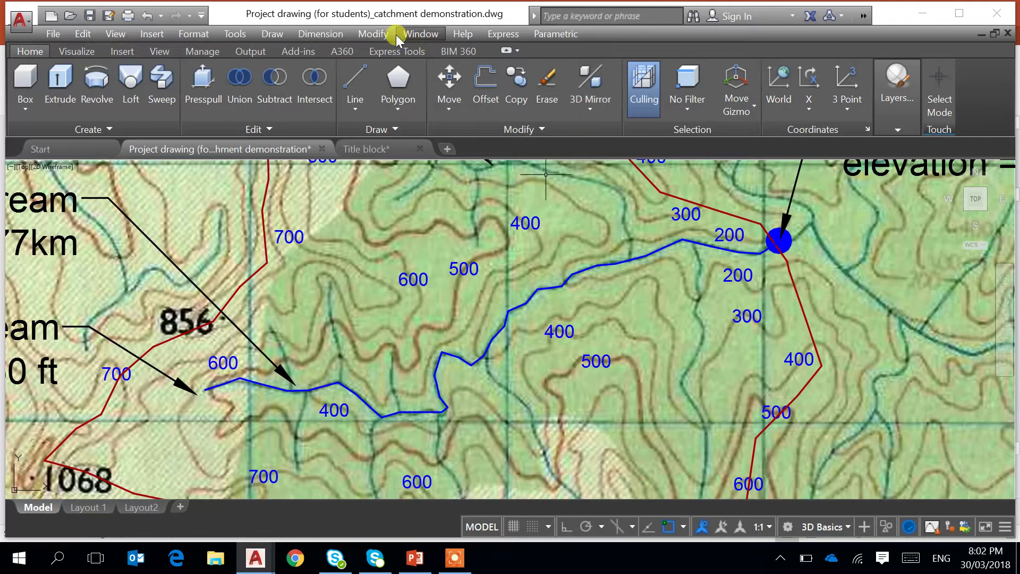
{"action": "left_click", "coordinate": [375, 33]}
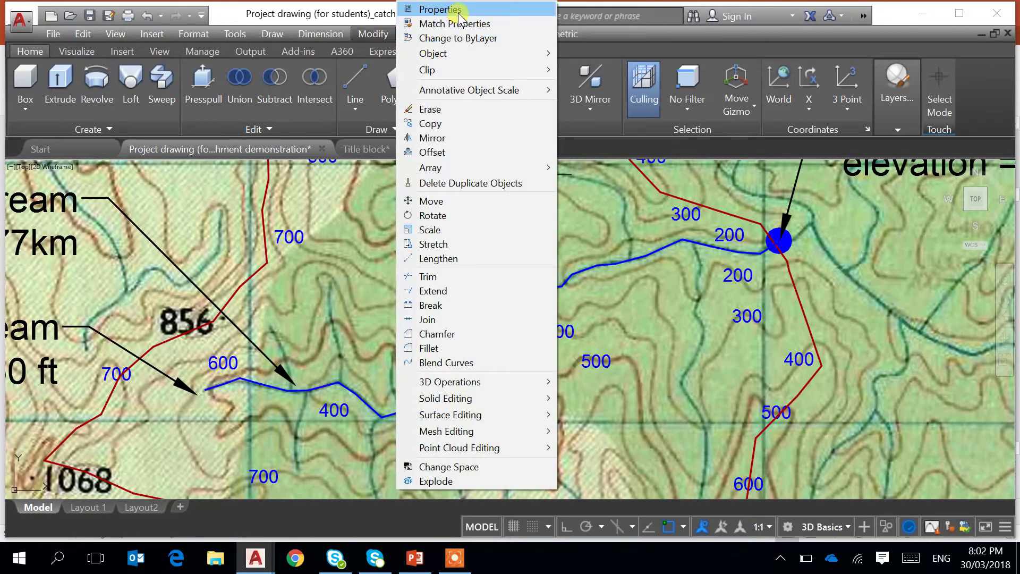
{"action": "left_click", "coordinate": [459, 11]}
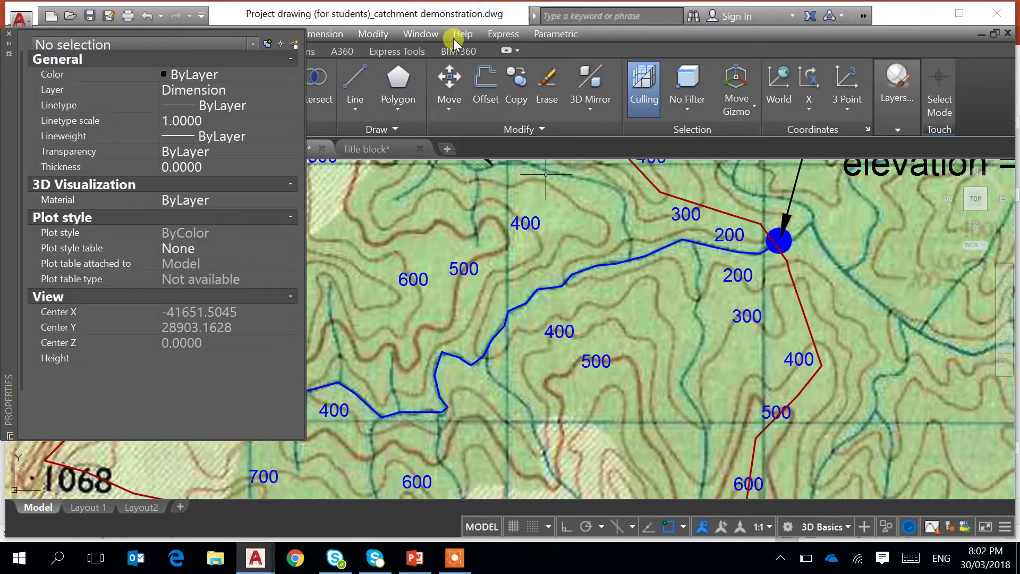
{"action": "left_click", "coordinate": [422, 283]}
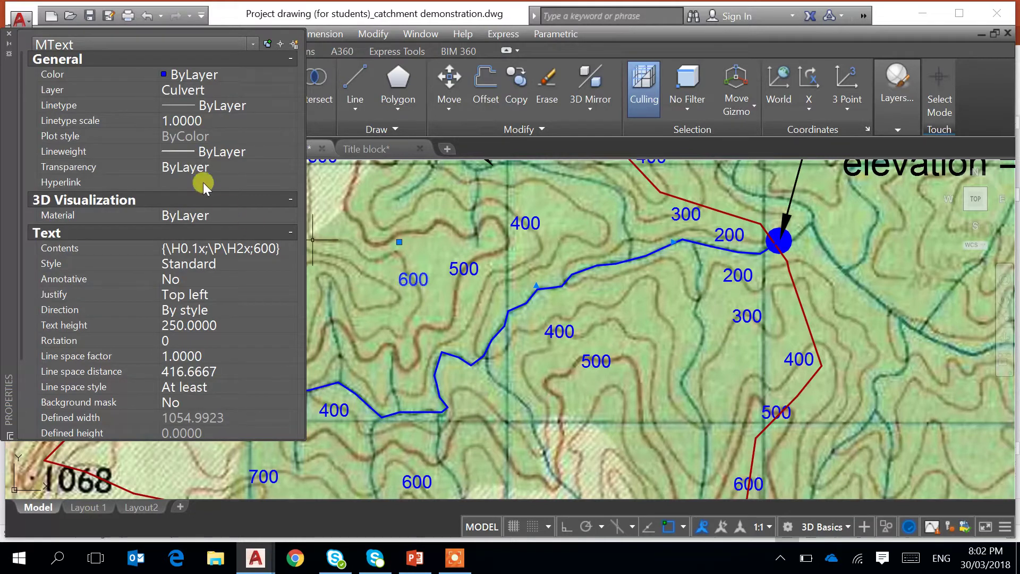
{"action": "left_click", "coordinate": [10, 36]}
{"action": "scroll", "coordinate": [311, 346], "scroll_direction": "down", "scroll_amount": 4}
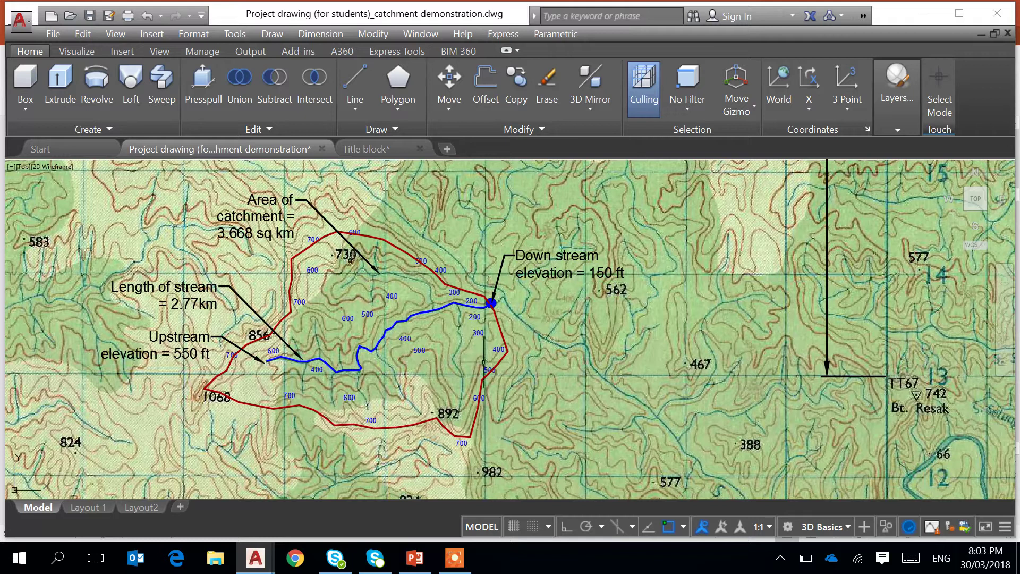
{"action": "scroll", "coordinate": [353, 320], "scroll_direction": "up", "scroll_amount": 2}
{"action": "scroll", "coordinate": [353, 320], "scroll_direction": "down", "scroll_amount": 2}
{"action": "left_click", "coordinate": [194, 33]}
{"action": "left_click", "coordinate": [216, 52]}
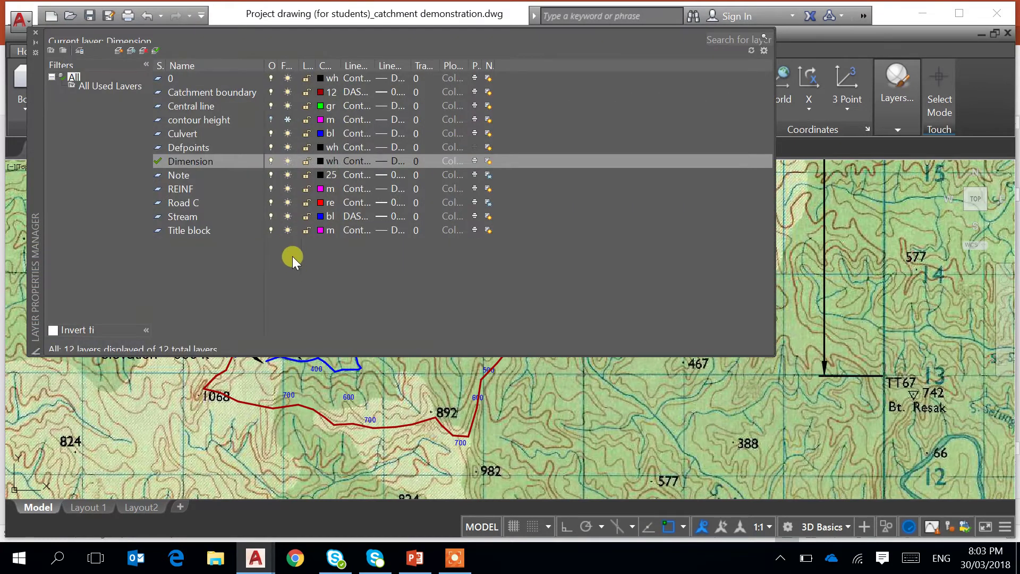
{"action": "left_click", "coordinate": [288, 119]}
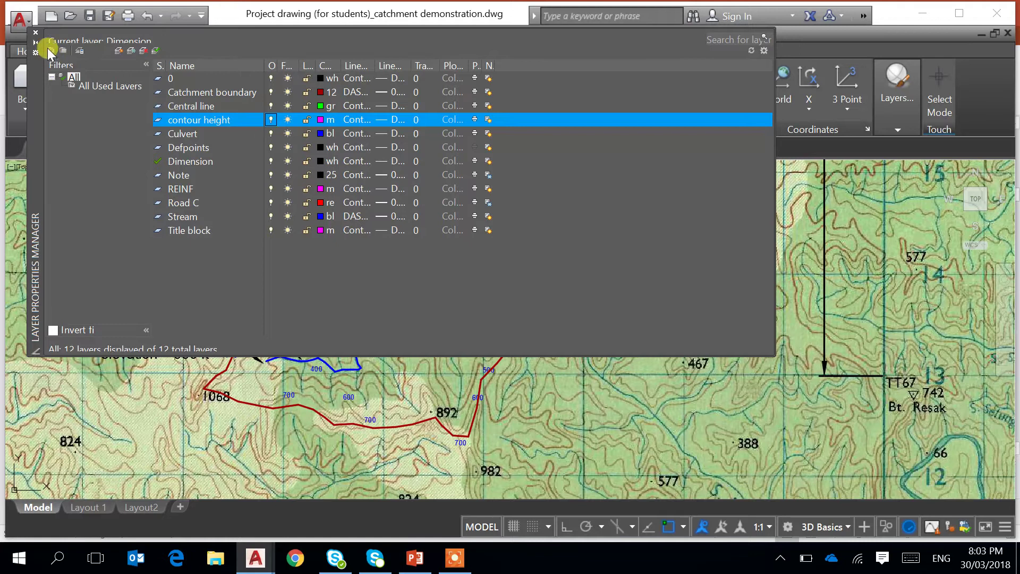
{"action": "left_click", "coordinate": [36, 33]}
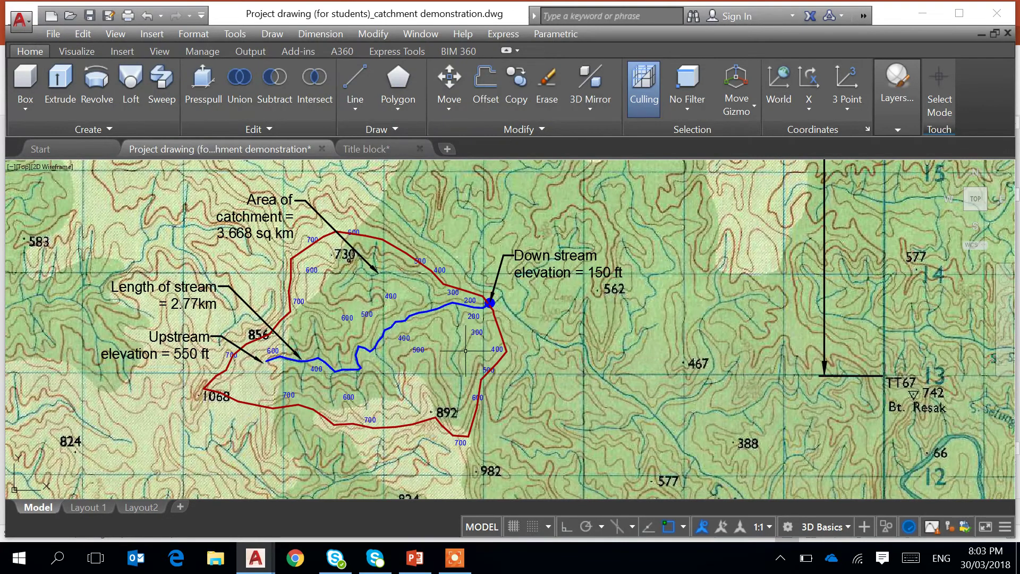
- Move the 200 contour label onto the contour height layer using the Properties panel
{"action": "left_click", "coordinate": [373, 33]}
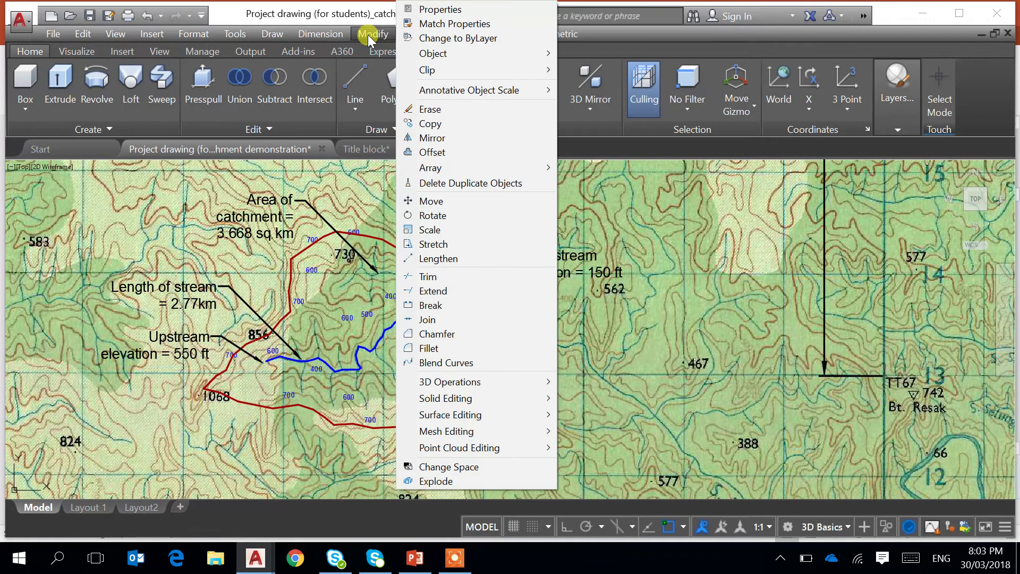
{"action": "left_click", "coordinate": [433, 9]}
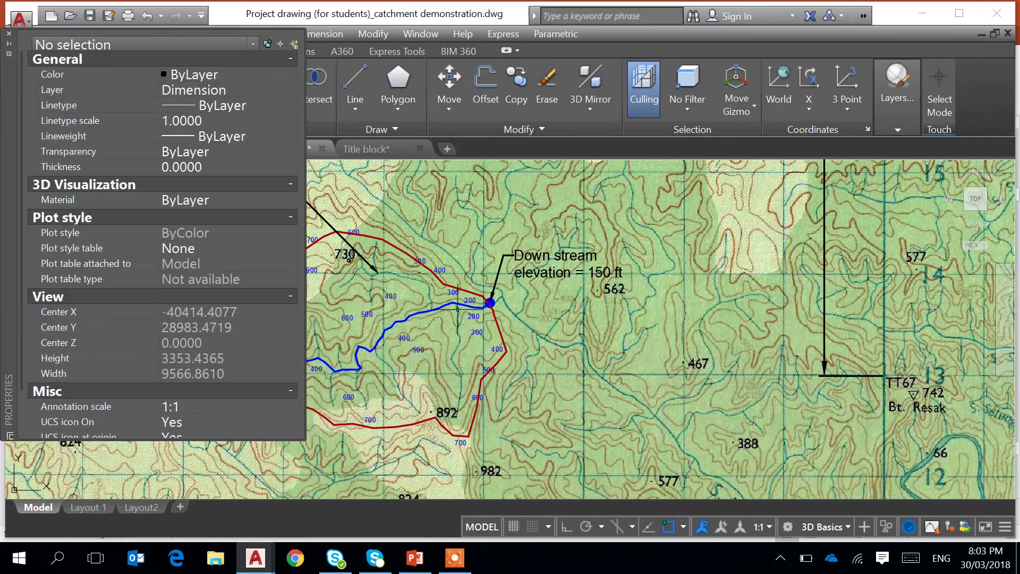
{"action": "left_click", "coordinate": [473, 315]}
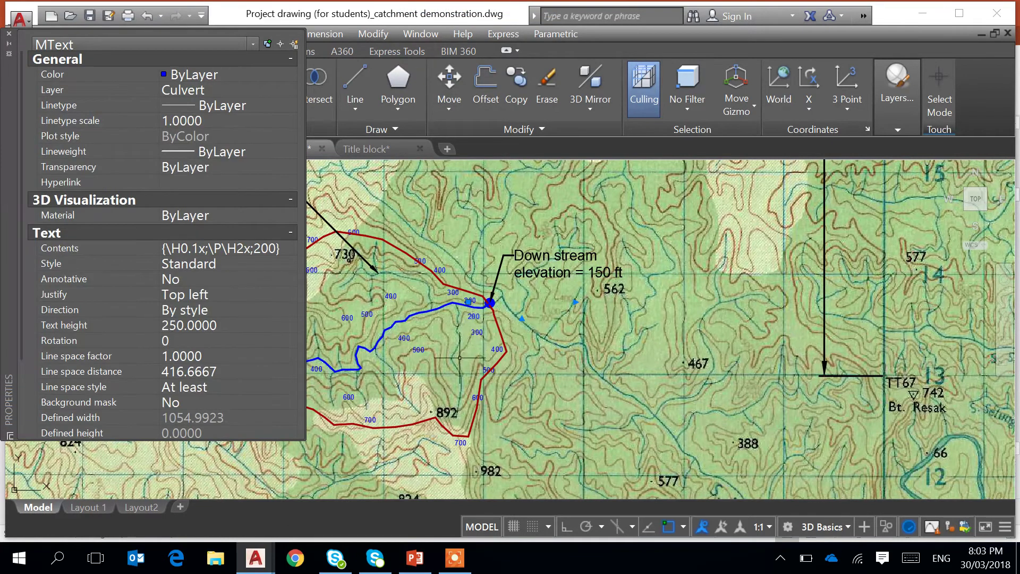
{"action": "left_click", "coordinate": [210, 90]}
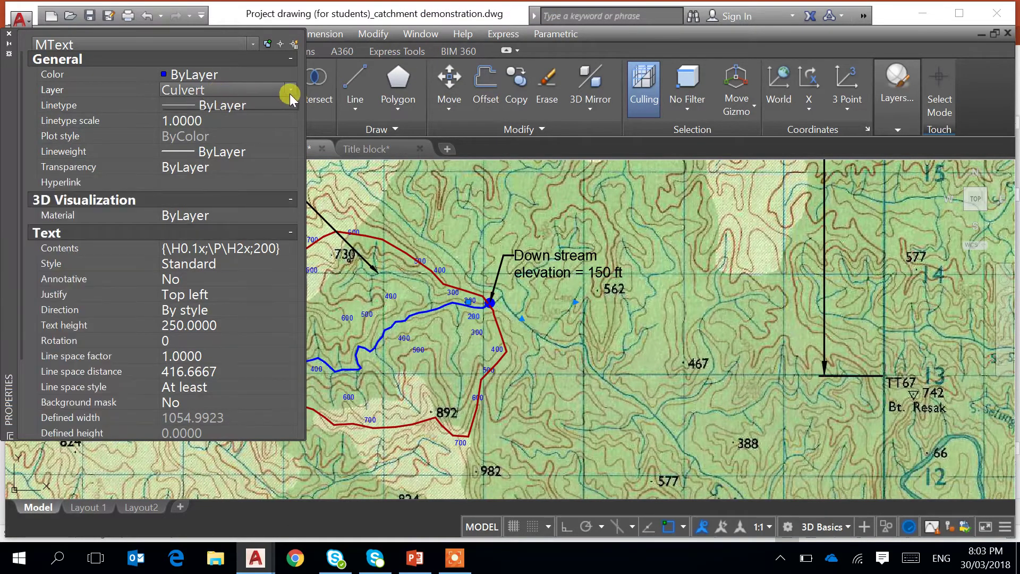
{"action": "left_click", "coordinate": [290, 92]}
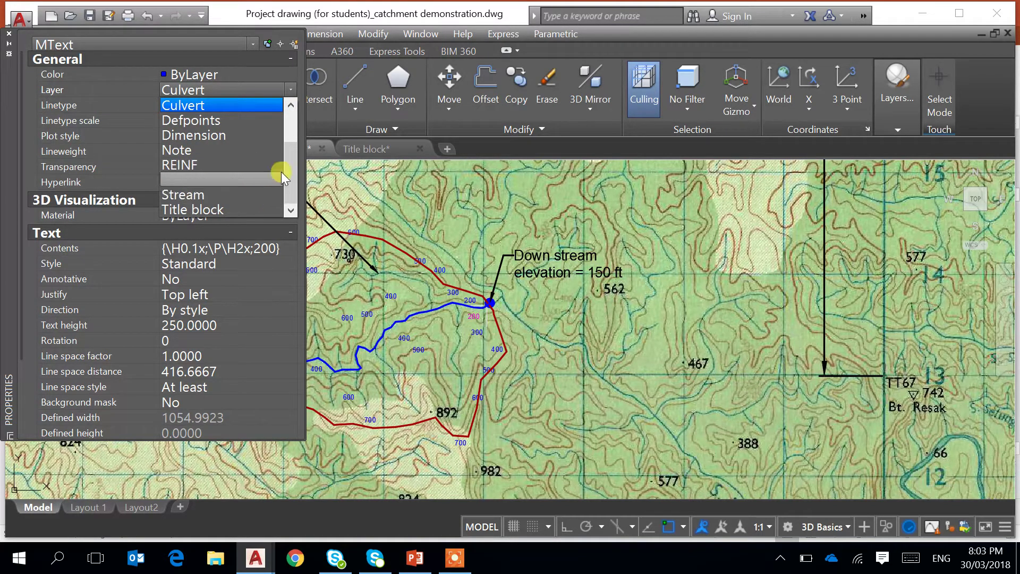
{"action": "left_click_drag", "start_coordinate": [285, 183], "coordinate": [287, 152]}
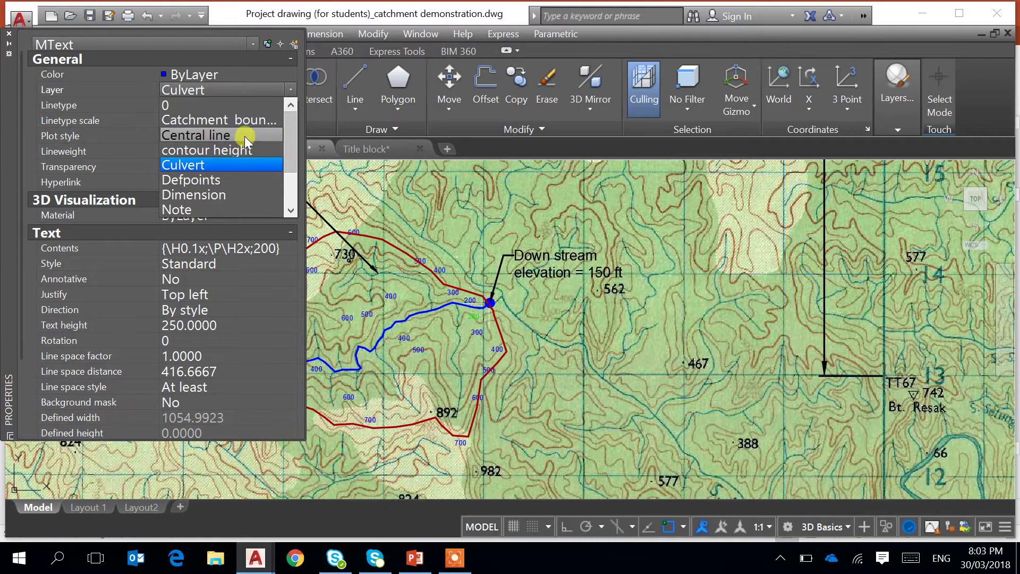
{"action": "left_click", "coordinate": [245, 151]}
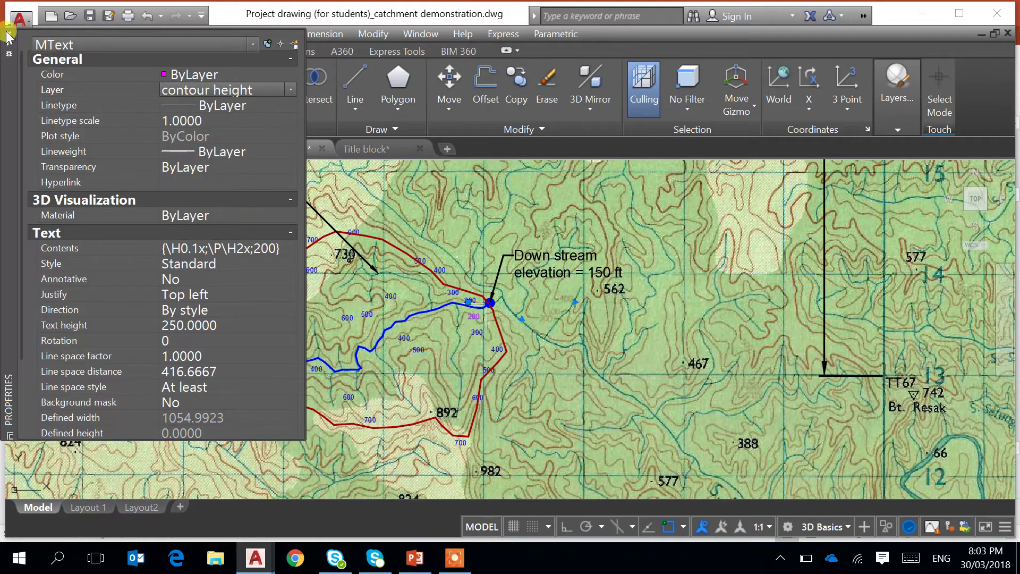
{"action": "left_click", "coordinate": [9, 36]}
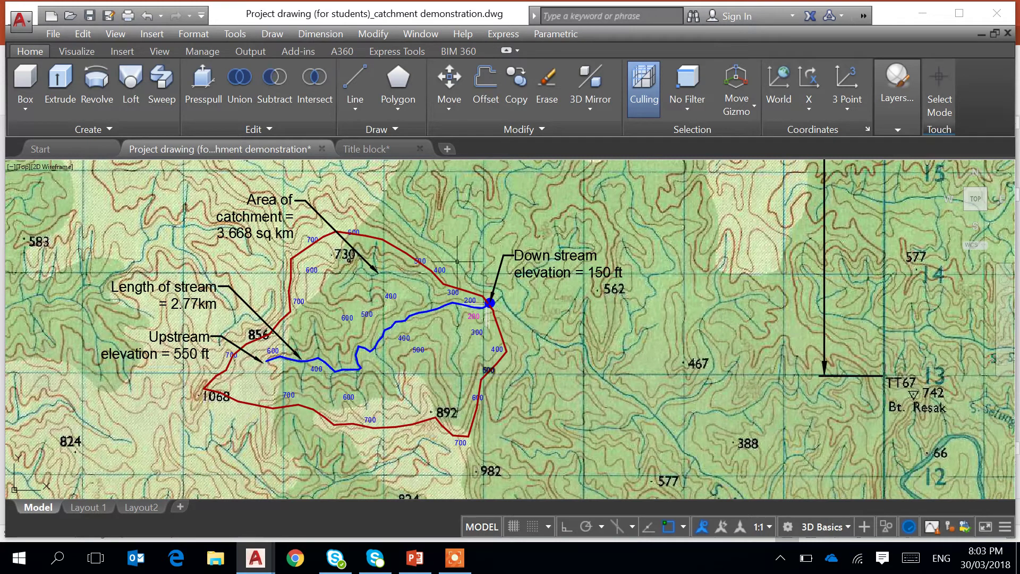
- Match the 300–700 labels in the lower catchment and along the stream to the 200 label
{"action": "left_click", "coordinate": [372, 33]}
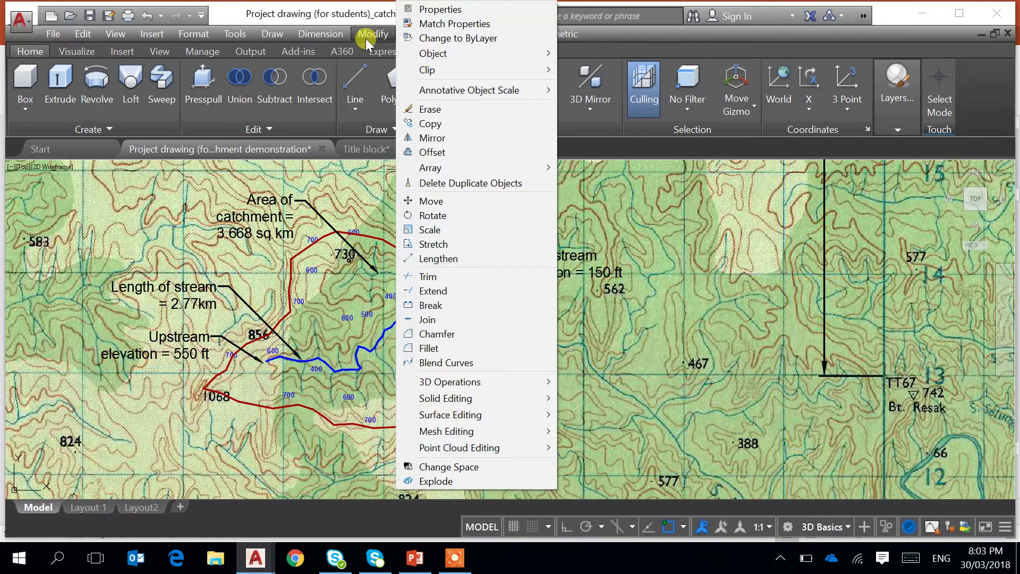
{"action": "left_click", "coordinate": [476, 28]}
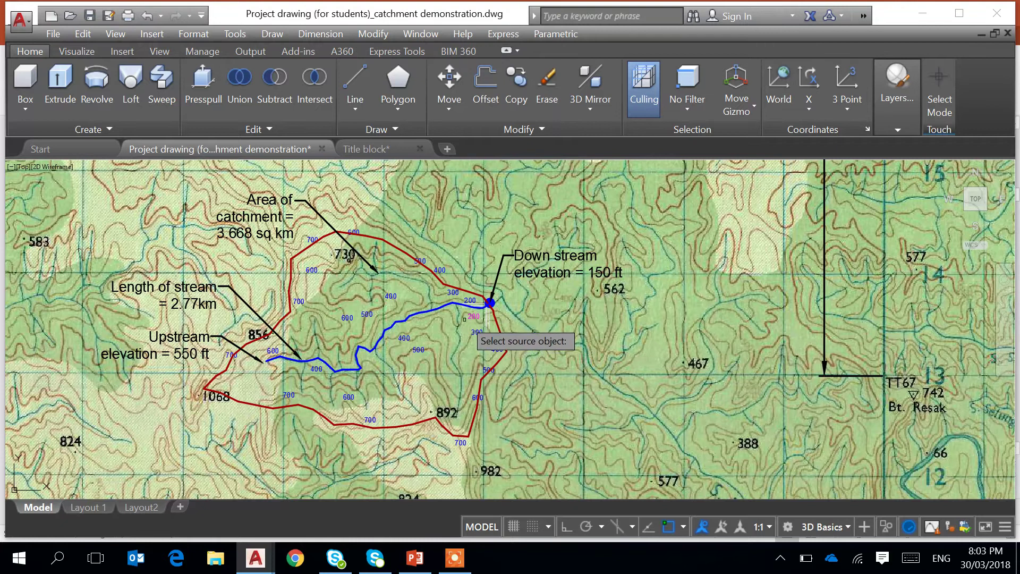
{"action": "left_click", "coordinate": [483, 318]}
{"action": "left_click", "coordinate": [477, 331]}
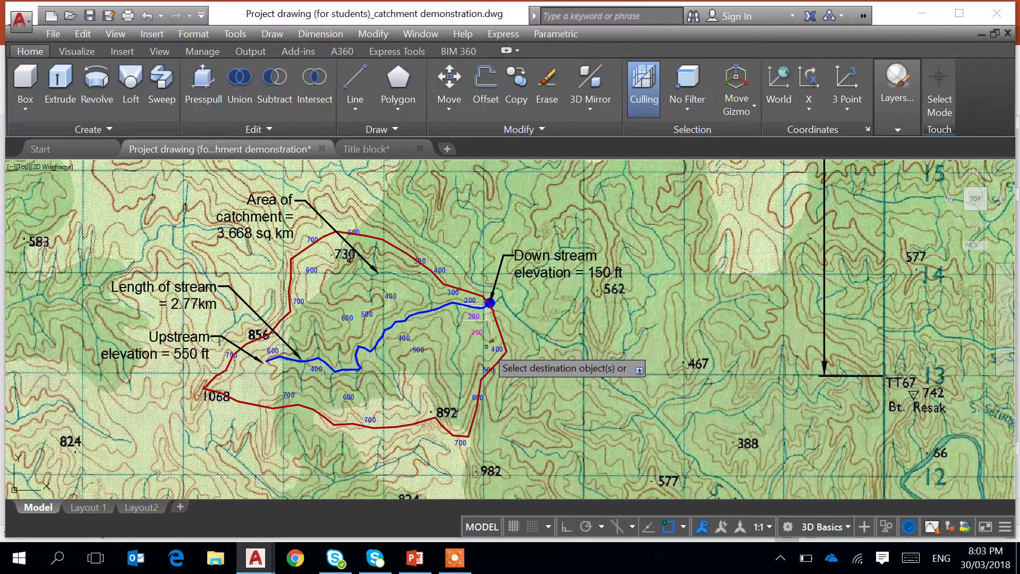
{"action": "left_click", "coordinate": [498, 348]}
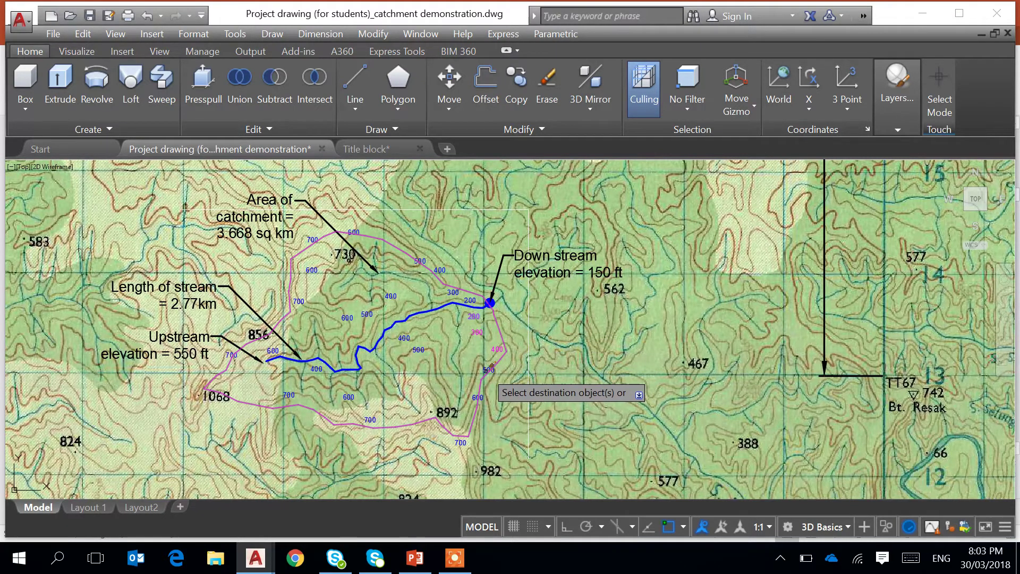
{"action": "left_click", "coordinate": [482, 369]}
{"action": "left_click", "coordinate": [476, 396]}
{"action": "left_click", "coordinate": [457, 444]}
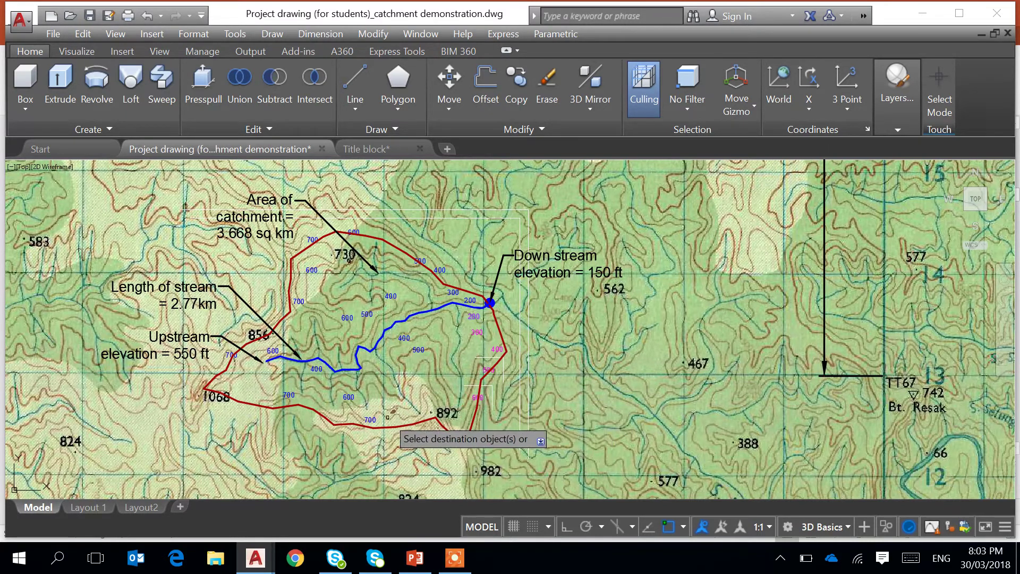
{"action": "left_click", "coordinate": [350, 396]}
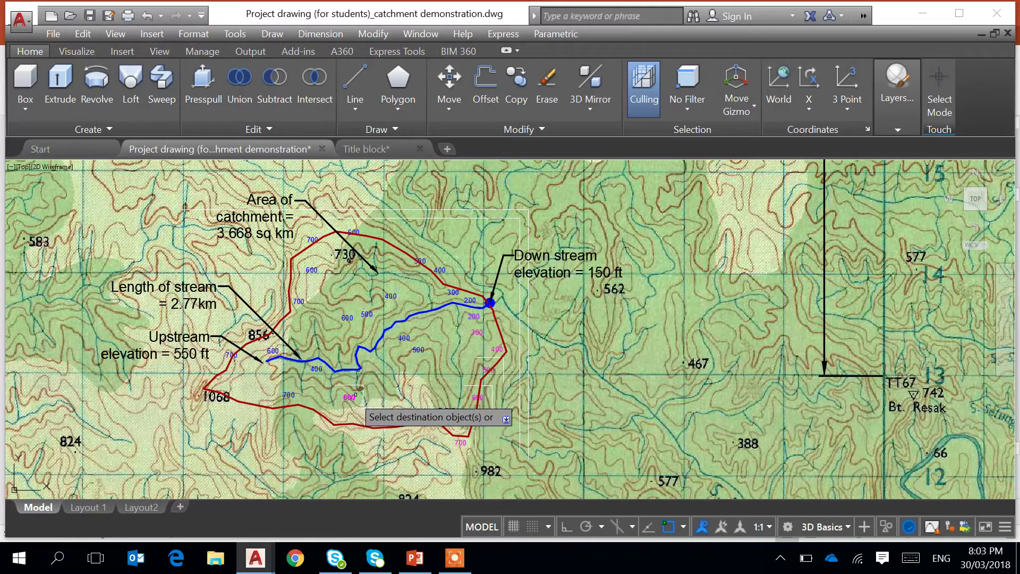
{"action": "left_click", "coordinate": [419, 350]}
{"action": "left_click", "coordinate": [404, 337]}
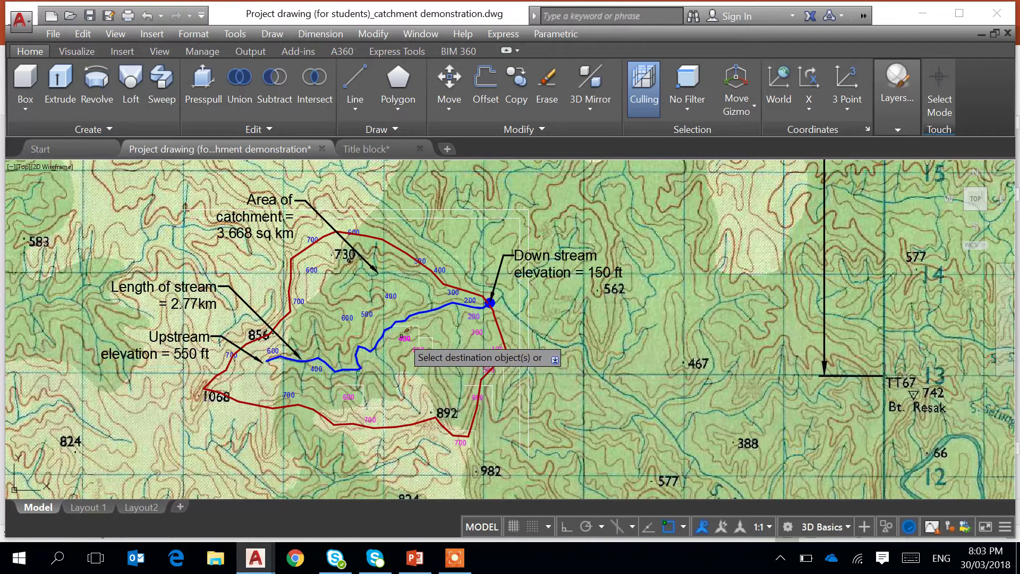
{"action": "left_click", "coordinate": [320, 370]}
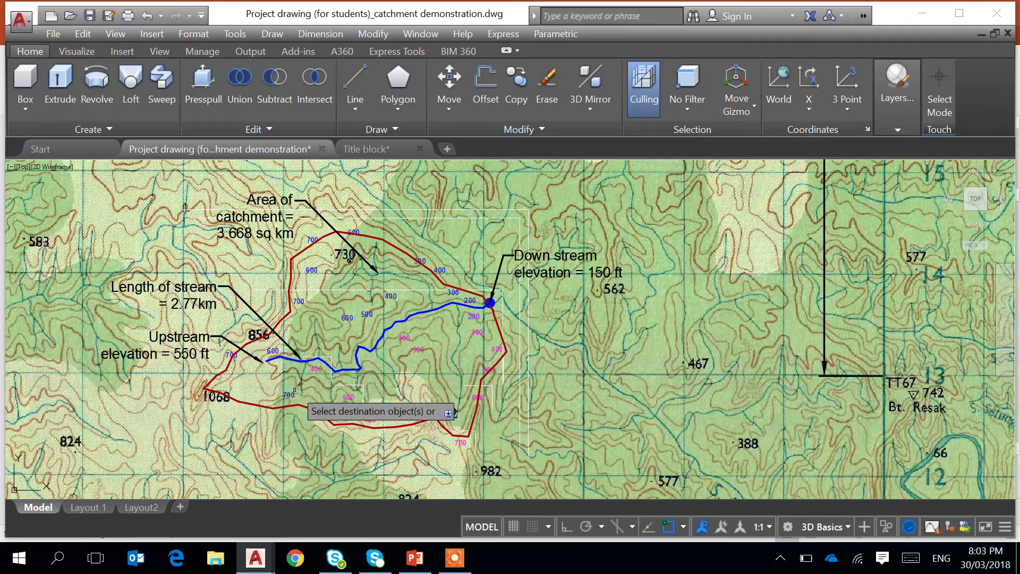
{"action": "left_click", "coordinate": [289, 396]}
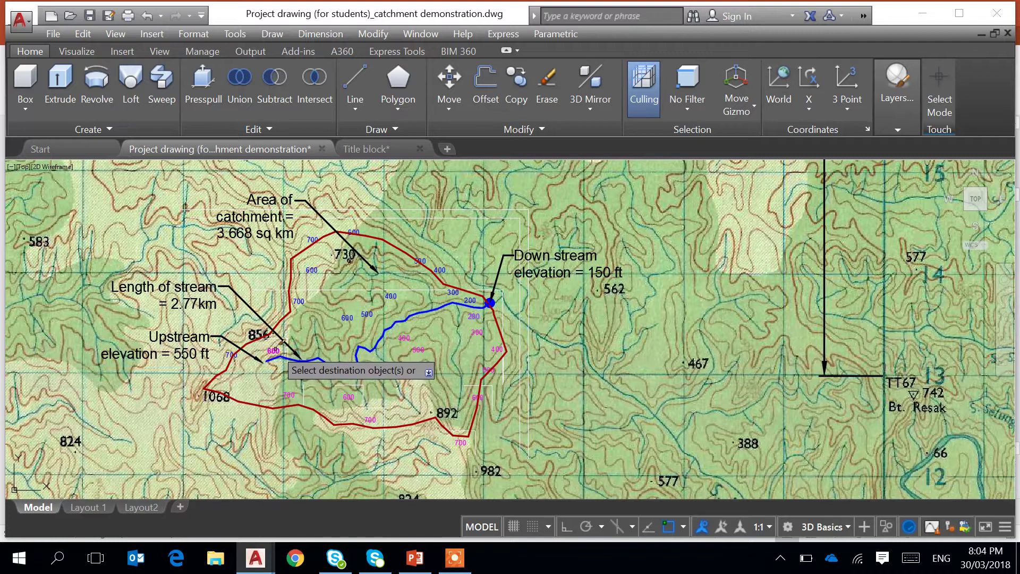
{"action": "left_click", "coordinate": [272, 350]}
- Match the remaining 300–700 labels on the upper boundary and inside the catchment
{"action": "scroll", "coordinate": [256, 344], "scroll_direction": "up", "scroll_amount": 2}
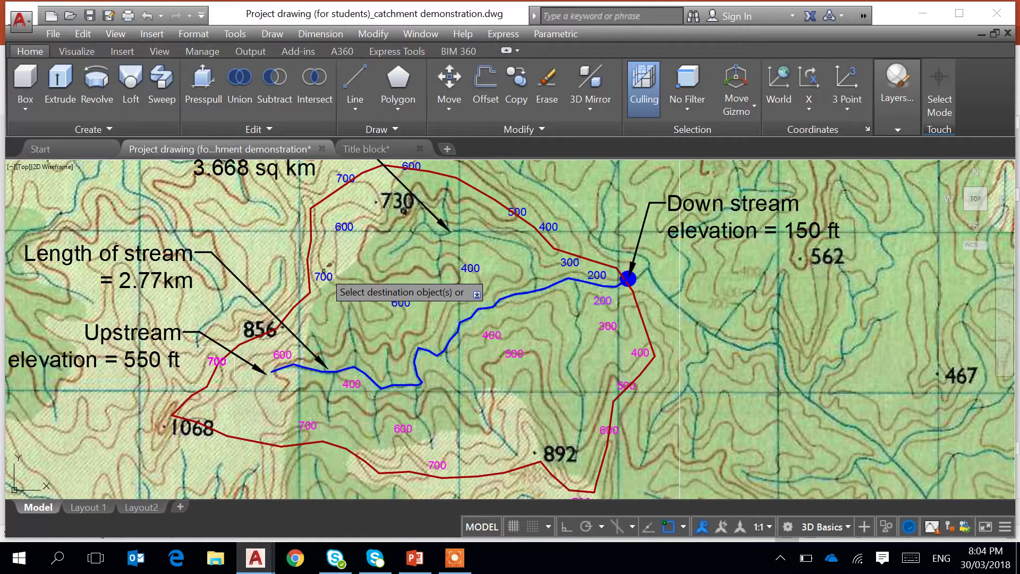
{"action": "left_click", "coordinate": [324, 275]}
{"action": "left_click", "coordinate": [344, 226]}
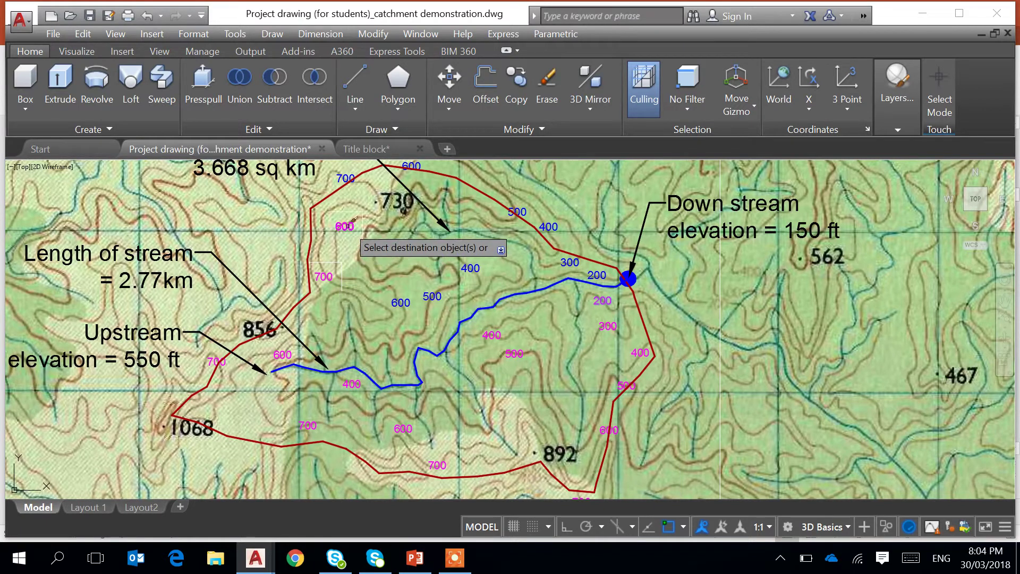
{"action": "left_click", "coordinate": [351, 171]}
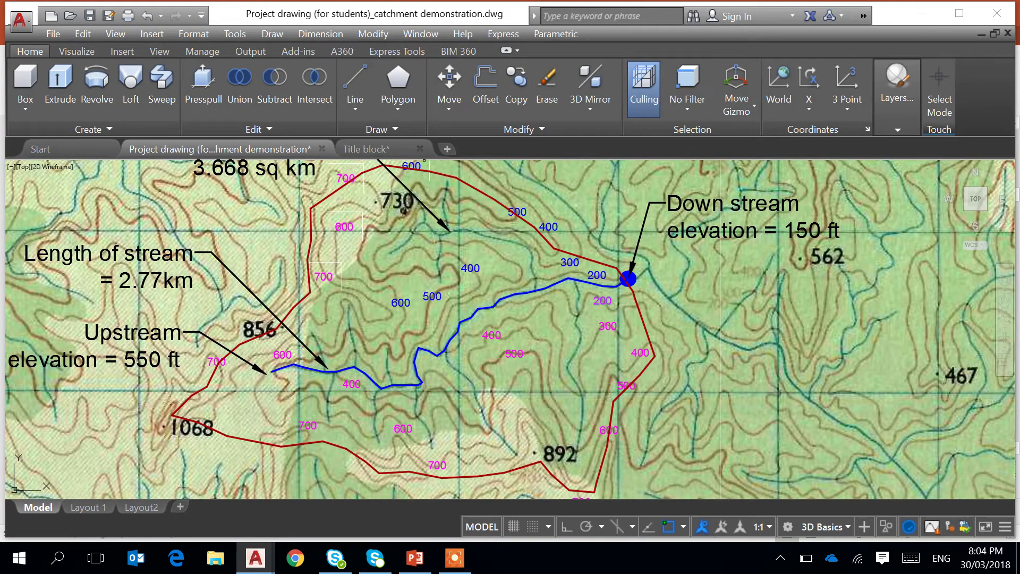
{"action": "left_click", "coordinate": [420, 163]}
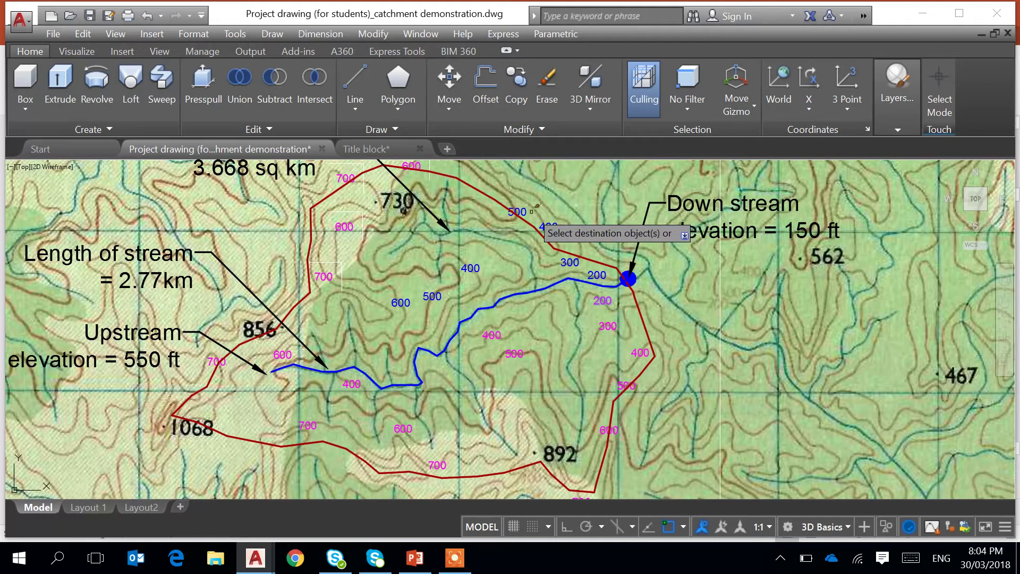
{"action": "left_click", "coordinate": [549, 226]}
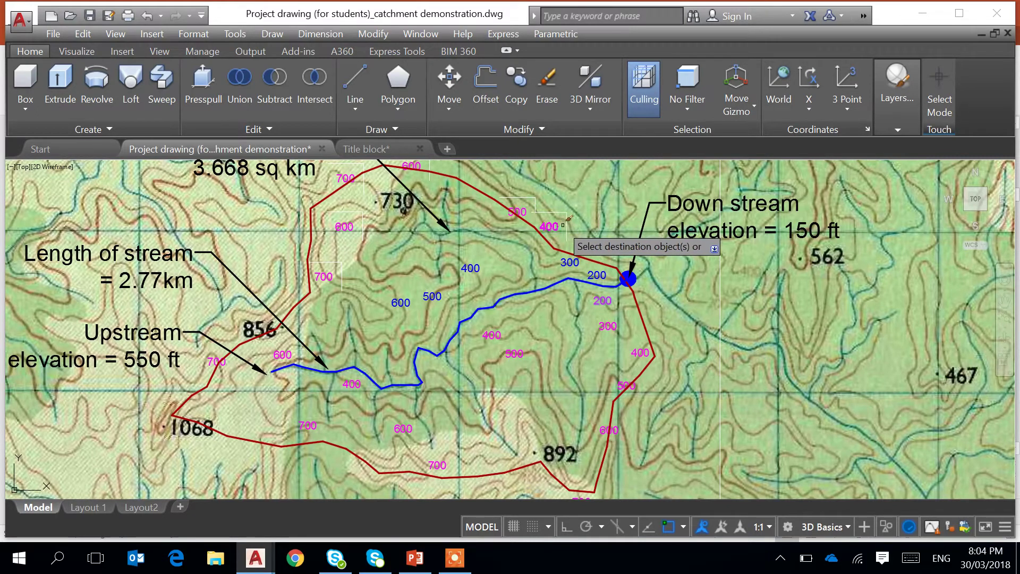
{"action": "left_click", "coordinate": [575, 264]}
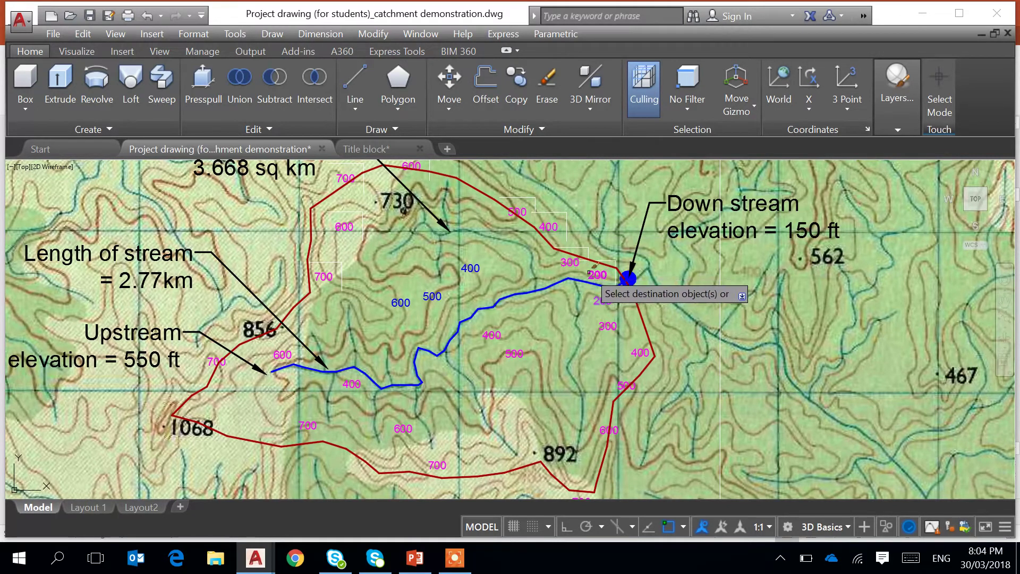
{"action": "left_click", "coordinate": [471, 267]}
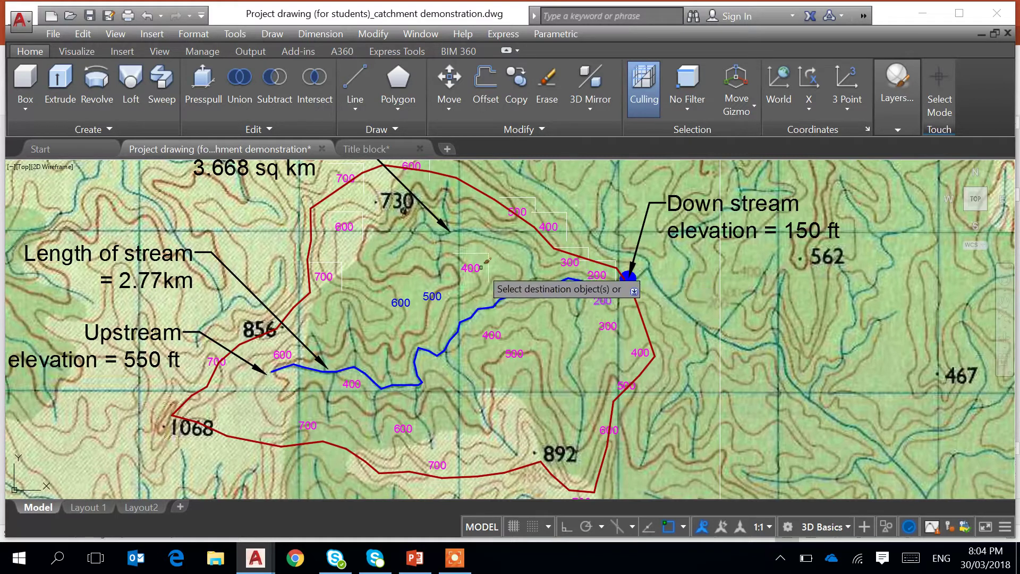
{"action": "left_click", "coordinate": [441, 296]}
{"action": "left_click", "coordinate": [400, 302]}
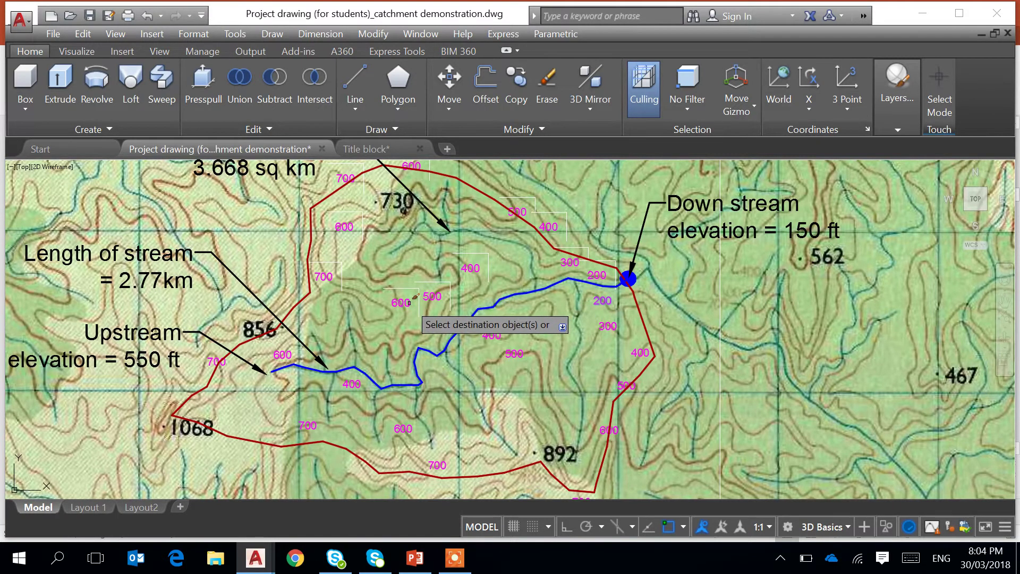
{"action": "scroll", "coordinate": [442, 348], "scroll_direction": "down", "scroll_amount": 2}
{"action": "scroll", "coordinate": [462, 358], "scroll_direction": "down", "scroll_amount": 1}
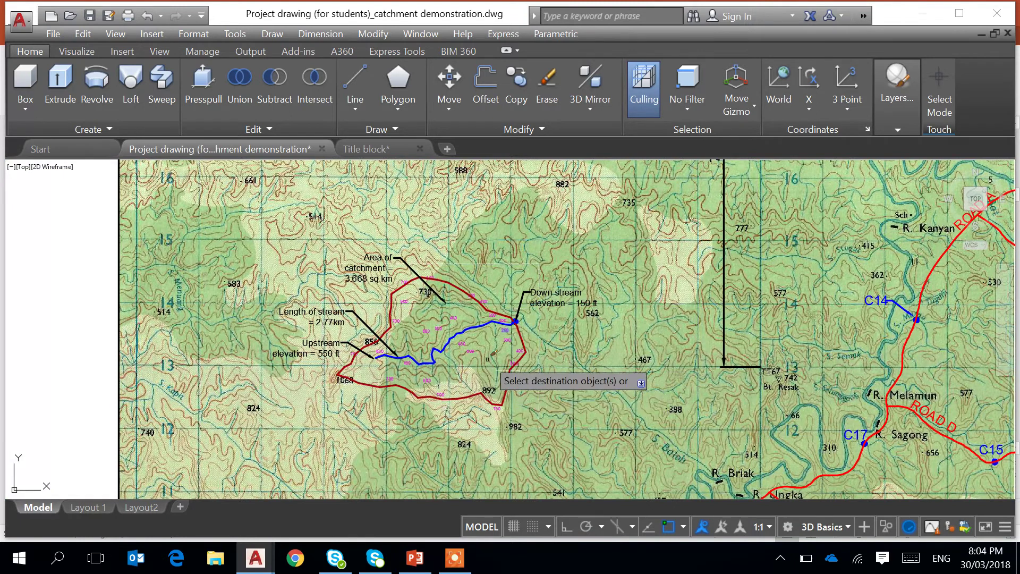
{"action": "scroll", "coordinate": [481, 366], "scroll_direction": "up", "scroll_amount": 3}
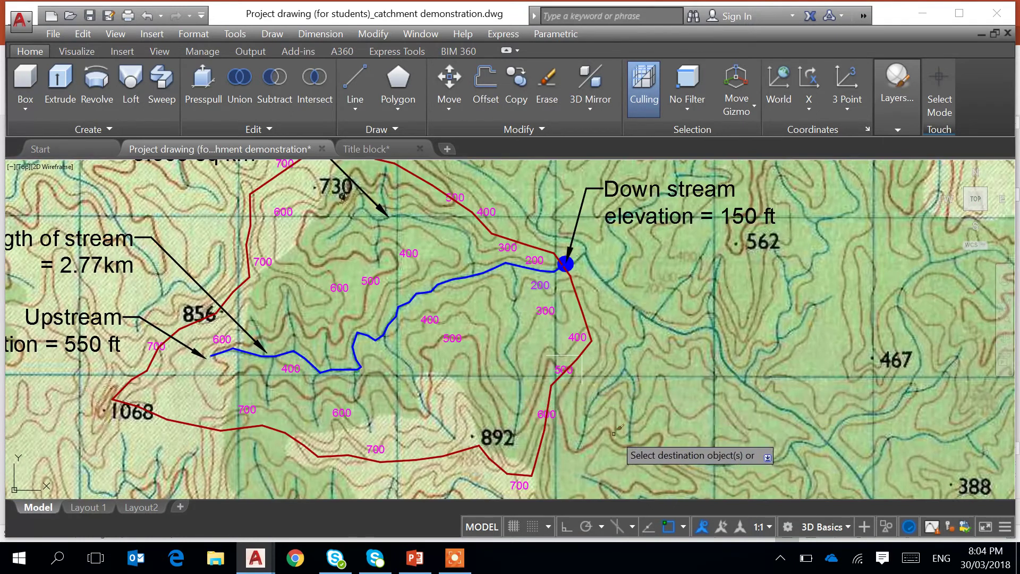
- Freeze the contour height layer in Layer Properties, then recentre and zoom out on the catchment
{"action": "key", "text": "Escape"}
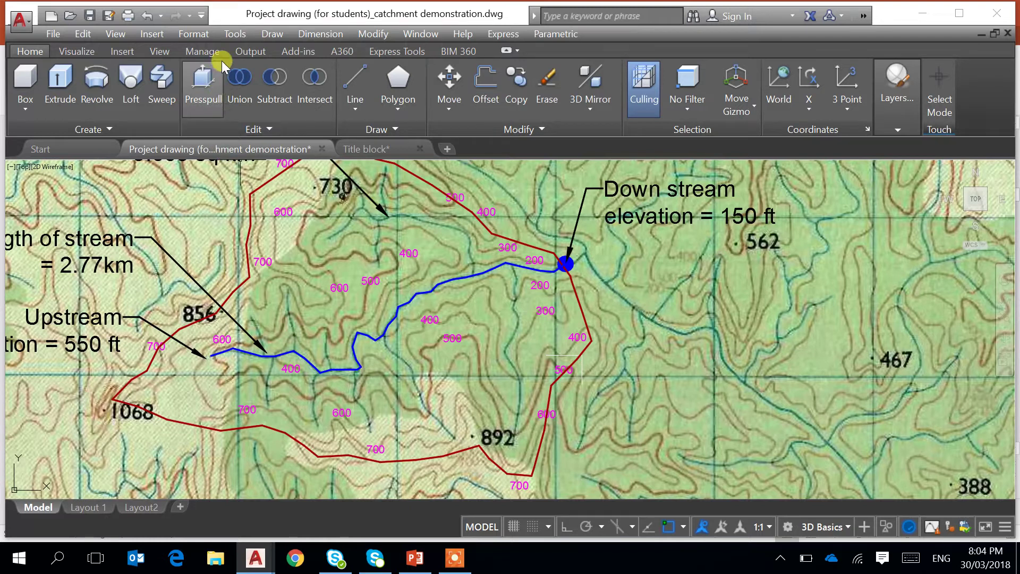
{"action": "left_click", "coordinate": [194, 34]}
{"action": "left_click", "coordinate": [207, 51]}
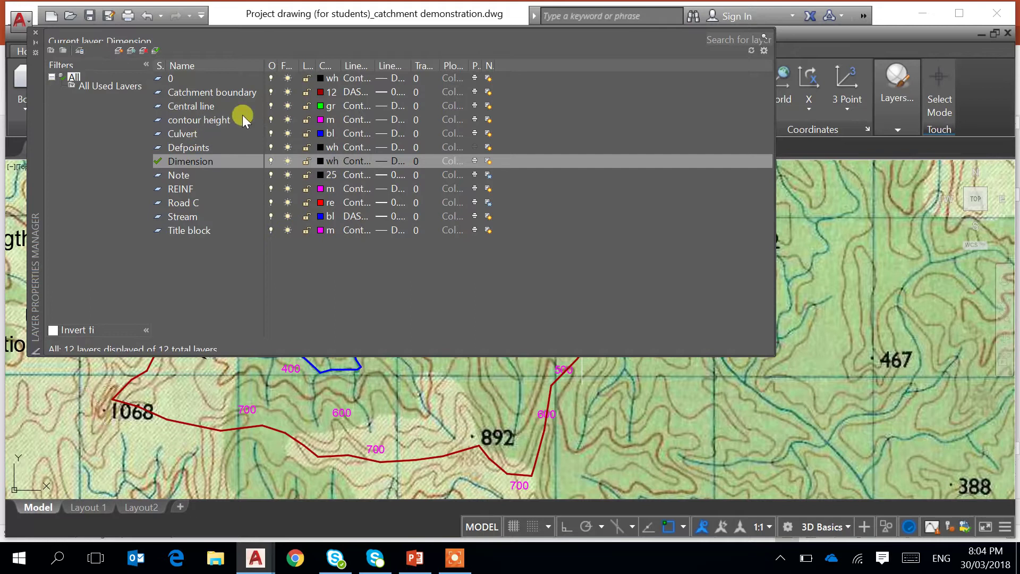
{"action": "left_click", "coordinate": [288, 118]}
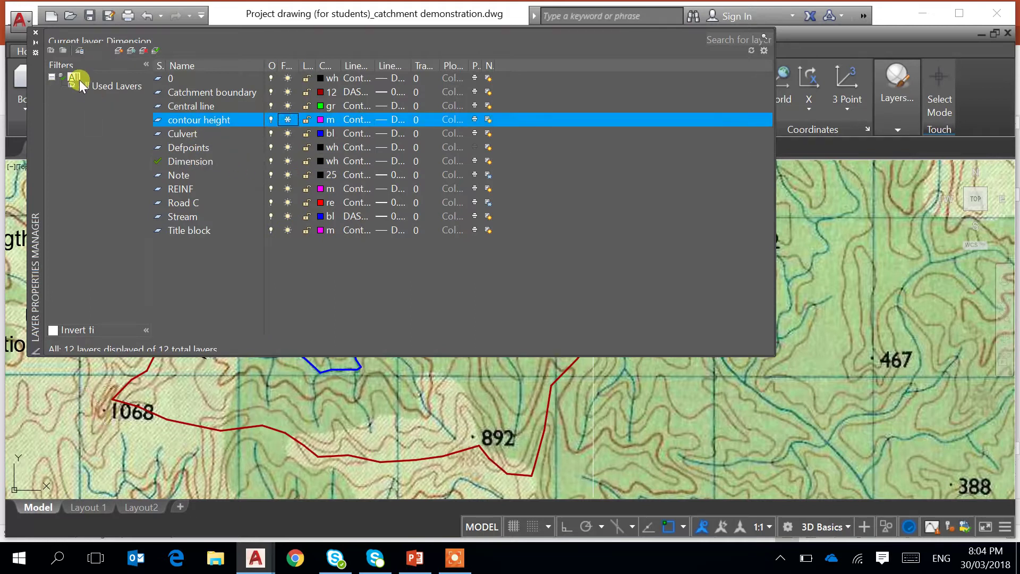
{"action": "left_click", "coordinate": [35, 33]}
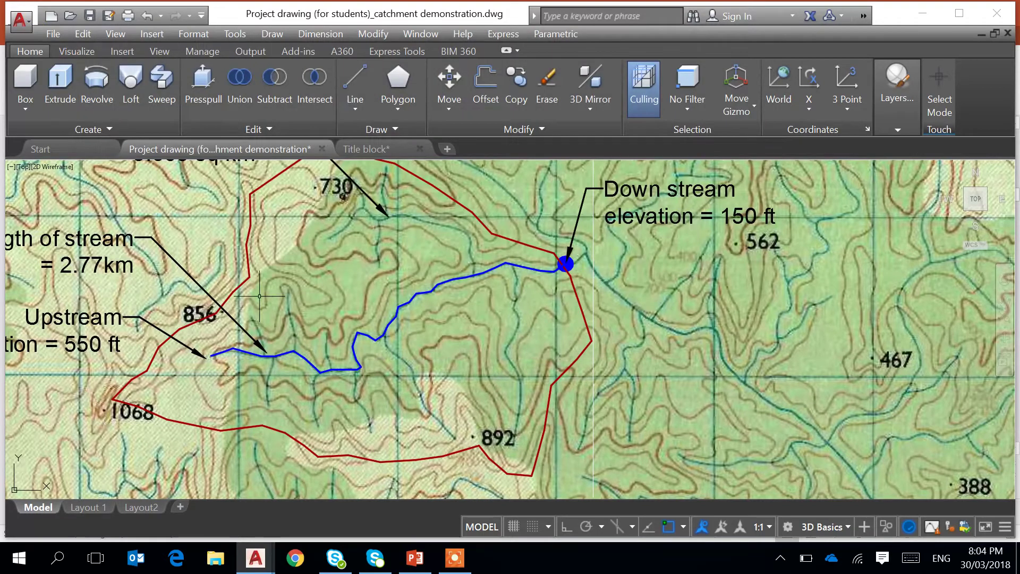
{"action": "mouse_move", "coordinate": [438, 378]}
{"action": "middle_mouse_down"}
{"action": "mouse_move", "coordinate": [440, 423]}
{"action": "mouse_move", "coordinate": [572, 428]}
{"action": "mouse_move", "coordinate": [597, 396]}
{"action": "mouse_move", "coordinate": [511, 394]}
{"action": "middle_mouse_up"}
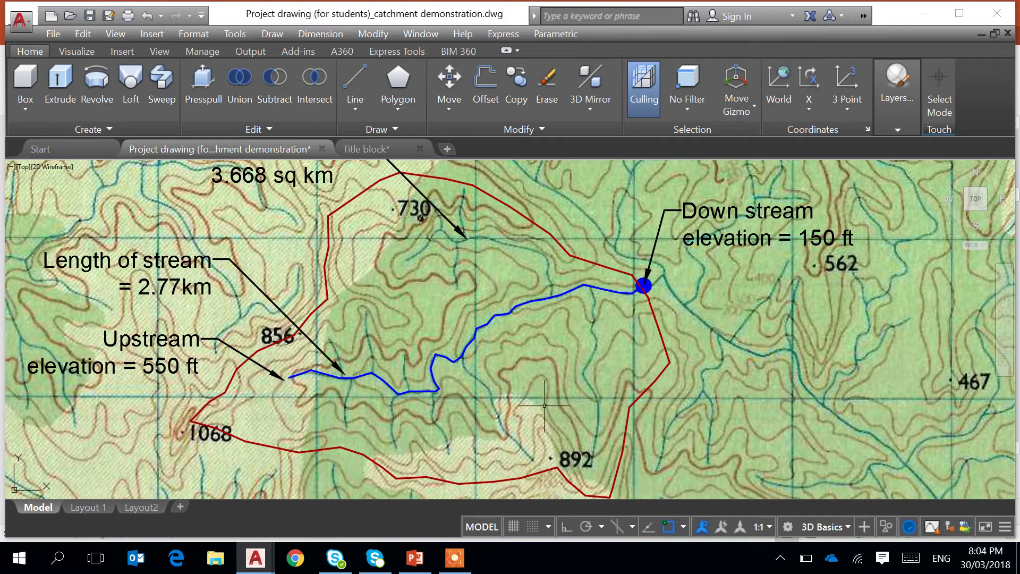
{"action": "scroll", "coordinate": [544, 405], "scroll_direction": "down", "scroll_amount": 2}
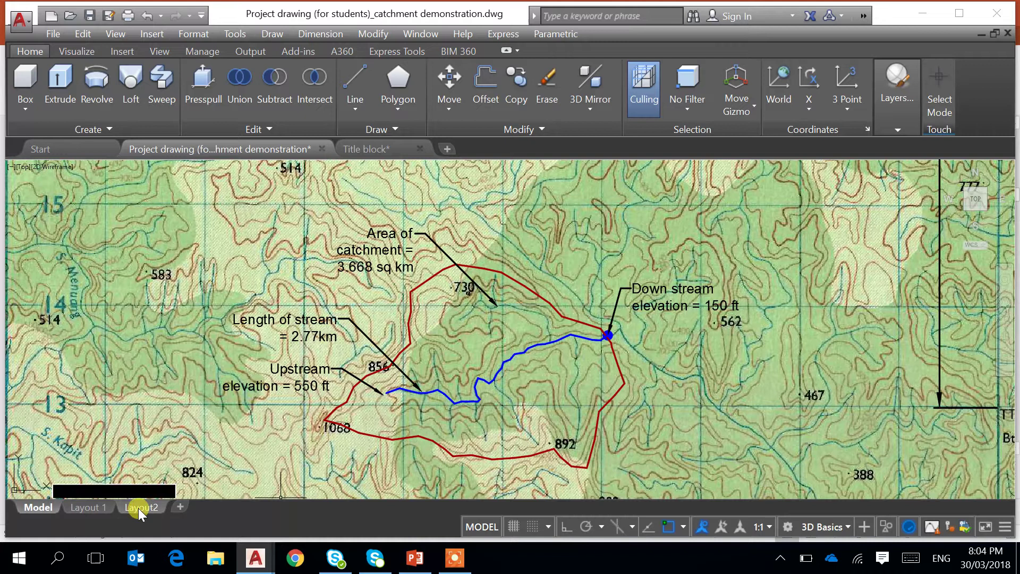
- Open the Layout2 sheet and cancel the Create Sheet Set wizard, confirming with Yes
{"action": "mouse_move", "coordinate": [83, 504]}
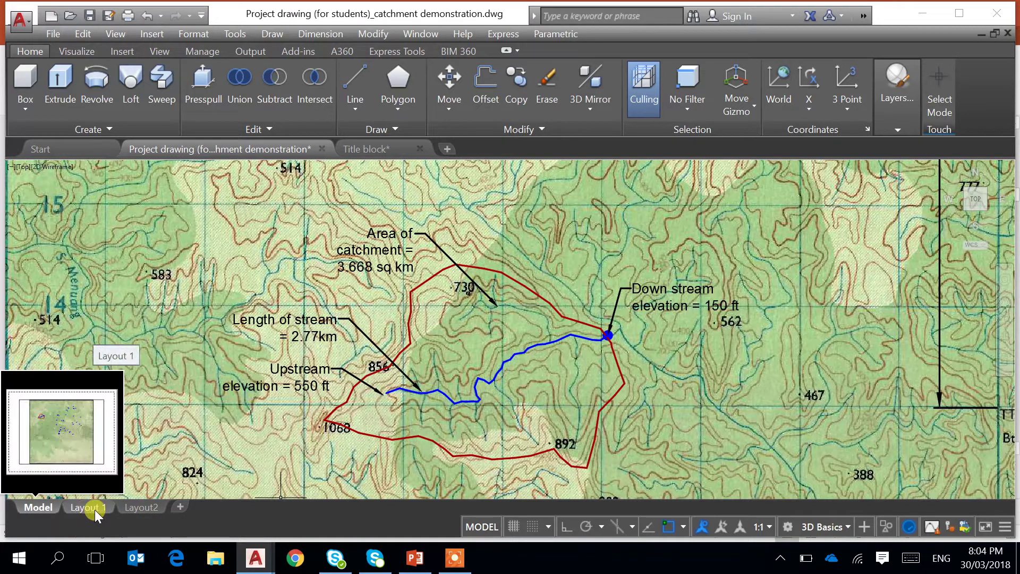
{"action": "left_click", "coordinate": [143, 507]}
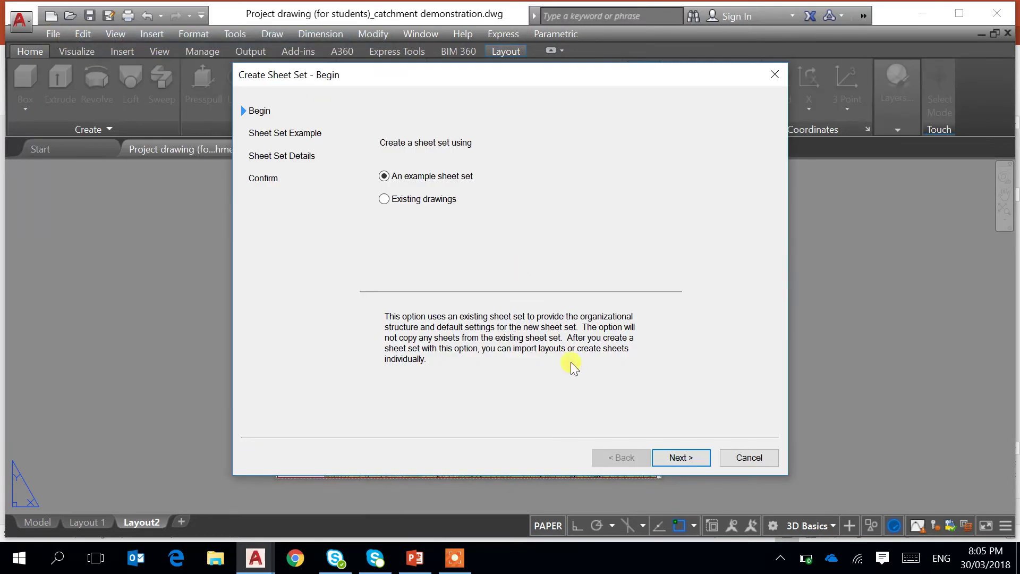
{"action": "left_click", "coordinate": [736, 456]}
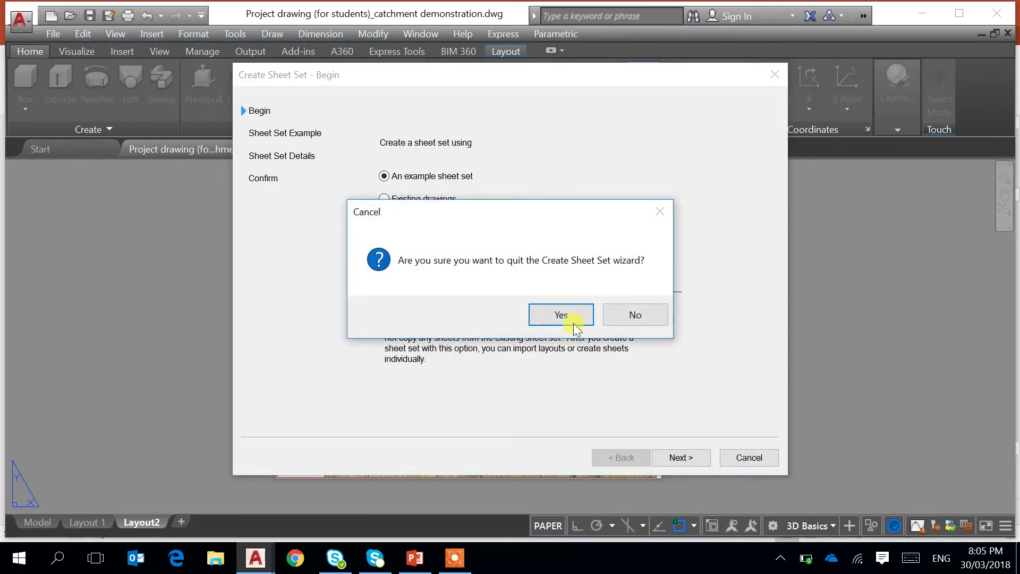
{"action": "left_click", "coordinate": [559, 312]}
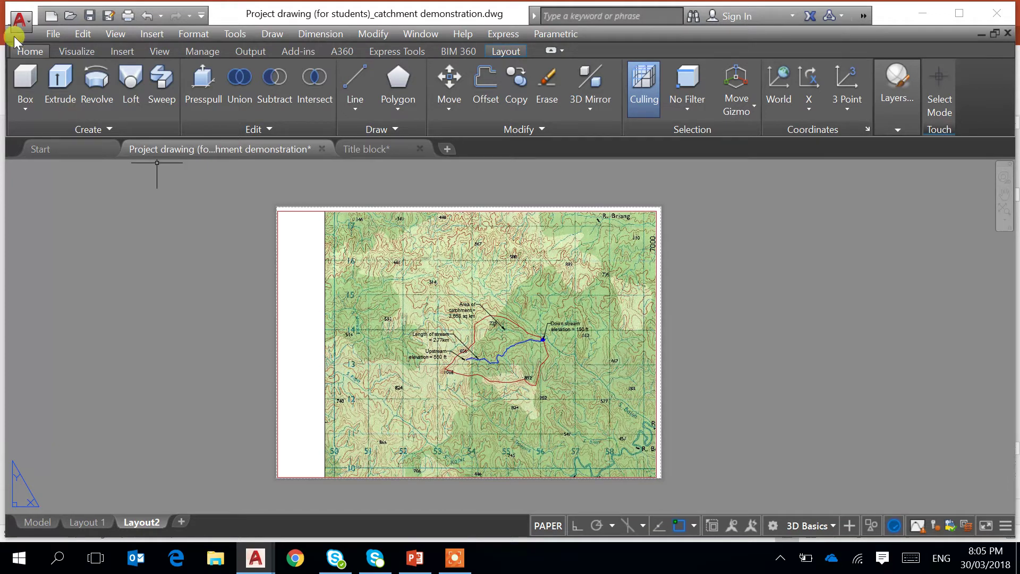
- Open the Plot dialog for Layout2, which shows DWG To PDF on ISO full bleed A3 paper
{"action": "left_click", "coordinate": [58, 33]}
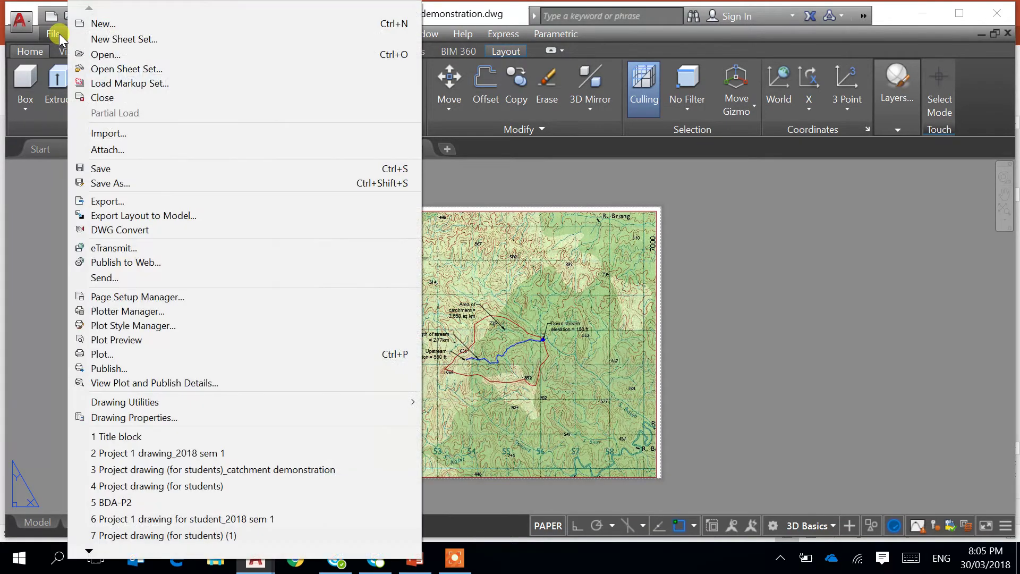
{"action": "left_click", "coordinate": [107, 352]}
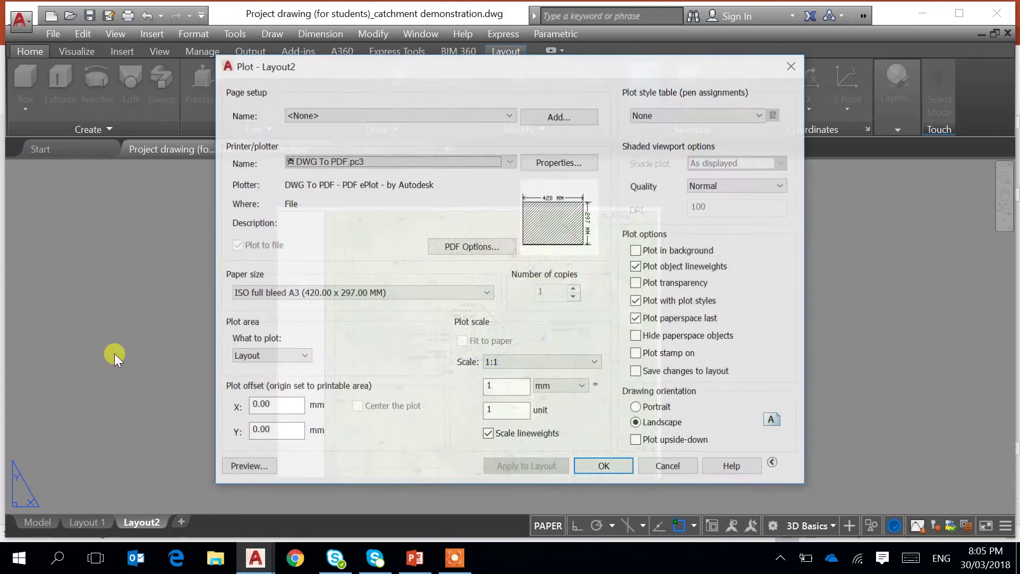
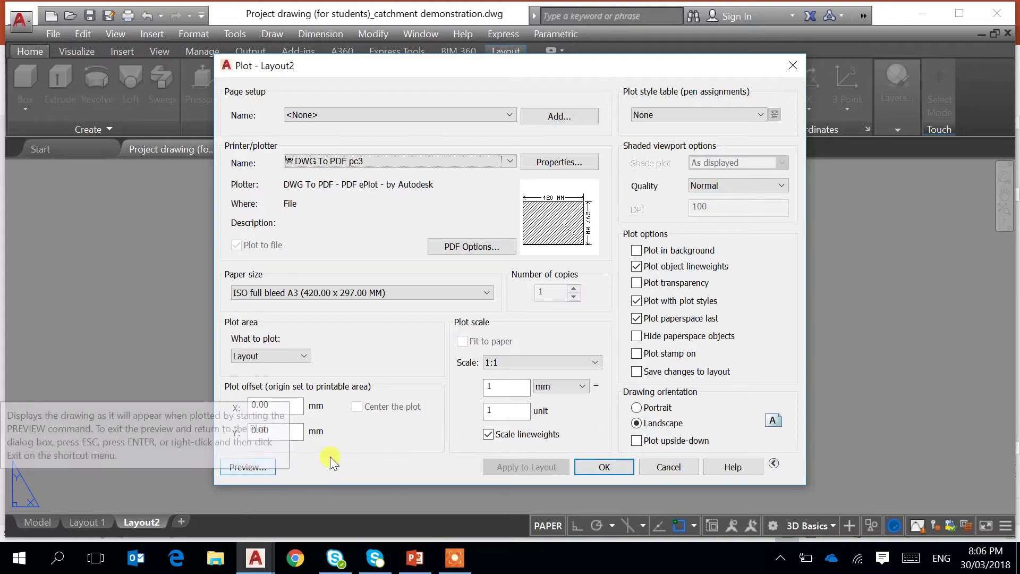
- Check the DWG To PDF, ISO full bleed A3 plot preview of Layout2, then cancel without plotting
{"action": "left_click", "coordinate": [487, 434]}
{"action": "left_click", "coordinate": [487, 434]}
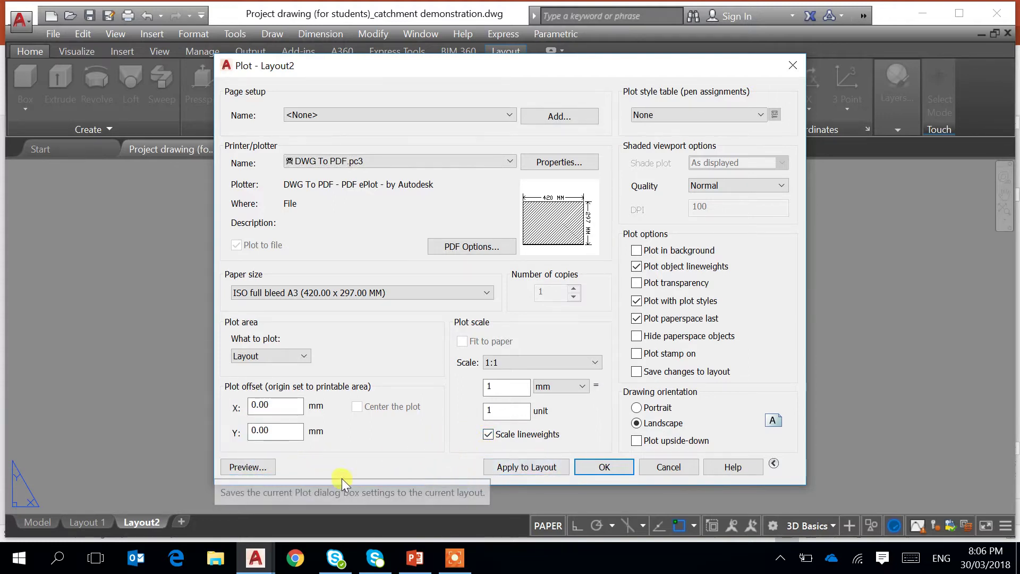
{"action": "left_click", "coordinate": [248, 468]}
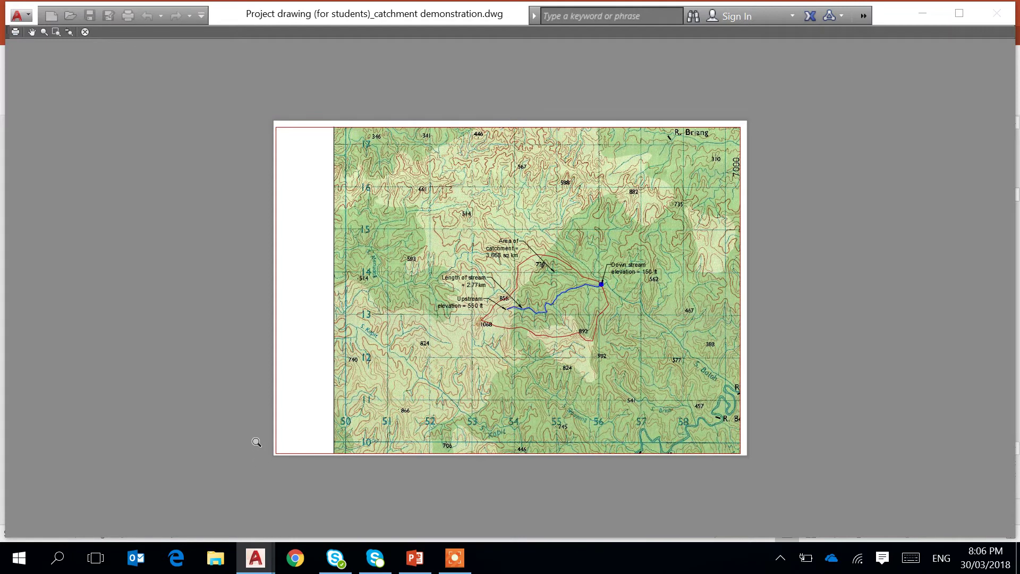
{"action": "left_click", "coordinate": [994, 20]}
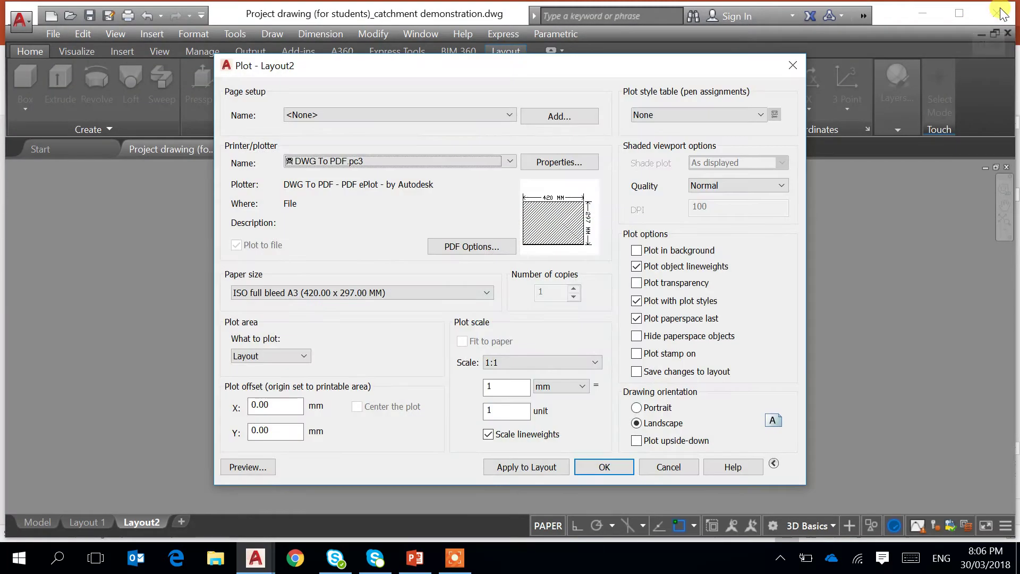
{"action": "left_click", "coordinate": [666, 466]}
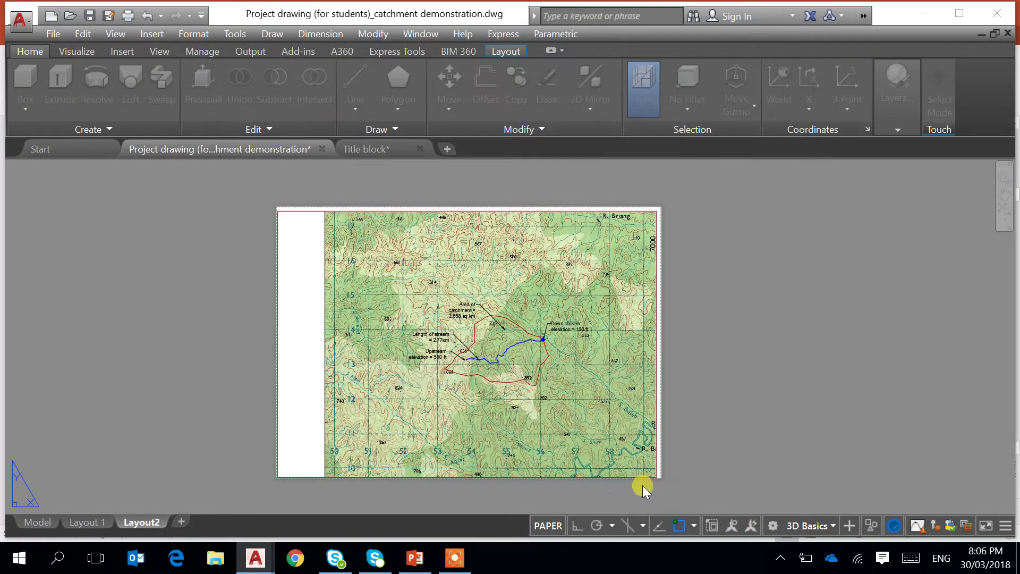
- Delete the old Layout2, add a fresh Layout2 and switch to it
{"action": "right_click", "coordinate": [145, 507]}
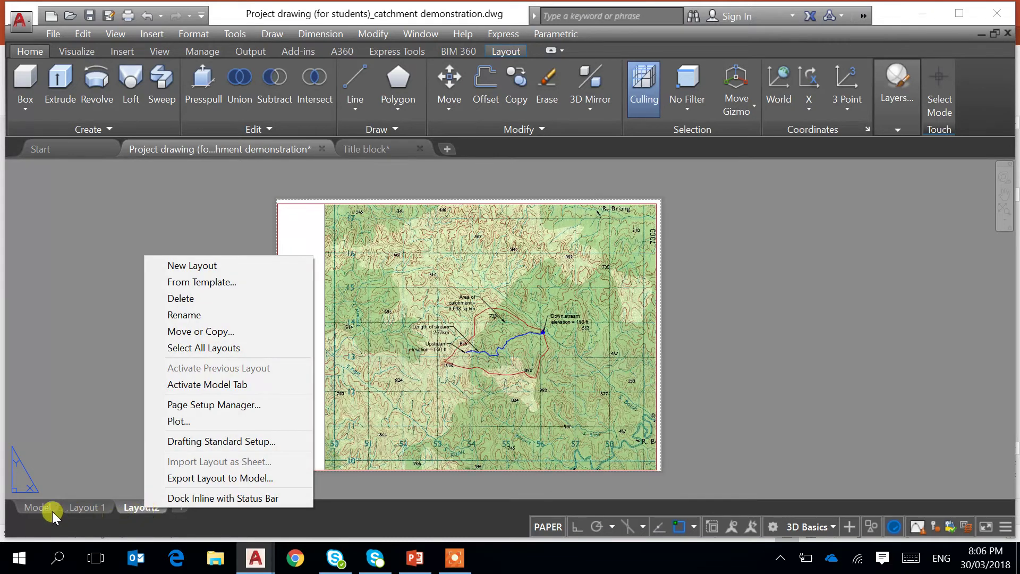
{"action": "left_click", "coordinate": [34, 511]}
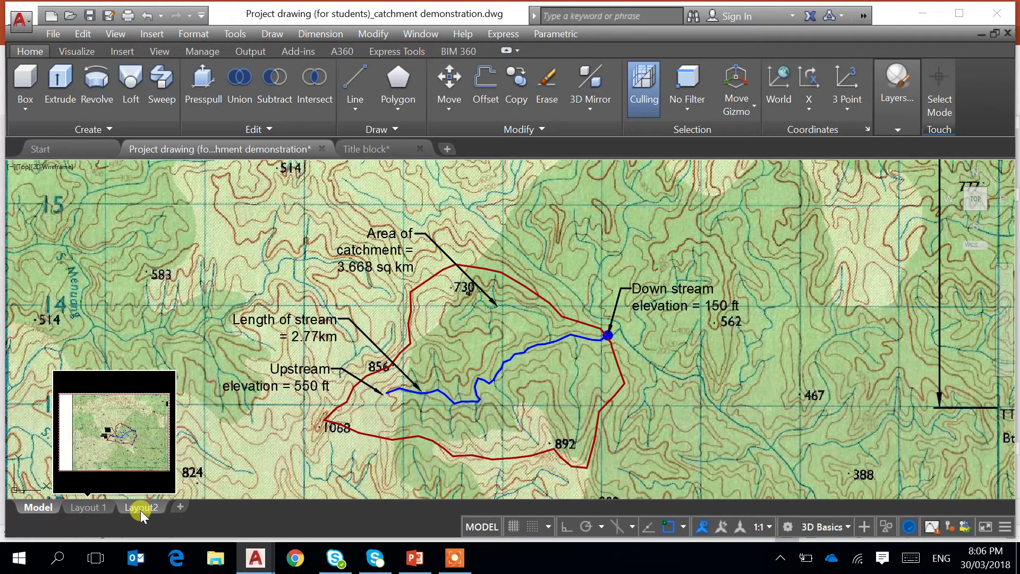
{"action": "right_click", "coordinate": [140, 509]}
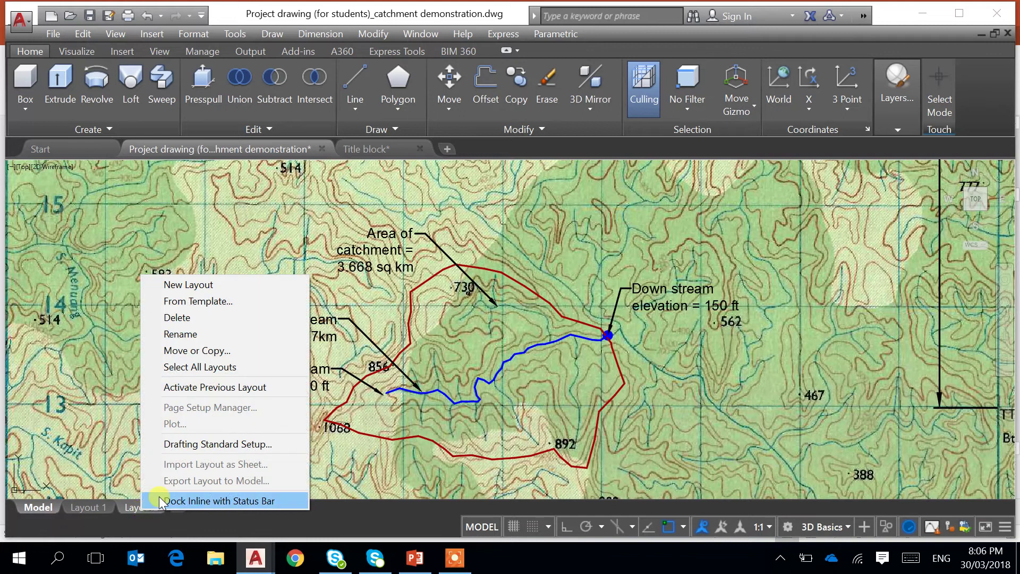
{"action": "left_click", "coordinate": [179, 318]}
{"action": "left_click", "coordinate": [544, 342]}
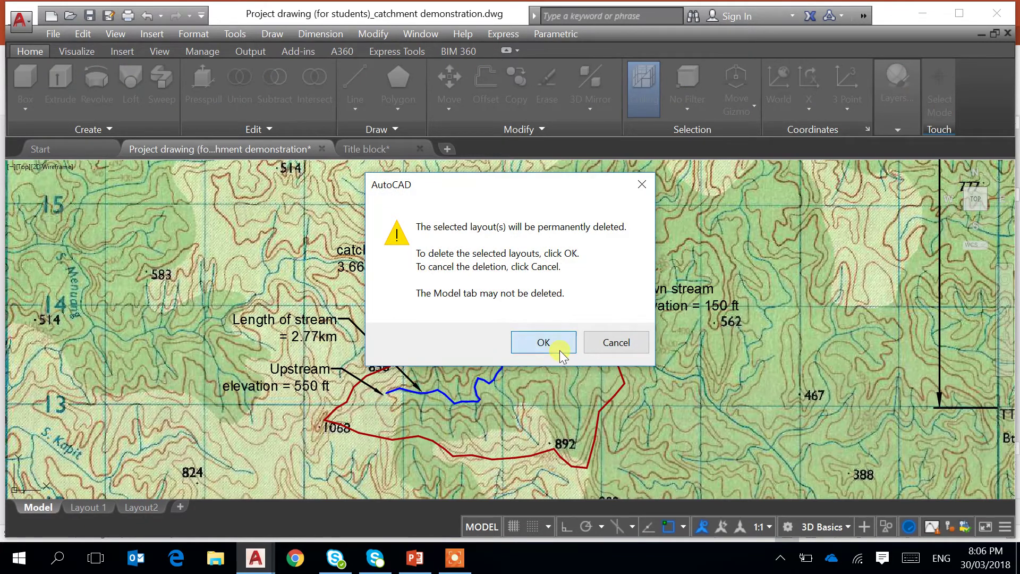
{"action": "left_click", "coordinate": [128, 508]}
{"action": "left_click", "coordinate": [148, 508]}
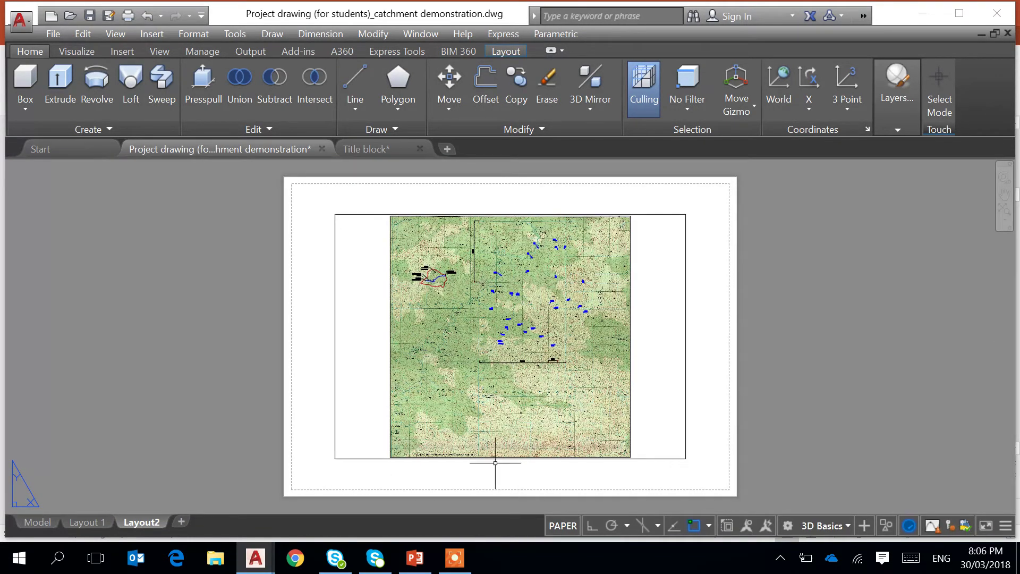
- In Layout2's plot settings, choose the DWG To PDF plotter and ISO full bleed A3 landscape paper
{"action": "left_click", "coordinate": [53, 35]}
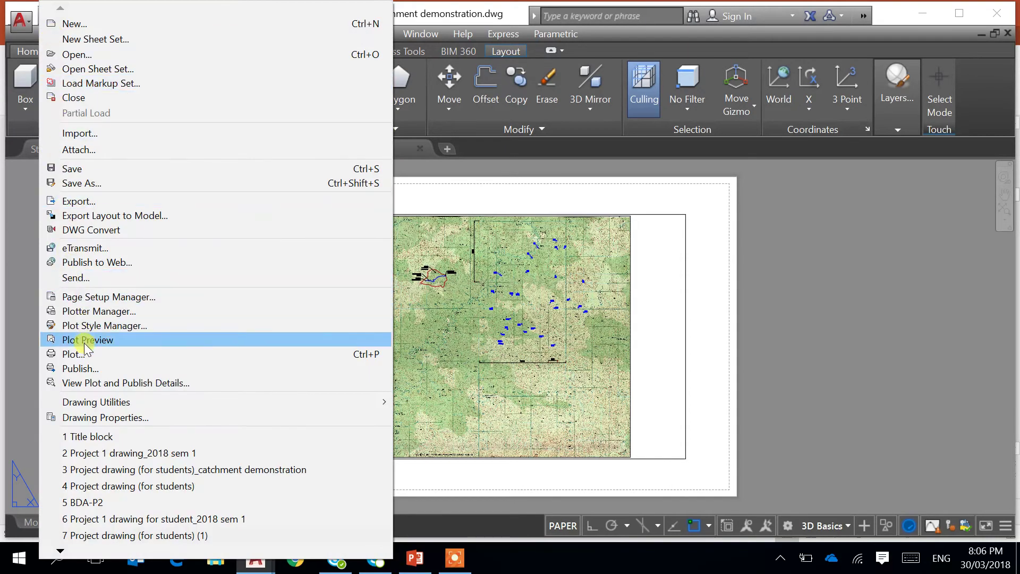
{"action": "left_click", "coordinate": [80, 353]}
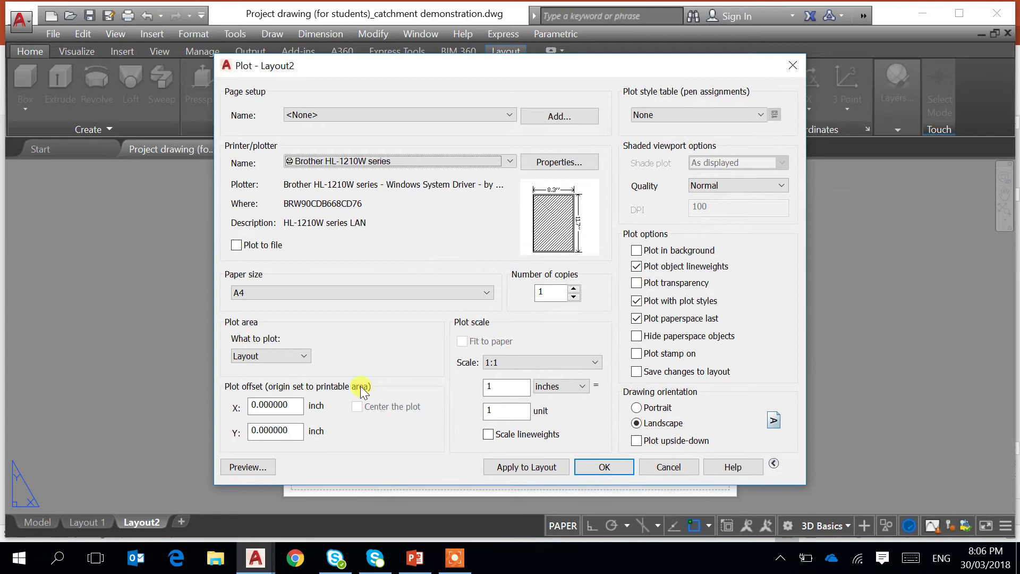
{"action": "left_click", "coordinate": [508, 161]}
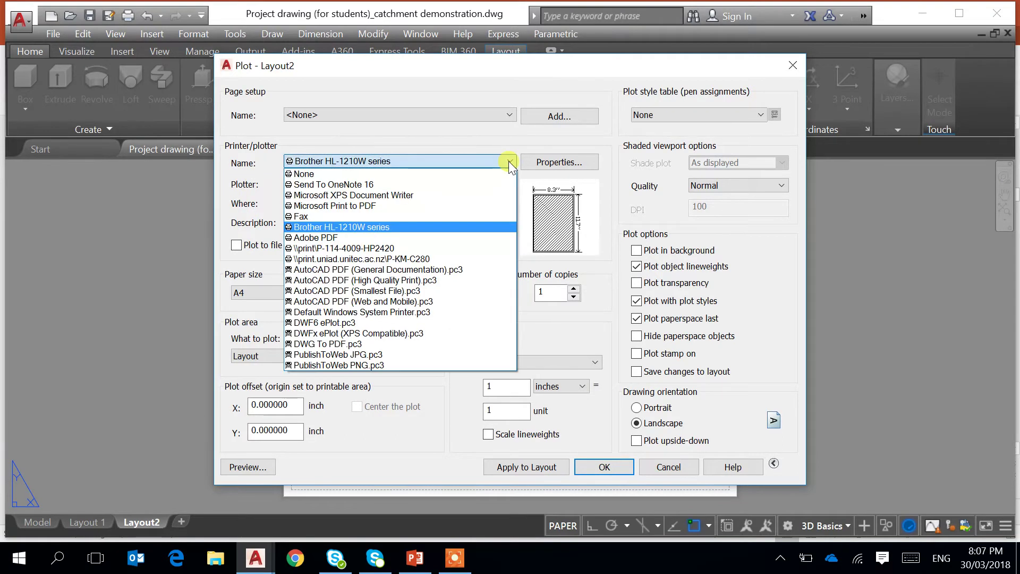
{"action": "left_click", "coordinate": [467, 346]}
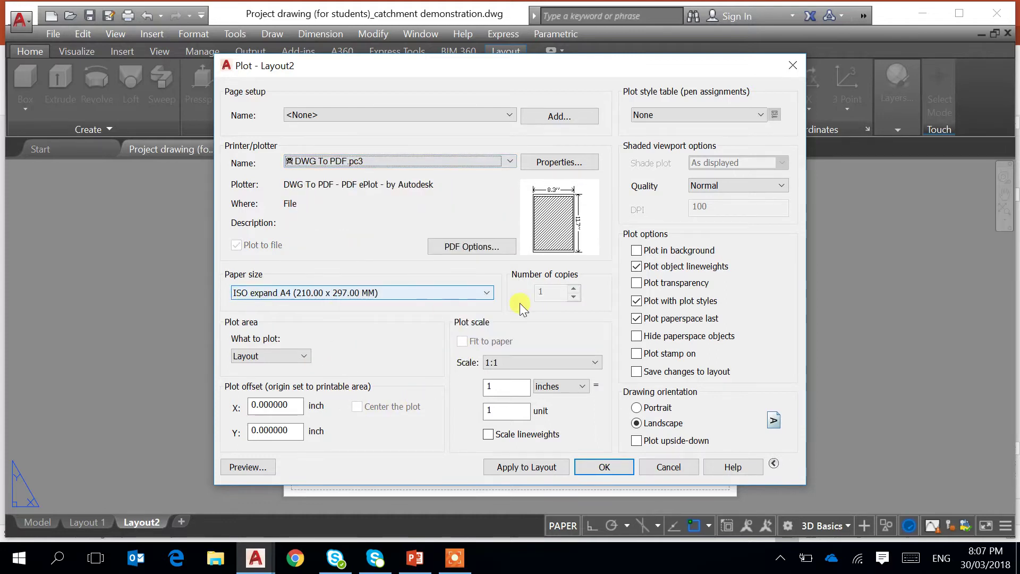
{"action": "left_click", "coordinate": [484, 294]}
{"action": "left_click_drag", "start_coordinate": [486, 242], "coordinate": [476, 75]}
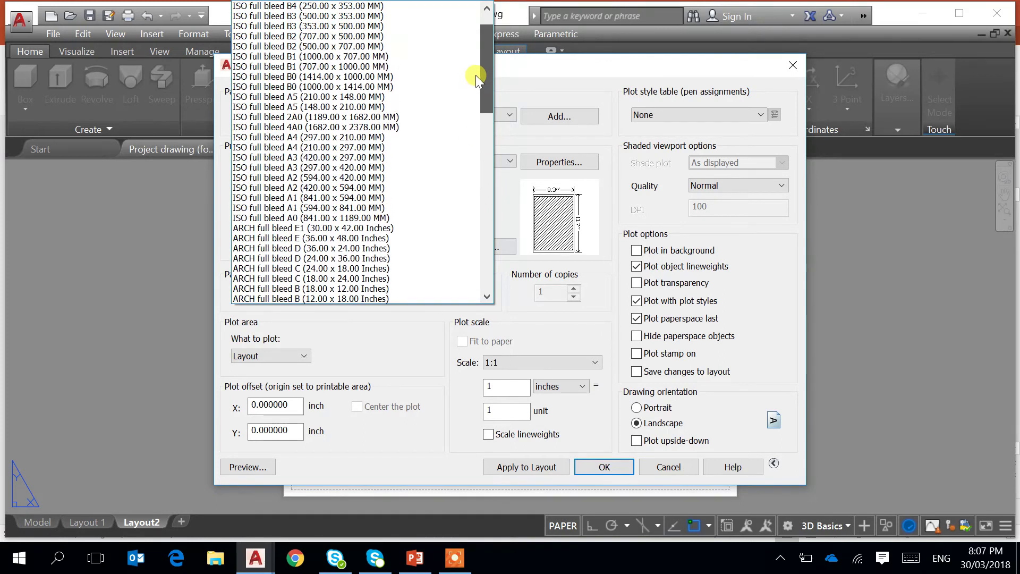
{"action": "left_click", "coordinate": [344, 157]}
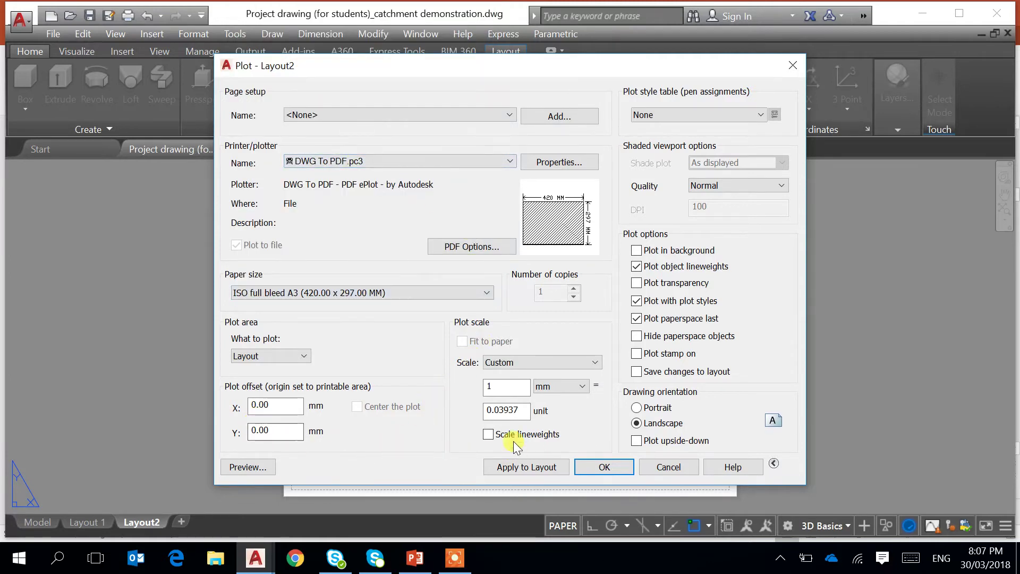
- Set 1:1 plot scale with scaled lineweights, preview, and apply the settings to the layout
{"action": "left_click", "coordinate": [593, 361]}
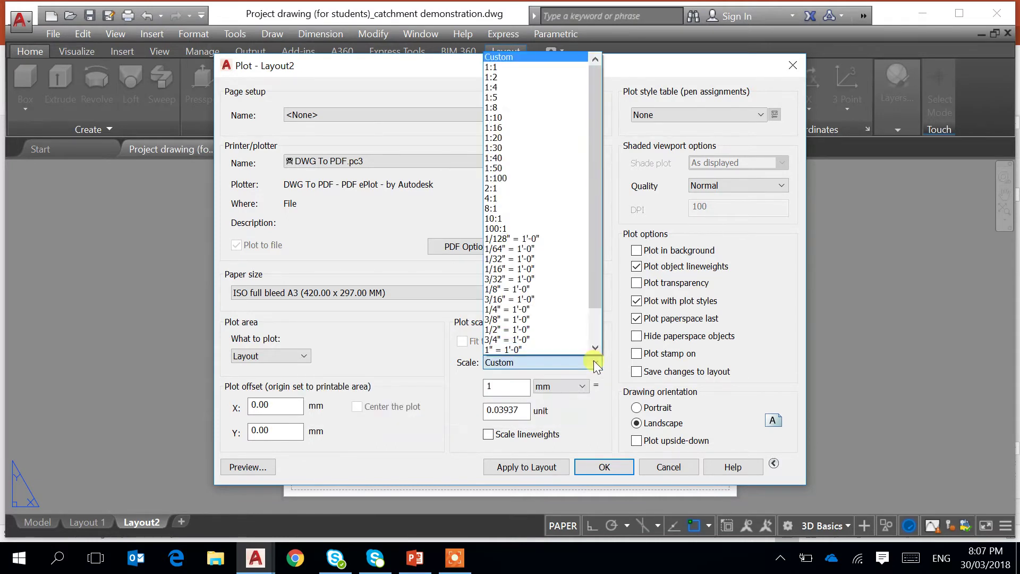
{"action": "left_click", "coordinate": [562, 67]}
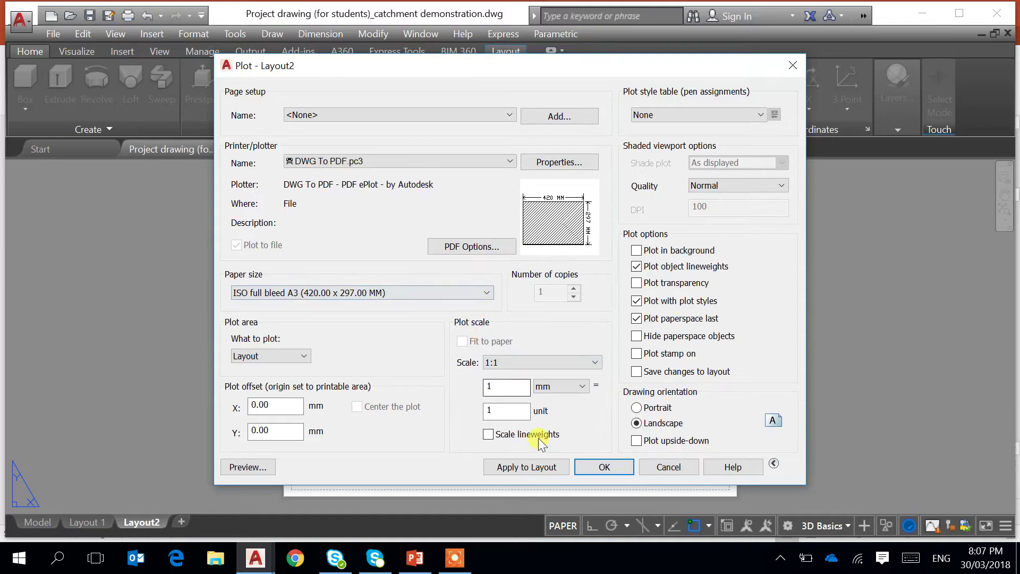
{"action": "left_click", "coordinate": [488, 439]}
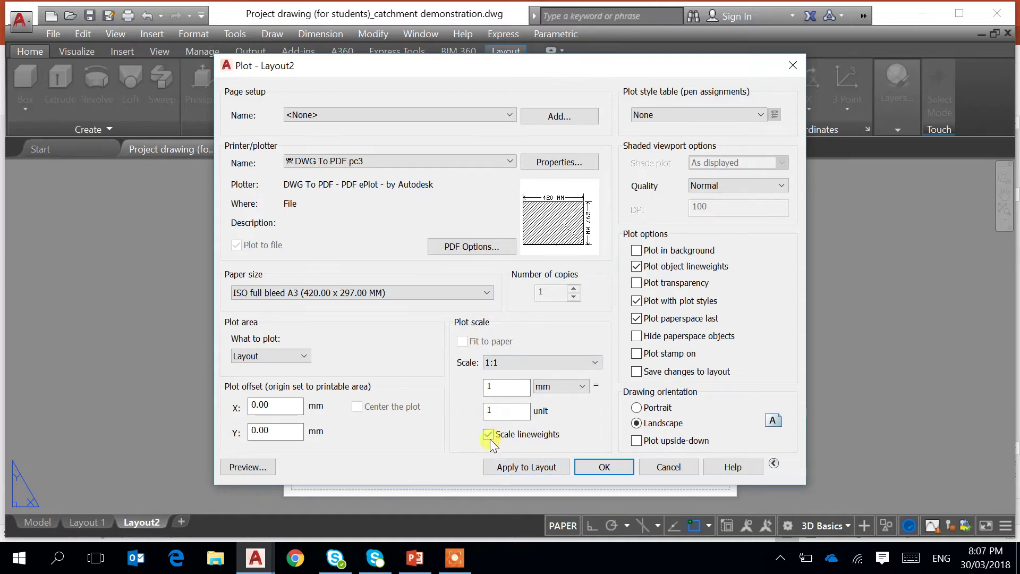
{"action": "left_click", "coordinate": [243, 466]}
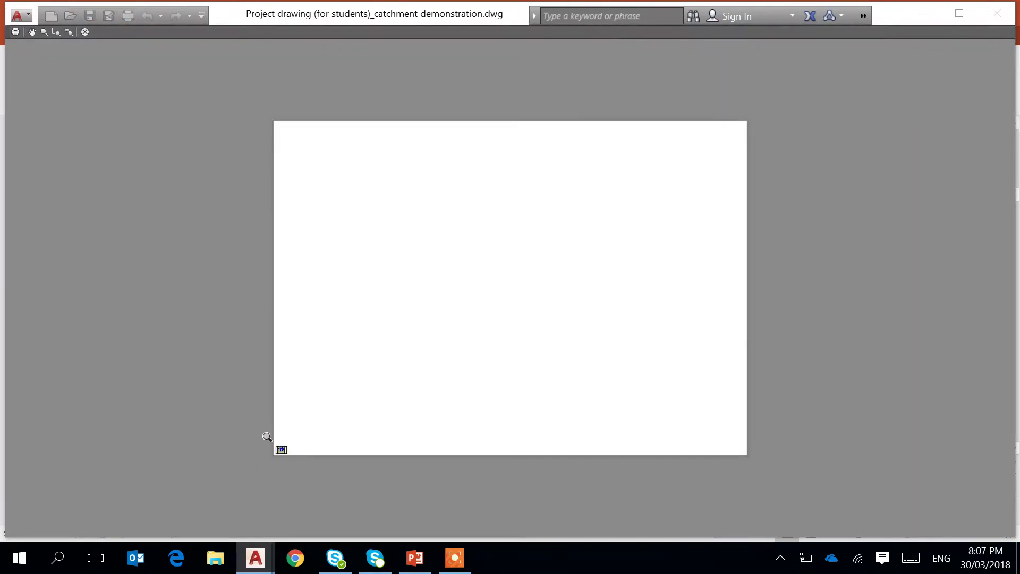
{"action": "key", "text": "Escape"}
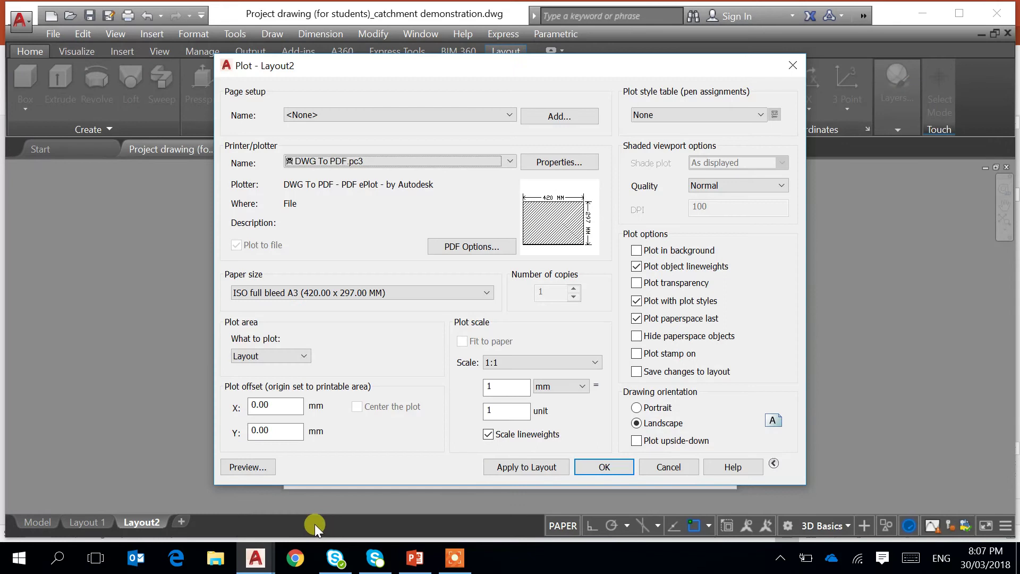
{"action": "left_click", "coordinate": [528, 468]}
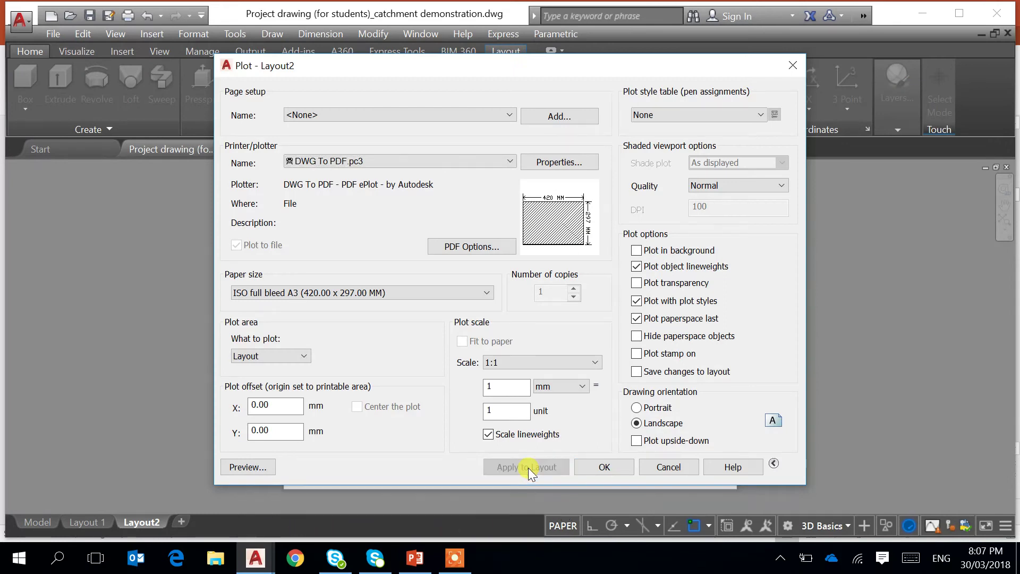
{"action": "left_click", "coordinate": [669, 468]}
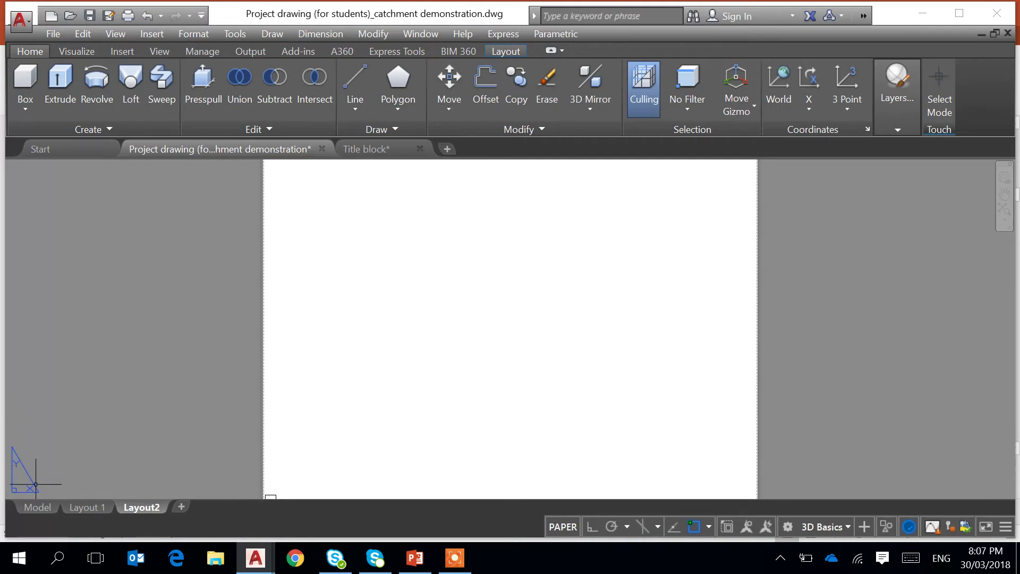
- Pan and zoom over the new Layout2 sheet, selecting its empty viewport but cancelling the stretch
{"action": "middle_click_drag", "start_coordinate": [204, 452], "coordinate": [227, 425]}
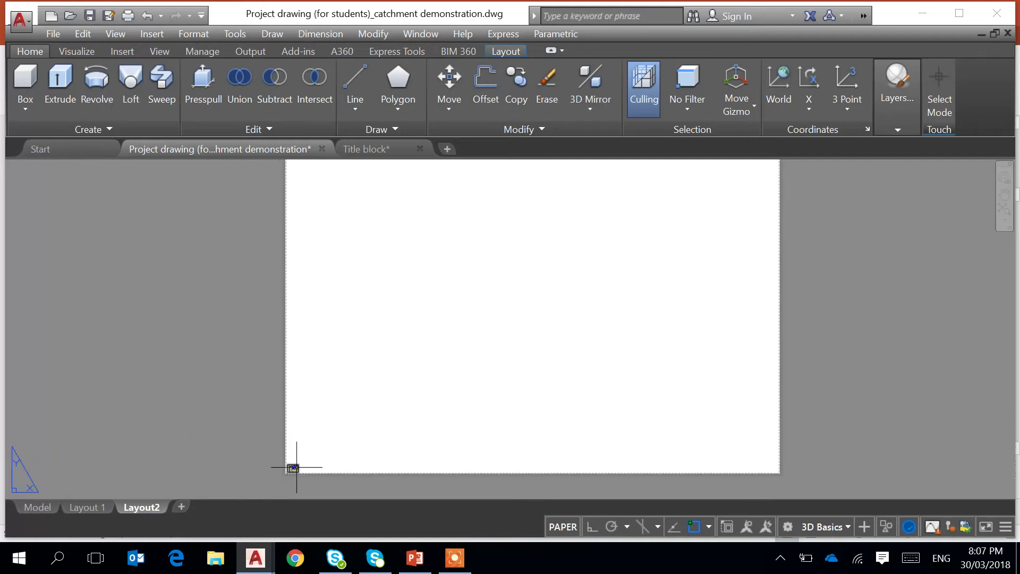
{"action": "scroll", "coordinate": [297, 462], "scroll_direction": "up", "scroll_amount": 2}
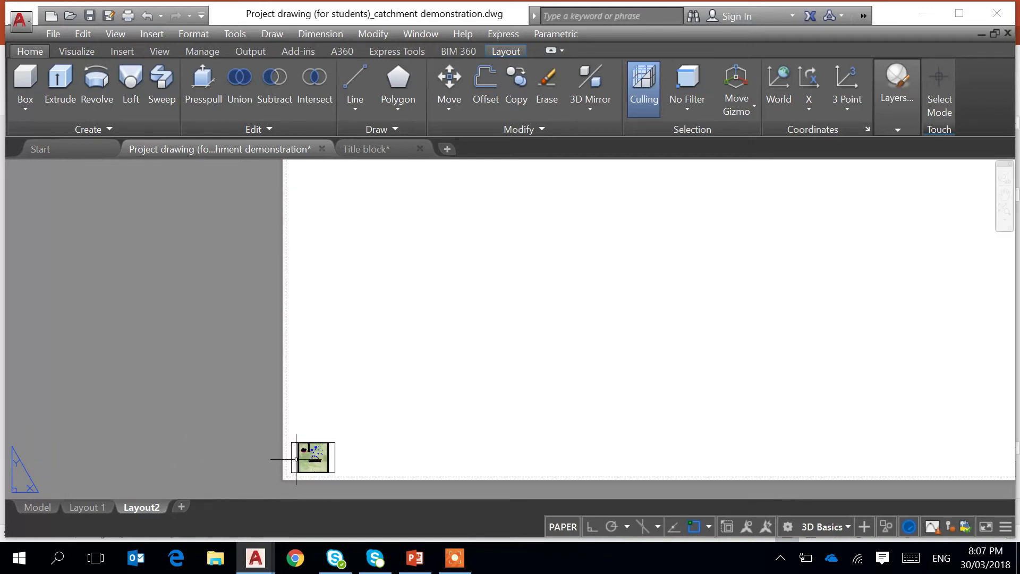
{"action": "scroll", "coordinate": [526, 321], "scroll_direction": "down", "scroll_amount": 2}
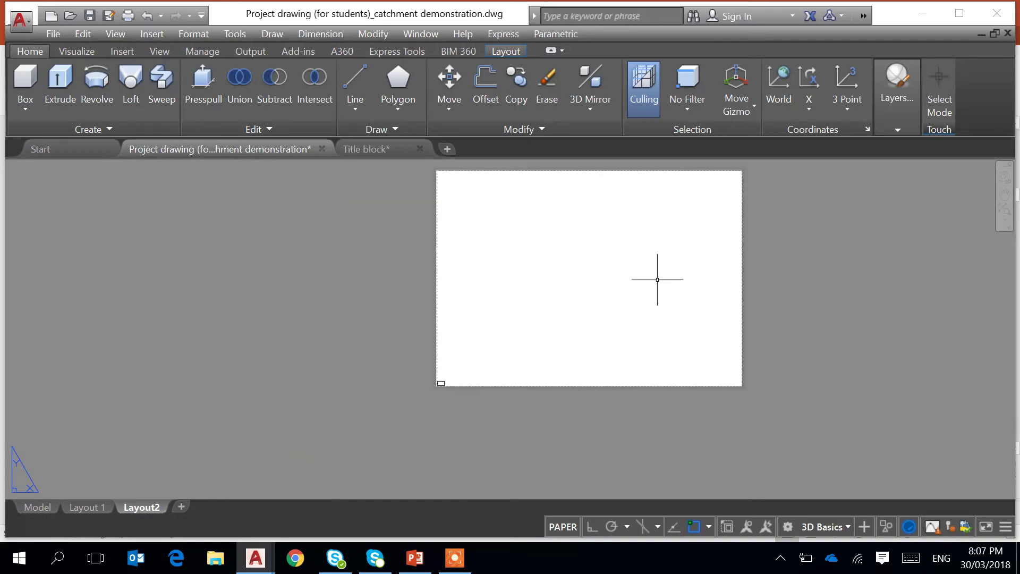
{"action": "scroll", "coordinate": [451, 372], "scroll_direction": "up", "scroll_amount": 2}
{"action": "scroll", "coordinate": [462, 372], "scroll_direction": "down", "scroll_amount": 3}
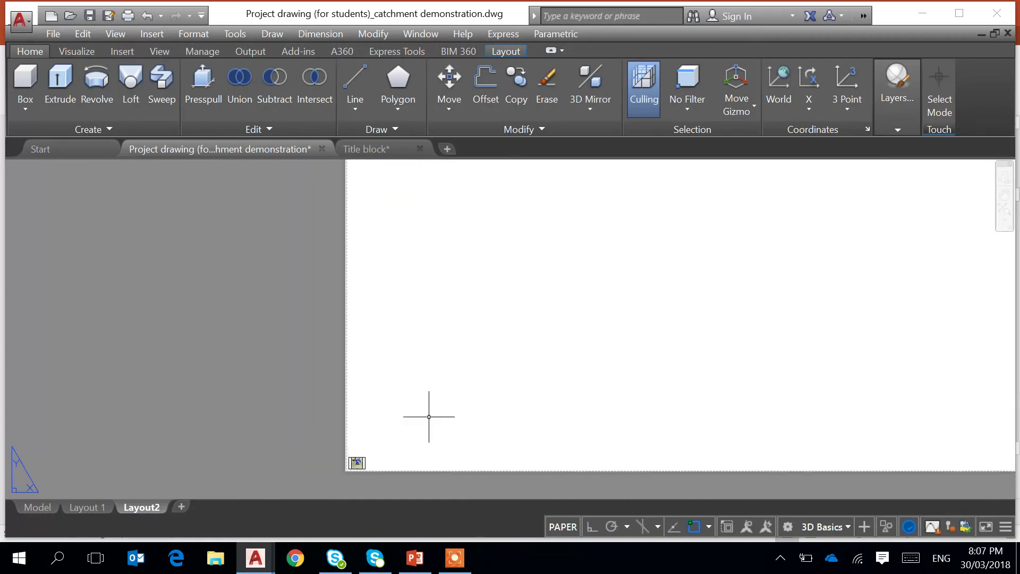
{"action": "middle_click_drag", "start_coordinate": [517, 373], "coordinate": [449, 412]}
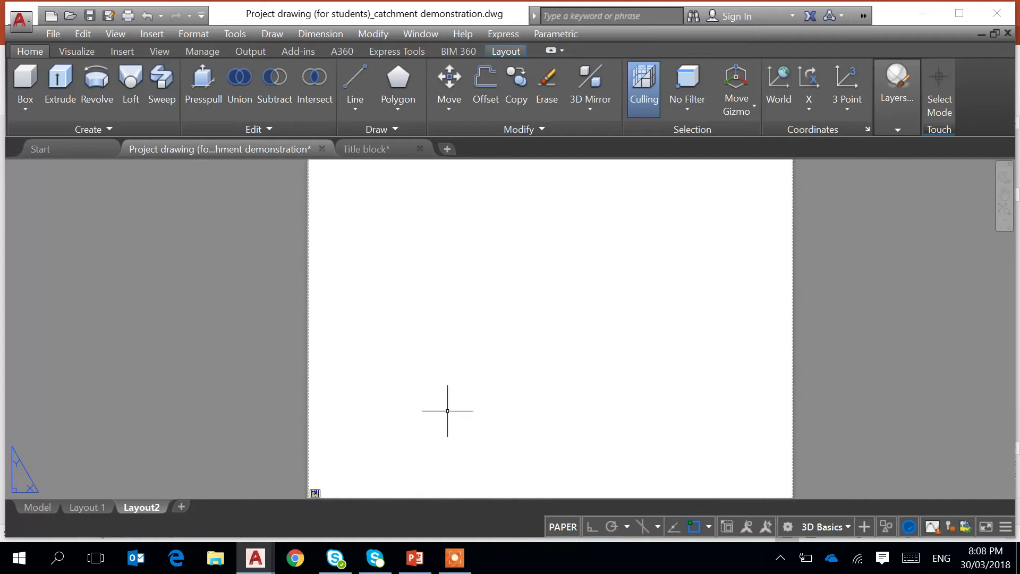
{"action": "scroll", "coordinate": [448, 412], "scroll_direction": "down", "scroll_amount": 2}
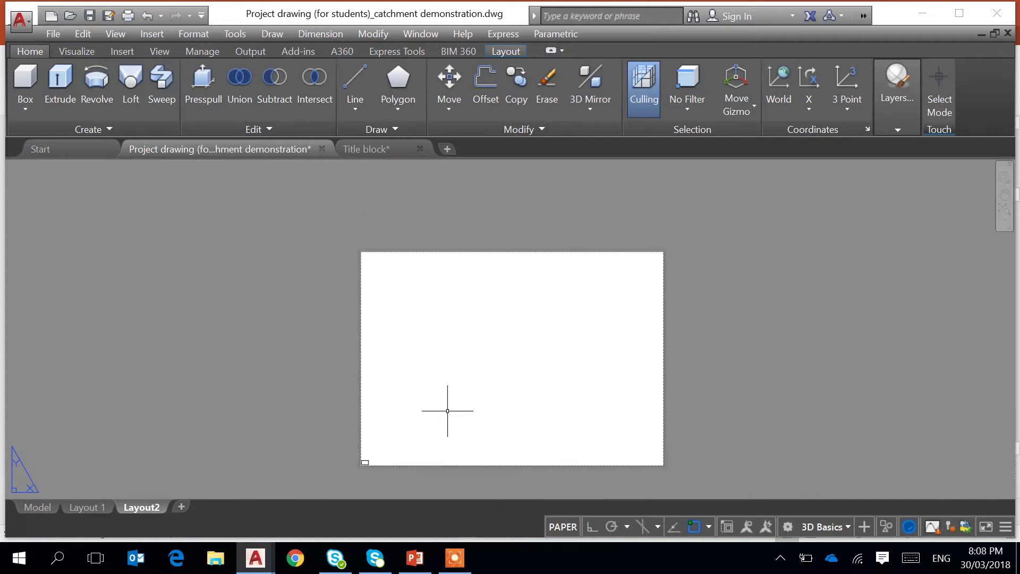
{"action": "left_click", "coordinate": [366, 462]}
{"action": "left_click", "coordinate": [366, 461]}
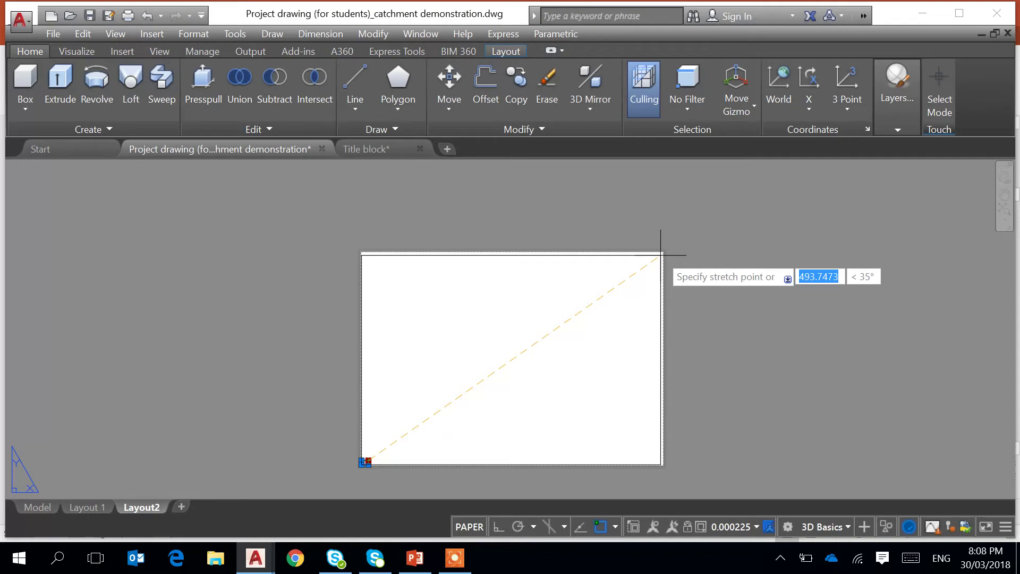
{"action": "key", "text": "Escape"}
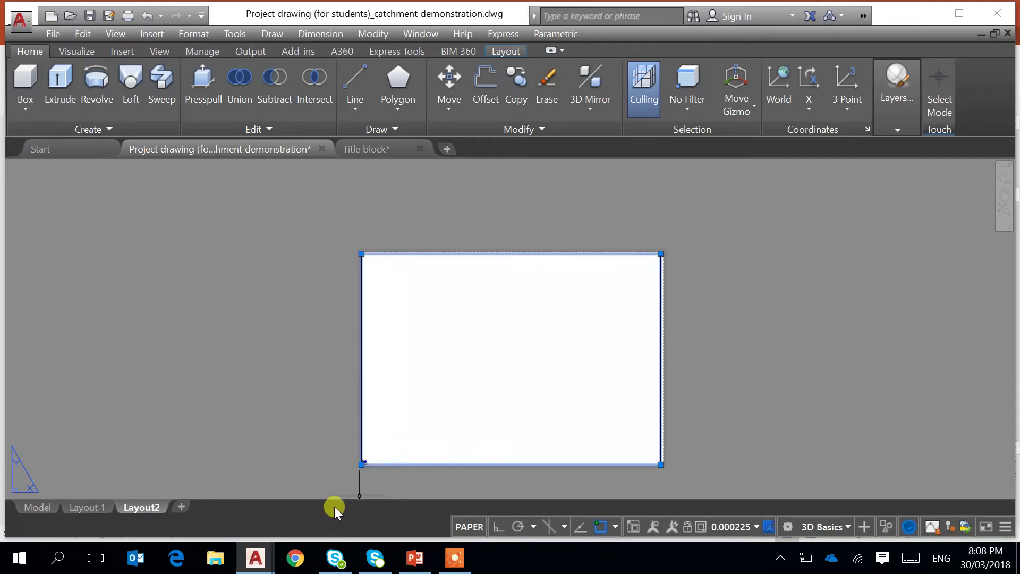
{"action": "scroll", "coordinate": [342, 469], "scroll_direction": "up", "scroll_amount": 3}
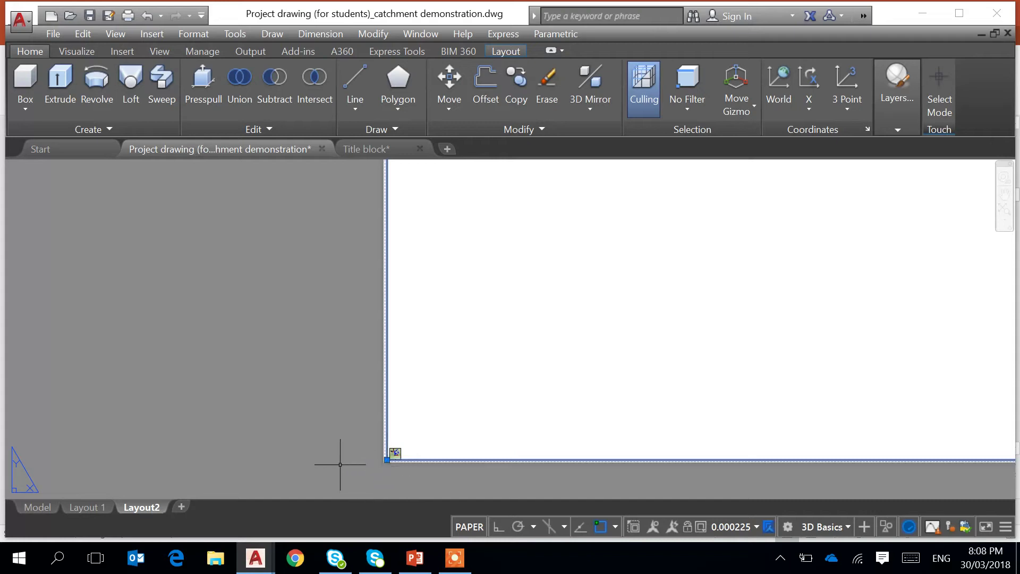
{"action": "key", "text": "Escape"}
{"action": "scroll", "coordinate": [540, 397], "scroll_direction": "down", "scroll_amount": 3}
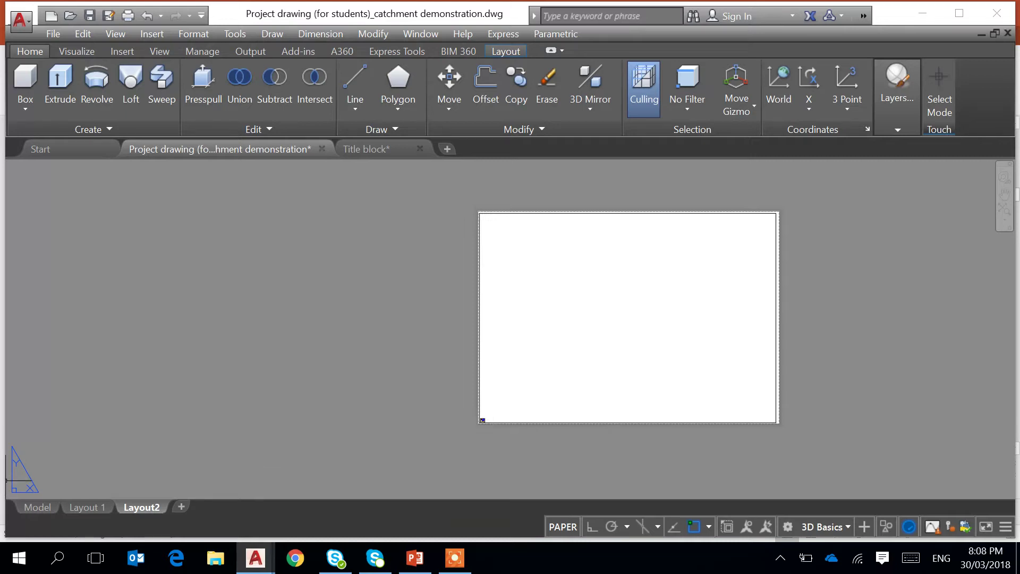
- Inside the Layout2 viewport, pan and zoom to frame the catchment map, then return to paper space
{"action": "left_click", "coordinate": [562, 373]}
{"action": "left_click", "coordinate": [569, 367]}
{"action": "double_click", "coordinate": [569, 367]}
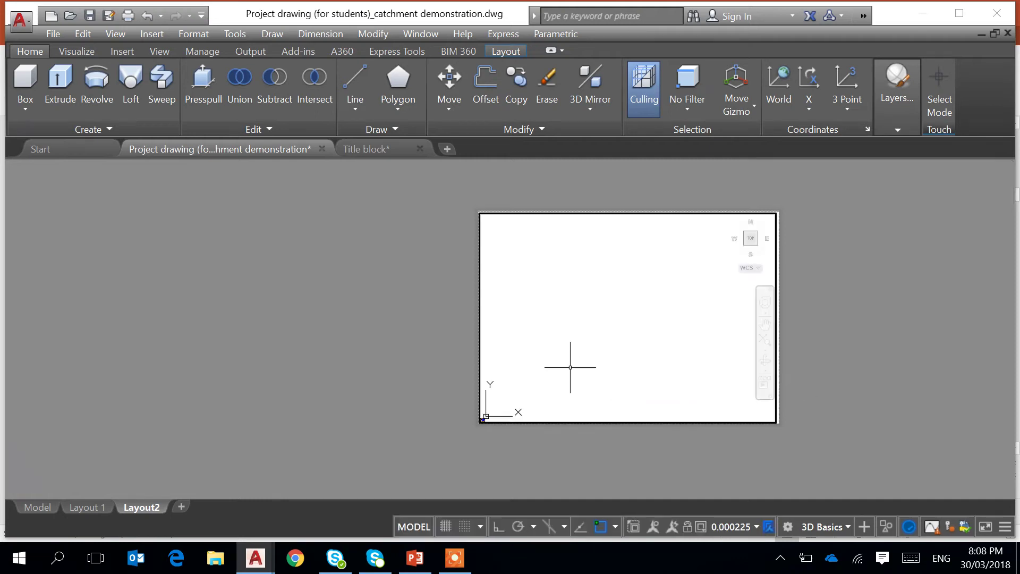
{"action": "middle_click_drag", "start_coordinate": [553, 384], "coordinate": [688, 294]}
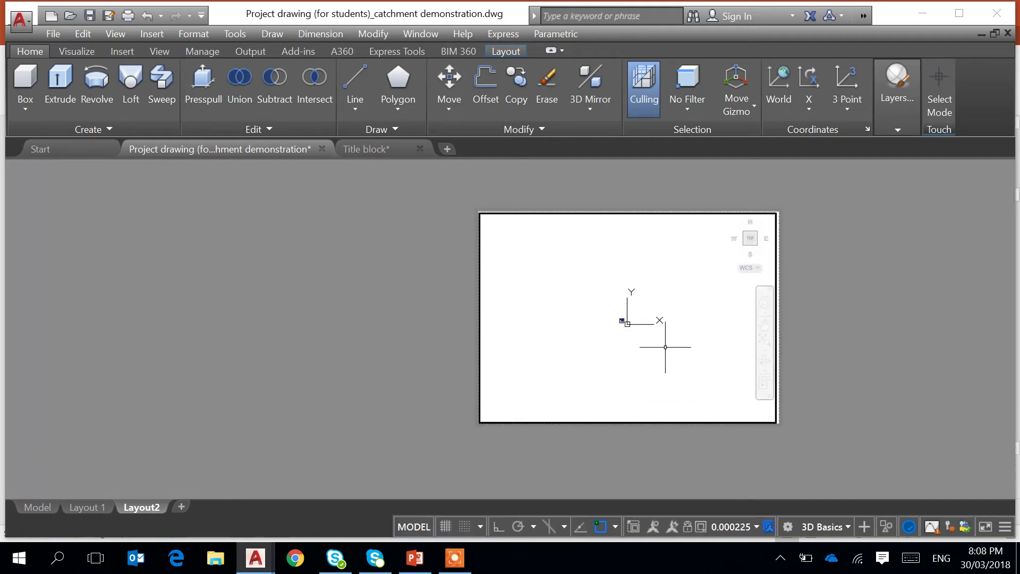
{"action": "scroll", "coordinate": [621, 318], "scroll_direction": "up", "scroll_amount": 6}
{"action": "scroll", "coordinate": [618, 319], "scroll_direction": "up", "scroll_amount": 6}
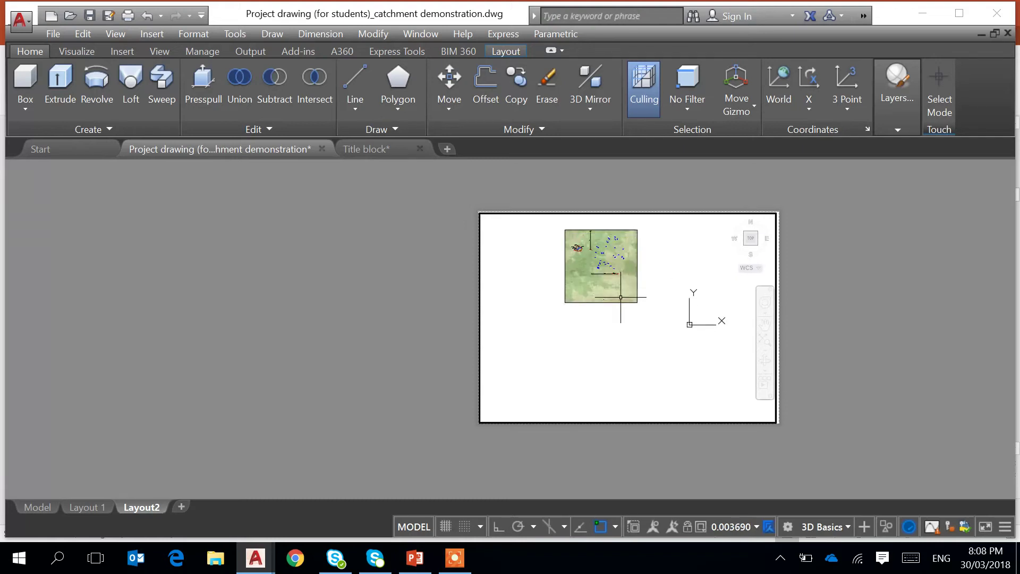
{"action": "scroll", "coordinate": [603, 282], "scroll_direction": "down", "scroll_amount": 4}
{"action": "scroll", "coordinate": [616, 286], "scroll_direction": "up", "scroll_amount": 6}
{"action": "scroll", "coordinate": [618, 290], "scroll_direction": "up", "scroll_amount": 3}
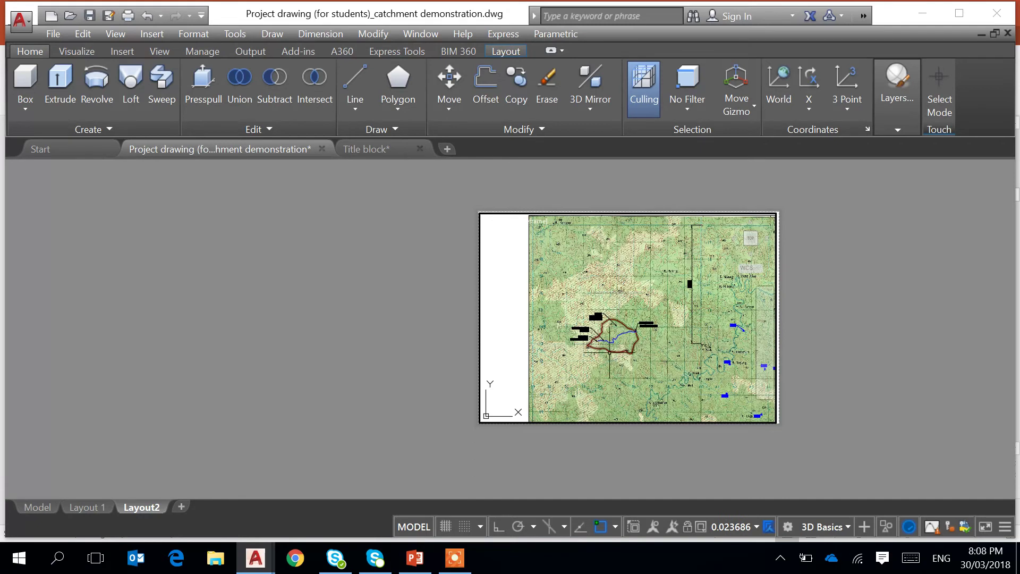
{"action": "scroll", "coordinate": [609, 354], "scroll_direction": "down", "scroll_amount": 3}
{"action": "scroll", "coordinate": [615, 365], "scroll_direction": "down", "scroll_amount": 3}
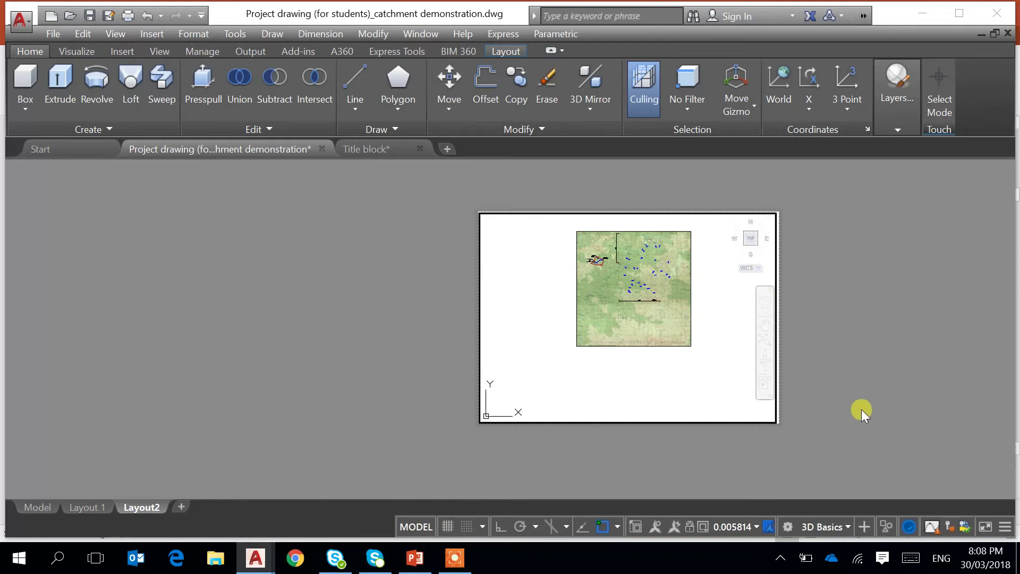
{"action": "double_click", "coordinate": [787, 369]}
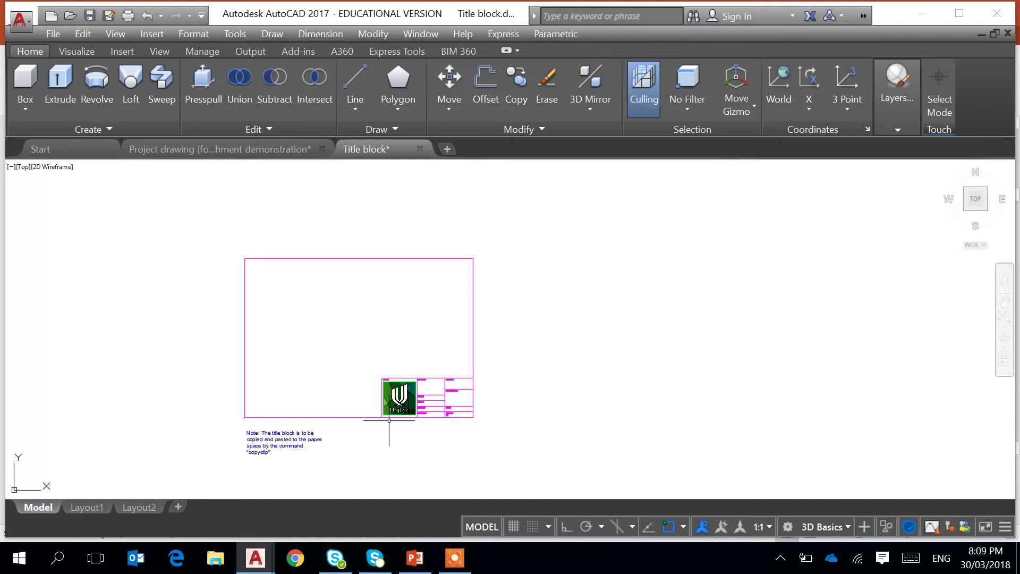
- Copy the Unitec title block to the clipboard with COPYCLIP and return to the project drawing
{"action": "type", "text": "copyclip"}
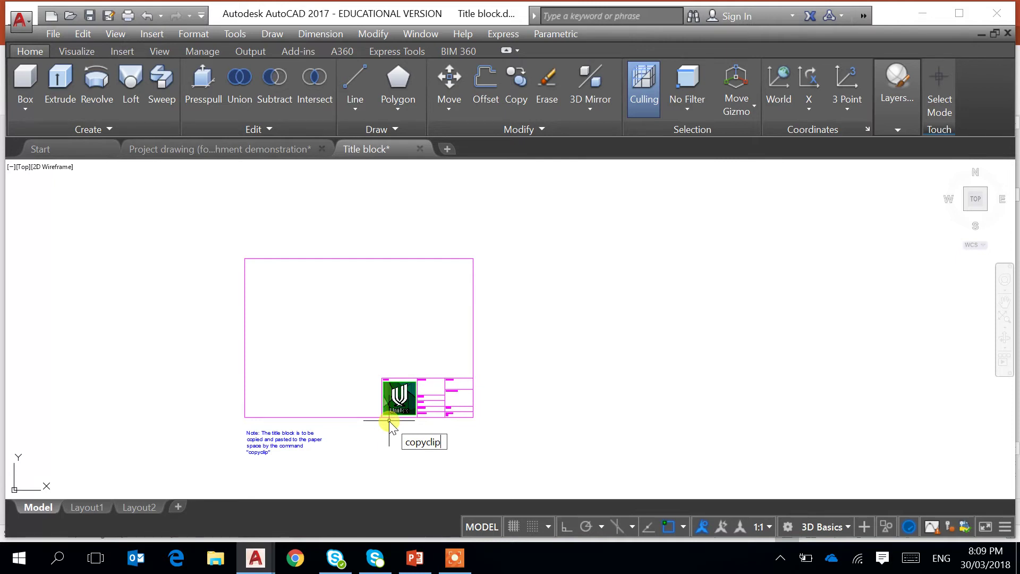
{"action": "key", "text": "Return"}
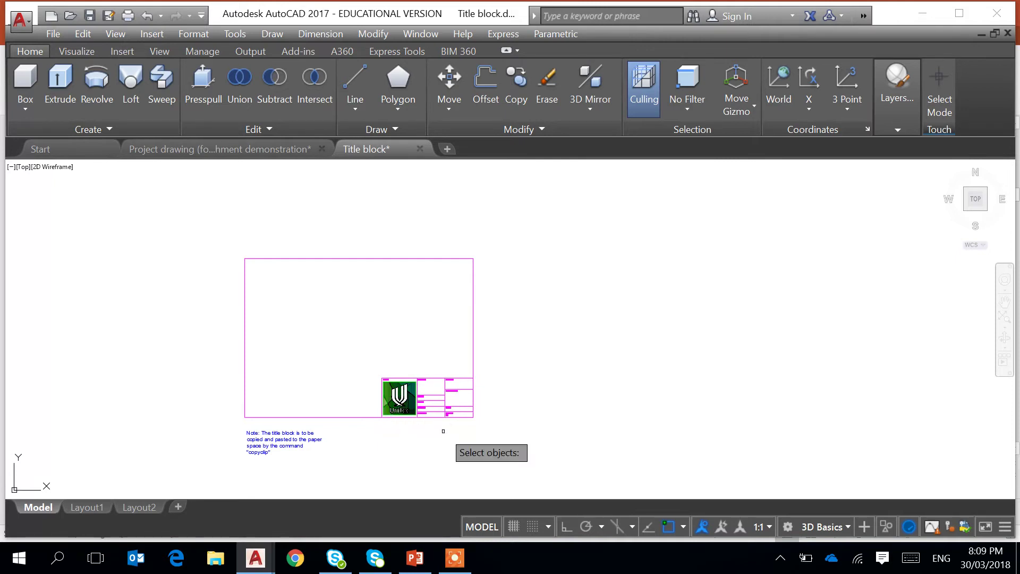
{"action": "left_click", "coordinate": [482, 251]}
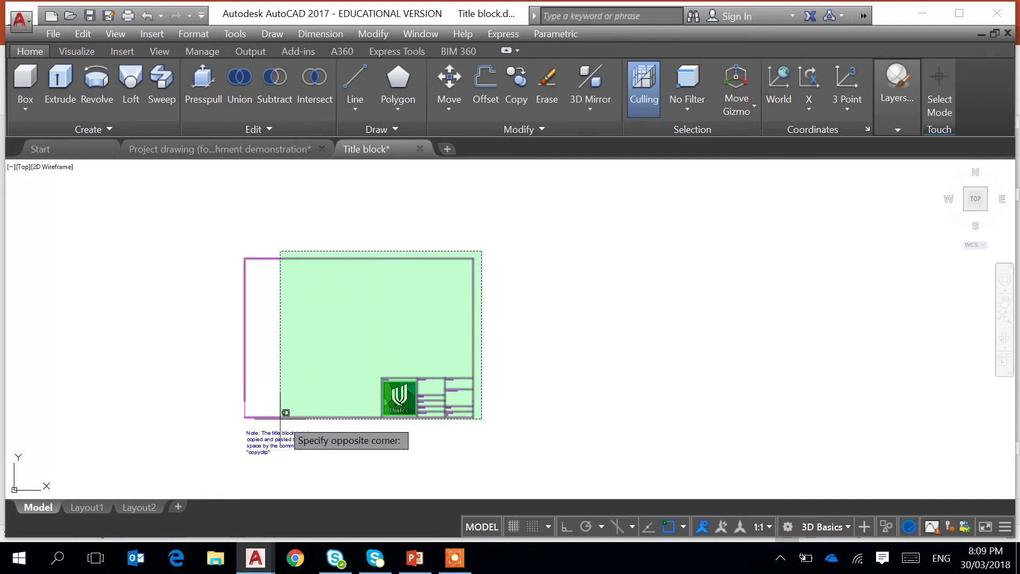
{"action": "left_click", "coordinate": [228, 422]}
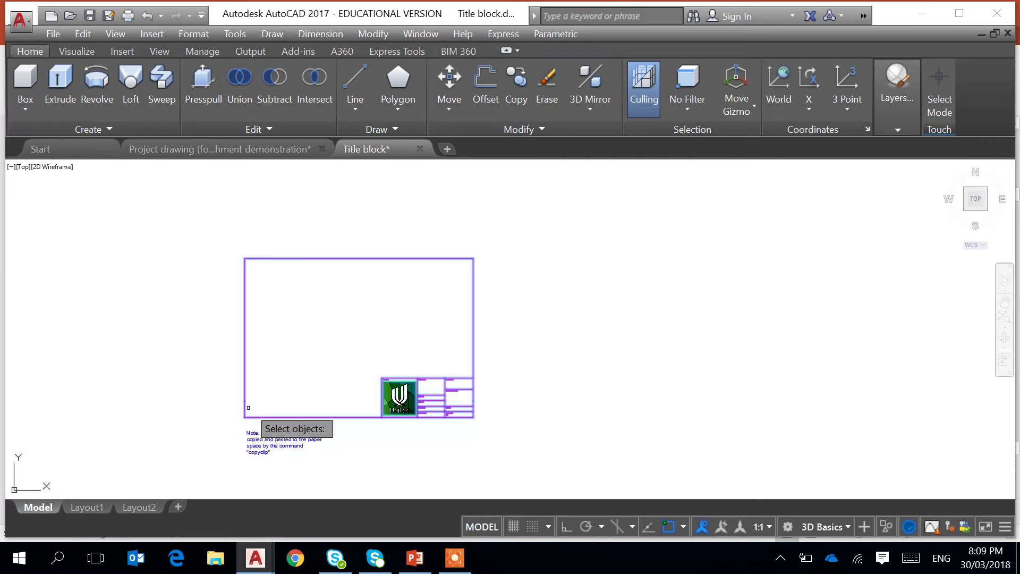
{"action": "key", "text": "Return"}
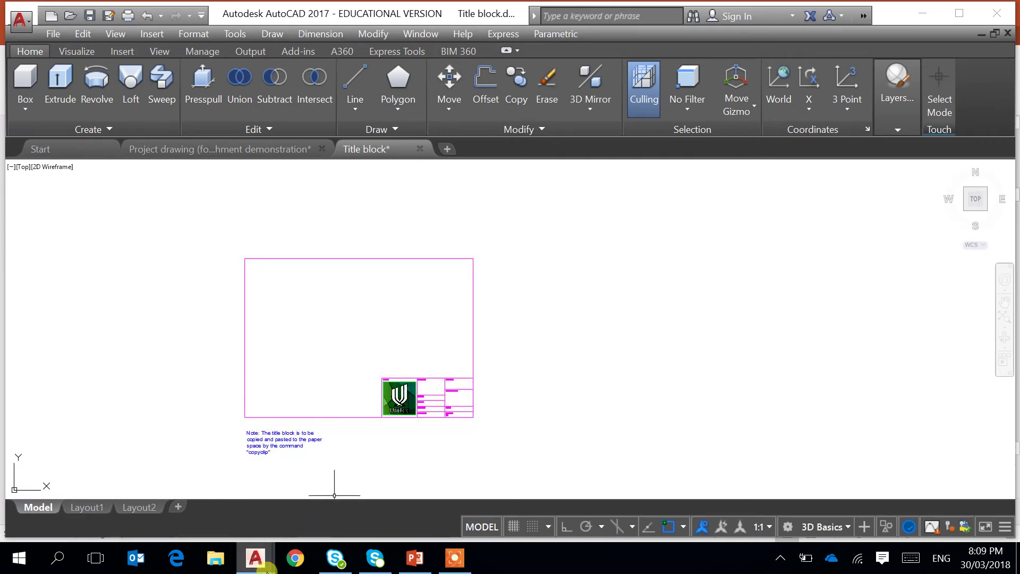
{"action": "mouse_move", "coordinate": [255, 558]}
{"action": "left_click", "coordinate": [215, 489]}
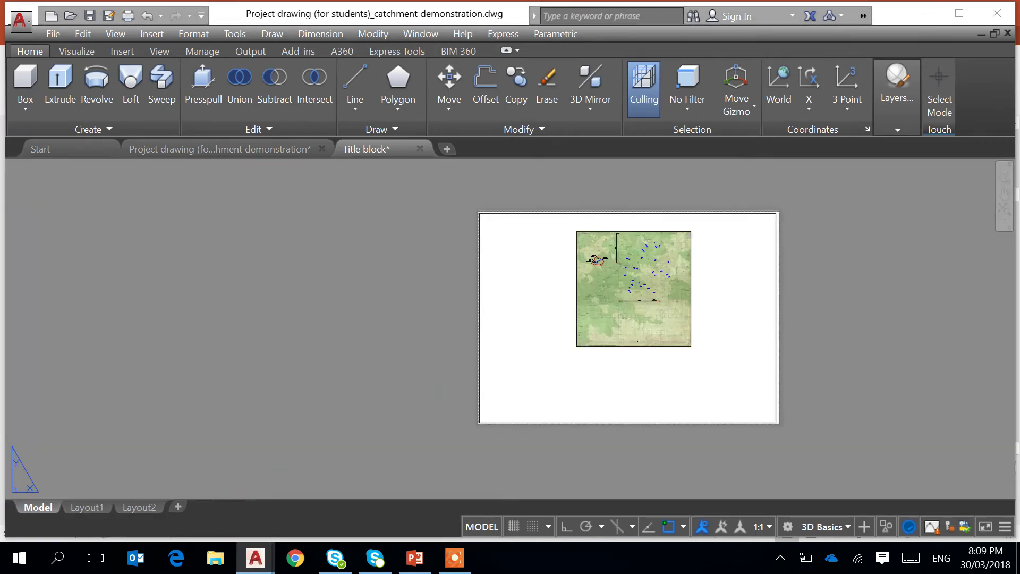
- Paste the title block as a block at the sheet's lower-left corner
{"action": "left_click", "coordinate": [82, 34]}
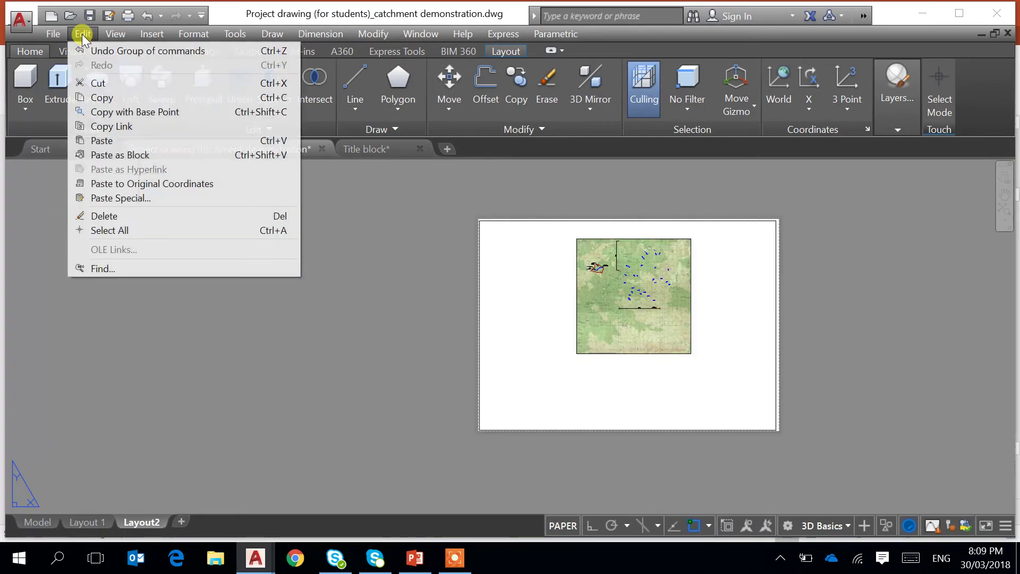
{"action": "left_click", "coordinate": [139, 155]}
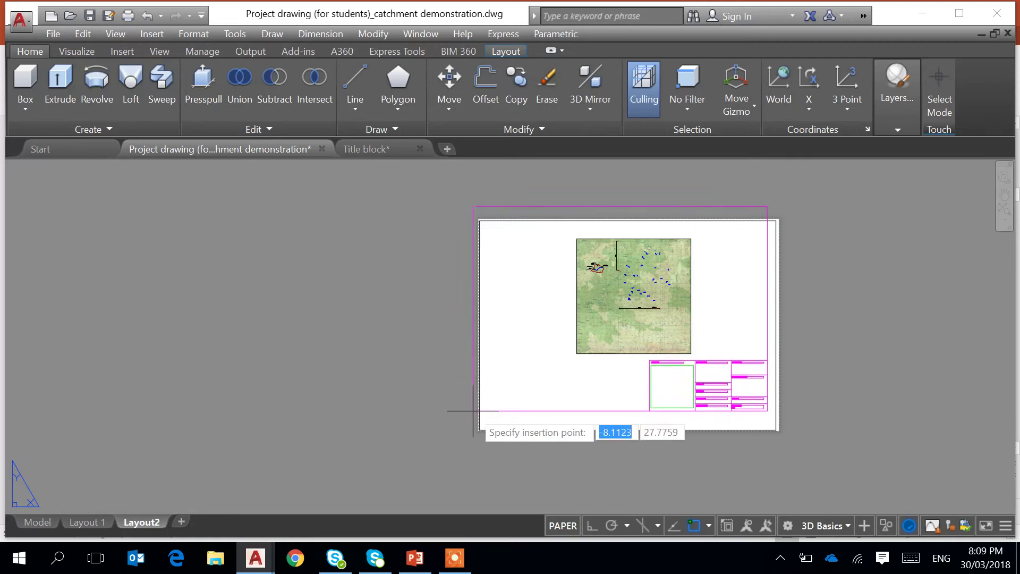
{"action": "scroll", "coordinate": [486, 425], "scroll_direction": "up", "scroll_amount": 4}
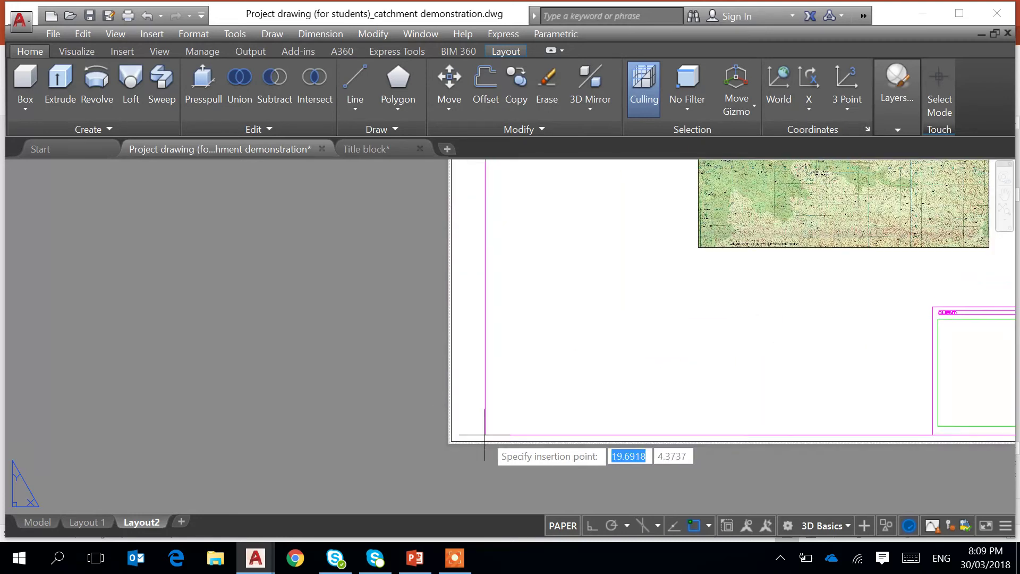
{"action": "left_click", "coordinate": [455, 438]}
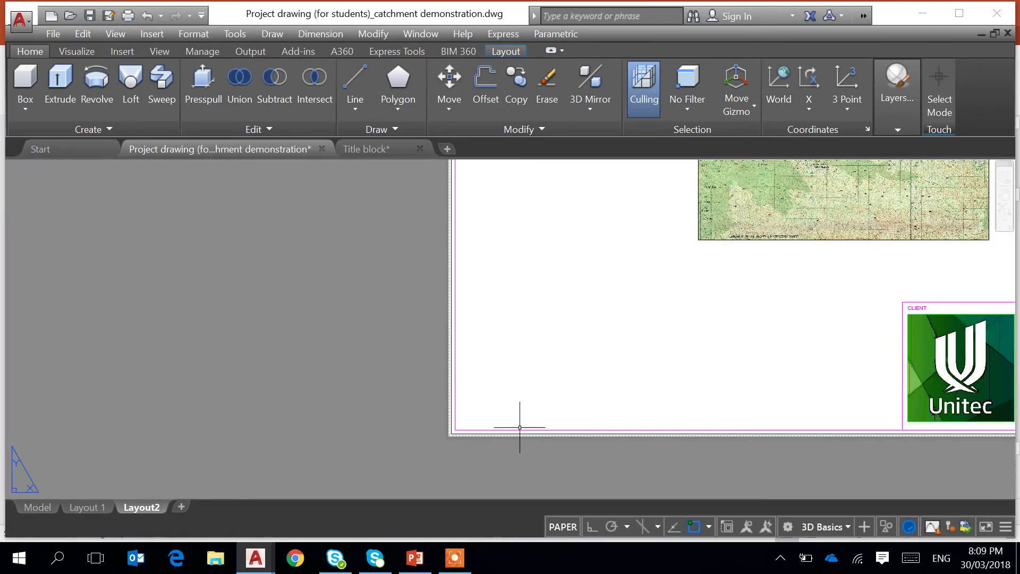
- Review the pasted title block around the map viewport, then select the viewport border
{"action": "scroll", "coordinate": [518, 441], "scroll_direction": "down", "scroll_amount": 5}
{"action": "scroll", "coordinate": [775, 406], "scroll_direction": "up", "scroll_amount": 3}
{"action": "scroll", "coordinate": [773, 404], "scroll_direction": "down", "scroll_amount": 1}
{"action": "middle_click_drag", "start_coordinate": [768, 388], "coordinate": [713, 458]}
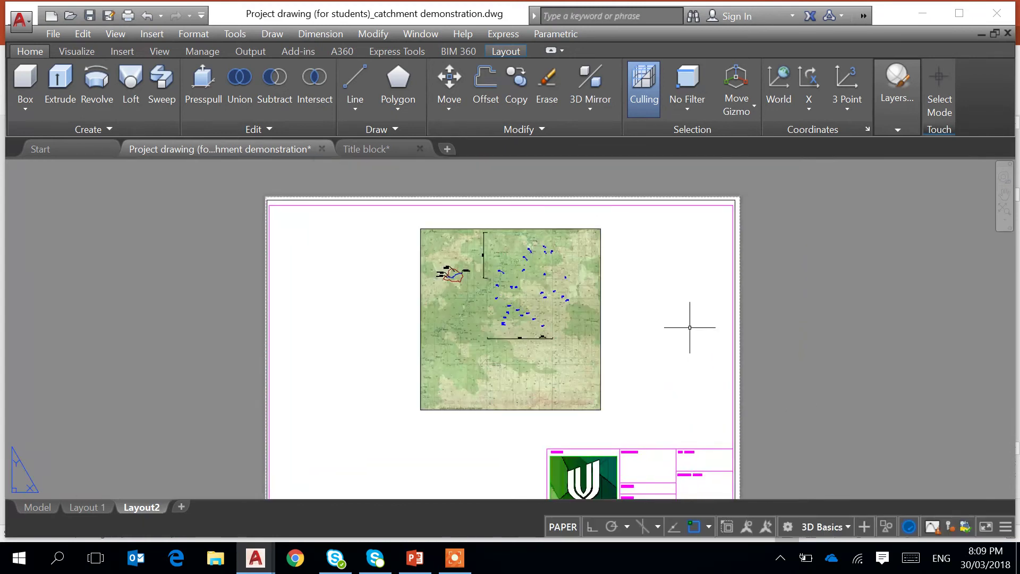
{"action": "middle_click_drag", "start_coordinate": [629, 372], "coordinate": [638, 309]}
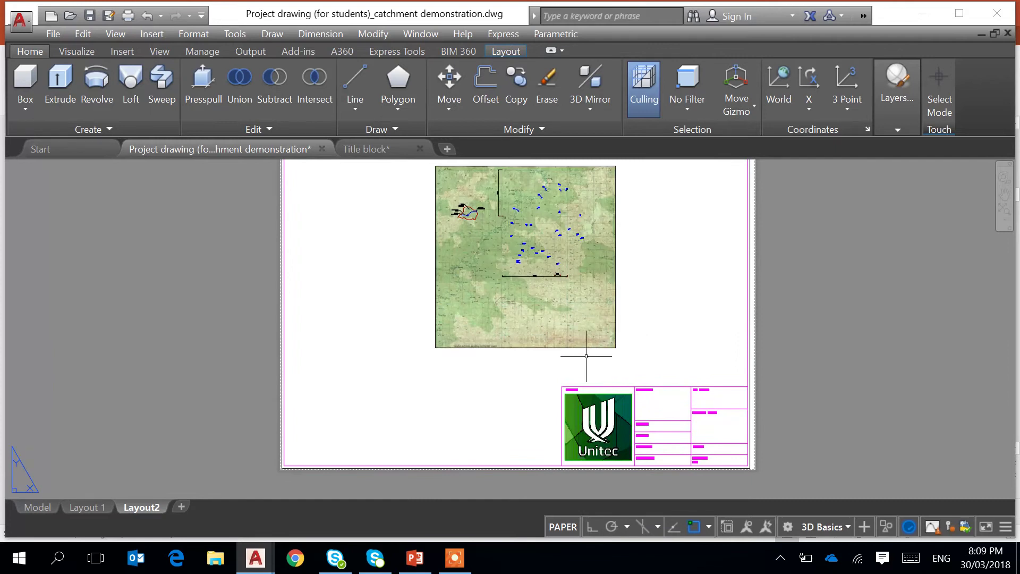
{"action": "scroll", "coordinate": [498, 262], "scroll_direction": "up", "scroll_amount": 2}
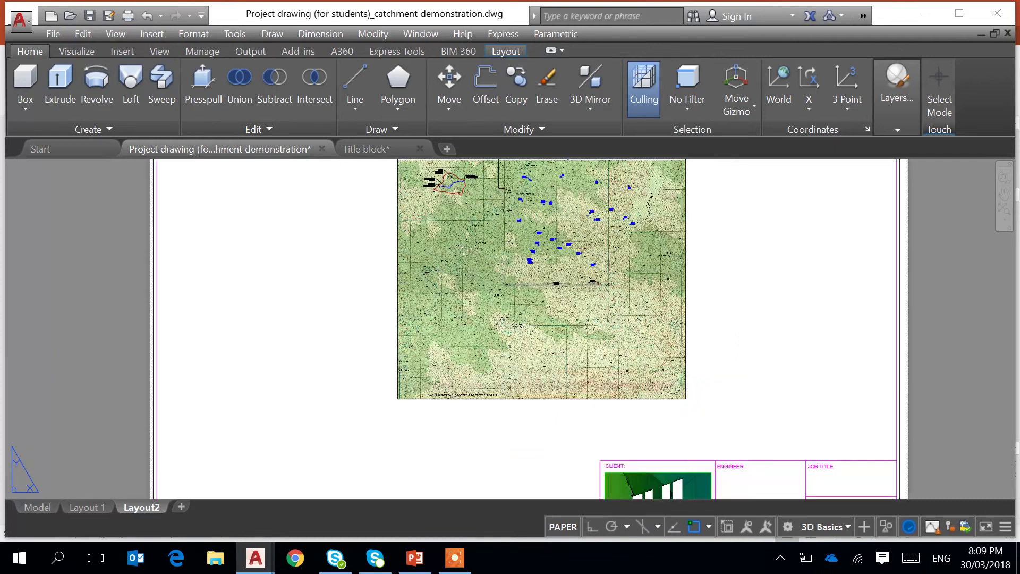
{"action": "scroll", "coordinate": [547, 318], "scroll_direction": "down", "scroll_amount": 2}
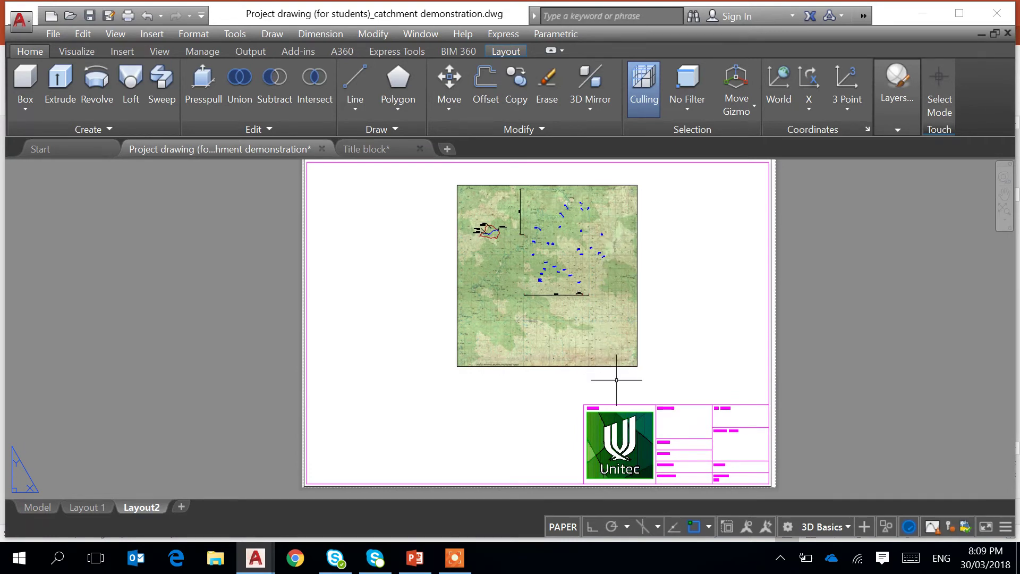
{"action": "middle_click_drag", "start_coordinate": [542, 446], "coordinate": [542, 412]}
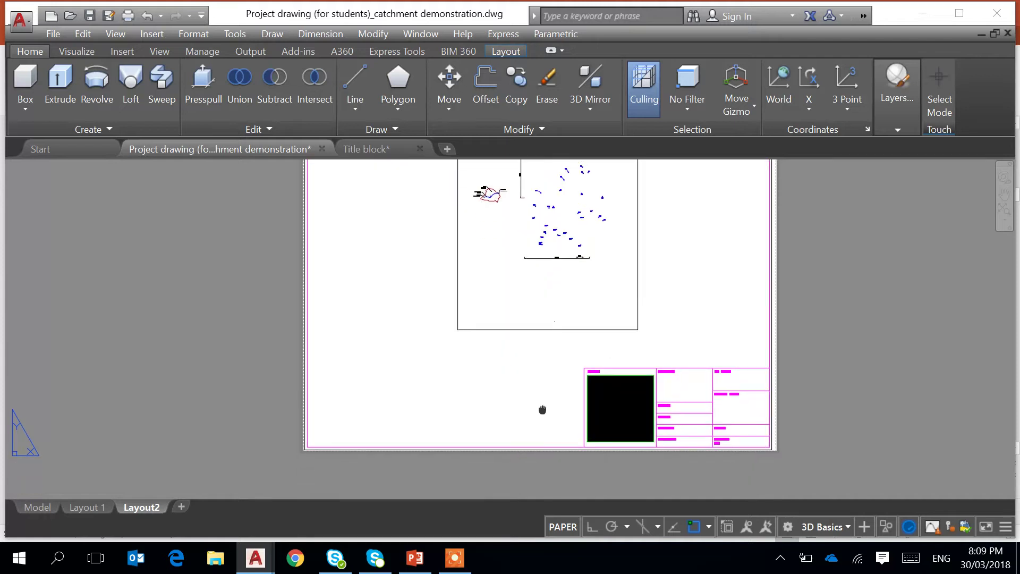
{"action": "scroll", "coordinate": [473, 444], "scroll_direction": "up", "scroll_amount": 2}
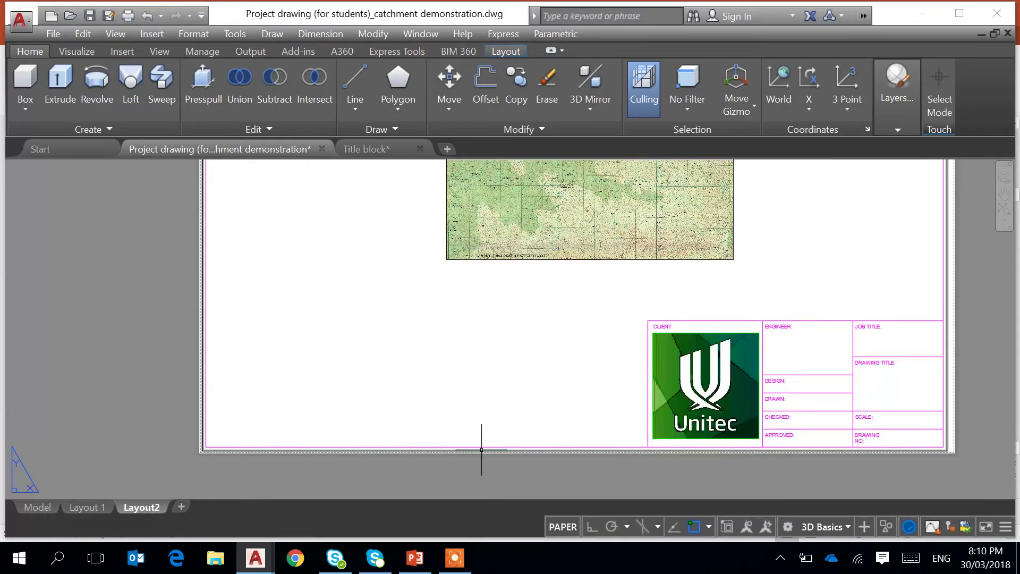
{"action": "left_click", "coordinate": [481, 453]}
- Stretch the viewport's bottom corners up to just above the title panel, inside the sheet border
{"action": "left_click", "coordinate": [202, 450]}
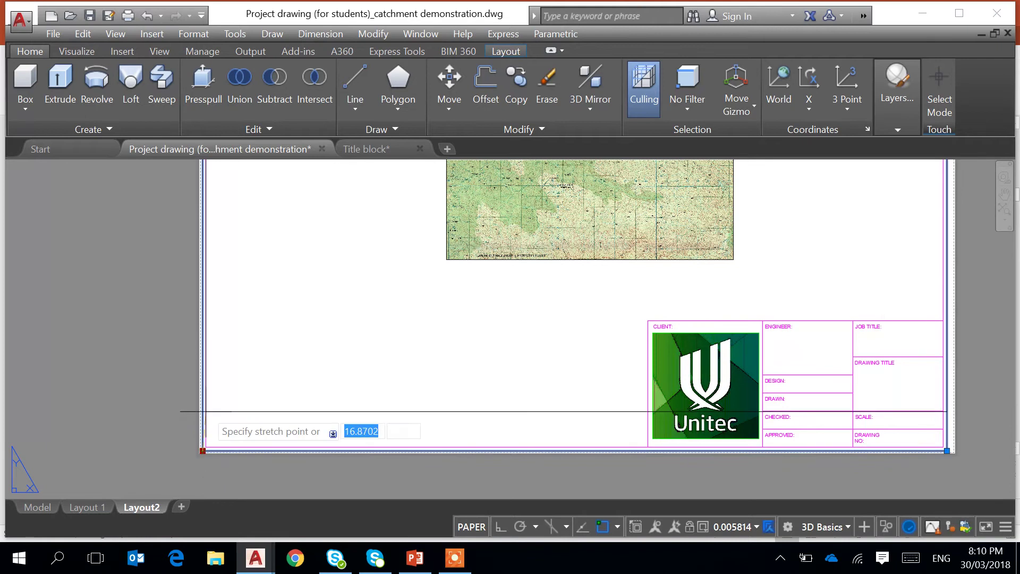
{"action": "left_click", "coordinate": [206, 313]}
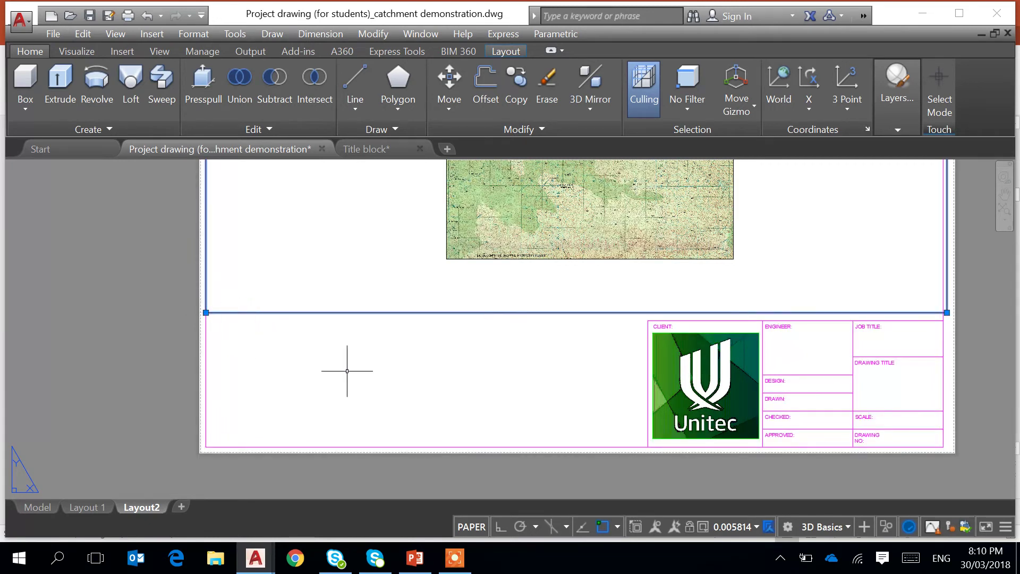
{"action": "left_click", "coordinate": [207, 312]}
{"action": "left_click", "coordinate": [210, 313]}
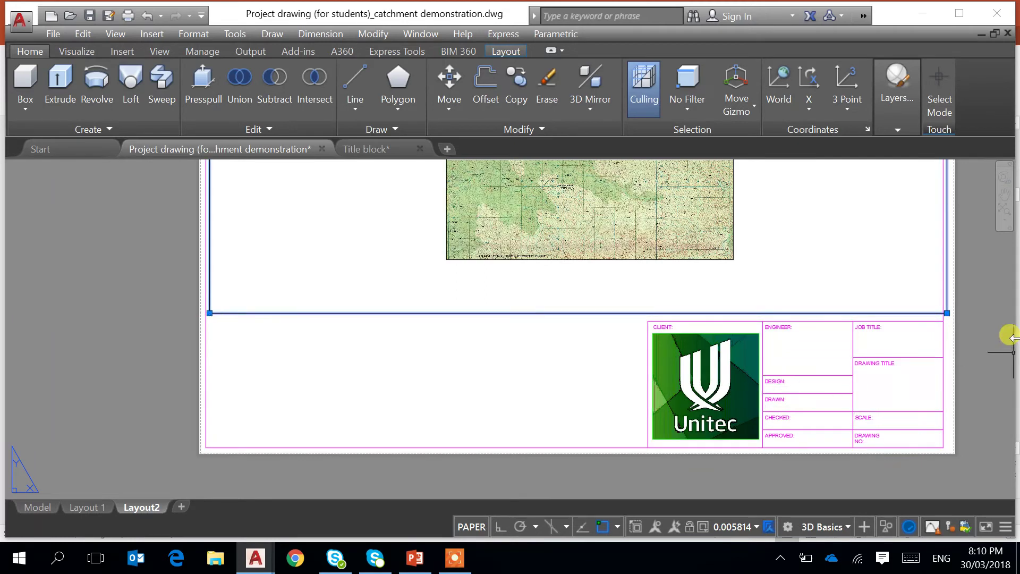
{"action": "left_click", "coordinate": [947, 312]}
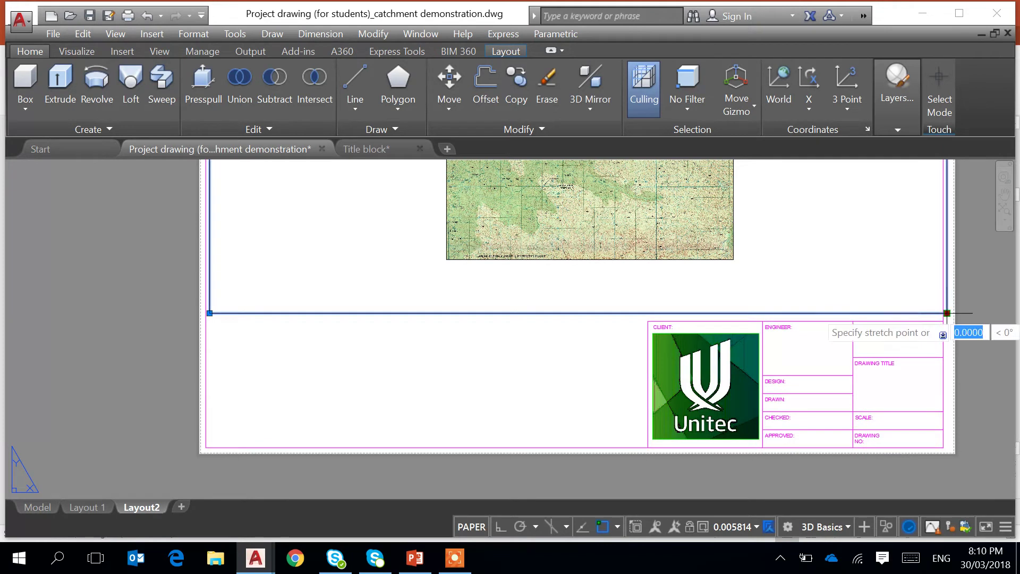
{"action": "left_click", "coordinate": [940, 311]}
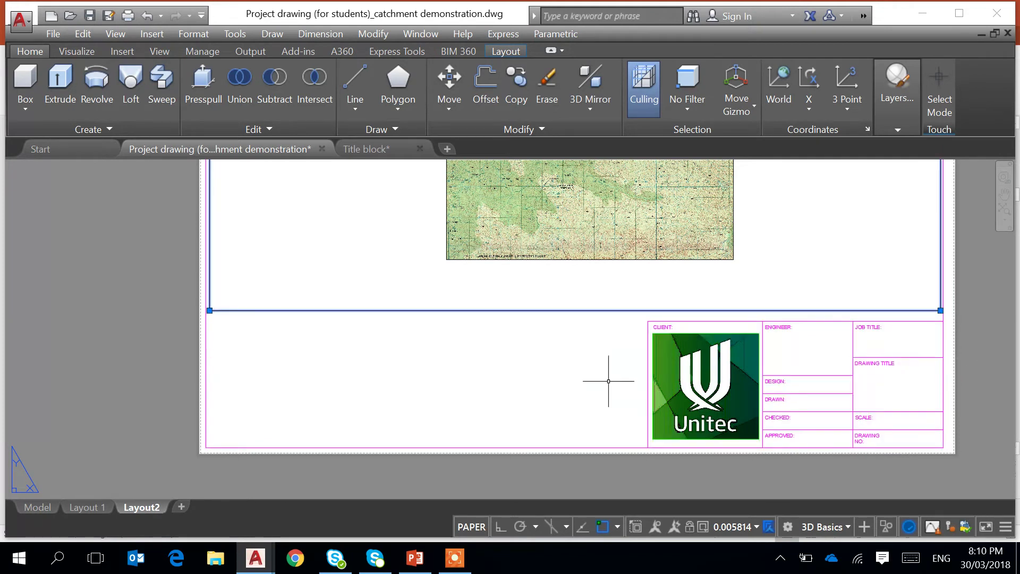
{"action": "scroll", "coordinate": [513, 370], "scroll_direction": "down", "scroll_amount": 2}
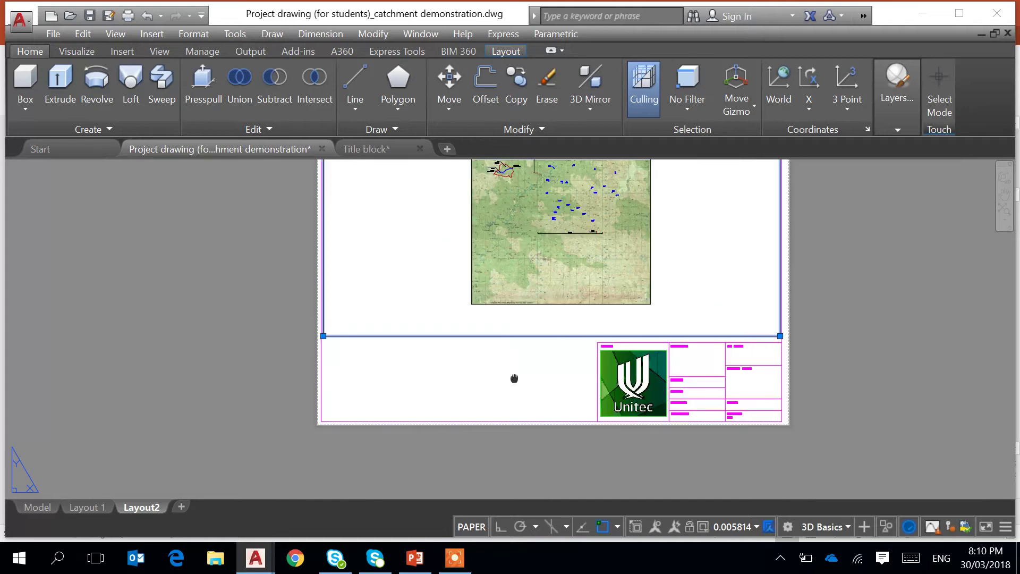
{"action": "middle_click_drag", "start_coordinate": [513, 378], "coordinate": [468, 483]}
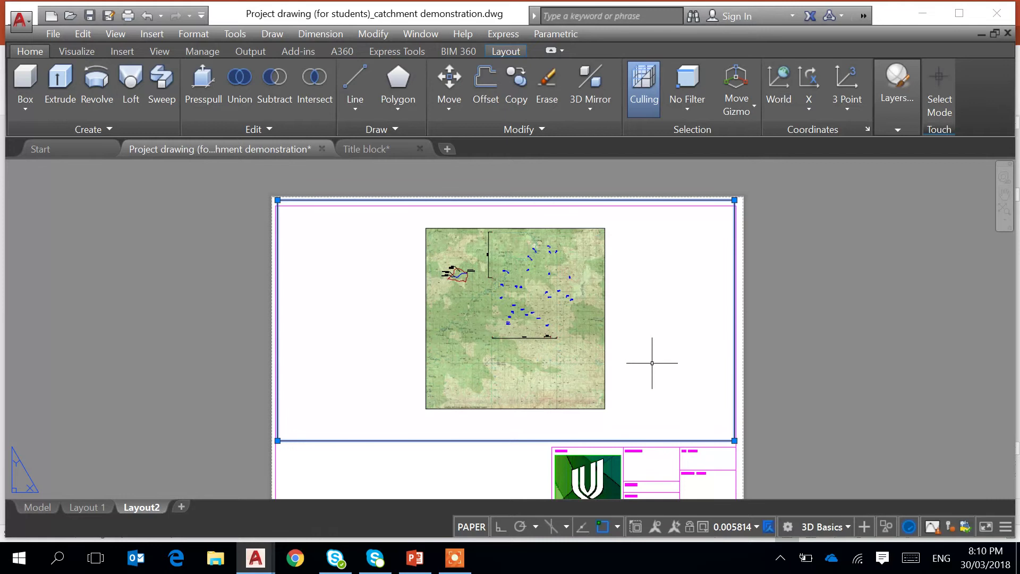
- Inside the viewport, zoom and pan to centre the catchment, stream and labels, then return to paper space
{"action": "double_click", "coordinate": [363, 364]}
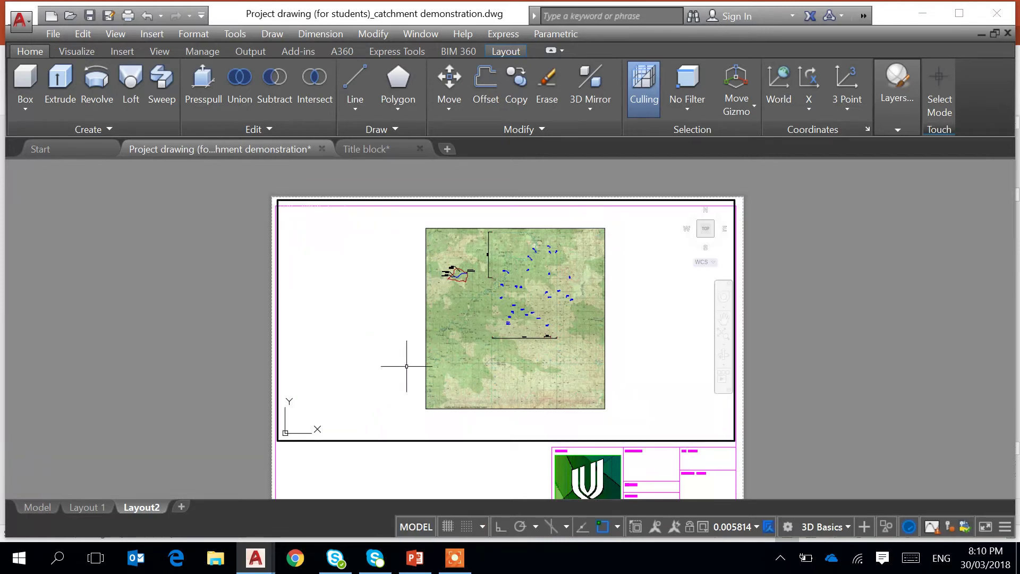
{"action": "scroll", "coordinate": [503, 320], "scroll_direction": "up", "scroll_amount": 4}
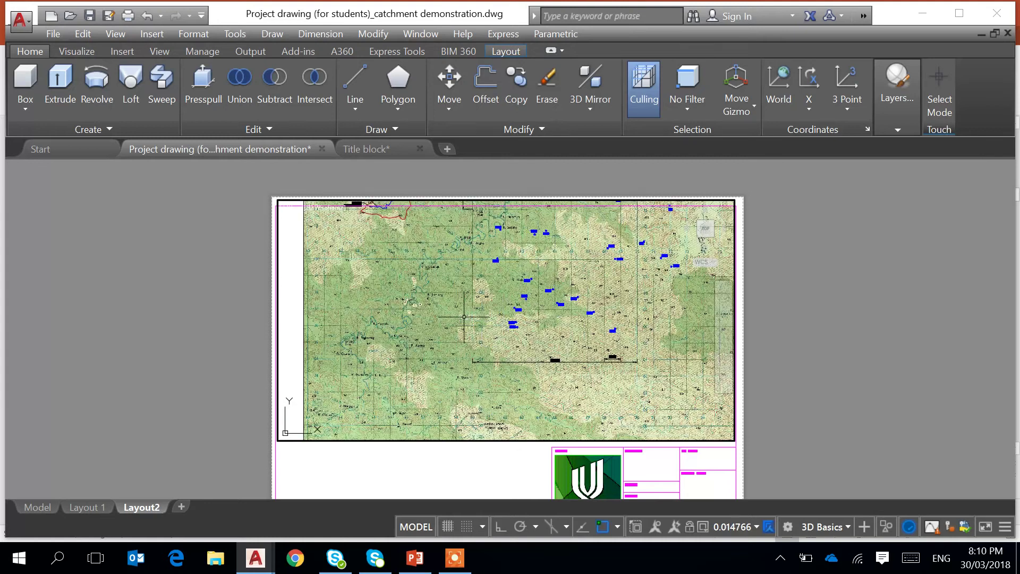
{"action": "scroll", "coordinate": [464, 317], "scroll_direction": "up", "scroll_amount": 2}
{"action": "middle_click_drag", "start_coordinate": [456, 307], "coordinate": [588, 392]}
{"action": "middle_click_drag", "start_coordinate": [489, 253], "coordinate": [421, 349]}
{"action": "scroll", "coordinate": [434, 325], "scroll_direction": "up", "scroll_amount": 4}
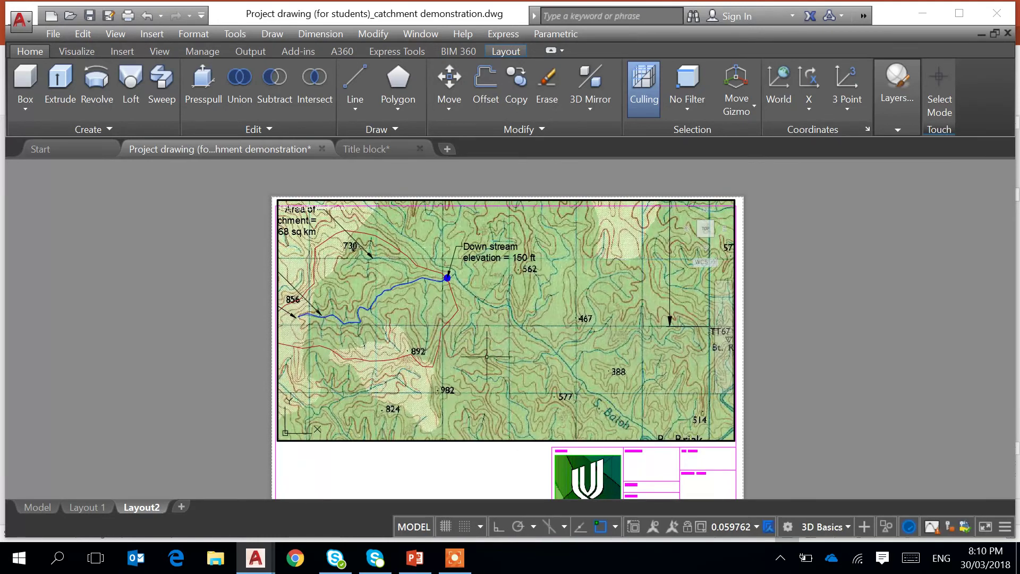
{"action": "middle_click_drag", "start_coordinate": [487, 357], "coordinate": [606, 390]}
{"action": "scroll", "coordinate": [605, 387], "scroll_direction": "up", "scroll_amount": 2}
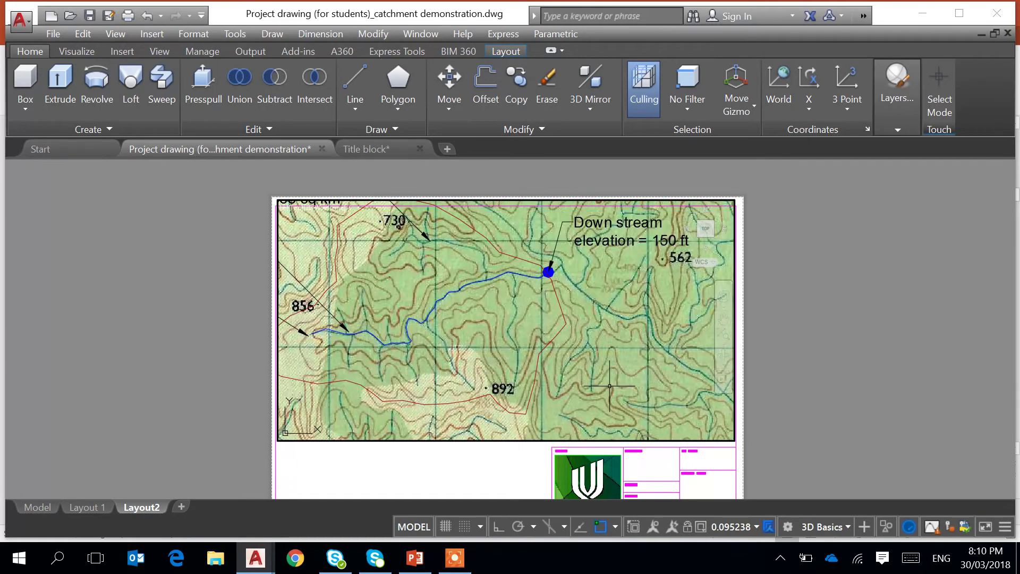
{"action": "scroll", "coordinate": [610, 386], "scroll_direction": "down", "scroll_amount": 2}
{"action": "scroll", "coordinate": [622, 391], "scroll_direction": "down", "scroll_amount": 1}
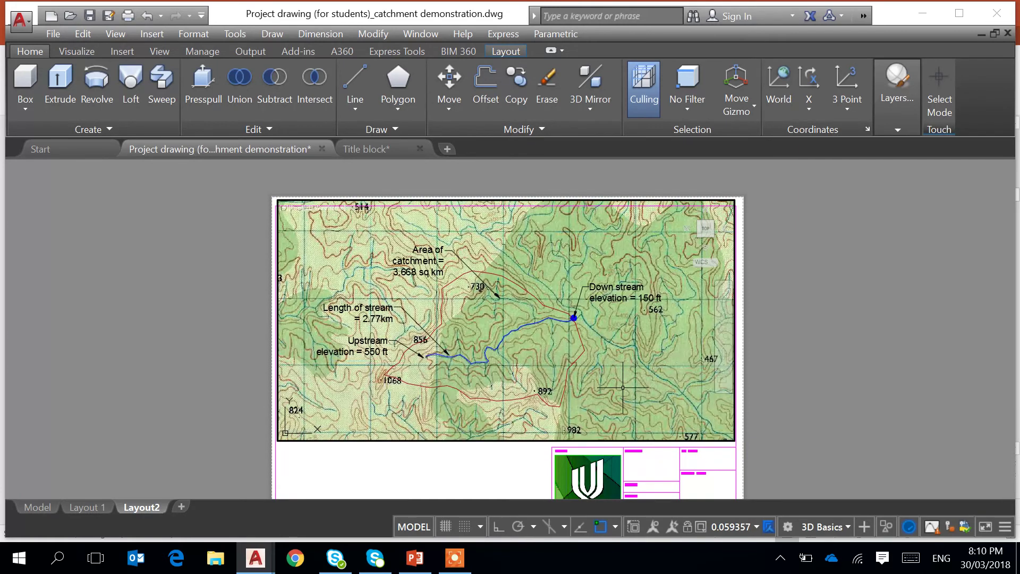
{"action": "mouse_move", "coordinate": [626, 373]}
{"action": "middle_mouse_down"}
{"action": "mouse_move", "coordinate": [608, 340]}
{"action": "mouse_move", "coordinate": [612, 364]}
{"action": "middle_mouse_up"}
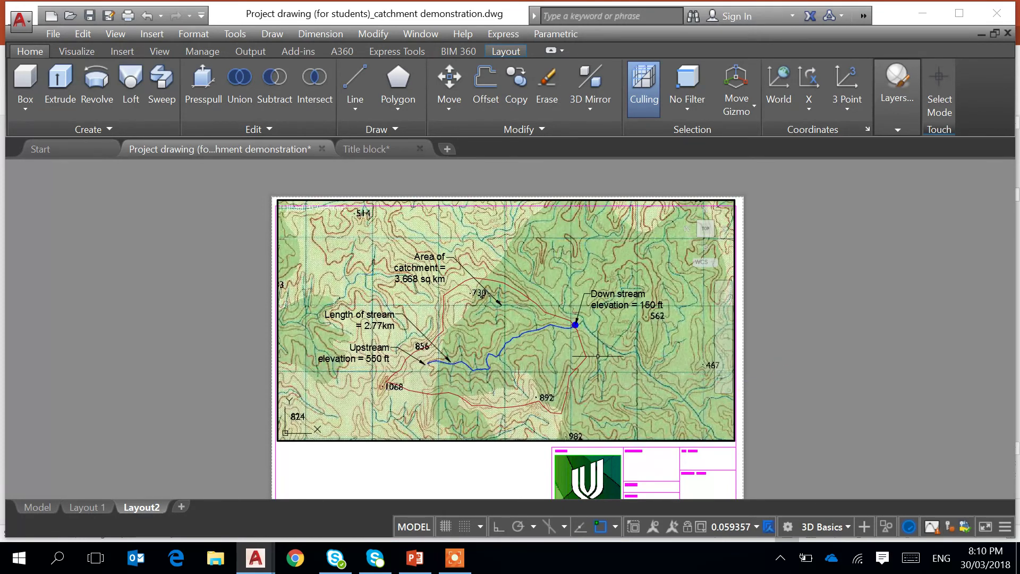
{"action": "scroll", "coordinate": [598, 356], "scroll_direction": "up", "scroll_amount": 3}
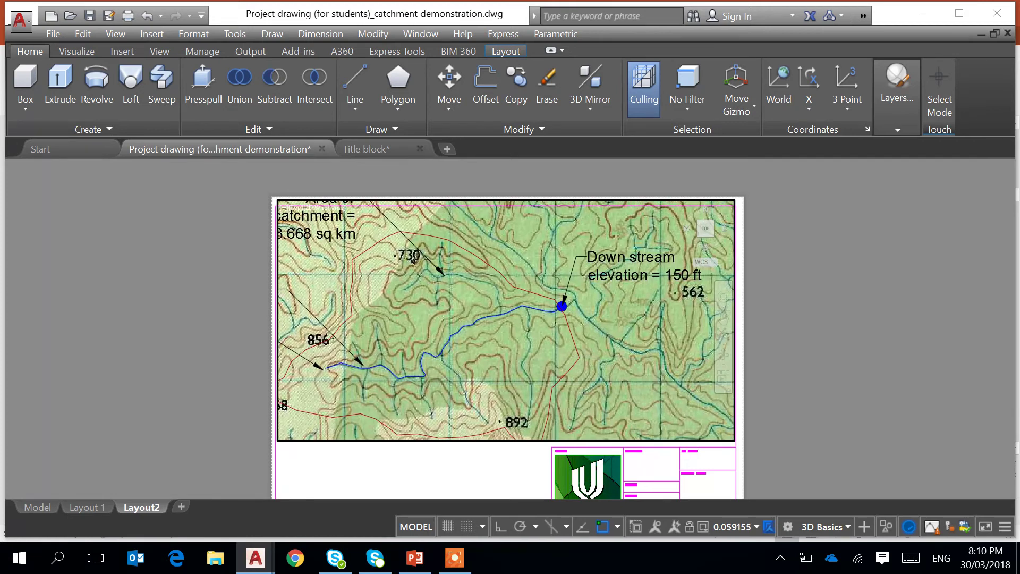
{"action": "scroll", "coordinate": [600, 356], "scroll_direction": "down", "scroll_amount": 3}
{"action": "middle_click_drag", "start_coordinate": [610, 357], "coordinate": [612, 357]}
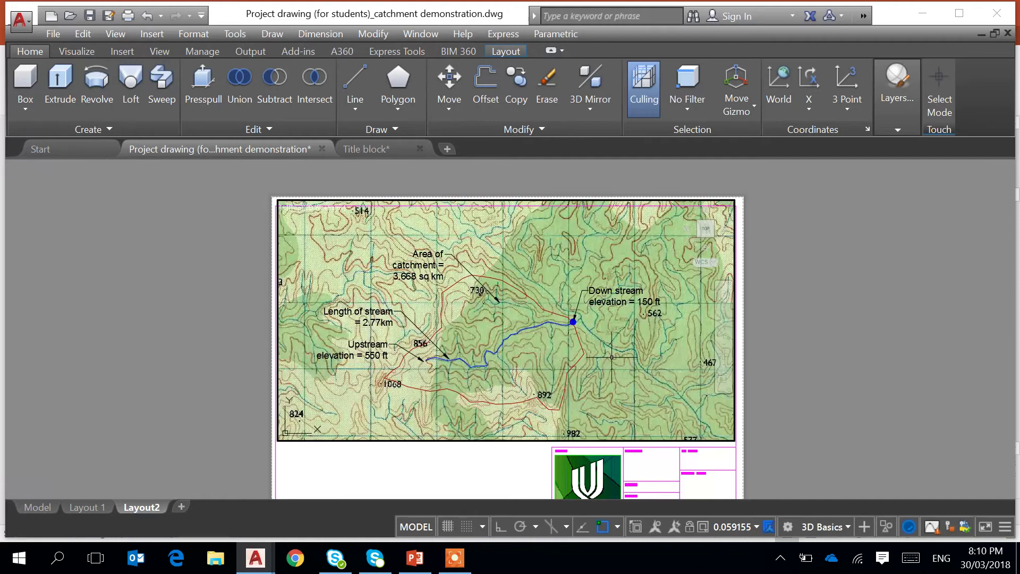
{"action": "double_click", "coordinate": [773, 445]}
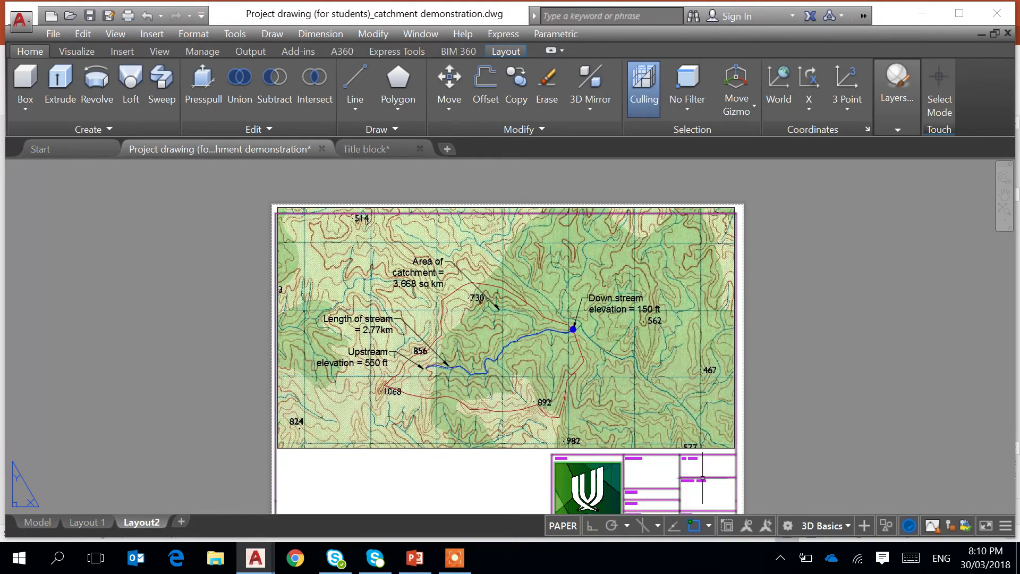
{"action": "middle_click_drag", "start_coordinate": [696, 473], "coordinate": [687, 401]}
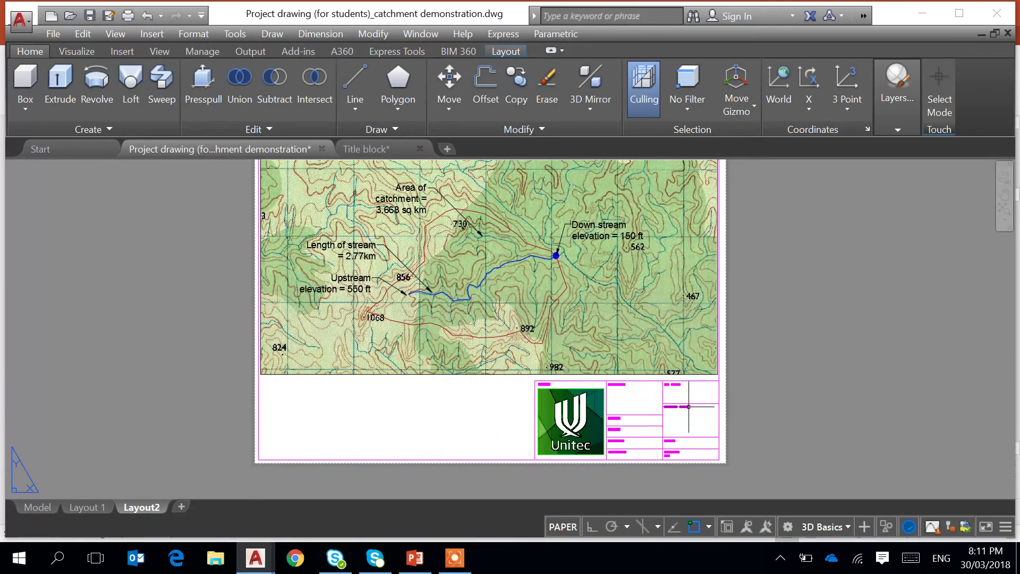
{"action": "middle_click_drag", "start_coordinate": [457, 412], "coordinate": [456, 447]}
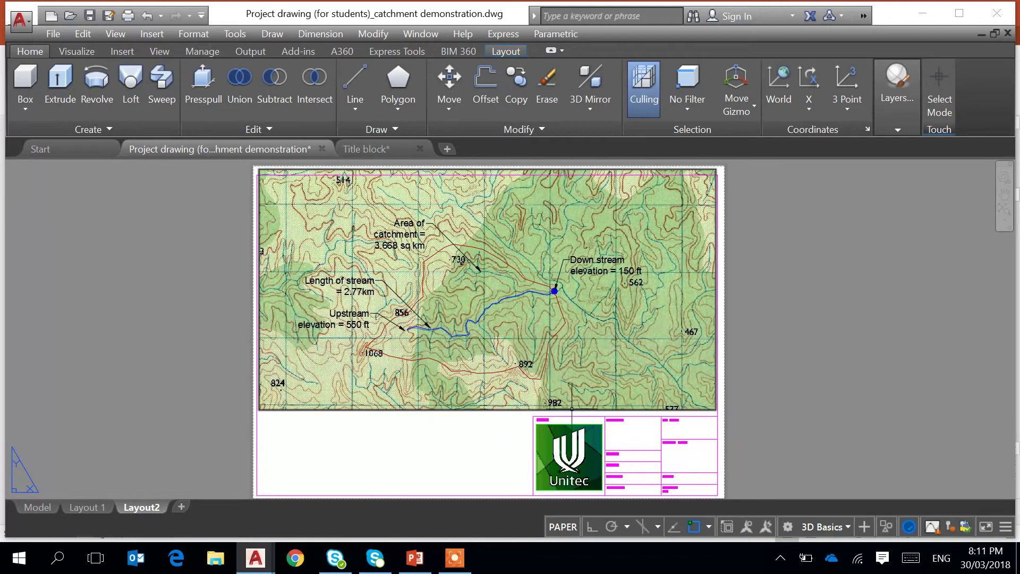
{"action": "scroll", "coordinate": [481, 379], "scroll_direction": "up", "scroll_amount": 4}
{"action": "scroll", "coordinate": [480, 379], "scroll_direction": "down", "scroll_amount": 2}
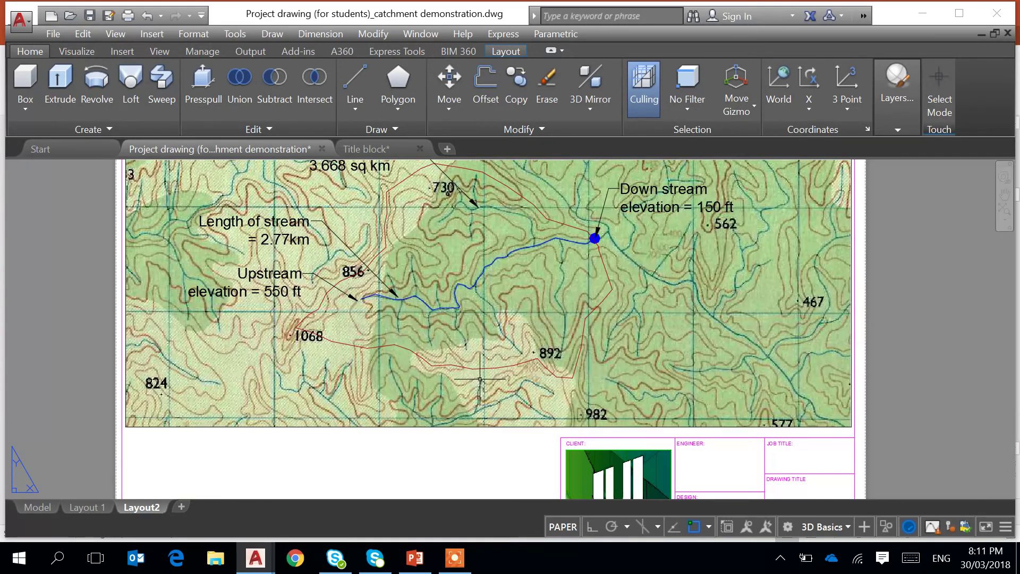
{"action": "middle_click_drag", "start_coordinate": [548, 330], "coordinate": [546, 355]}
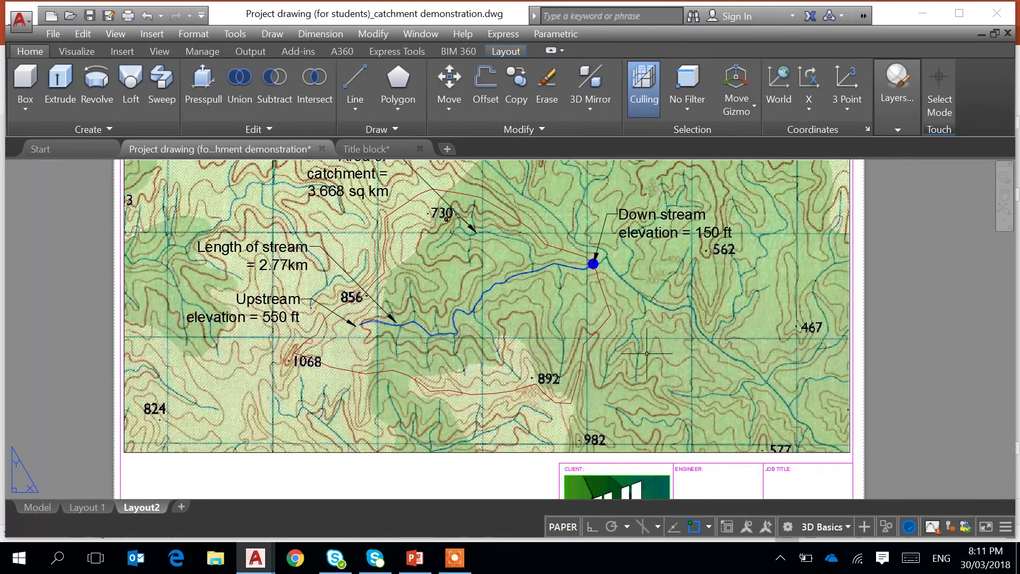
{"action": "scroll", "coordinate": [678, 353], "scroll_direction": "down", "scroll_amount": 2}
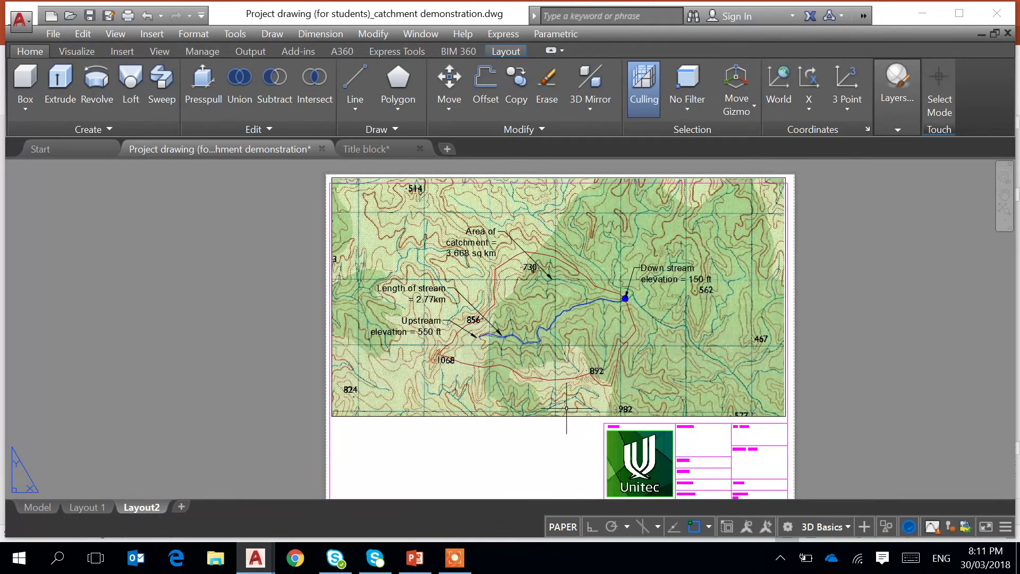
{"action": "middle_click_drag", "start_coordinate": [564, 408], "coordinate": [498, 399]}
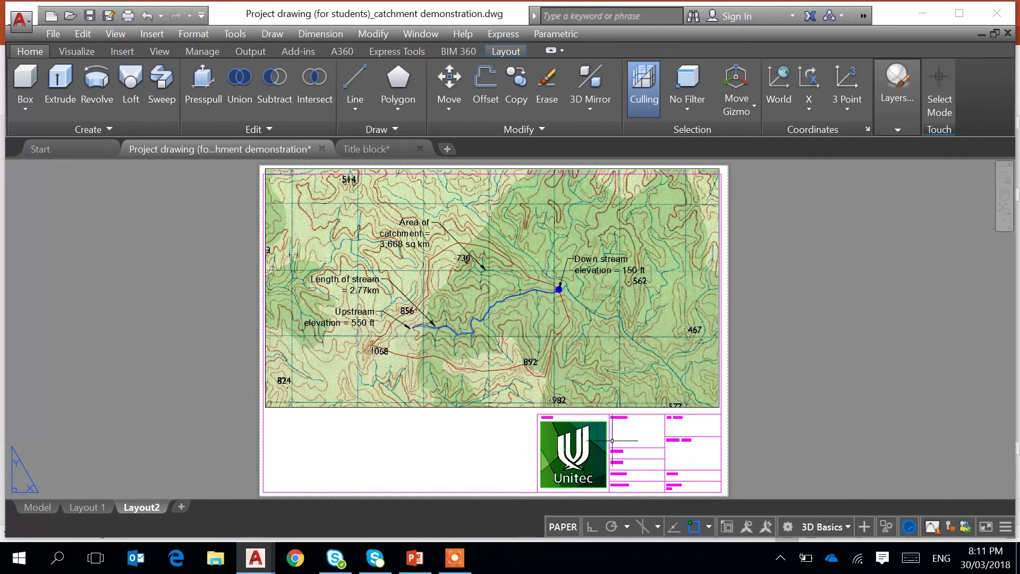
{"action": "scroll", "coordinate": [611, 440], "scroll_direction": "up", "scroll_amount": 4}
{"action": "scroll", "coordinate": [571, 427], "scroll_direction": "down", "scroll_amount": 2}
{"action": "middle_click_drag", "start_coordinate": [572, 426], "coordinate": [463, 347]}
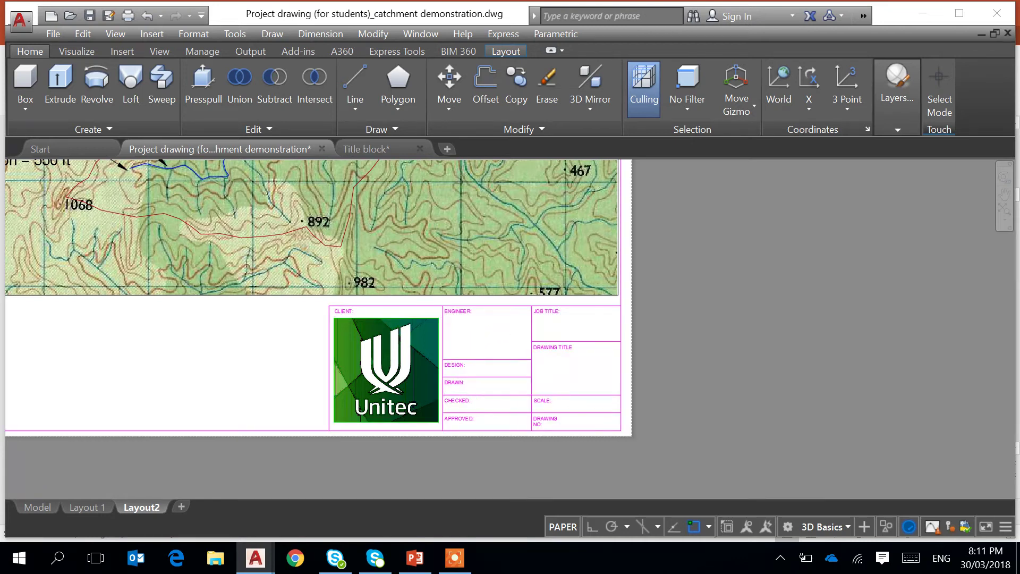
{"action": "scroll", "coordinate": [479, 368], "scroll_direction": "up", "scroll_amount": 2}
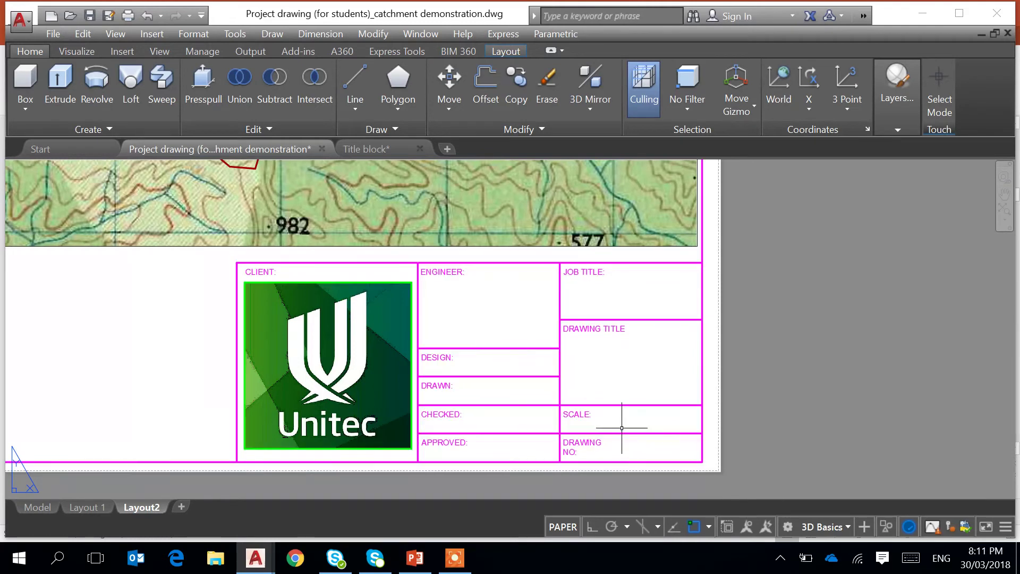
{"action": "scroll", "coordinate": [623, 423], "scroll_direction": "down", "scroll_amount": 5}
{"action": "scroll", "coordinate": [503, 338], "scroll_direction": "up", "scroll_amount": 1}
{"action": "scroll", "coordinate": [503, 337], "scroll_direction": "up", "scroll_amount": 3}
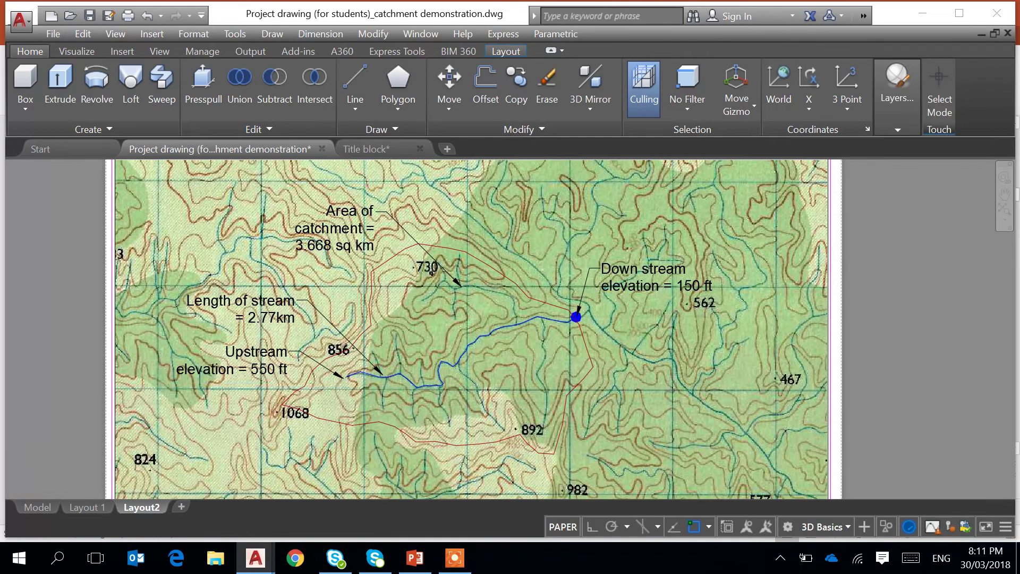
{"action": "scroll", "coordinate": [536, 366], "scroll_direction": "down", "scroll_amount": 2}
{"action": "middle_click_drag", "start_coordinate": [539, 380], "coordinate": [480, 300]}
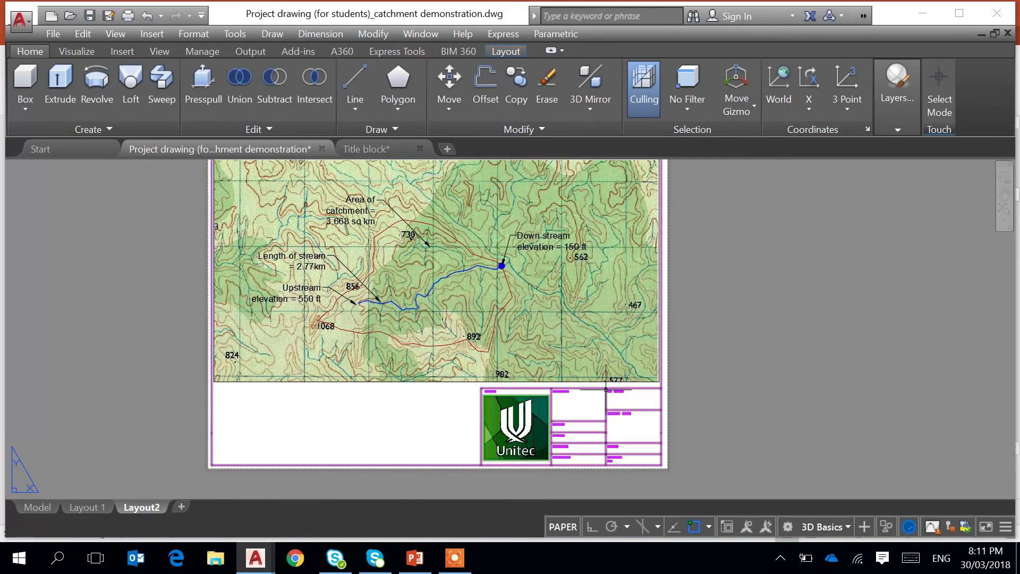
{"action": "middle_click_drag", "start_coordinate": [375, 408], "coordinate": [457, 412]}
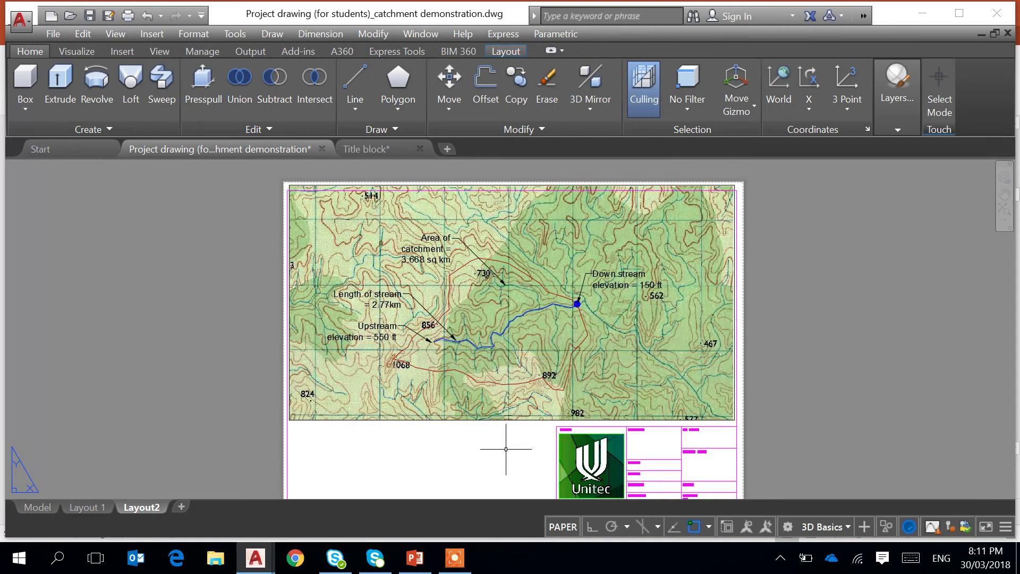
{"action": "scroll", "coordinate": [734, 425], "scroll_direction": "up", "scroll_amount": 2}
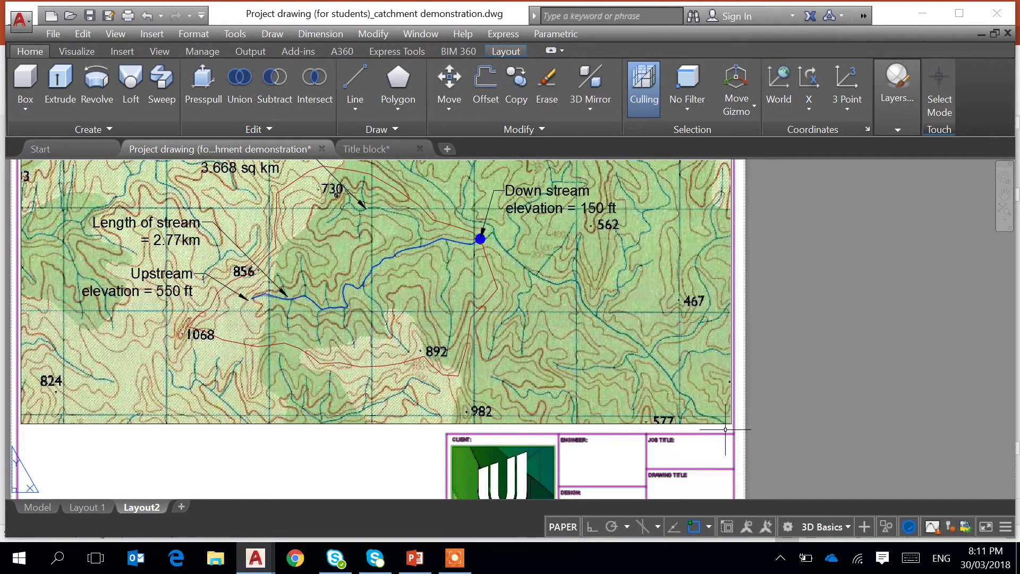
{"action": "left_click", "coordinate": [687, 423]}
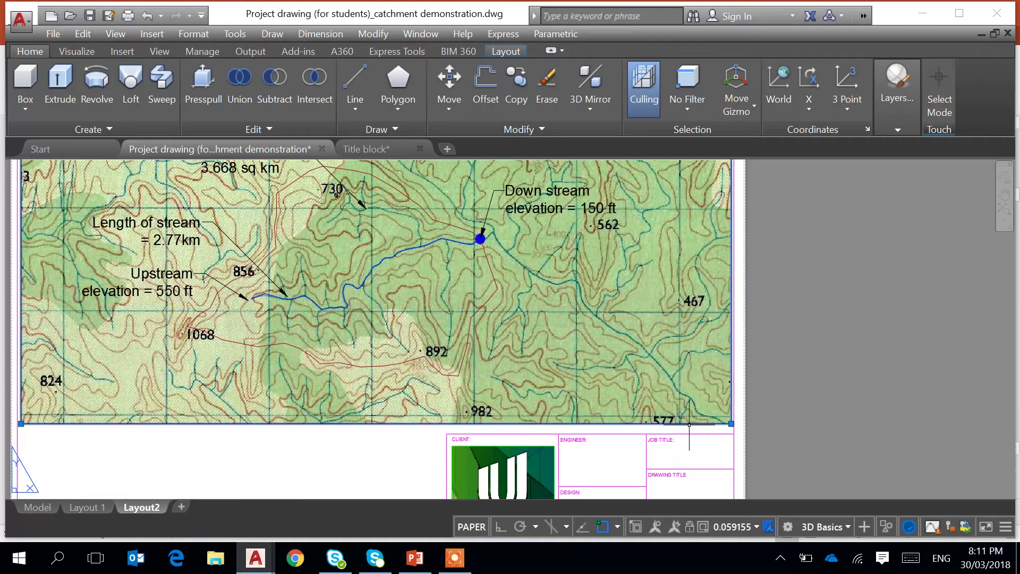
- Set the map viewport's Display Locked to Yes and zoom around to check the sheet
{"action": "right_click", "coordinate": [739, 398]}
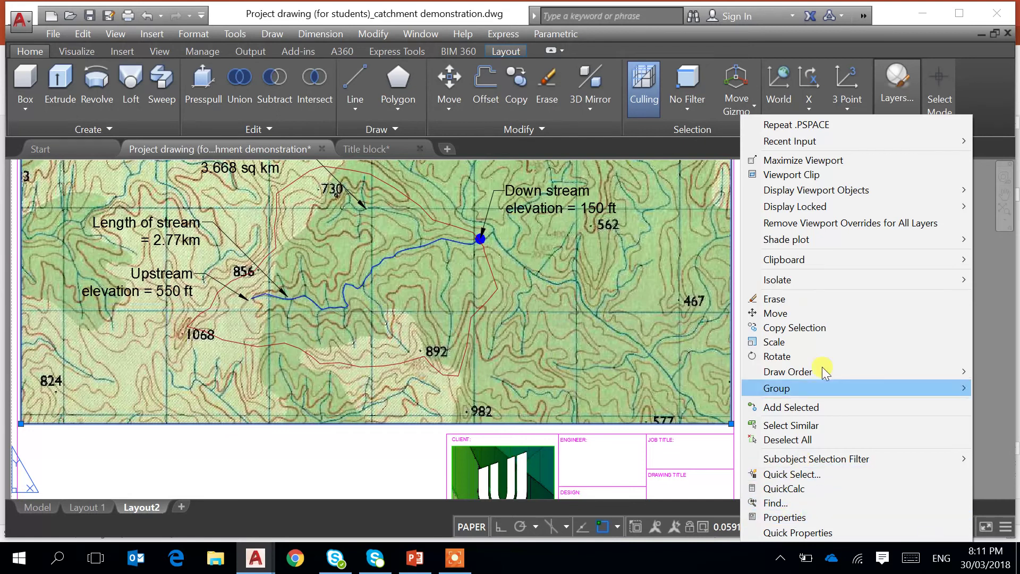
{"action": "mouse_move", "coordinate": [814, 210]}
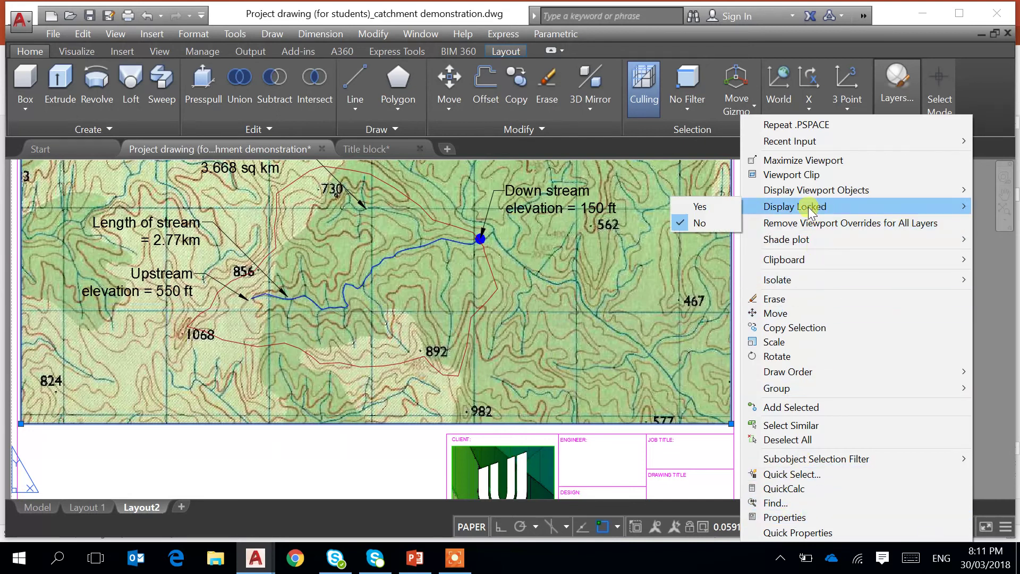
{"action": "left_click", "coordinate": [704, 209]}
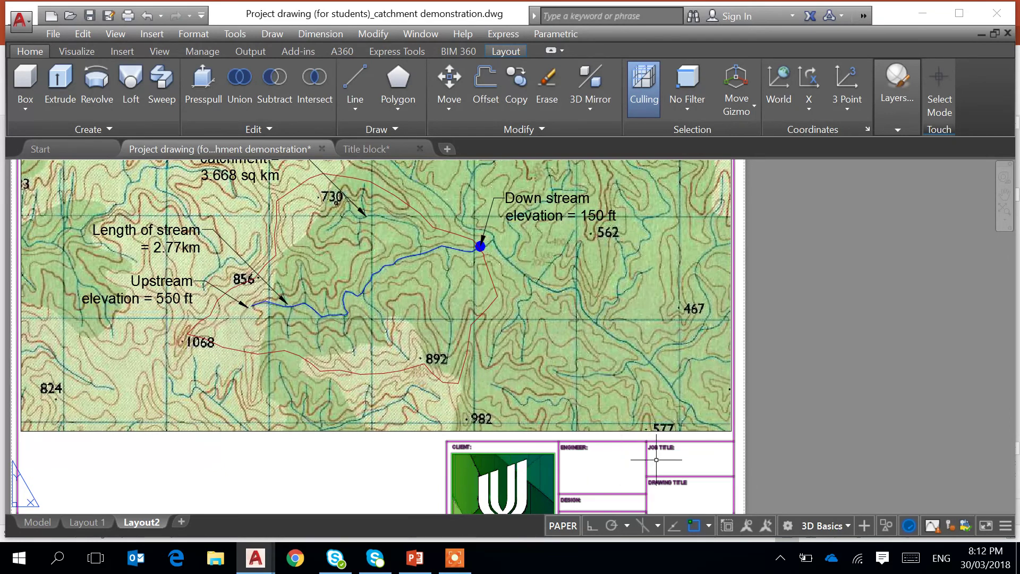
{"action": "scroll", "coordinate": [332, 409], "scroll_direction": "down", "scroll_amount": 2}
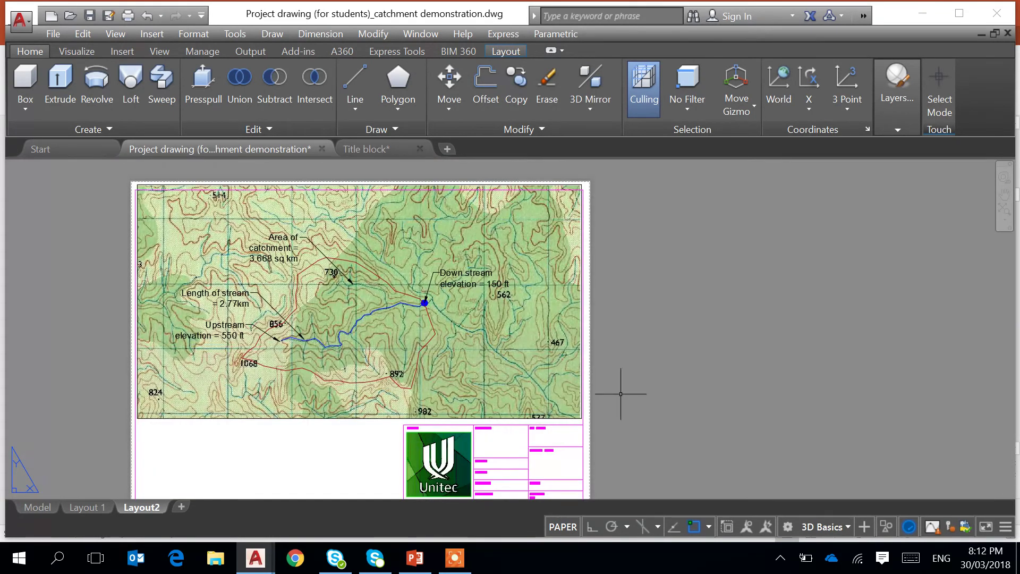
{"action": "scroll", "coordinate": [620, 393], "scroll_direction": "up", "scroll_amount": 2}
{"action": "scroll", "coordinate": [250, 372], "scroll_direction": "up", "scroll_amount": 2}
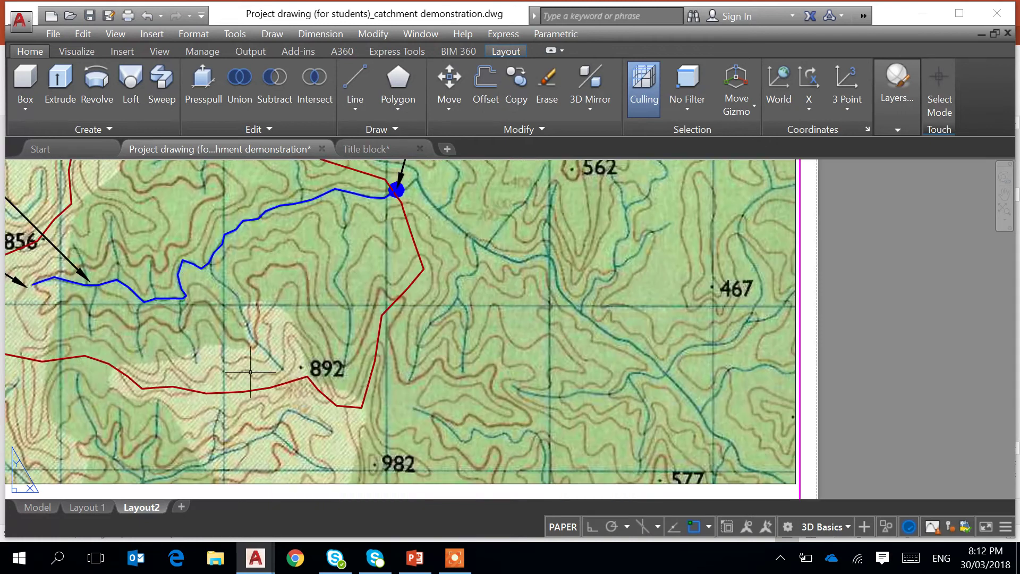
{"action": "scroll", "coordinate": [208, 296], "scroll_direction": "up", "scroll_amount": 2}
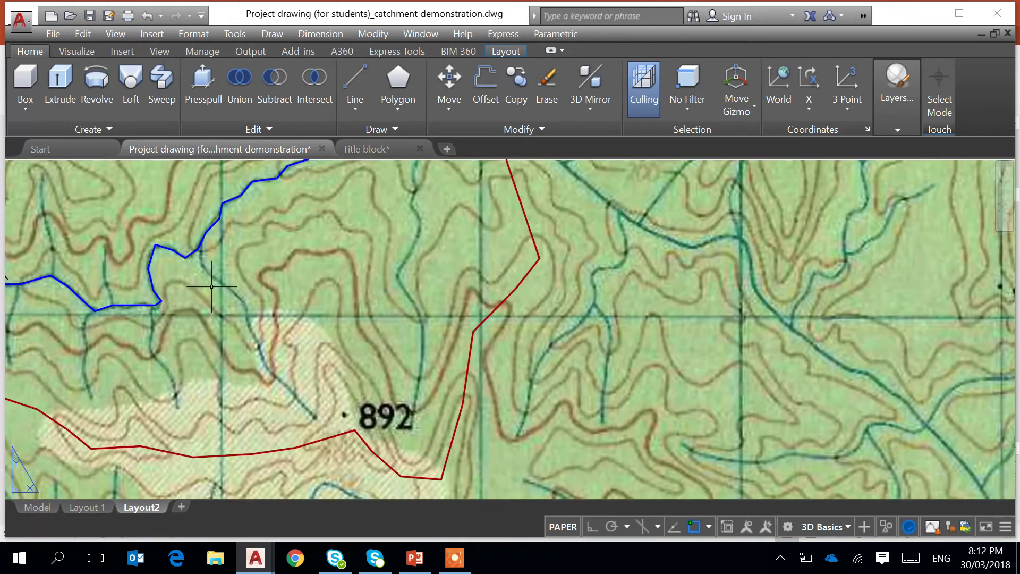
{"action": "scroll", "coordinate": [211, 287], "scroll_direction": "down", "scroll_amount": 5}
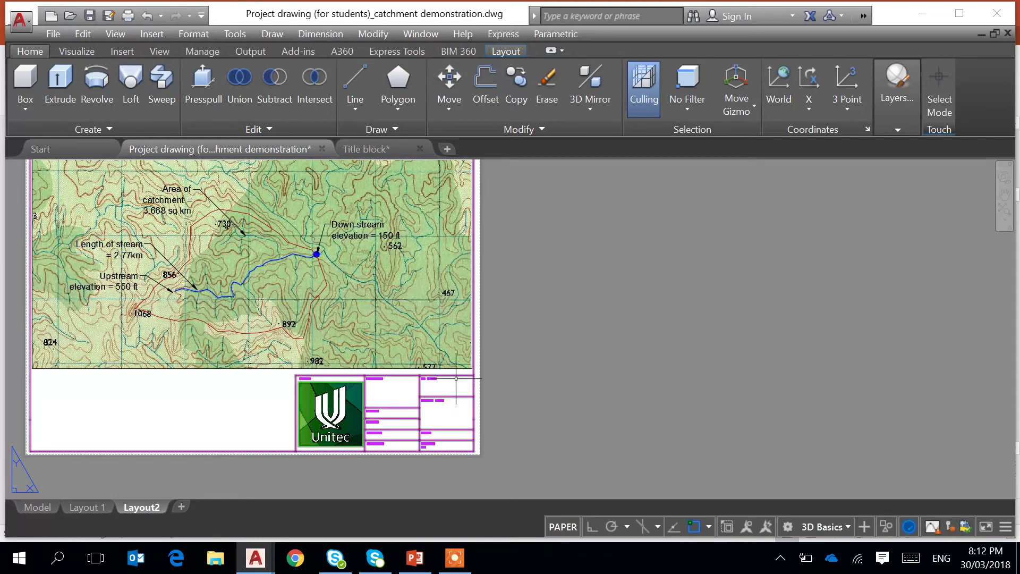
{"action": "scroll", "coordinate": [472, 367], "scroll_direction": "up", "scroll_amount": 2}
{"action": "left_click", "coordinate": [473, 364]}
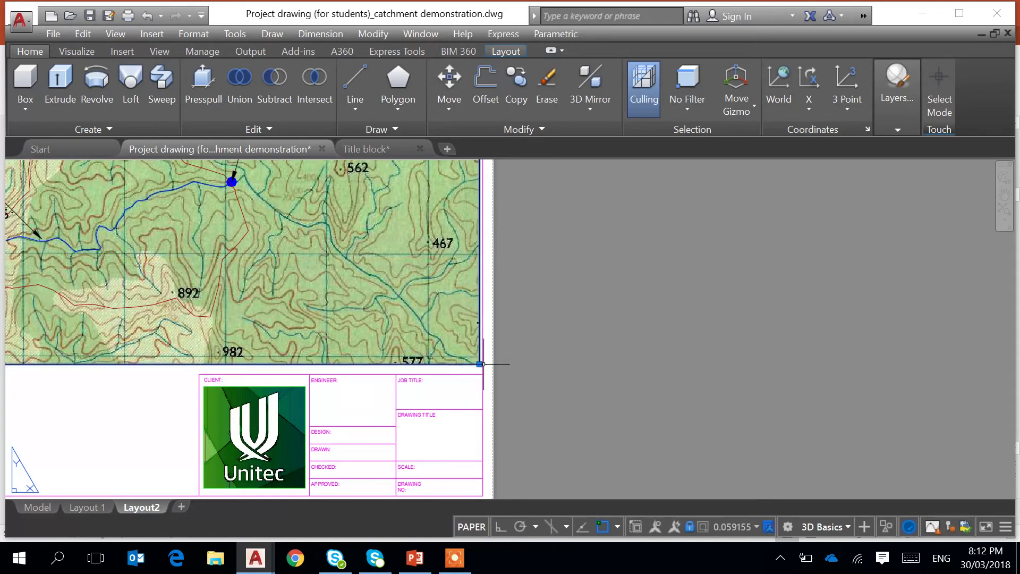
{"action": "right_click", "coordinate": [490, 358]}
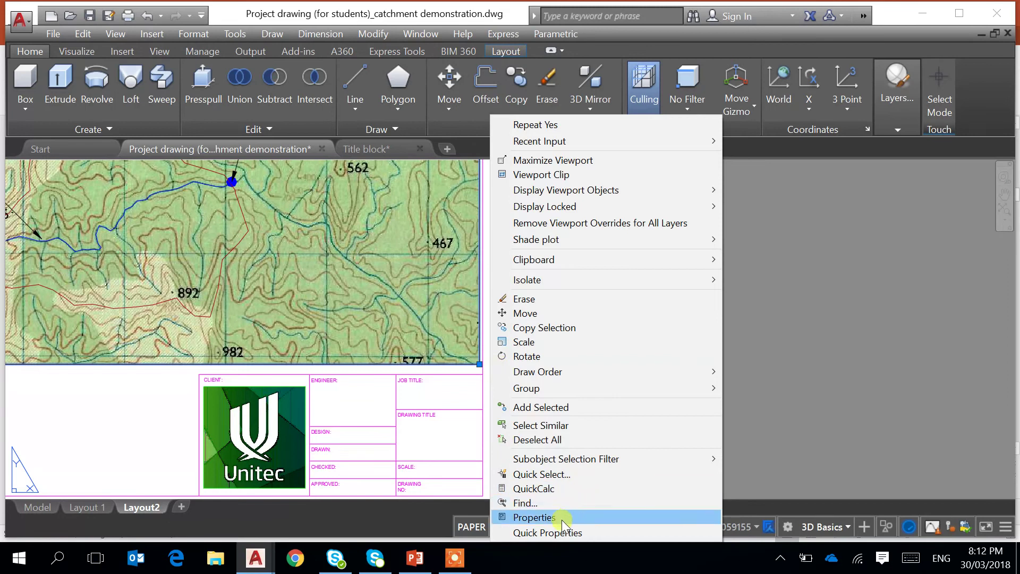
{"action": "left_click", "coordinate": [562, 517]}
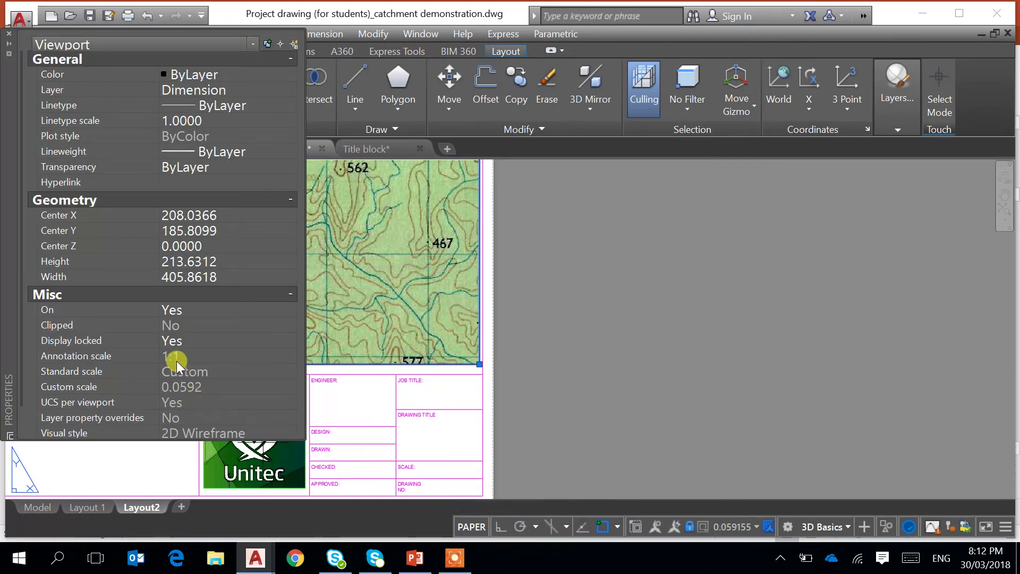
{"action": "left_click", "coordinate": [76, 153]}
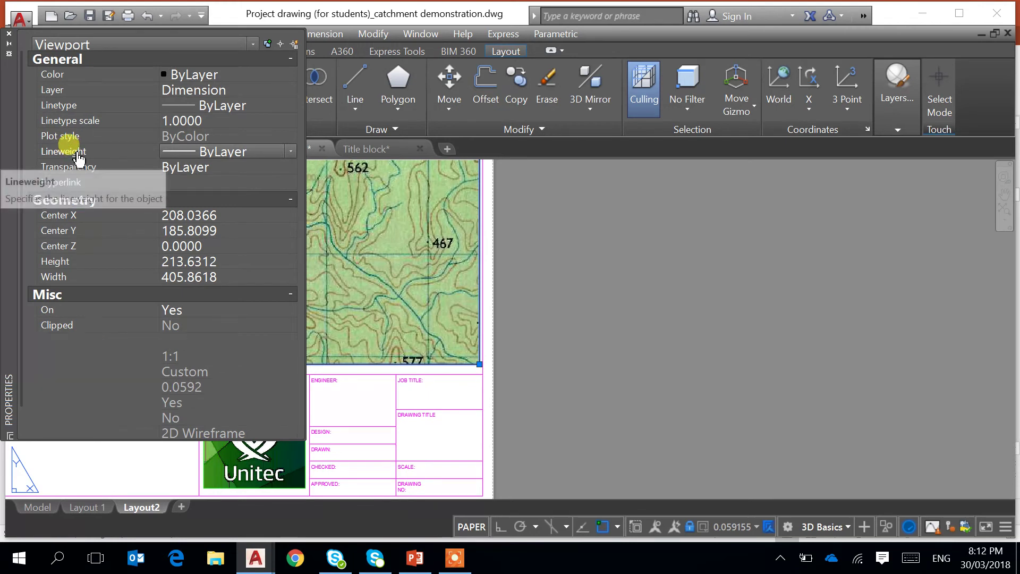
{"action": "left_click", "coordinate": [8, 38]}
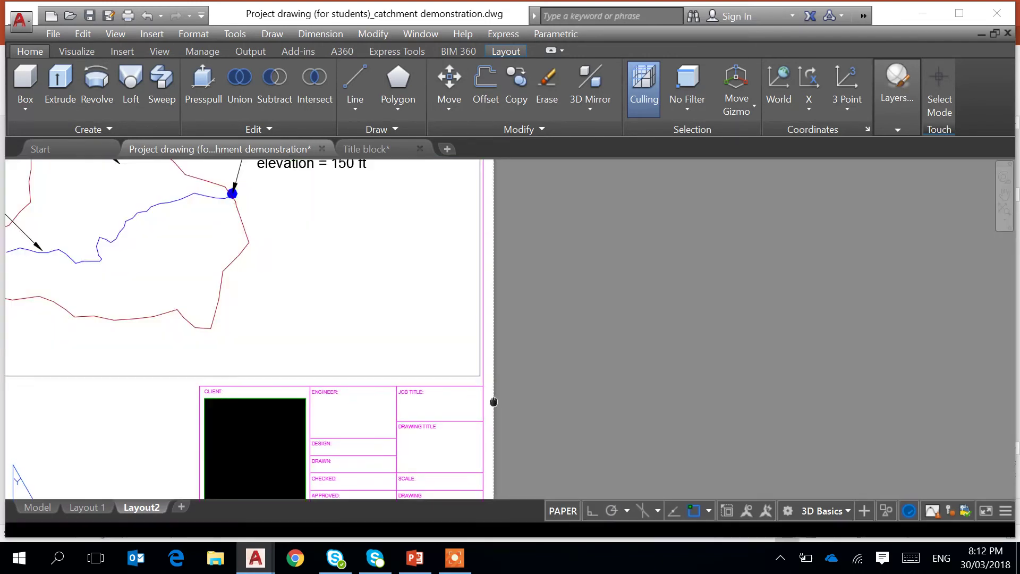
{"action": "scroll", "coordinate": [490, 383], "scroll_direction": "down", "scroll_amount": 2}
{"action": "scroll", "coordinate": [442, 383], "scroll_direction": "up", "scroll_amount": 3}
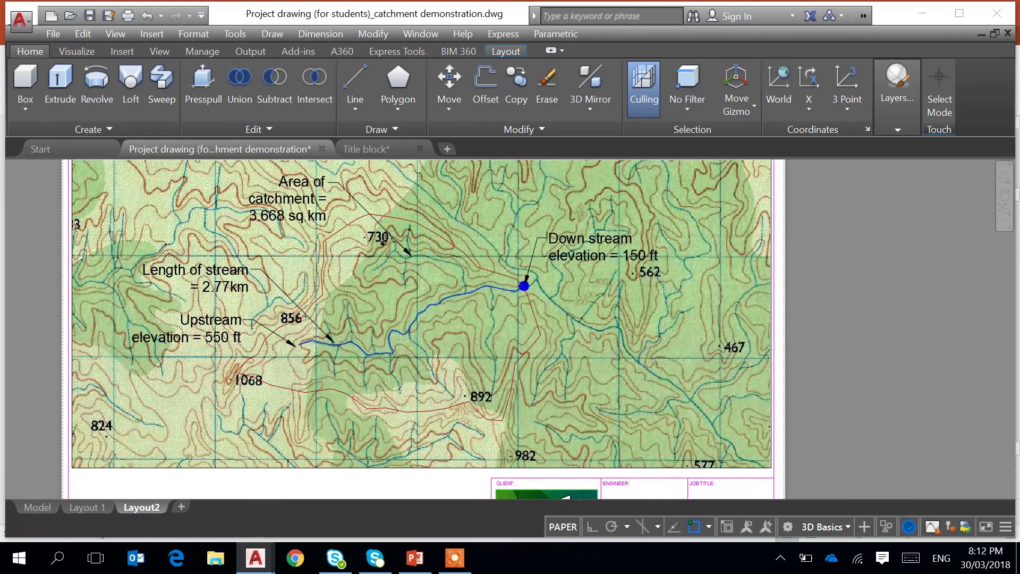
{"action": "scroll", "coordinate": [445, 388], "scroll_direction": "down", "scroll_amount": 2}
{"action": "scroll", "coordinate": [471, 414], "scroll_direction": "down", "scroll_amount": 3}
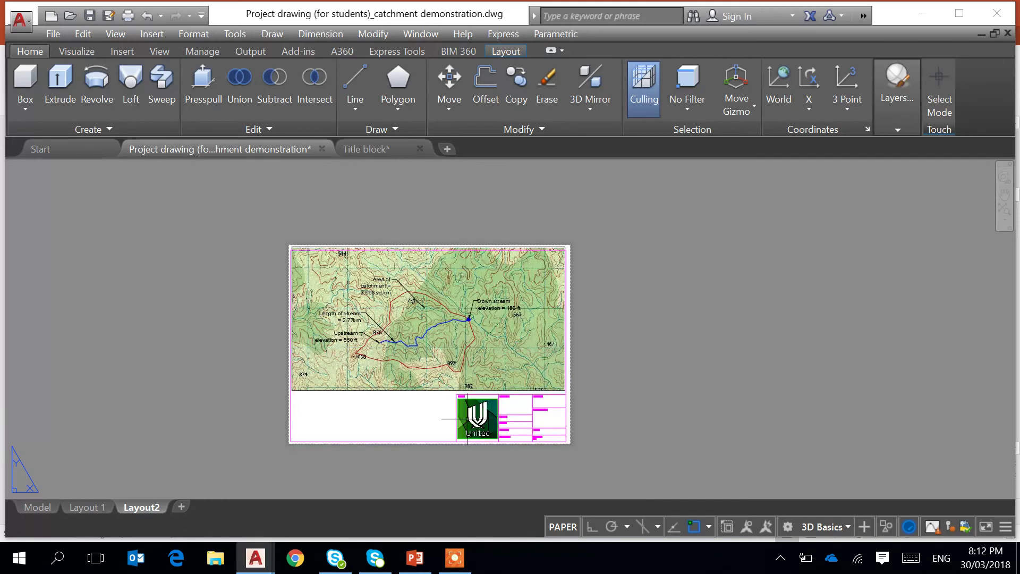
{"action": "scroll", "coordinate": [428, 367], "scroll_direction": "up", "scroll_amount": 2}
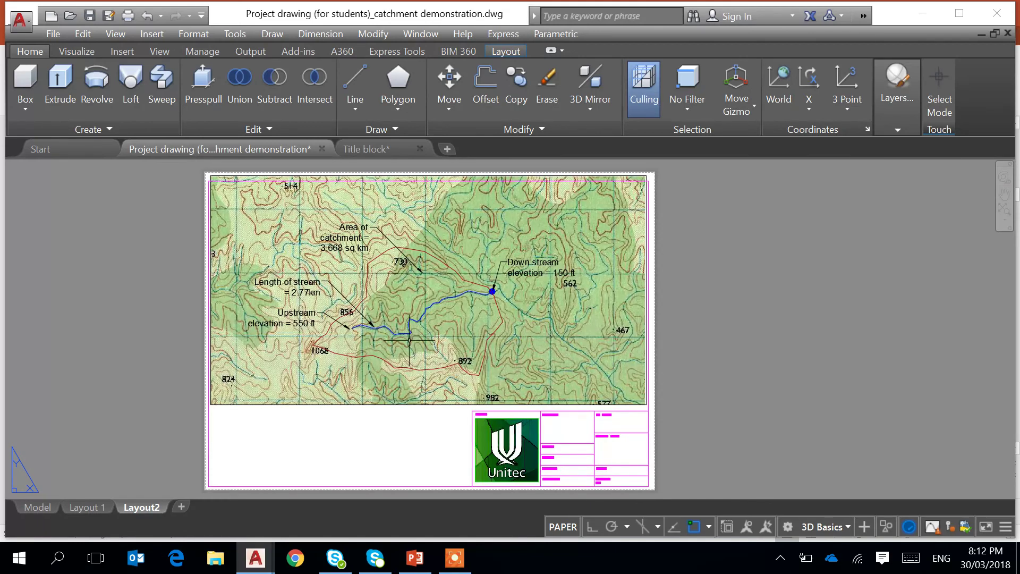
{"action": "scroll", "coordinate": [409, 340], "scroll_direction": "up", "scroll_amount": 2}
{"action": "scroll", "coordinate": [412, 351], "scroll_direction": "down", "scroll_amount": 2}
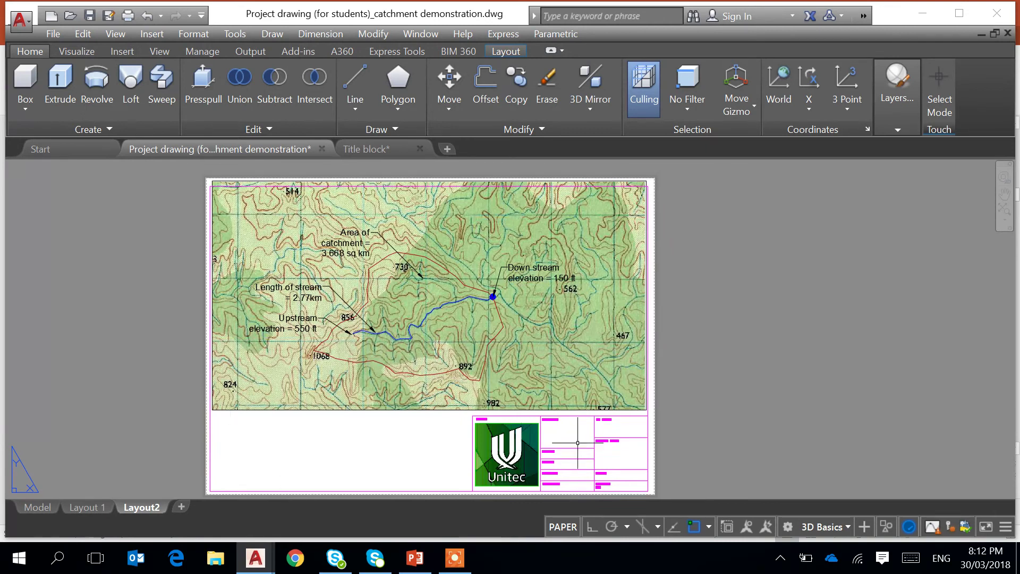
{"action": "scroll", "coordinate": [510, 353], "scroll_direction": "up", "scroll_amount": 2}
{"action": "scroll", "coordinate": [509, 353], "scroll_direction": "down", "scroll_amount": 2}
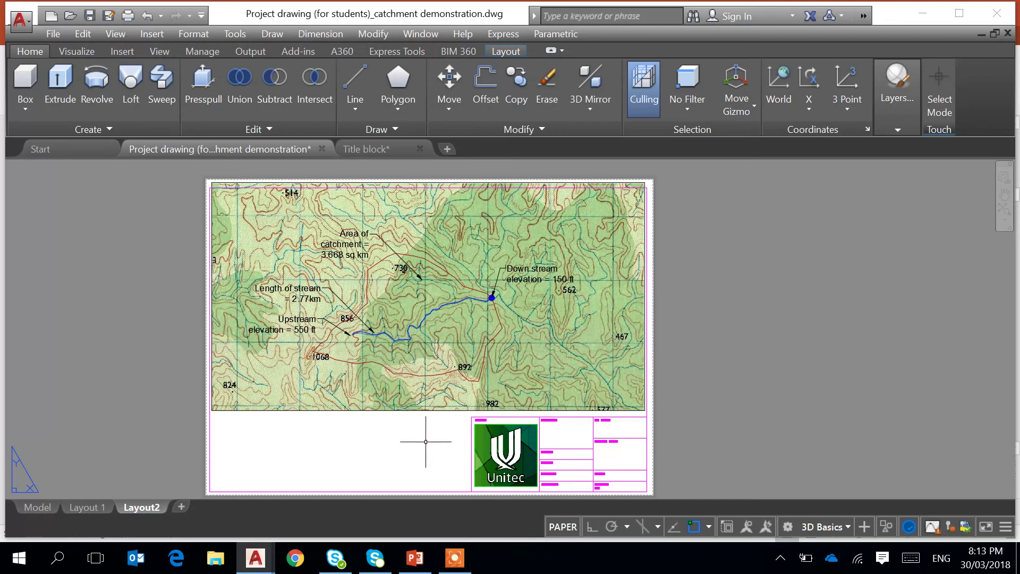
{"action": "middle_click_drag", "start_coordinate": [425, 439], "coordinate": [412, 405]}
{"action": "scroll", "coordinate": [413, 418], "scroll_direction": "down", "scroll_amount": 2}
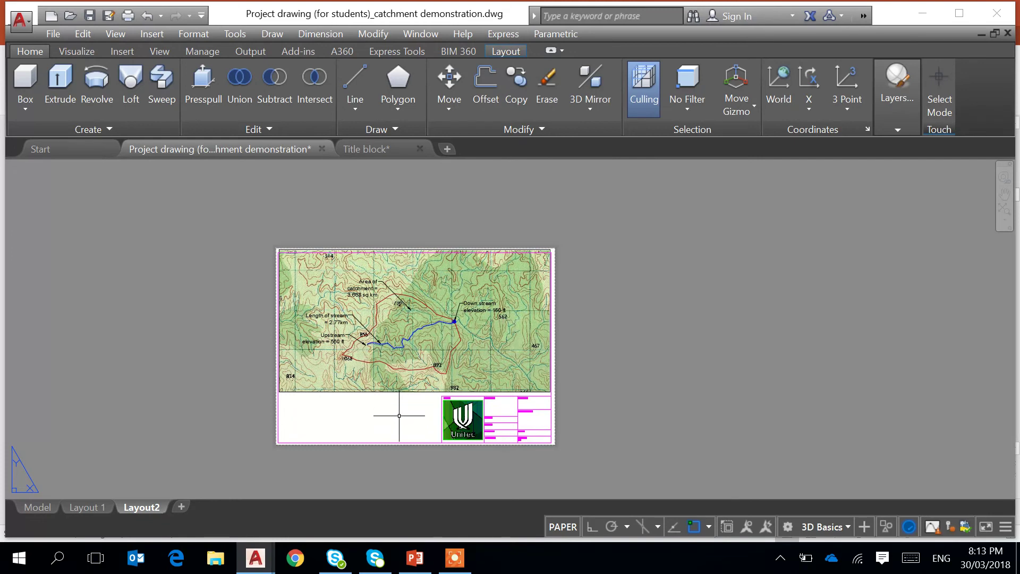
{"action": "scroll", "coordinate": [399, 415], "scroll_direction": "up", "scroll_amount": 2}
{"action": "middle_click_drag", "start_coordinate": [284, 320], "coordinate": [284, 355]}
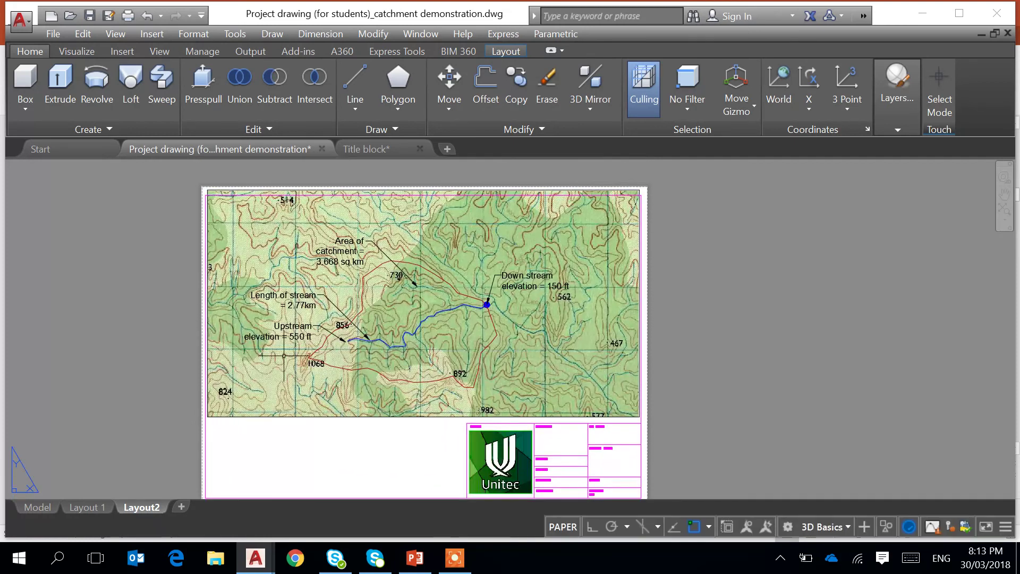
- Open File > Publish and remove the Model and Layout1 sheets, leaving only Layout2
{"action": "left_click", "coordinate": [53, 33]}
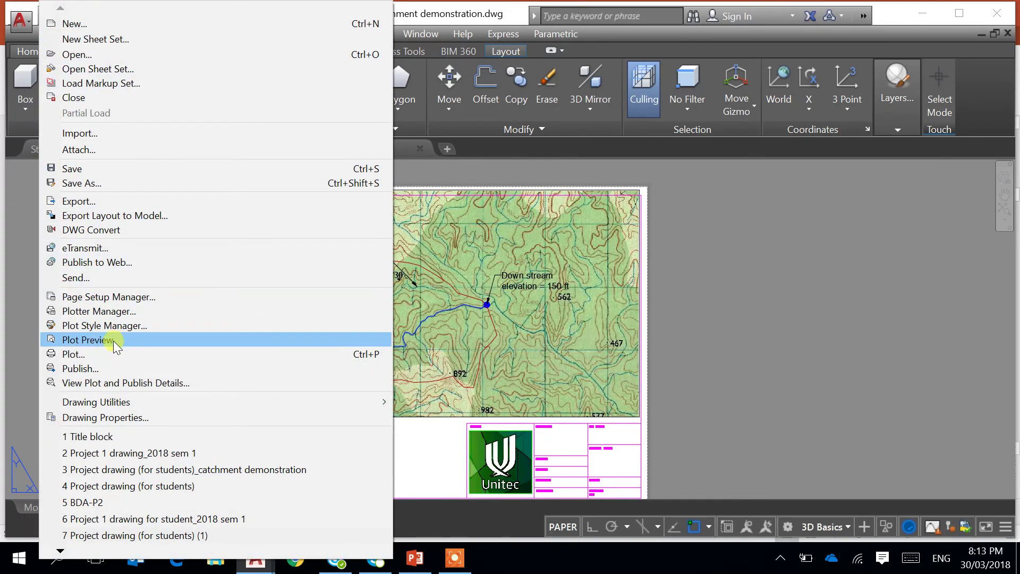
{"action": "left_click", "coordinate": [110, 368]}
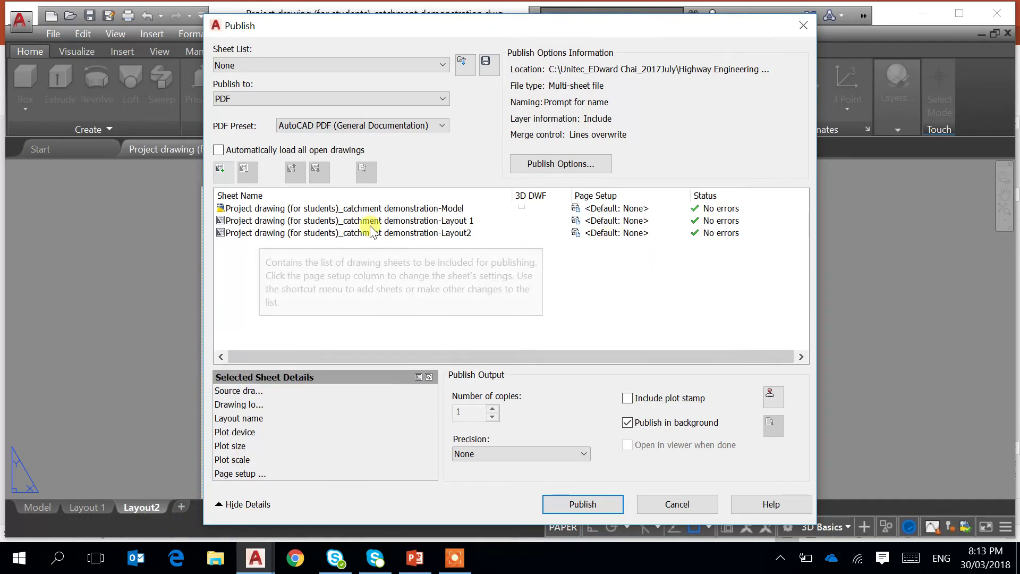
{"action": "left_click", "coordinate": [281, 212]}
{"action": "right_click", "coordinate": [280, 210]}
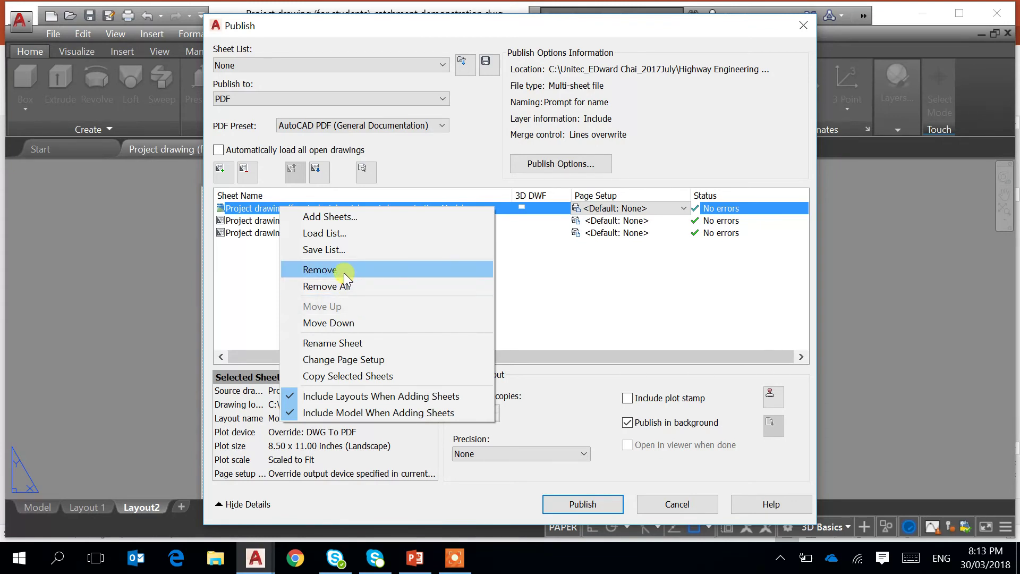
{"action": "left_click", "coordinate": [344, 272]}
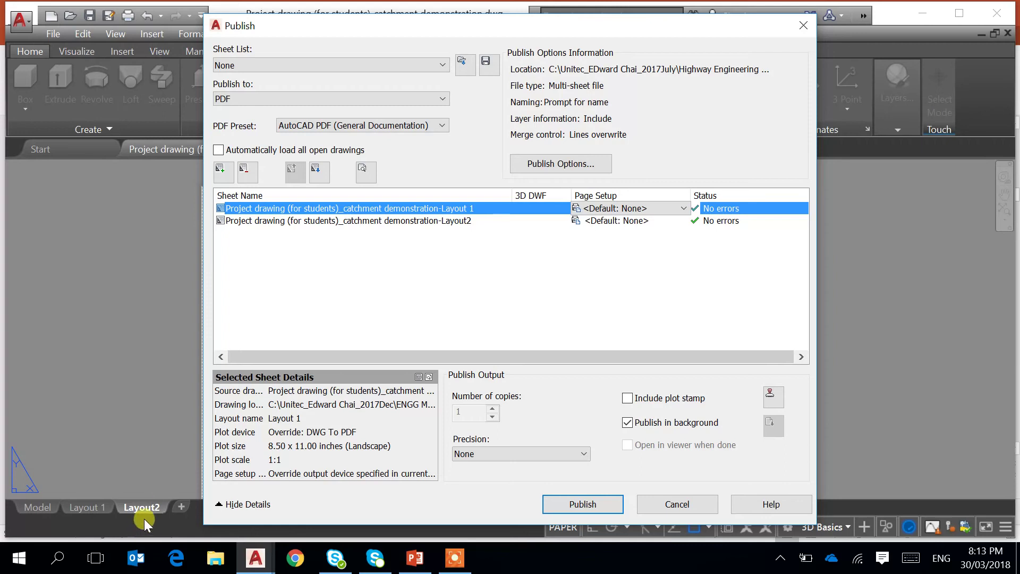
{"action": "right_click", "coordinate": [440, 211]}
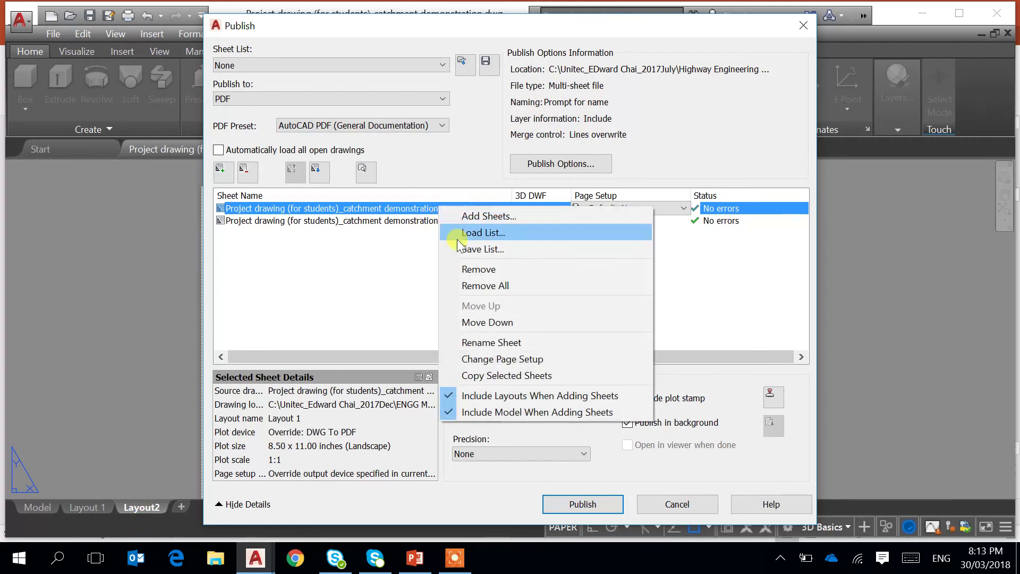
{"action": "left_click", "coordinate": [492, 272]}
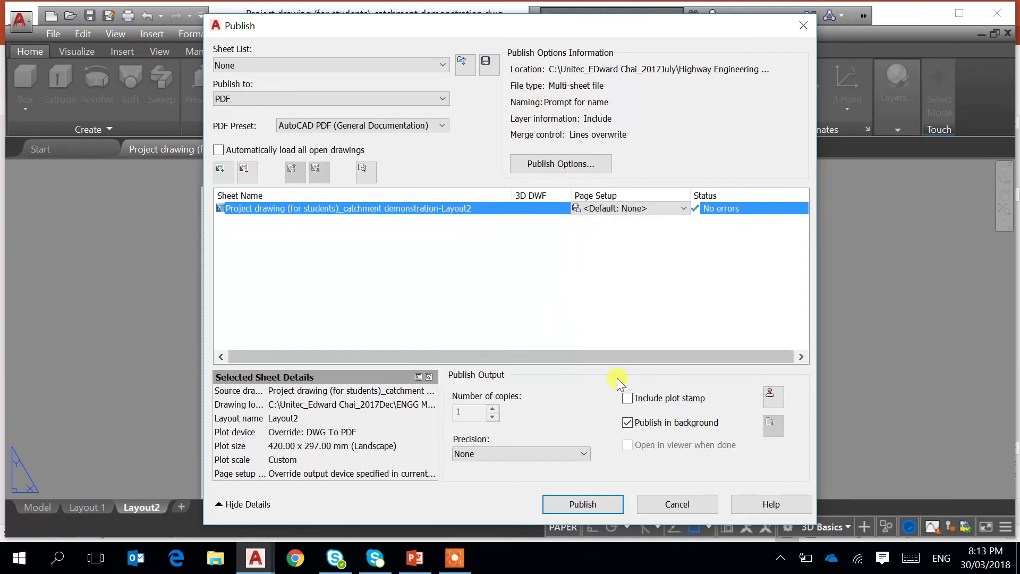
- Publish Layout2 to a PDF saved in the Video clip folder
{"action": "left_click", "coordinate": [578, 506]}
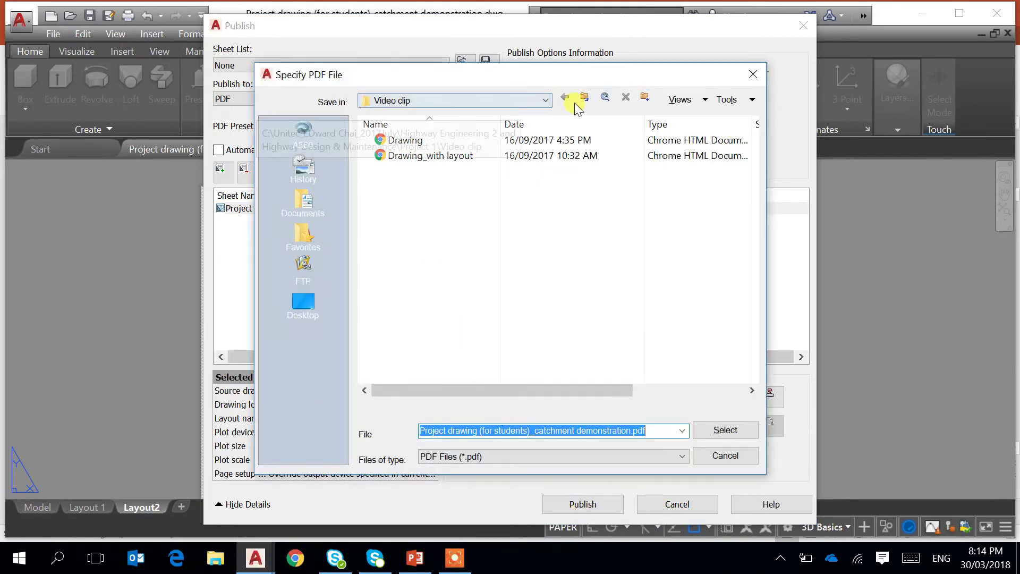
{"action": "left_click", "coordinate": [545, 101]}
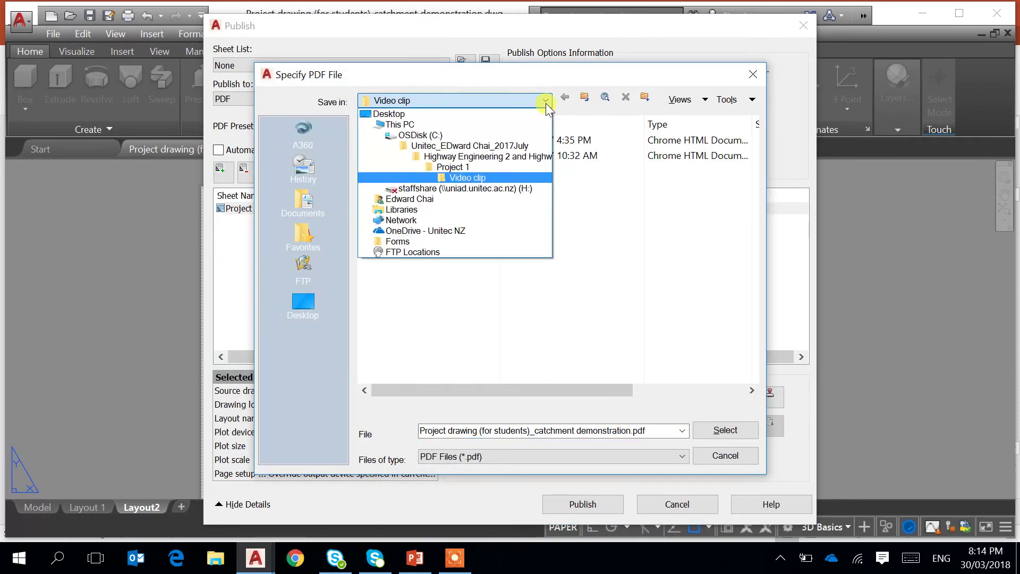
{"action": "left_click", "coordinate": [496, 179]}
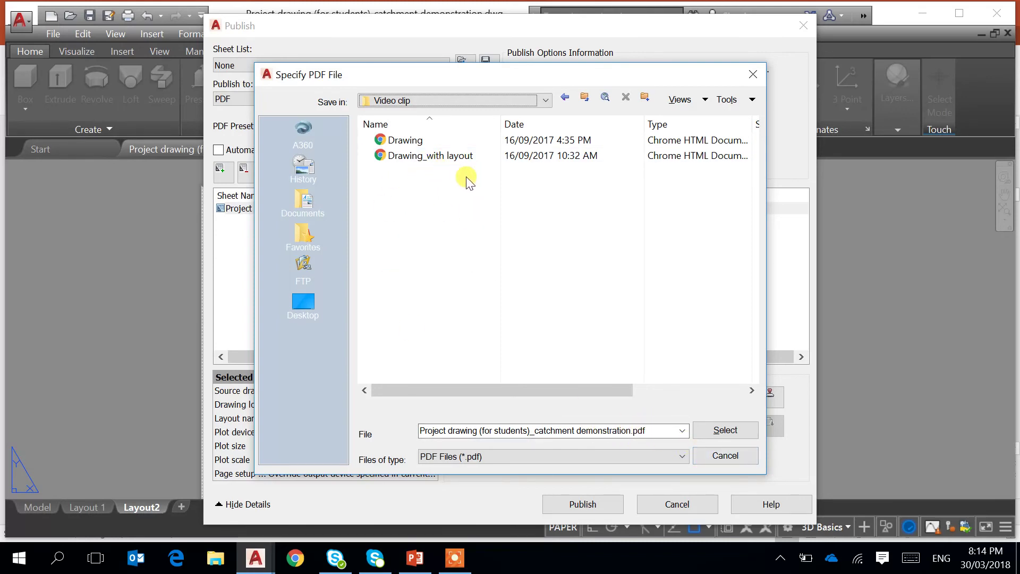
{"action": "left_click", "coordinate": [586, 504]}
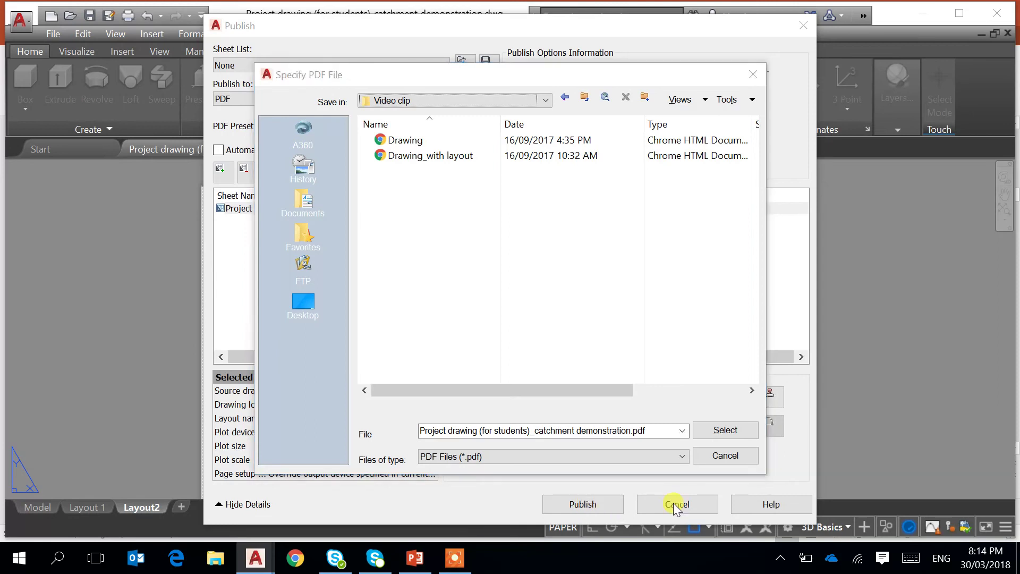
{"action": "left_click", "coordinate": [733, 428]}
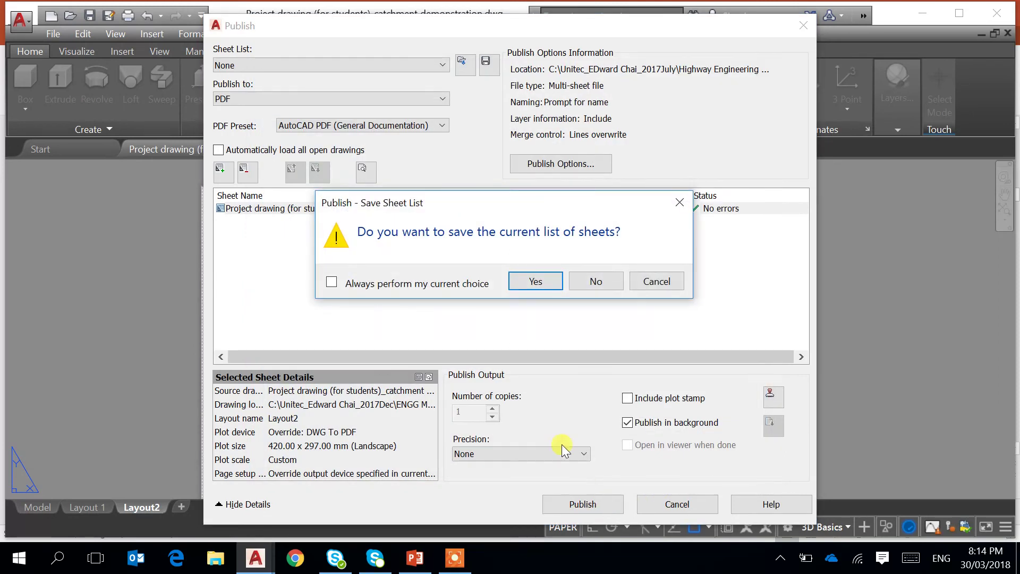
- Save the sheet list, dismiss the unsaved-changes and background publishing notices, then switch to File Explorer
{"action": "left_click", "coordinate": [536, 281]}
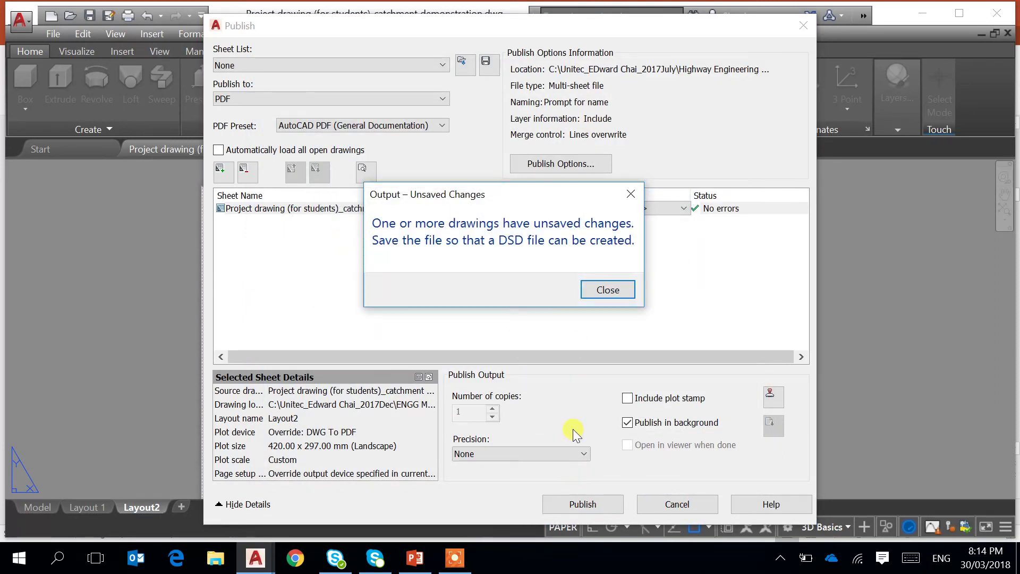
{"action": "left_click", "coordinate": [608, 290]}
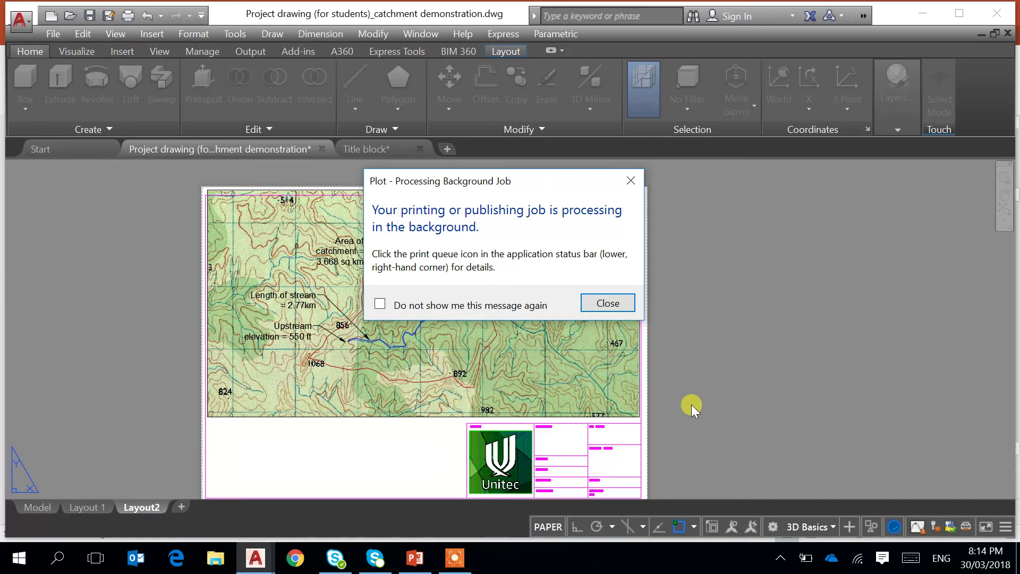
{"action": "left_click", "coordinate": [608, 302]}
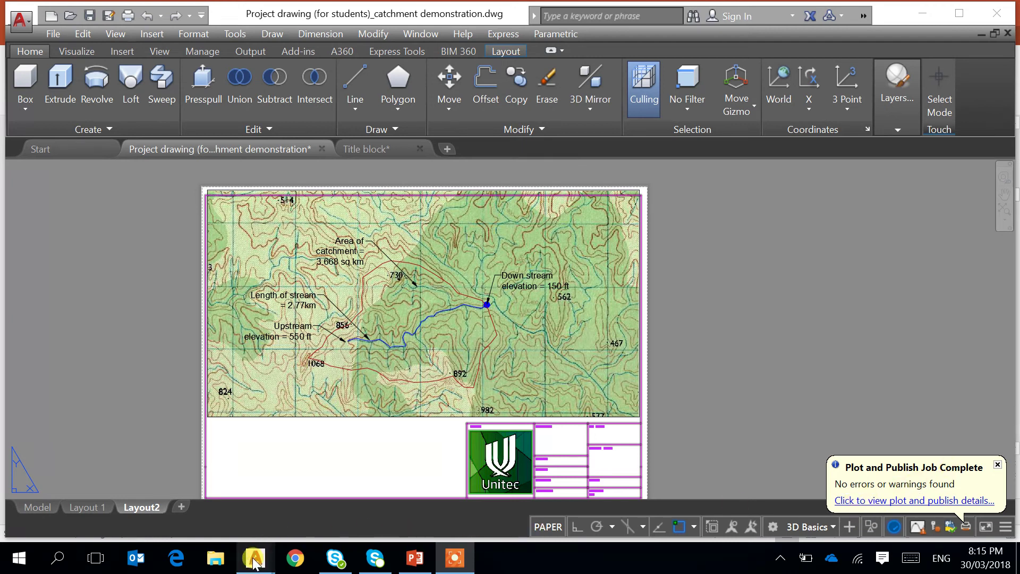
{"action": "left_click", "coordinate": [213, 565]}
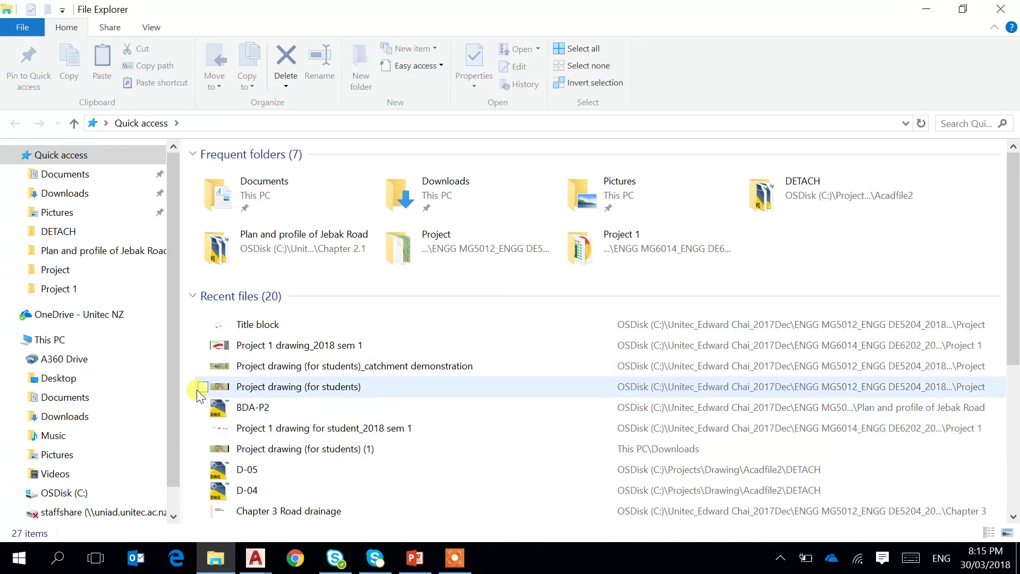
- Browse from C: through 2017Dec, ENGG MG5012_ENGG DE5204_2018 semester 1 and Project into Screen capture video
{"action": "left_click", "coordinate": [74, 490]}
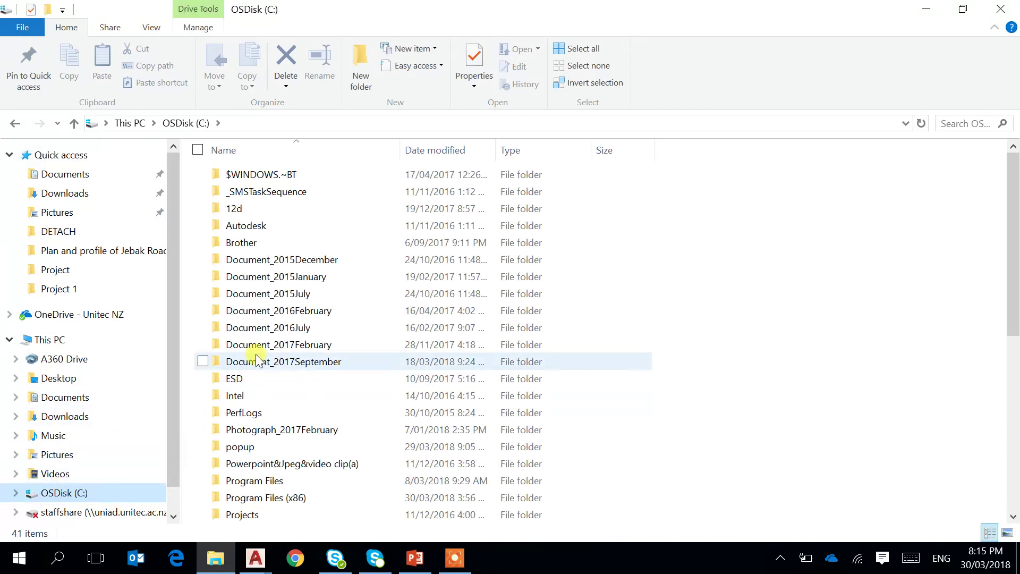
{"action": "scroll", "coordinate": [335, 409], "scroll_direction": "down", "scroll_amount": 2}
{"action": "scroll", "coordinate": [350, 473], "scroll_direction": "down", "scroll_amount": 3}
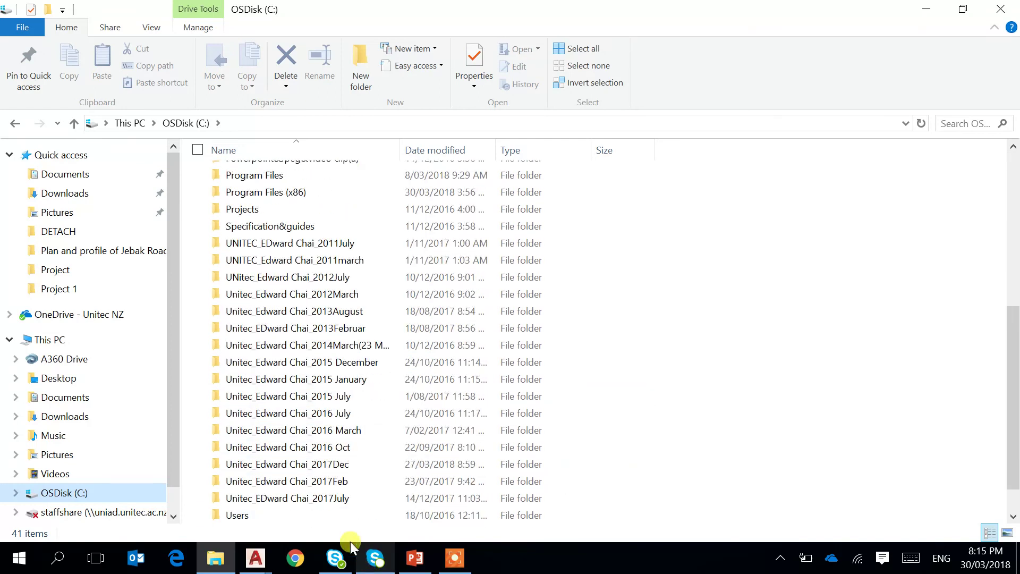
{"action": "double_click", "coordinate": [326, 465]}
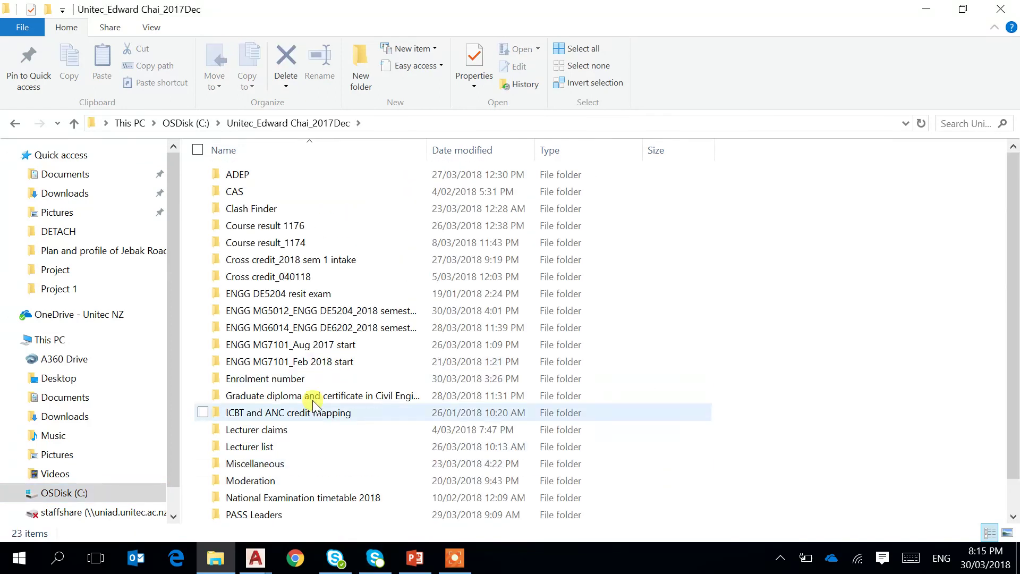
{"action": "double_click", "coordinate": [328, 312]}
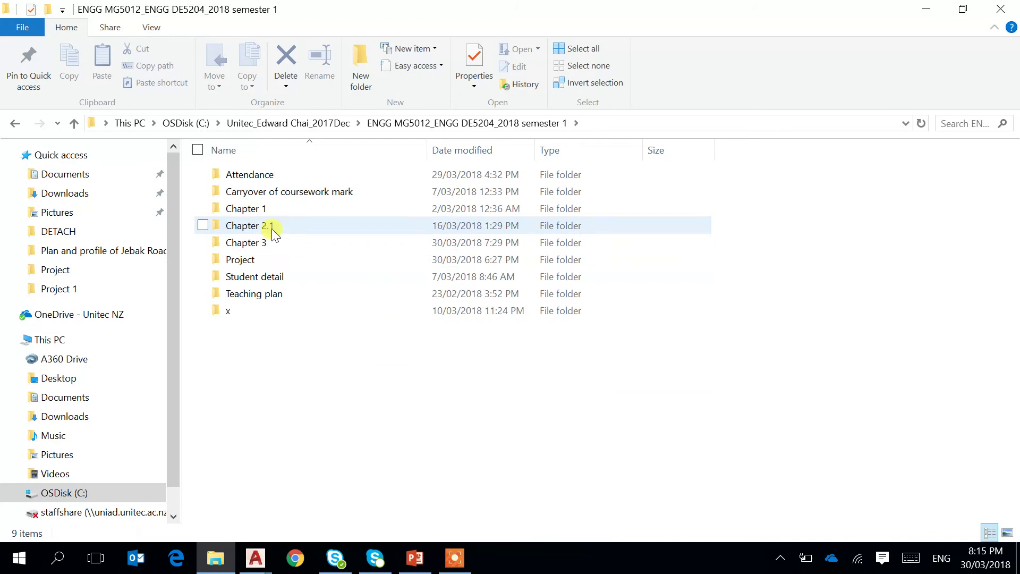
{"action": "double_click", "coordinate": [239, 259]}
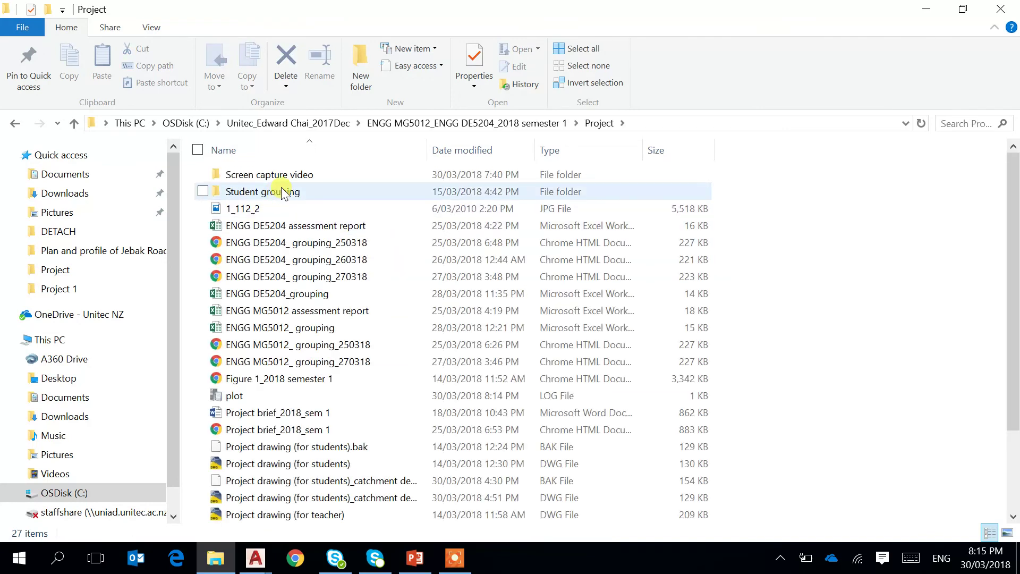
{"action": "double_click", "coordinate": [290, 174]}
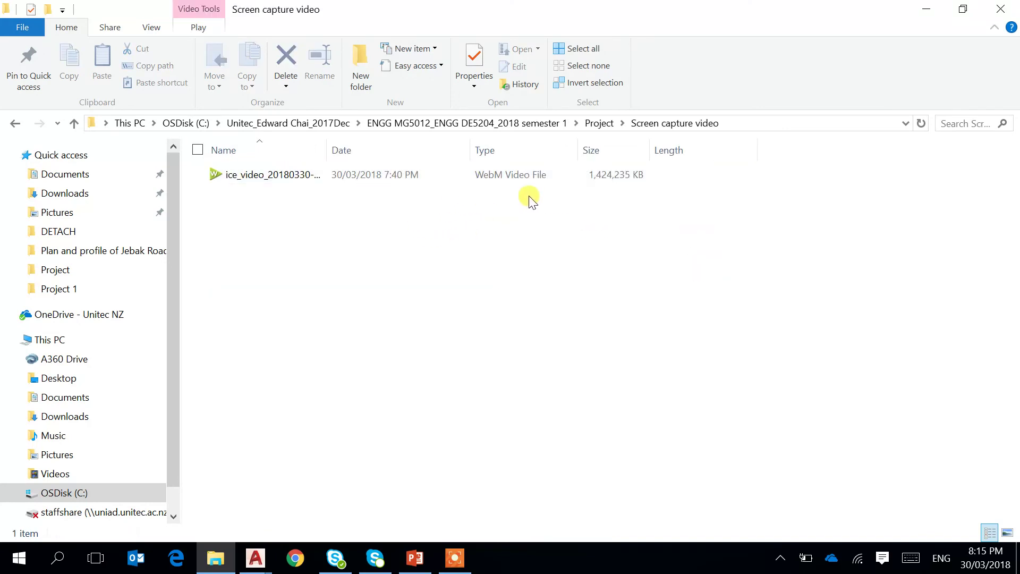
- Step back up through Project, semester 1, 2017Dec and C: to Quick access
{"action": "left_click", "coordinate": [15, 124]}
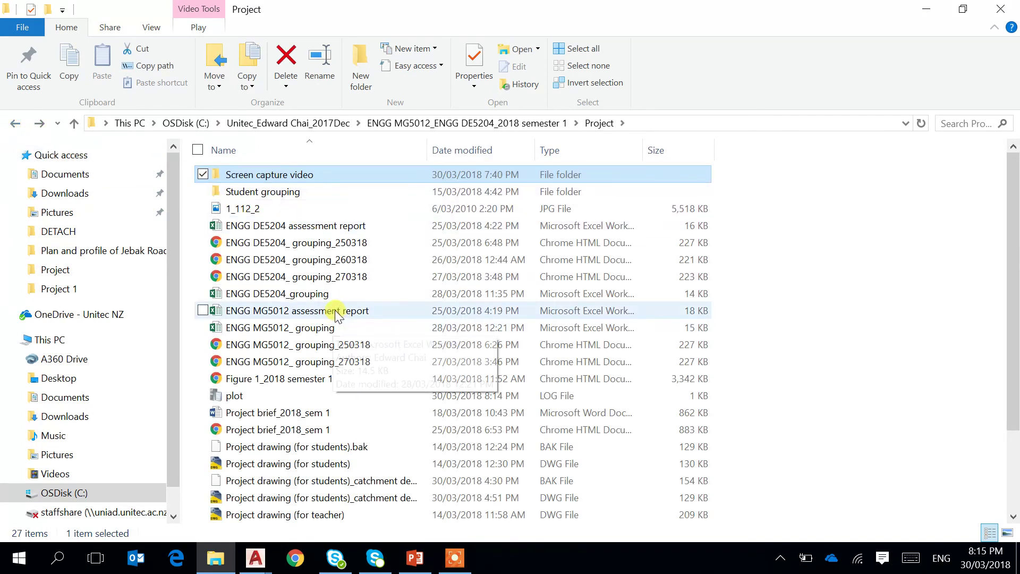
{"action": "scroll", "coordinate": [316, 306], "scroll_direction": "down", "scroll_amount": 2}
{"action": "scroll", "coordinate": [324, 311], "scroll_direction": "up", "scroll_amount": 2}
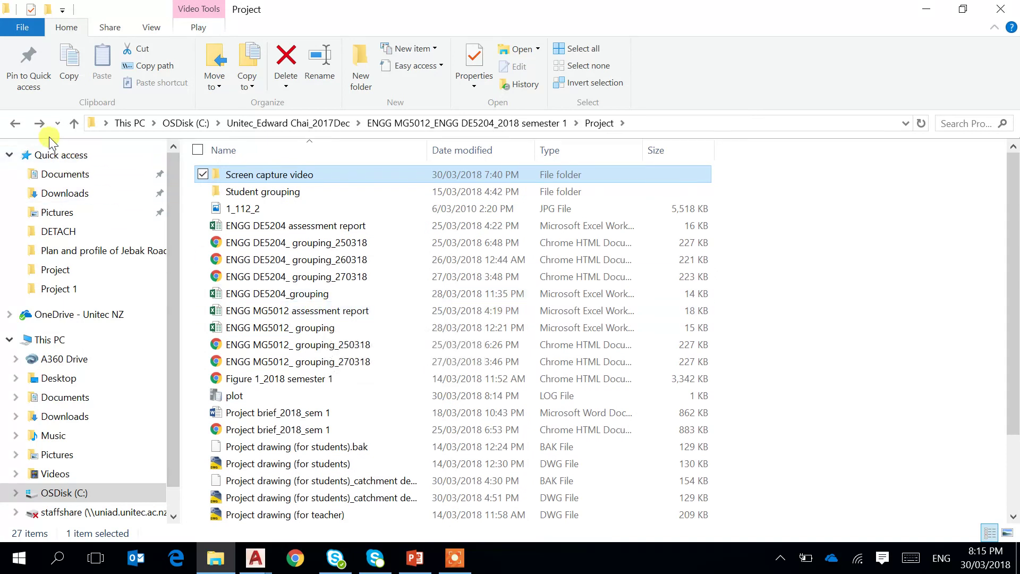
{"action": "left_click", "coordinate": [14, 123]}
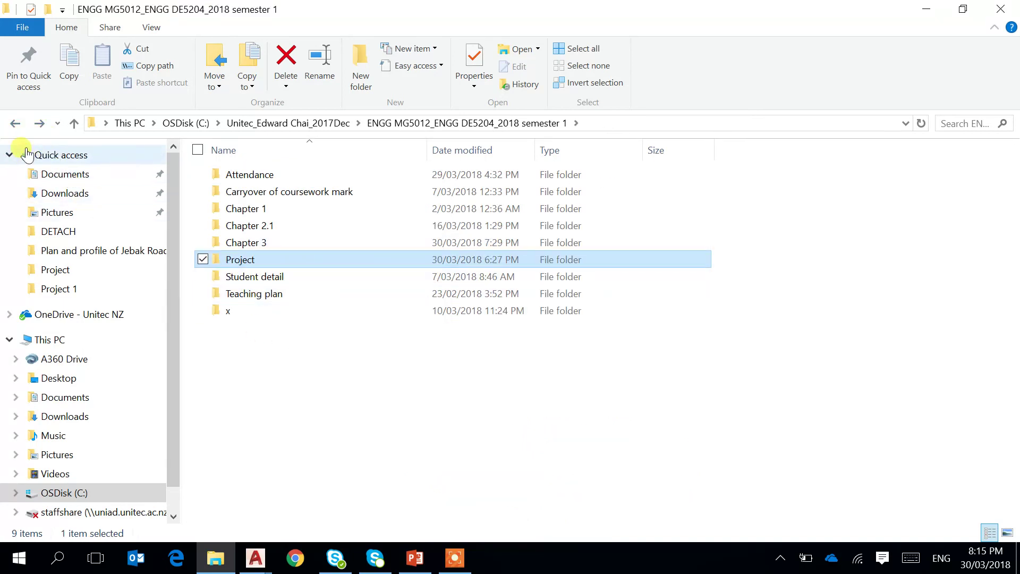
{"action": "left_click", "coordinate": [16, 123]}
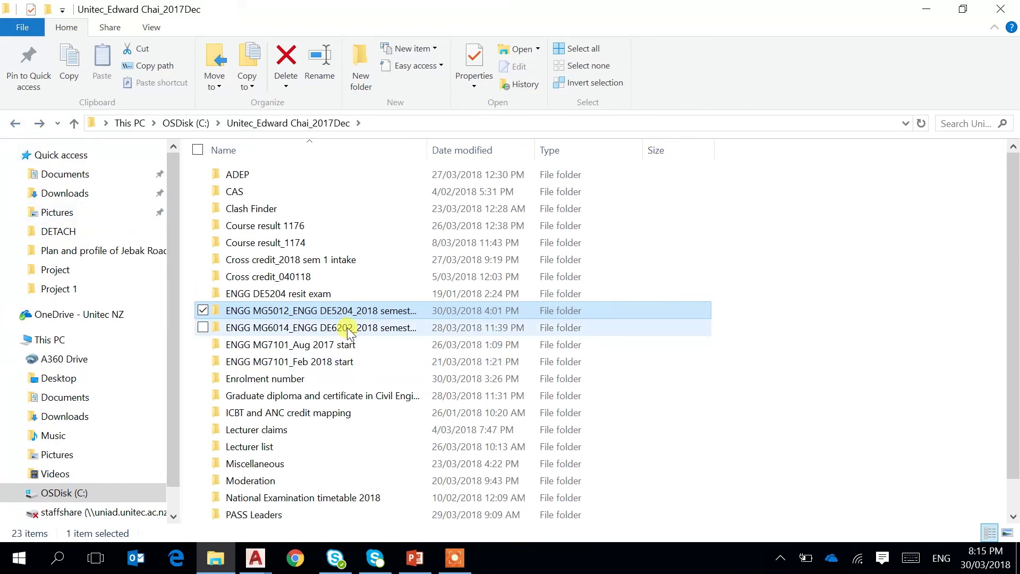
{"action": "scroll", "coordinate": [450, 480], "scroll_direction": "down", "scroll_amount": 1}
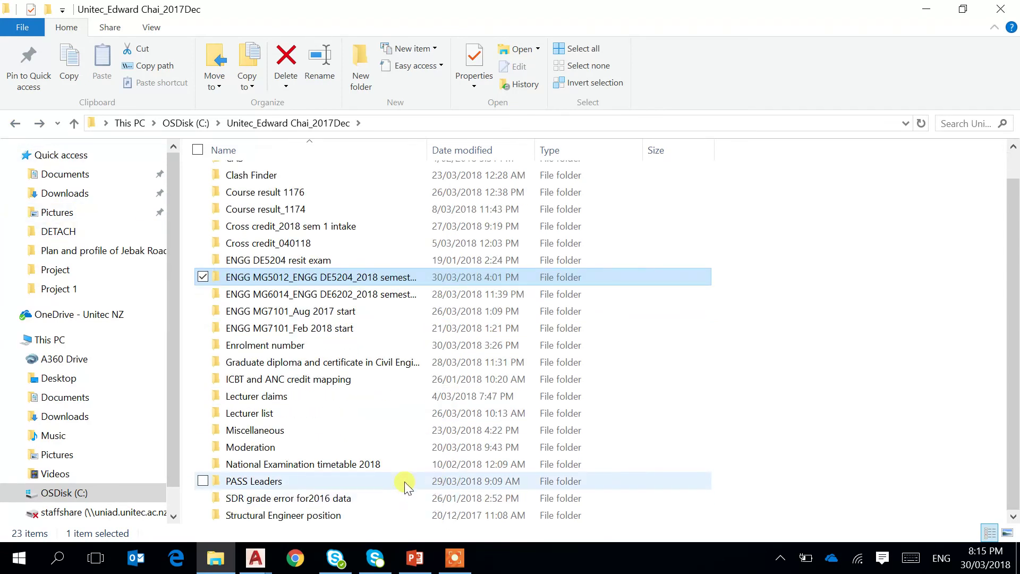
{"action": "scroll", "coordinate": [403, 478], "scroll_direction": "up", "scroll_amount": 1}
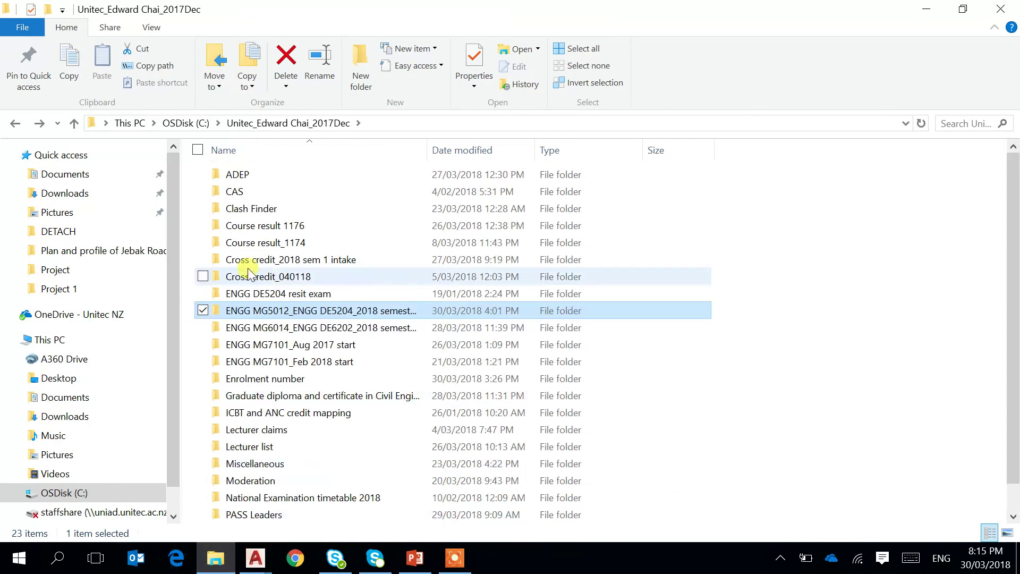
{"action": "left_click", "coordinate": [14, 124]}
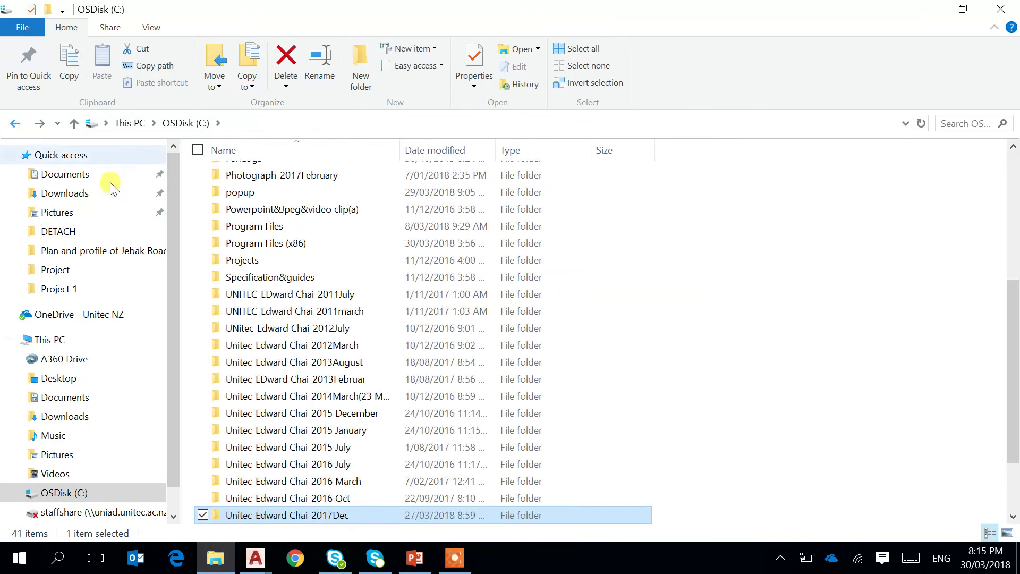
{"action": "left_click", "coordinate": [18, 123]}
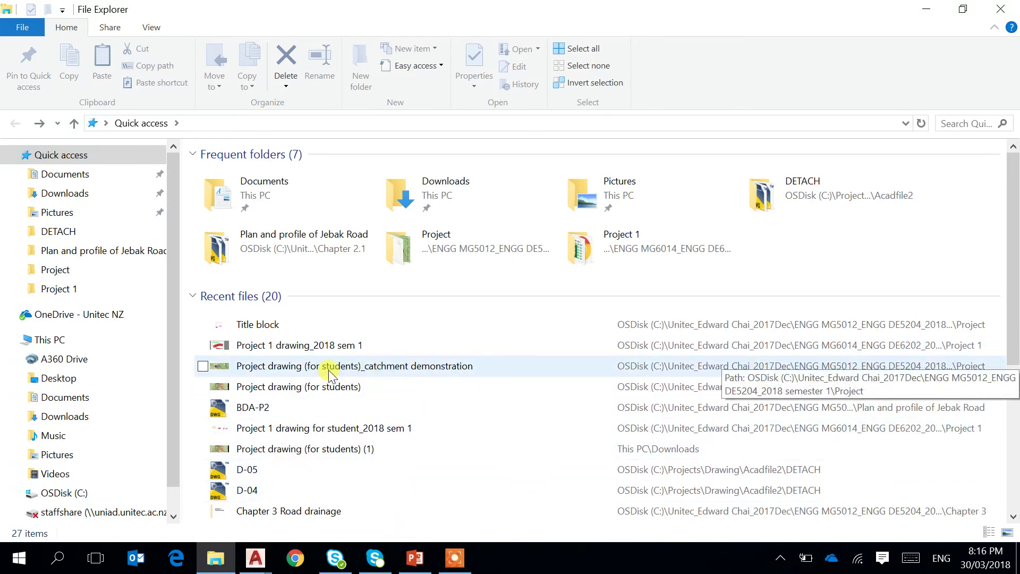
- Open the catchment demonstration drawing and review the publish details report for Layout2's PDF plot
{"action": "double_click", "coordinate": [420, 366]}
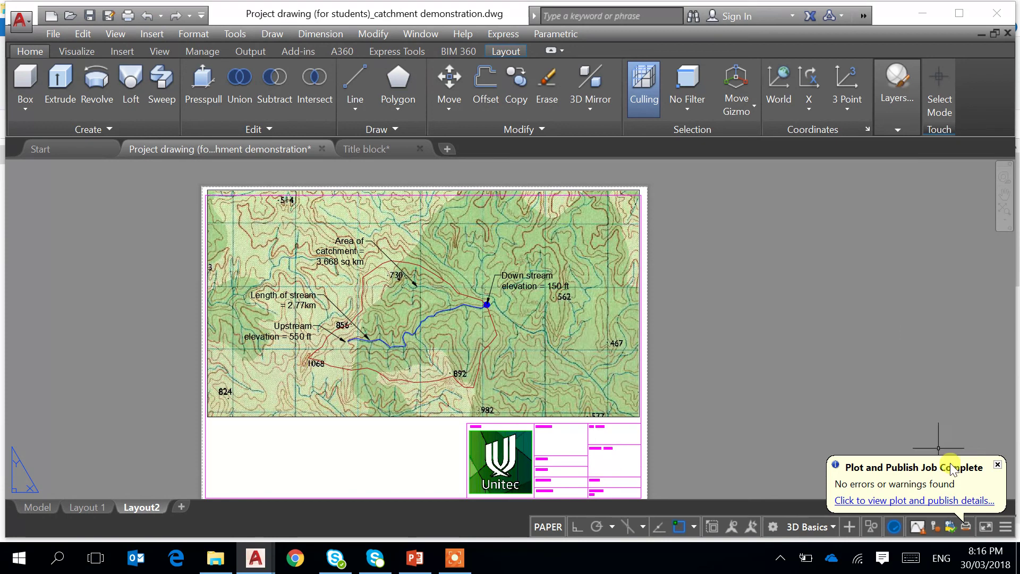
{"action": "left_click", "coordinate": [913, 501]}
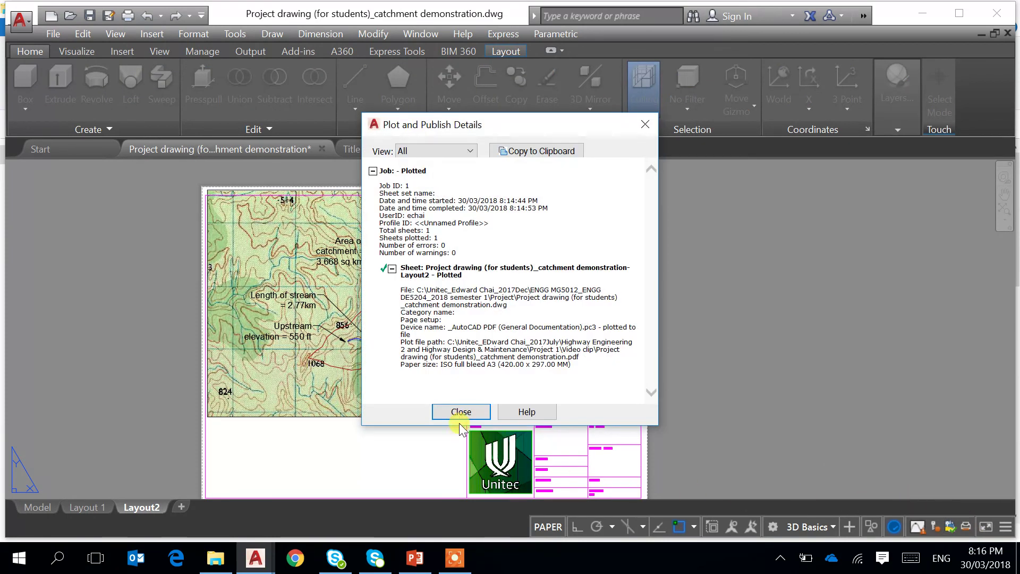
{"action": "left_click", "coordinate": [481, 413]}
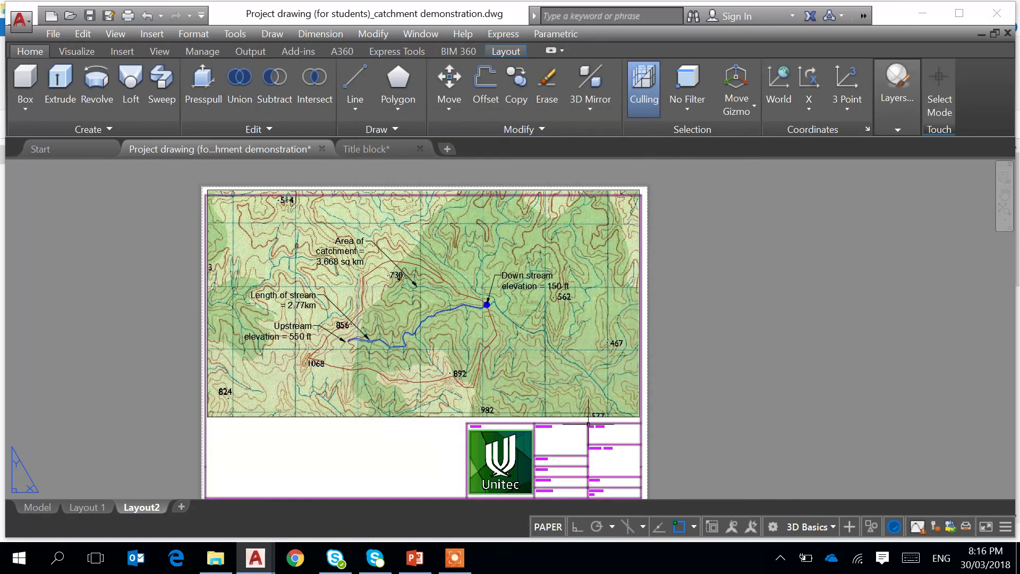
{"action": "left_click", "coordinate": [950, 529]}
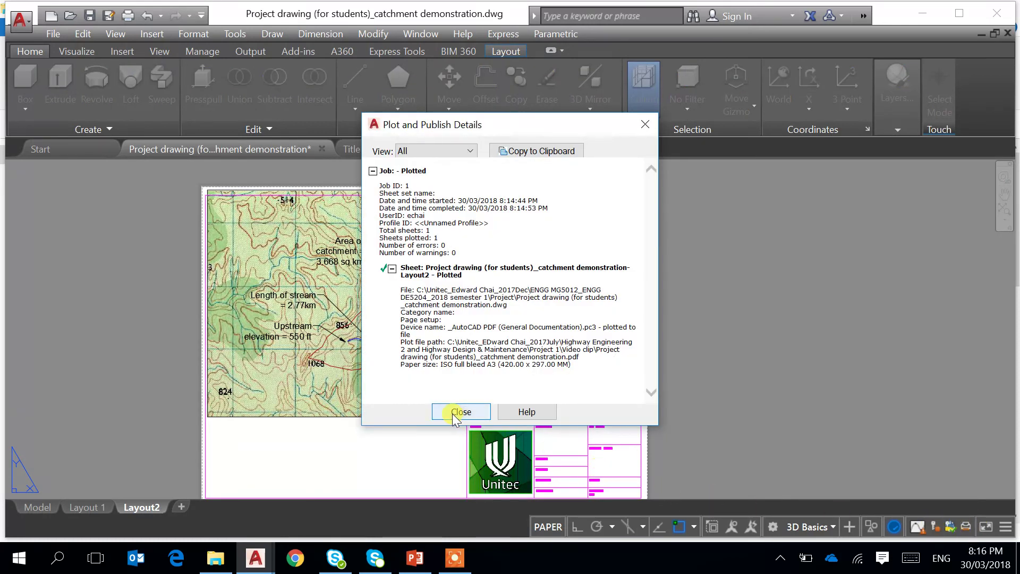
{"action": "left_click", "coordinate": [488, 414]}
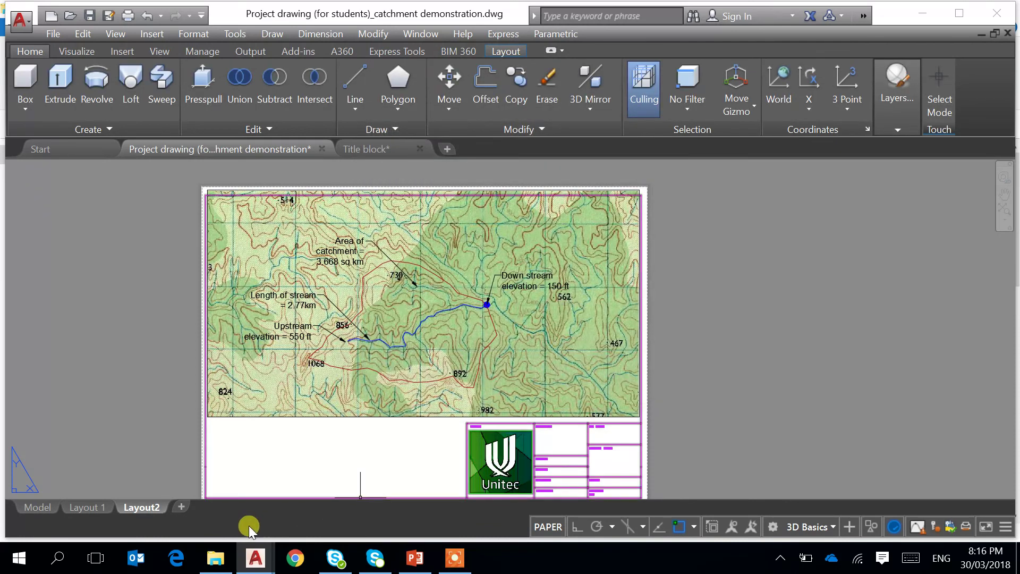
- Open the catchment demonstration drawing from File Explorer's recent files
{"action": "left_click", "coordinate": [222, 559]}
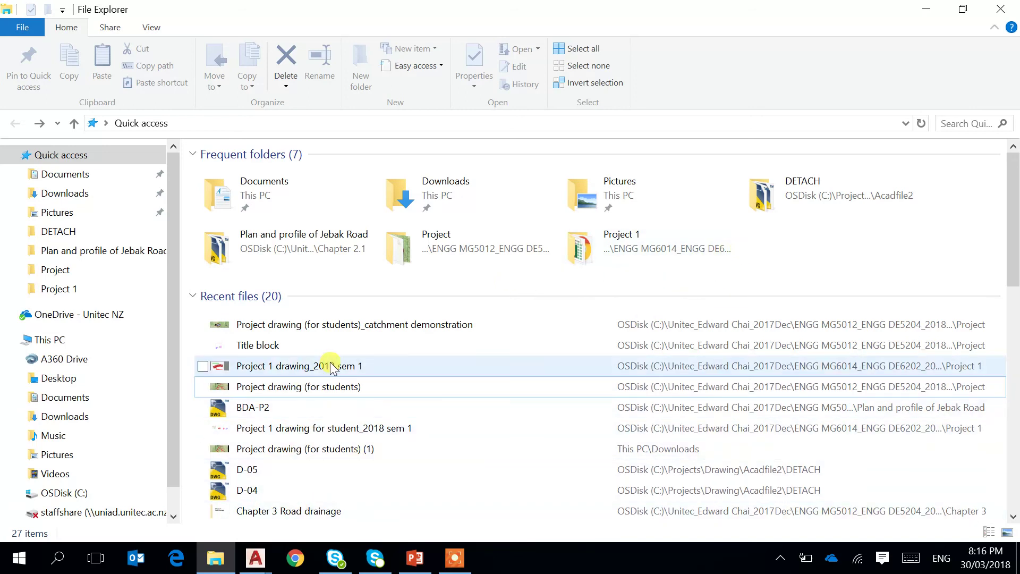
{"action": "left_click", "coordinate": [402, 325]}
{"action": "double_click", "coordinate": [401, 324]}
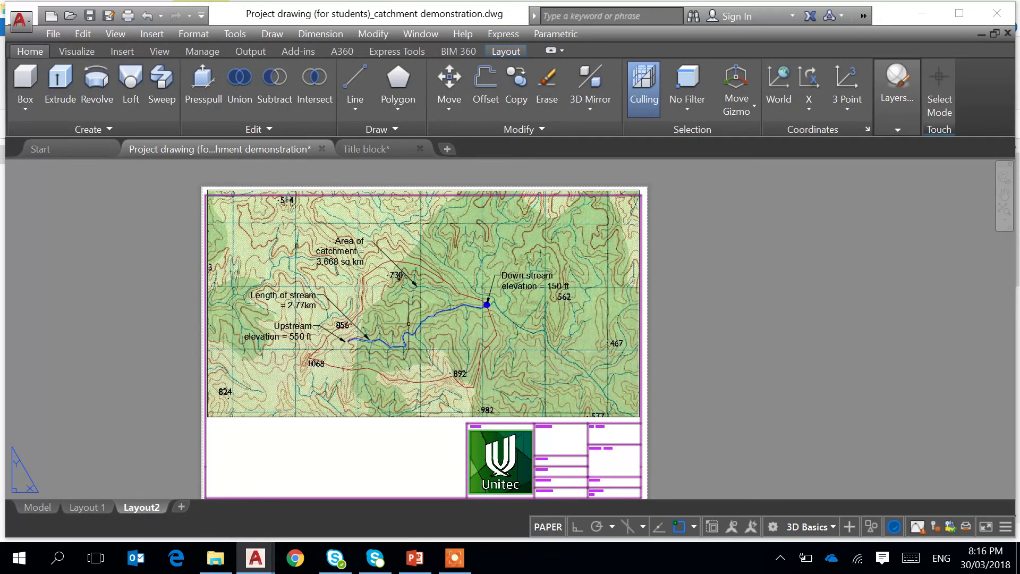
- Minimise AutoCAD and close the Chapter 3 Road drainage presentation
{"action": "left_click", "coordinate": [923, 13]}
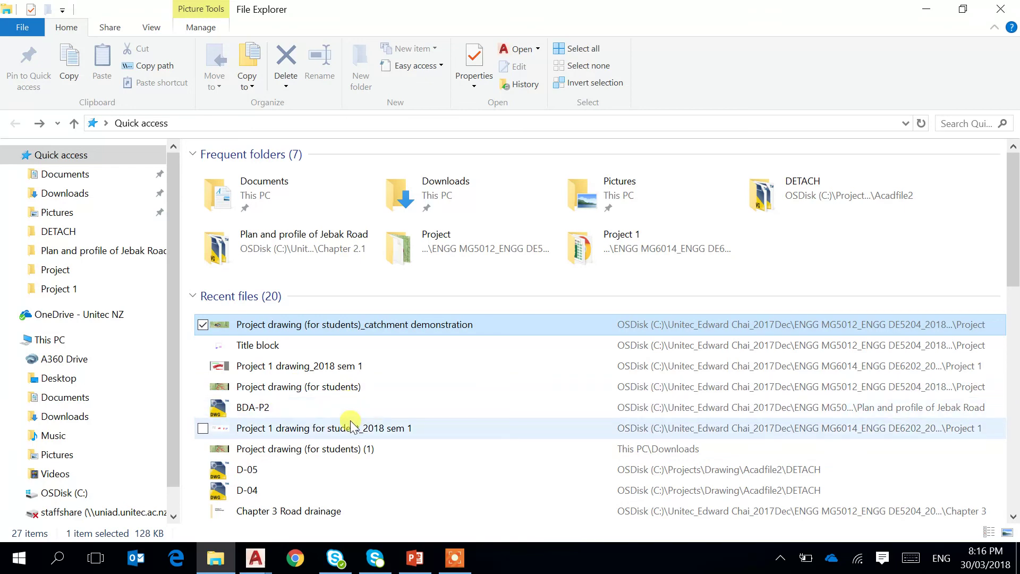
{"action": "scroll", "coordinate": [375, 425], "scroll_direction": "down", "scroll_amount": 4}
{"action": "scroll", "coordinate": [378, 430], "scroll_direction": "up", "scroll_amount": 4}
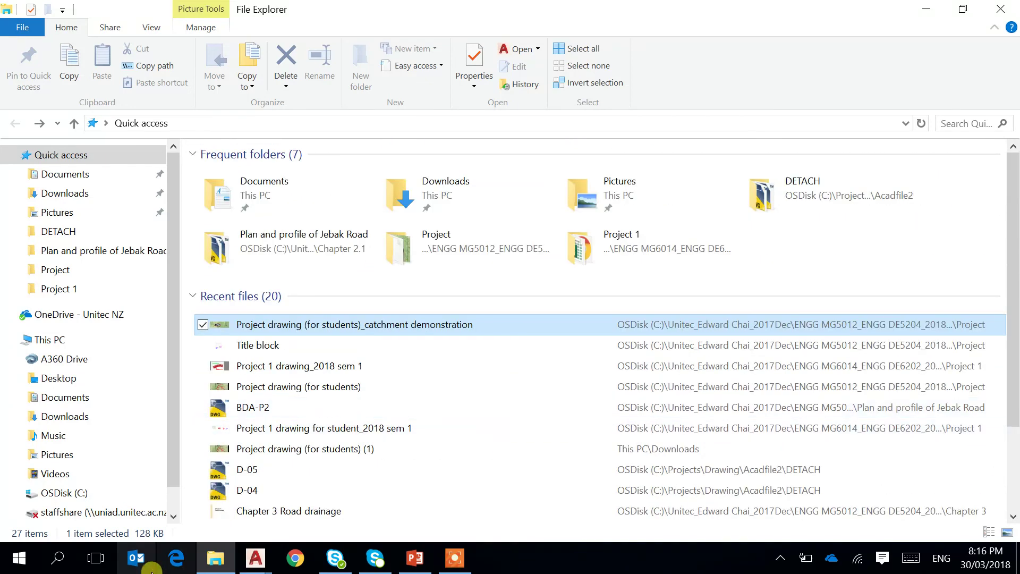
{"action": "left_click", "coordinate": [204, 569]}
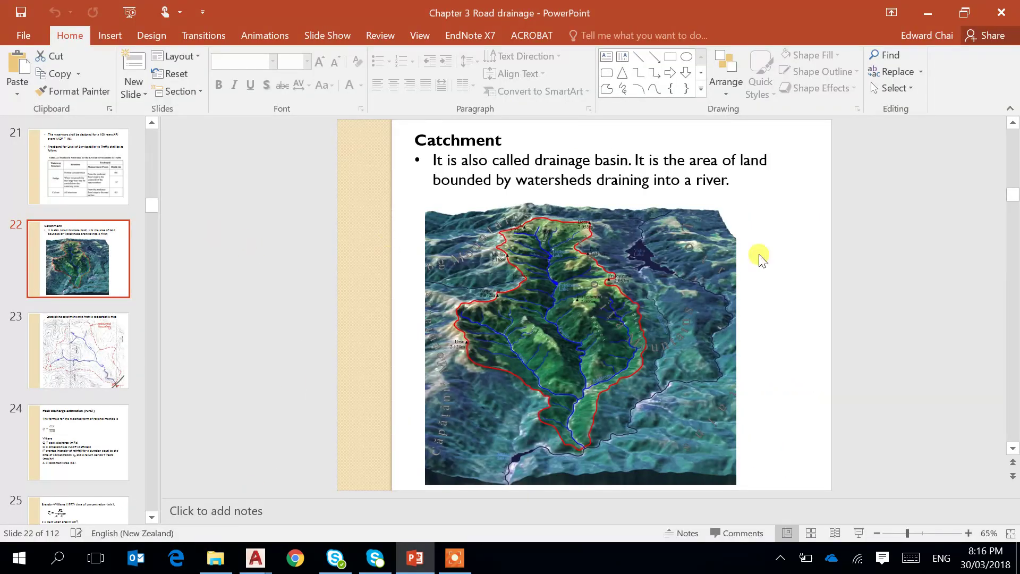
{"action": "left_click", "coordinate": [1001, 11]}
- Browse from C: through 2017Dec, the semester 1 and Project folders into Screen capture video
{"action": "left_click", "coordinate": [215, 558]}
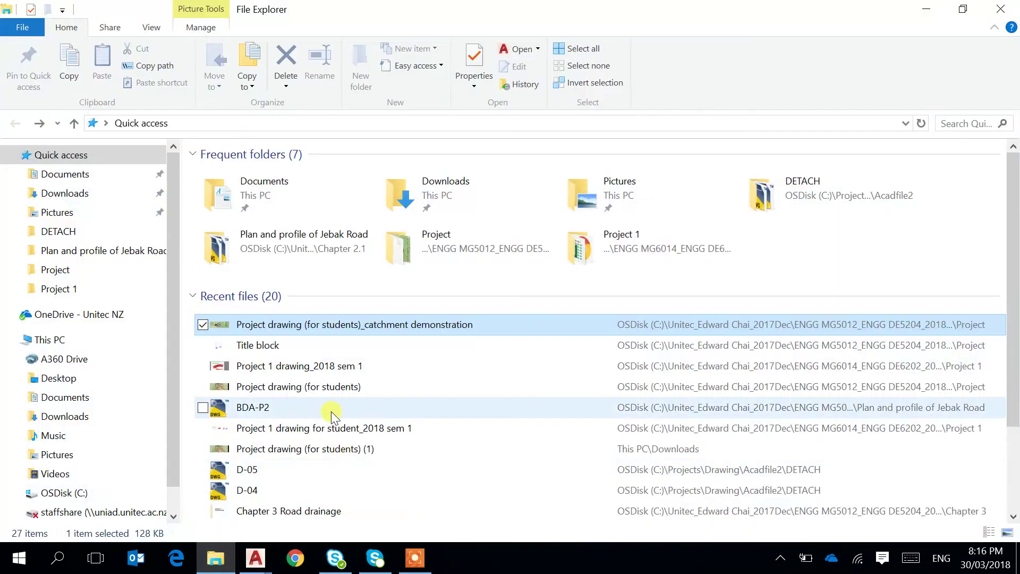
{"action": "left_click", "coordinate": [78, 491]}
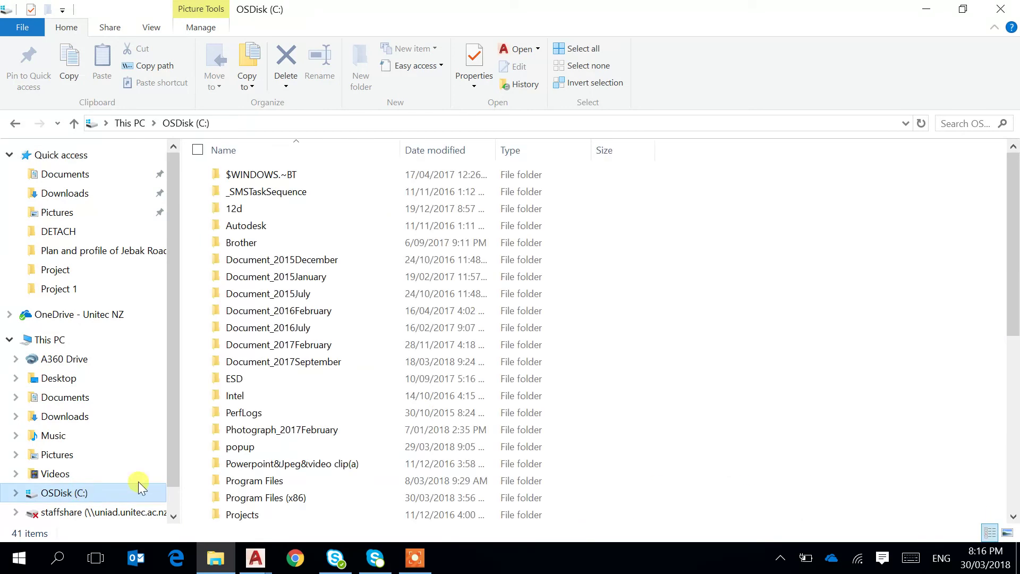
{"action": "scroll", "coordinate": [341, 367], "scroll_direction": "down", "scroll_amount": 7}
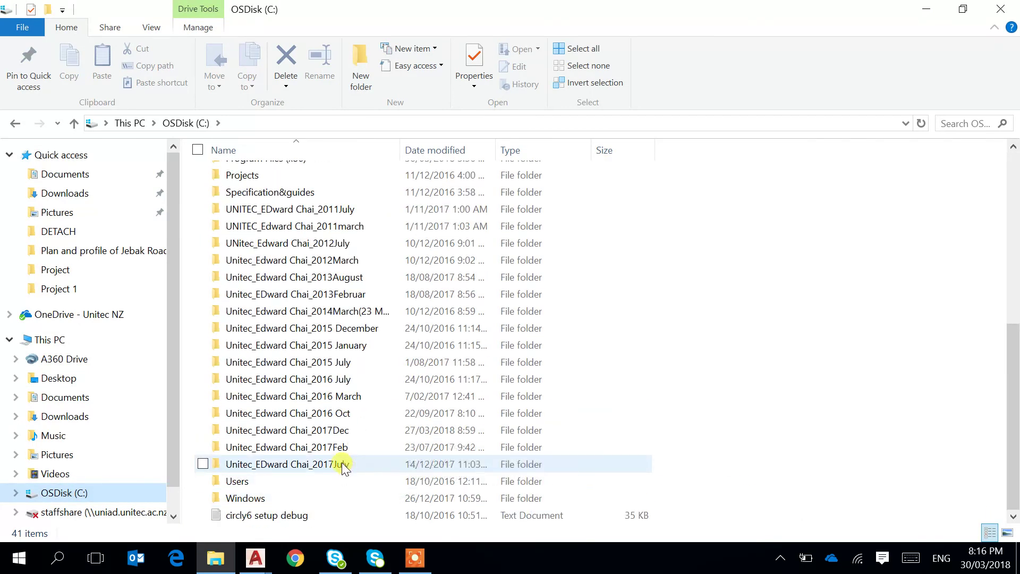
{"action": "left_click", "coordinate": [329, 432]}
{"action": "double_click", "coordinate": [329, 430]}
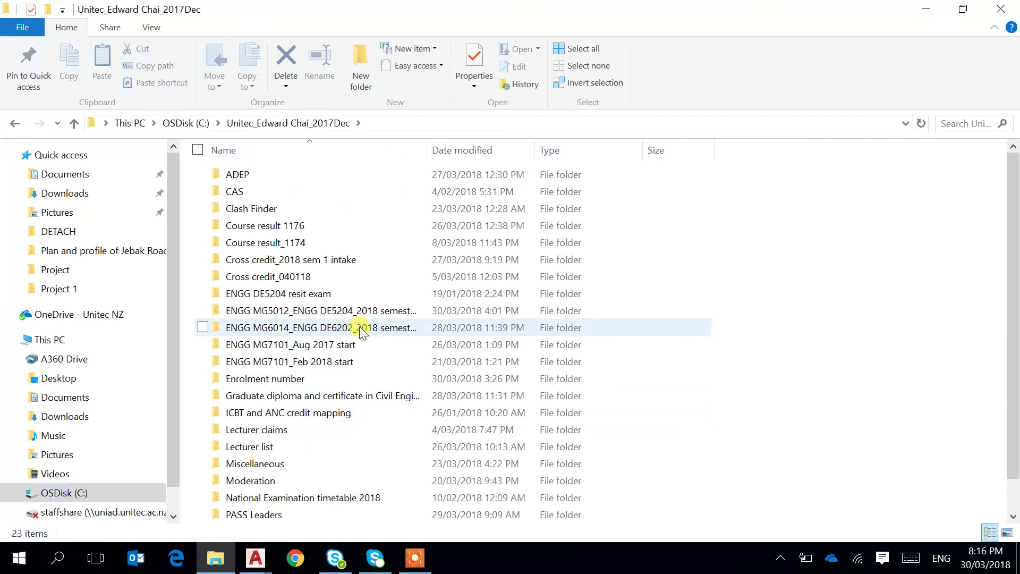
{"action": "double_click", "coordinate": [370, 312]}
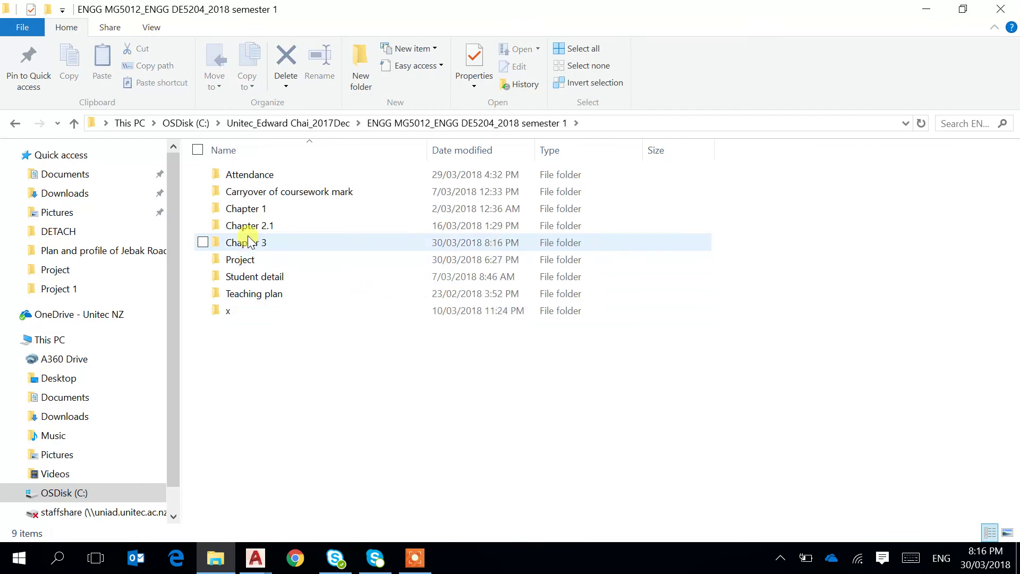
{"action": "double_click", "coordinate": [240, 259]}
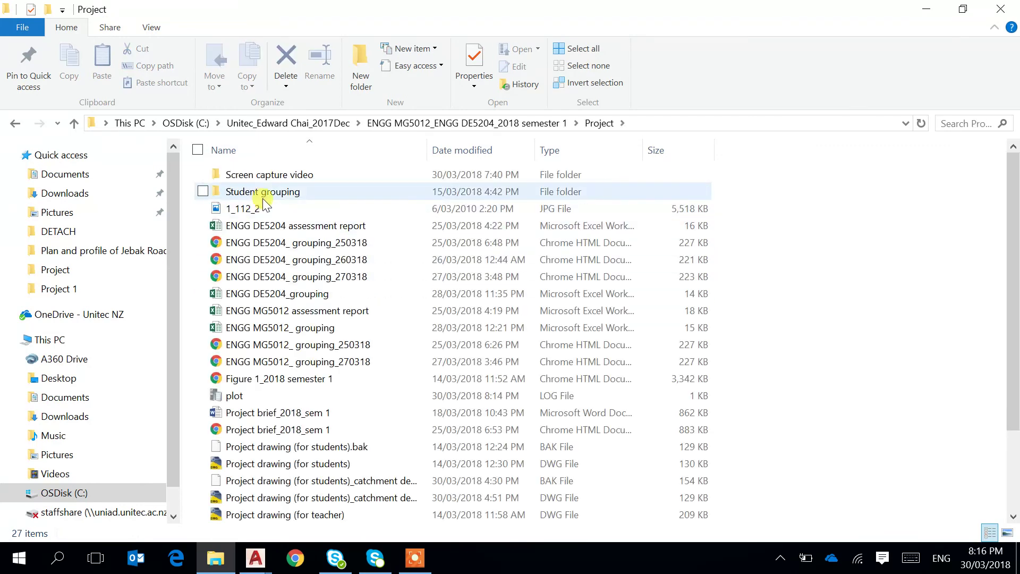
{"action": "double_click", "coordinate": [291, 181]}
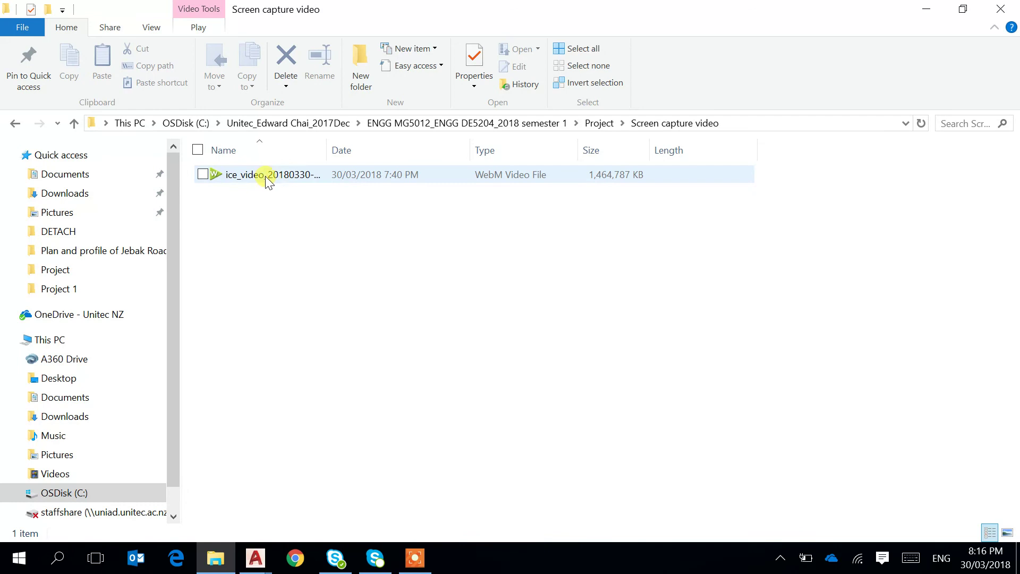
- Look into the Student grouping folder, then step back up to the 2017Dec folder
{"action": "left_click", "coordinate": [14, 123]}
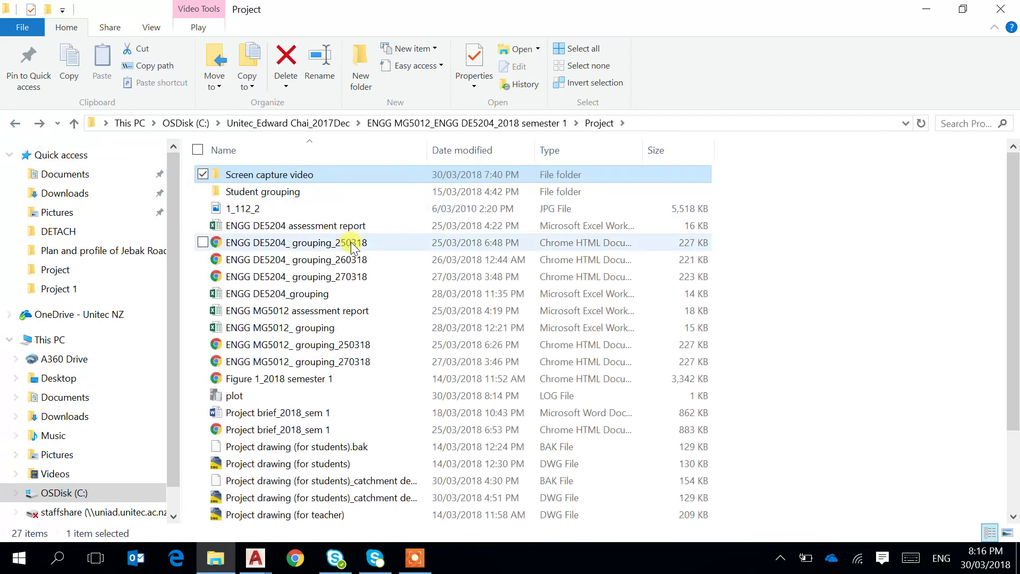
{"action": "scroll", "coordinate": [330, 255], "scroll_direction": "down", "scroll_amount": 2}
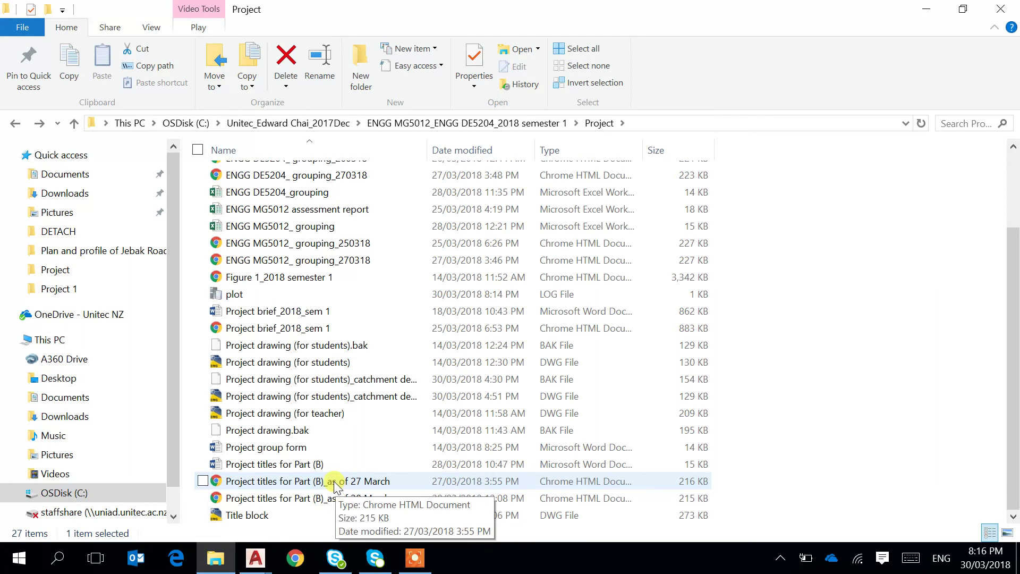
{"action": "scroll", "coordinate": [335, 486], "scroll_direction": "up", "scroll_amount": 1}
{"action": "scroll", "coordinate": [335, 485], "scroll_direction": "up", "scroll_amount": 1}
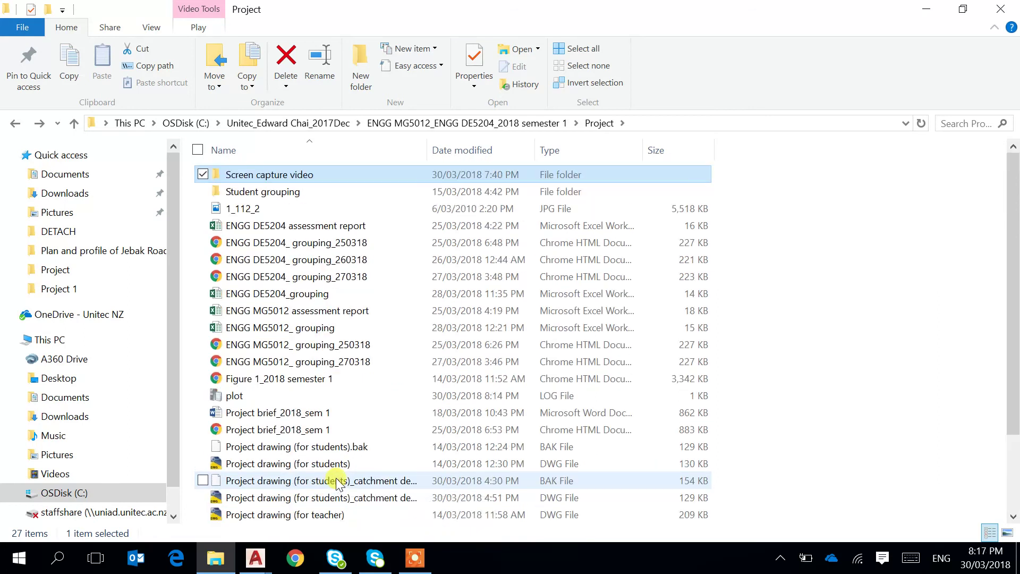
{"action": "double_click", "coordinate": [262, 192]}
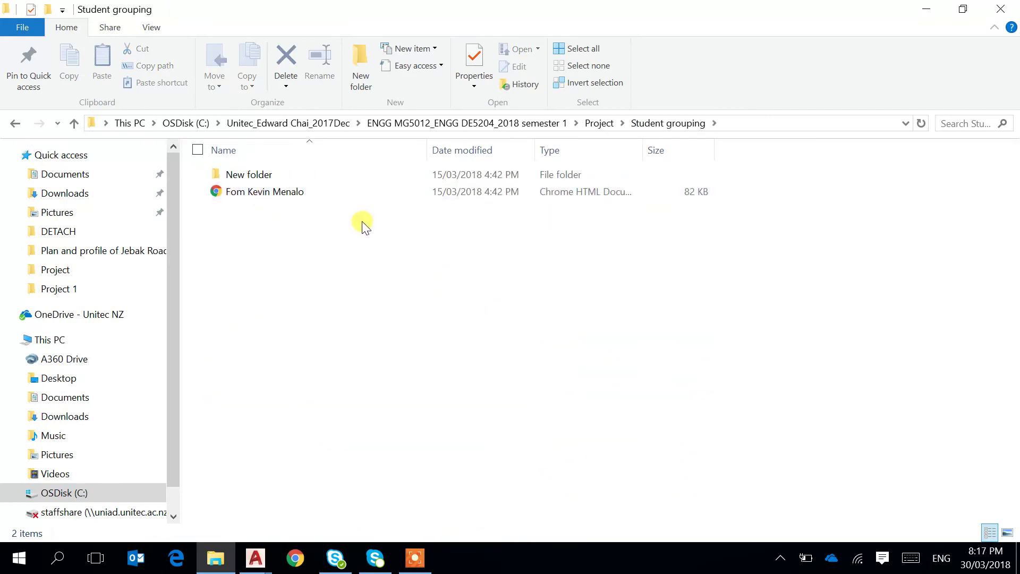
{"action": "left_click", "coordinate": [14, 123]}
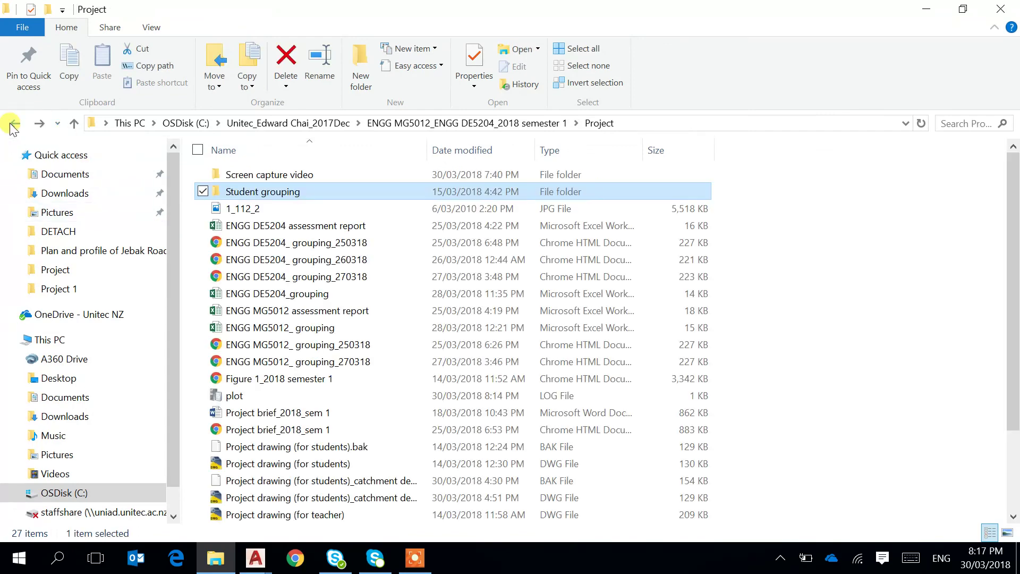
{"action": "left_click", "coordinate": [15, 124]}
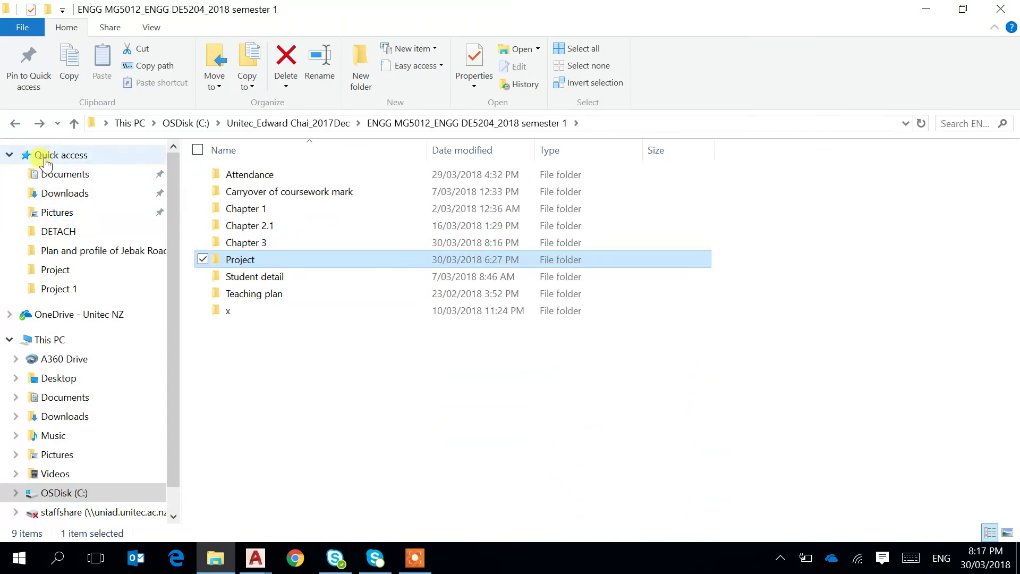
{"action": "left_click", "coordinate": [19, 129]}
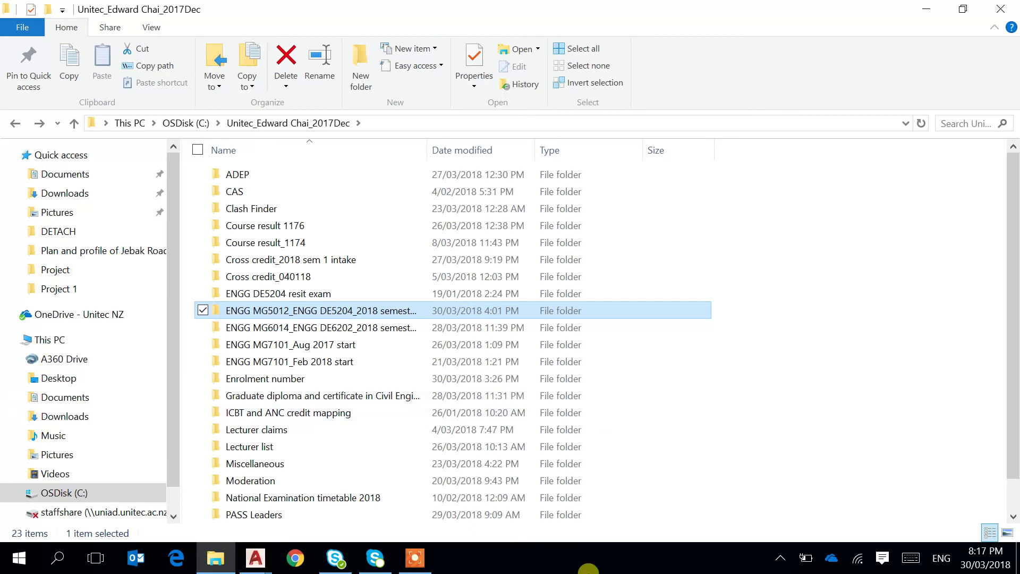
{"action": "left_click", "coordinate": [415, 561]}
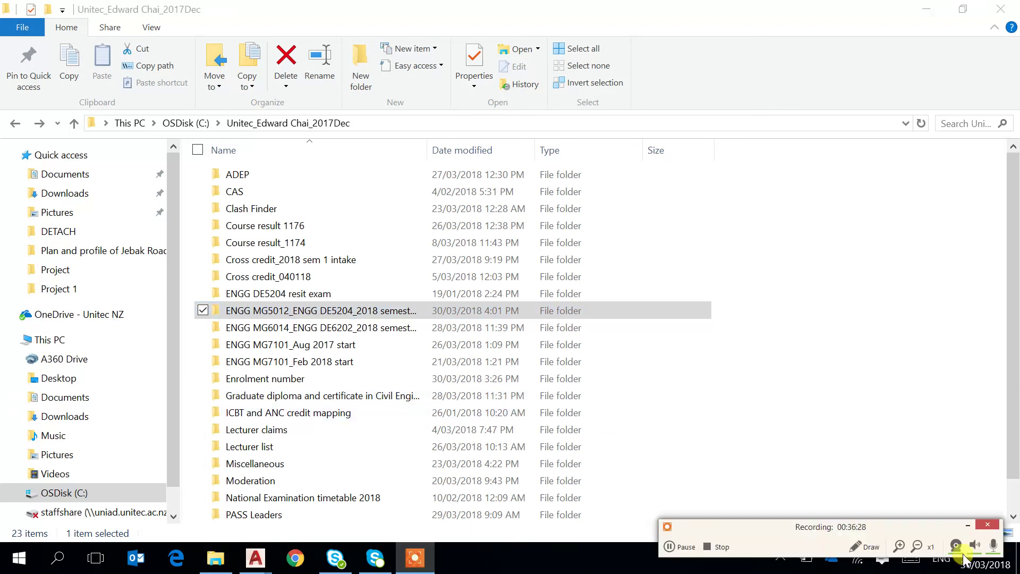